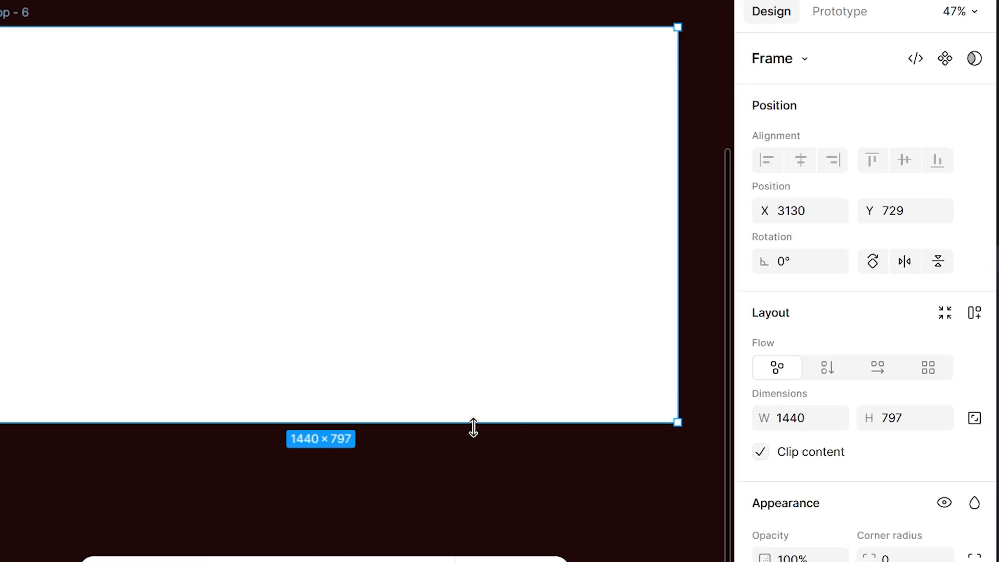
Step: Resize the Desktop - 6 frame to 1440 × 756 and fill it with the dark navy colour already used on this page
{"action": "left_click_drag", "start_coordinate": [473, 428], "coordinate": [518, 408]}
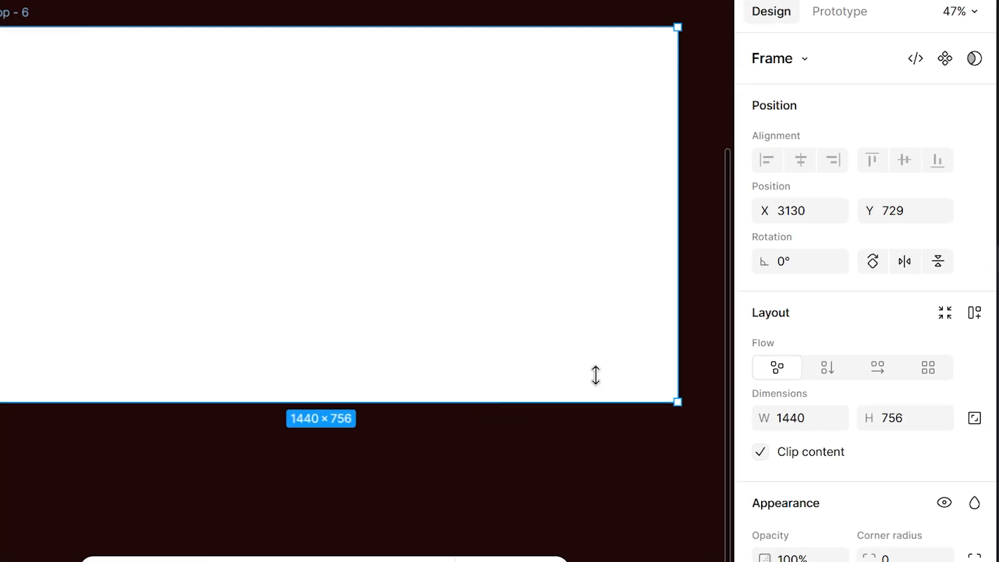
{"action": "scroll", "coordinate": [861, 348], "scroll_direction": "down", "scroll_amount": 5}
{"action": "left_click", "coordinate": [763, 365]}
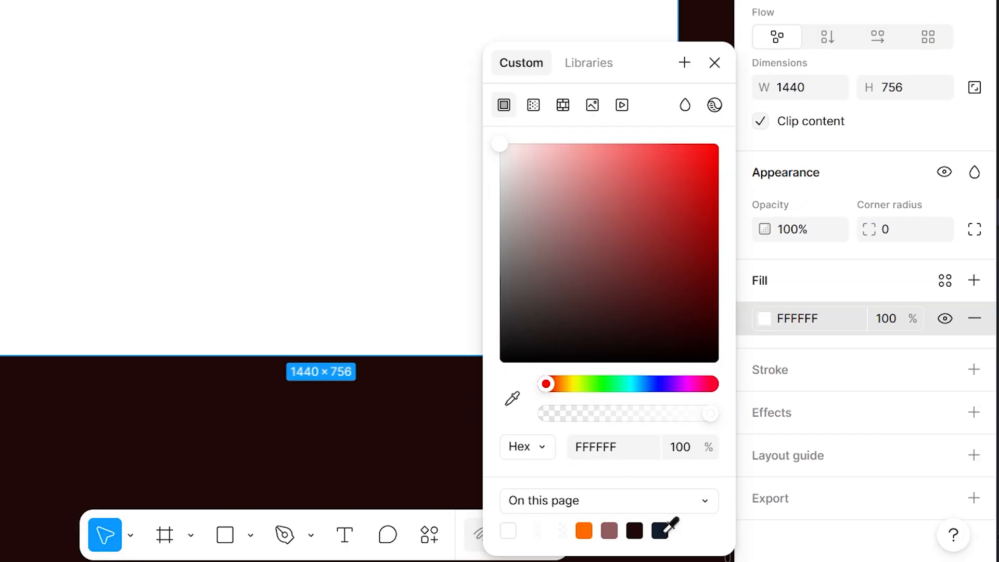
{"action": "left_click", "coordinate": [662, 529]}
{"action": "left_click", "coordinate": [714, 109]}
{"action": "left_click", "coordinate": [704, 71]}
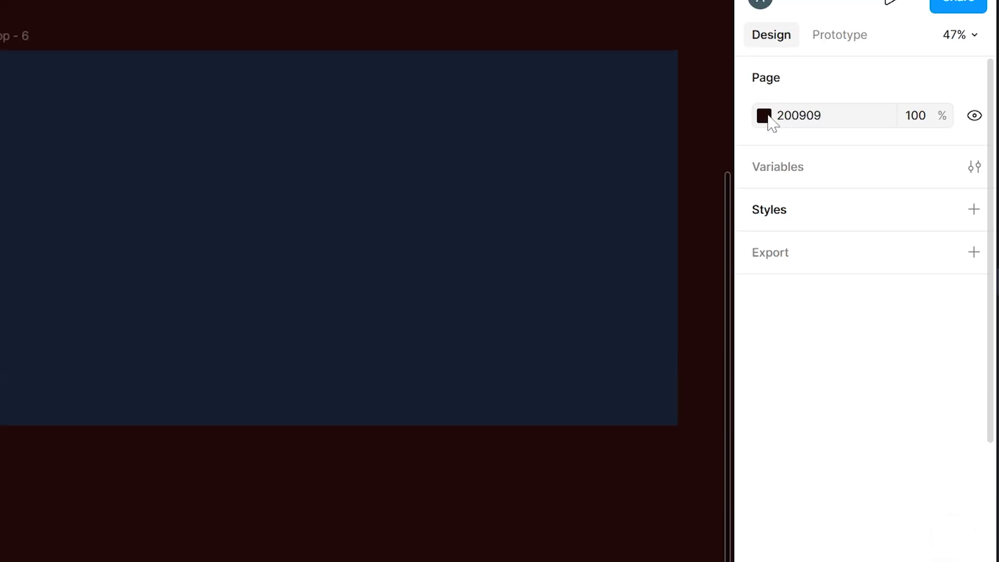
Step: Change the page background colour to white (FFFFFF)
{"action": "left_click", "coordinate": [764, 46]}
{"action": "left_click_drag", "start_coordinate": [684, 125], "coordinate": [487, 58]}
{"action": "left_click", "coordinate": [659, 25]}
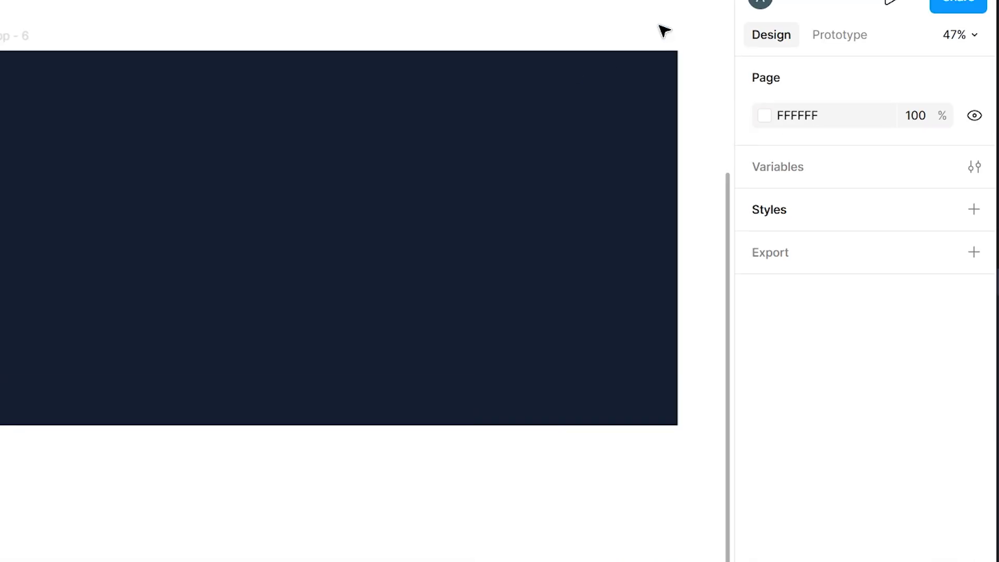
Step: Add the heading text "Upgrade To Smarter Living" in the left part of the Desktop - 6 frame
{"action": "scroll", "coordinate": [29, 70], "scroll_direction": "up", "scroll_amount": 4}
{"action": "key", "text": "t"}
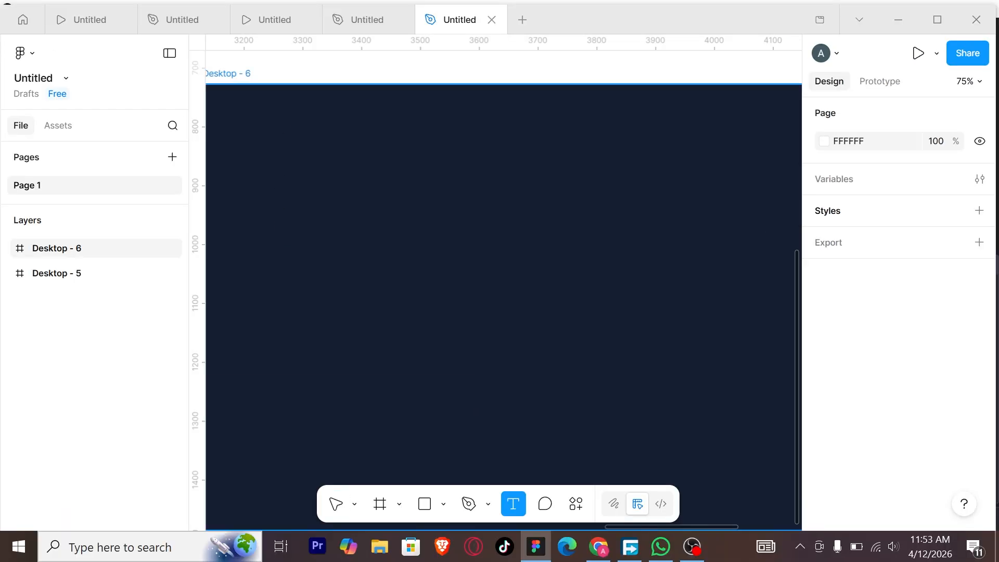
{"action": "left_click", "coordinate": [278, 245]}
{"action": "type", "text": "upgrade"}
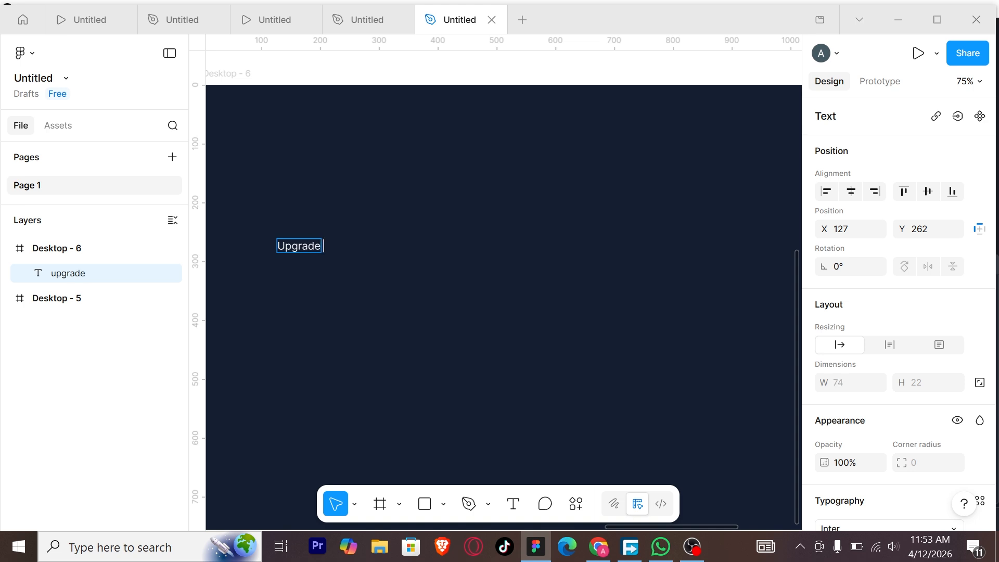
{"action": "type", "text": " to smar"}
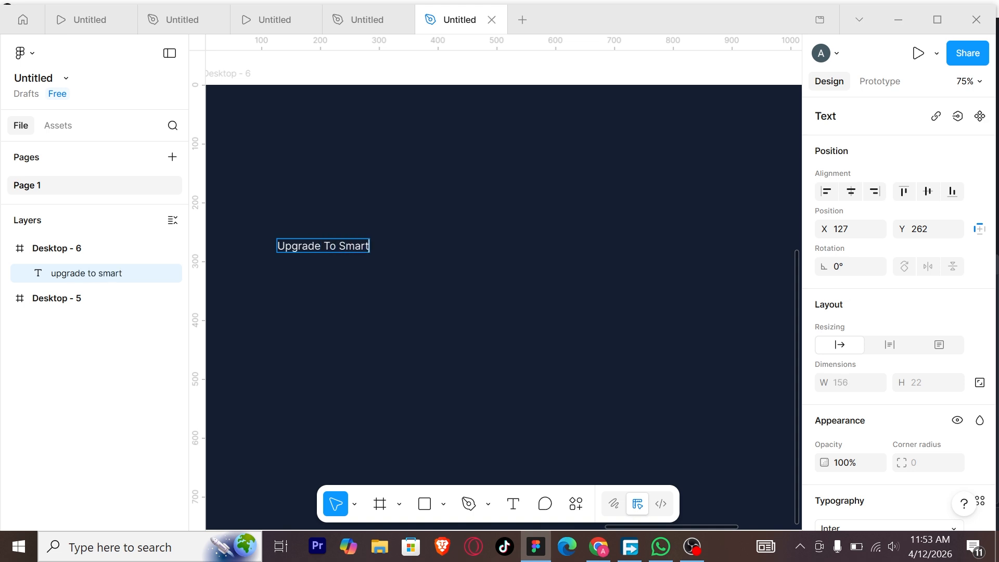
{"action": "type", "text": "ter livi"}
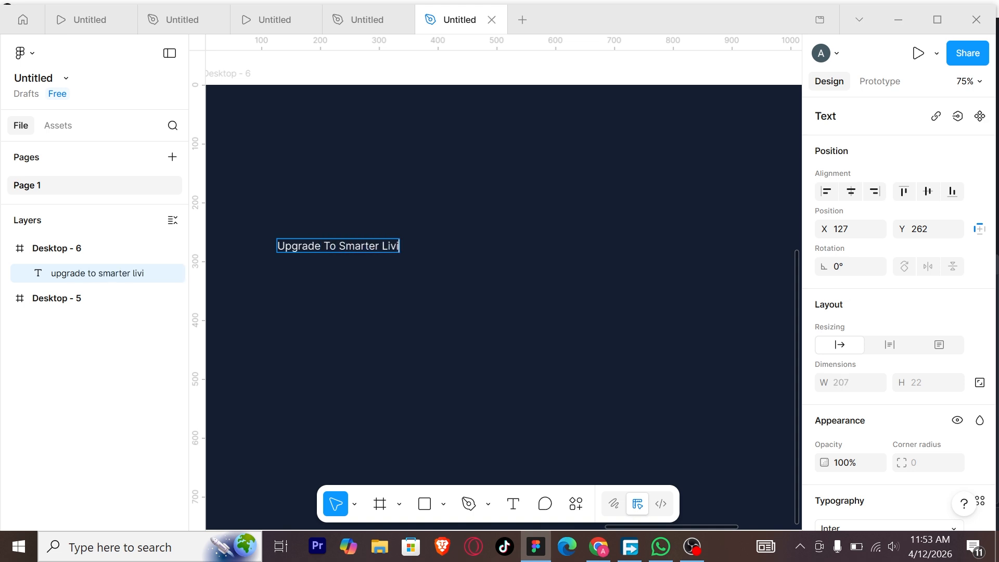
{"action": "type", "text": "ing"}
Step: Set the whole heading to font size 56 and Bold weight
{"action": "double_click", "coordinate": [360, 239]}
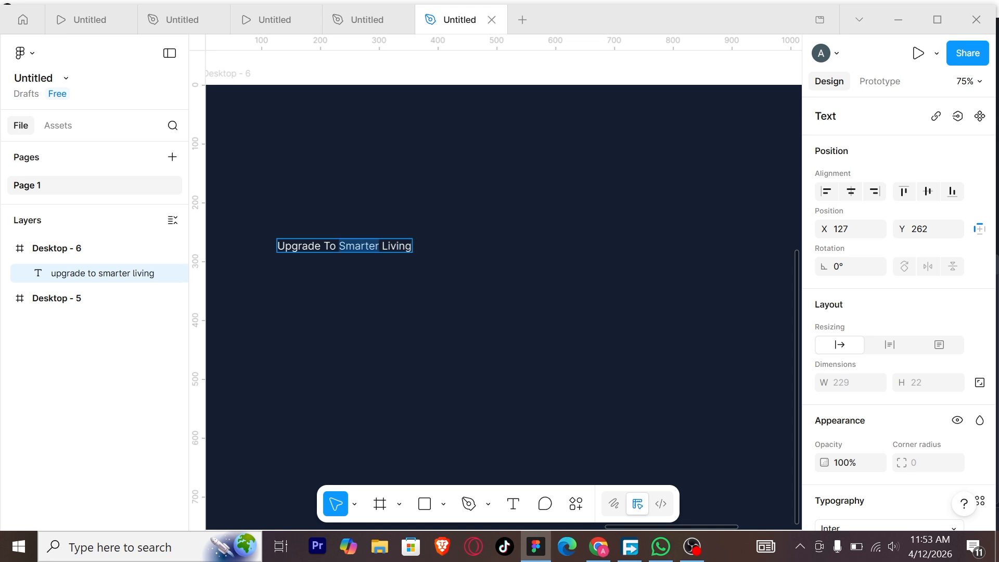
{"action": "key", "text": "ctrl+a"}
{"action": "scroll", "coordinate": [984, 445], "scroll_direction": "down", "scroll_amount": 5}
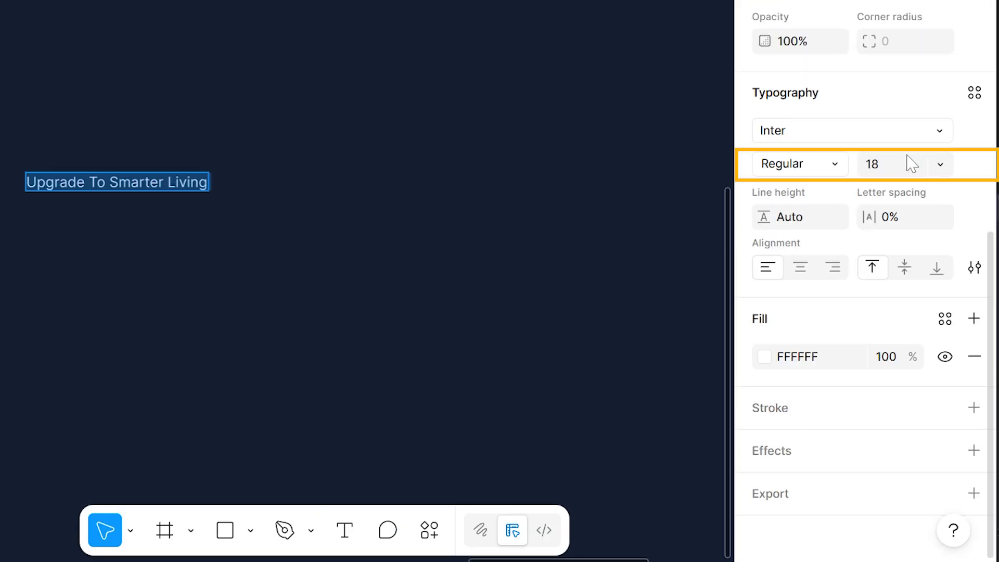
{"action": "left_click", "coordinate": [919, 233]}
{"action": "type", "text": "56"}
{"action": "left_click", "coordinate": [821, 172]}
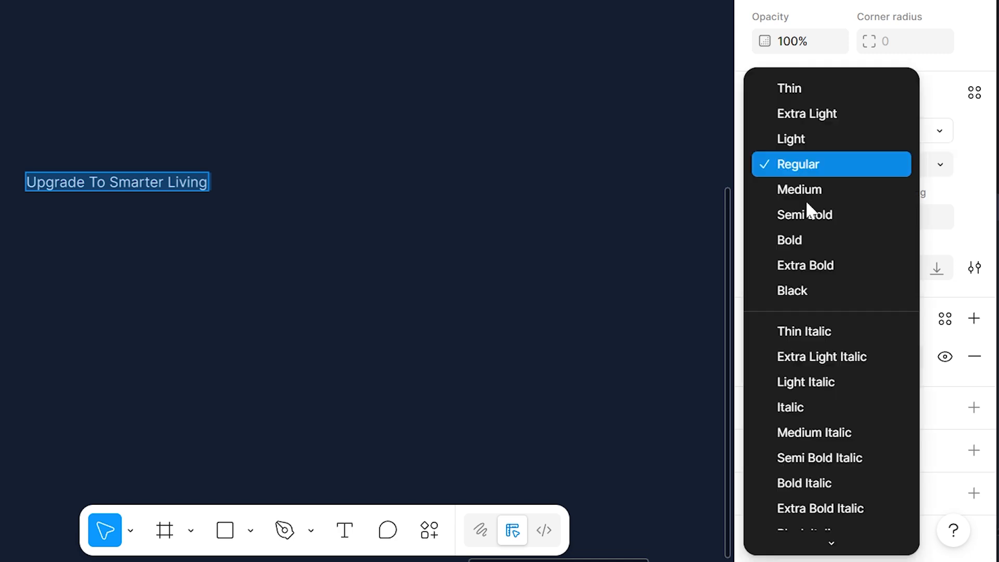
{"action": "left_click", "coordinate": [818, 239]}
Step: Colour the words "Smarter Living" in the heading orange (FF6A00)
{"action": "left_click_drag", "start_coordinate": [602, 204], "coordinate": [288, 203]}
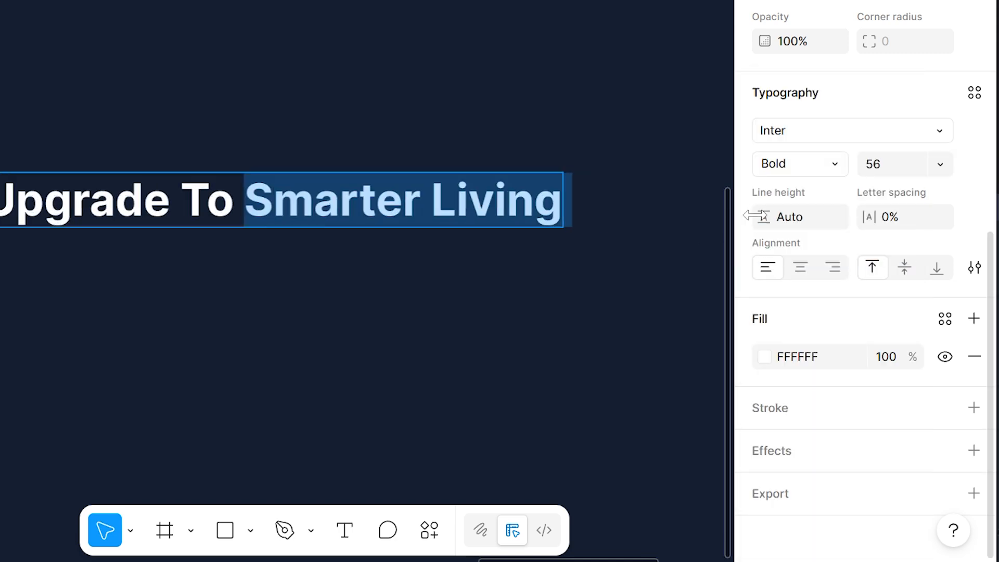
{"action": "left_click", "coordinate": [765, 357]}
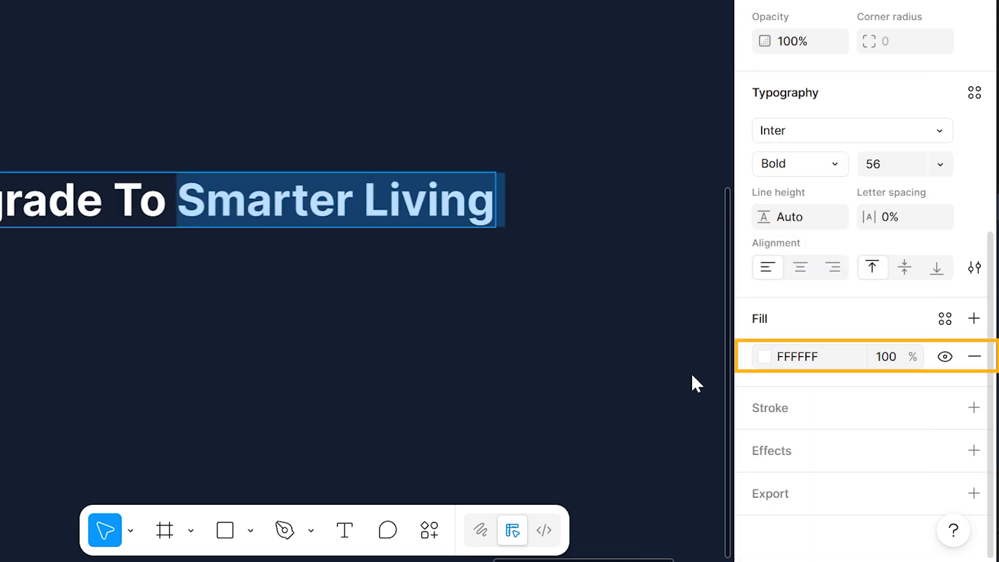
{"action": "left_click", "coordinate": [610, 528]}
{"action": "left_click", "coordinate": [435, 283]}
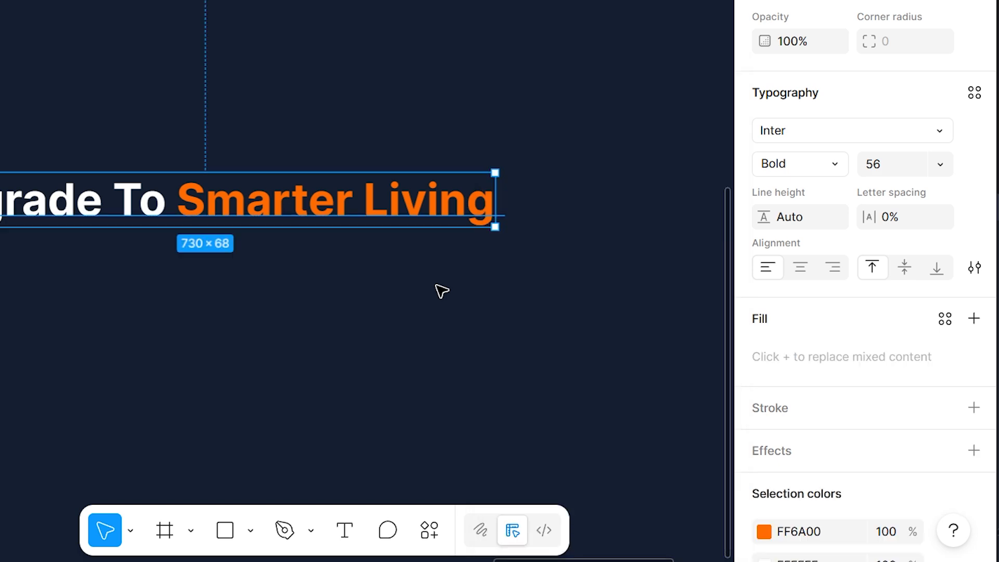
{"action": "left_click", "coordinate": [435, 284]}
Step: Wrap the heading in an auto layout frame with horizontal and vertical padding of 3
{"action": "left_click", "coordinate": [349, 210]}
{"action": "key", "text": "shift+a"}
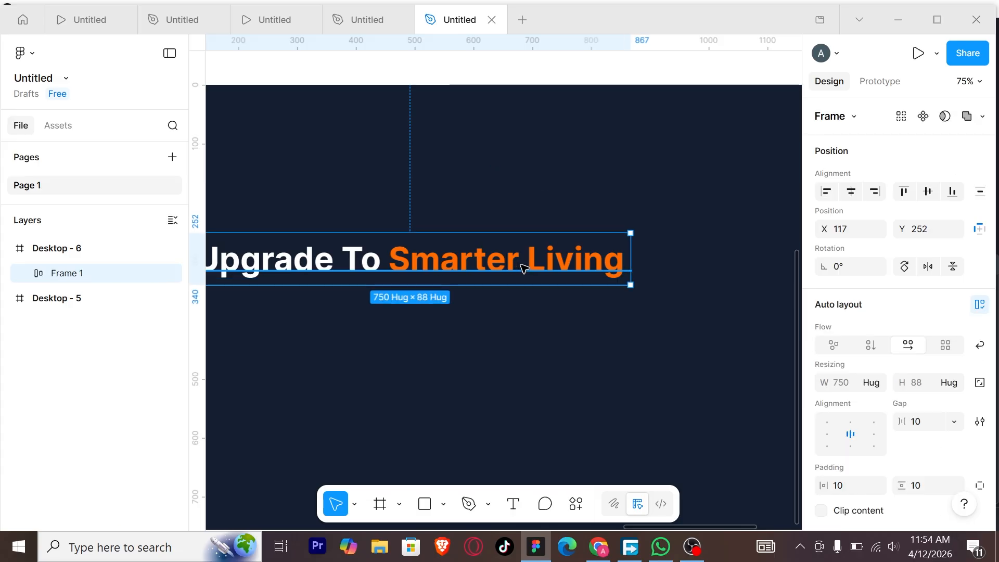
{"action": "scroll", "coordinate": [352, 211], "scroll_direction": "down", "scroll_amount": 3}
{"action": "scroll", "coordinate": [829, 311], "scroll_direction": "down", "scroll_amount": 6}
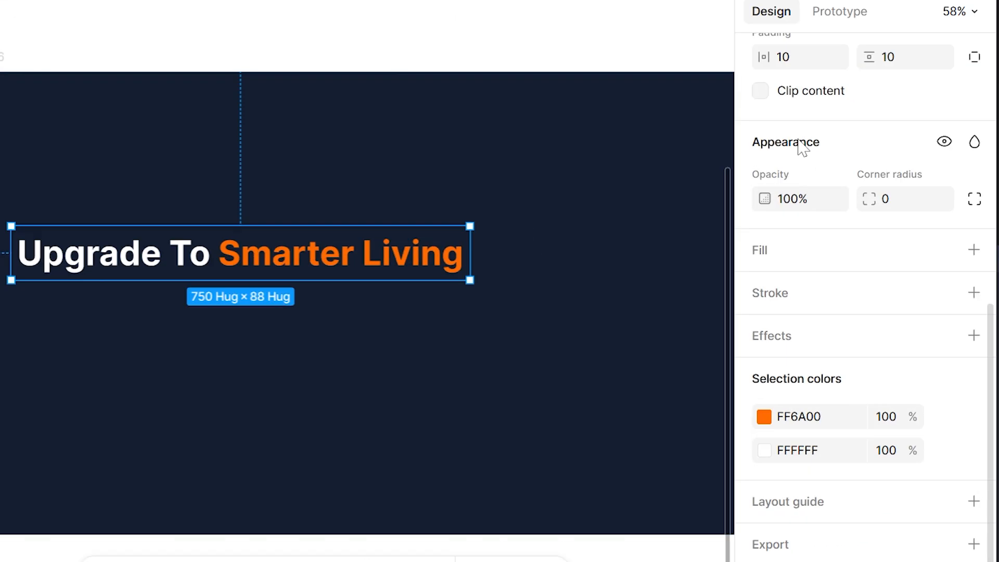
{"action": "scroll", "coordinate": [854, 182], "scroll_direction": "up", "scroll_amount": 3}
{"action": "left_click", "coordinate": [801, 276]}
{"action": "type", "text": "3"}
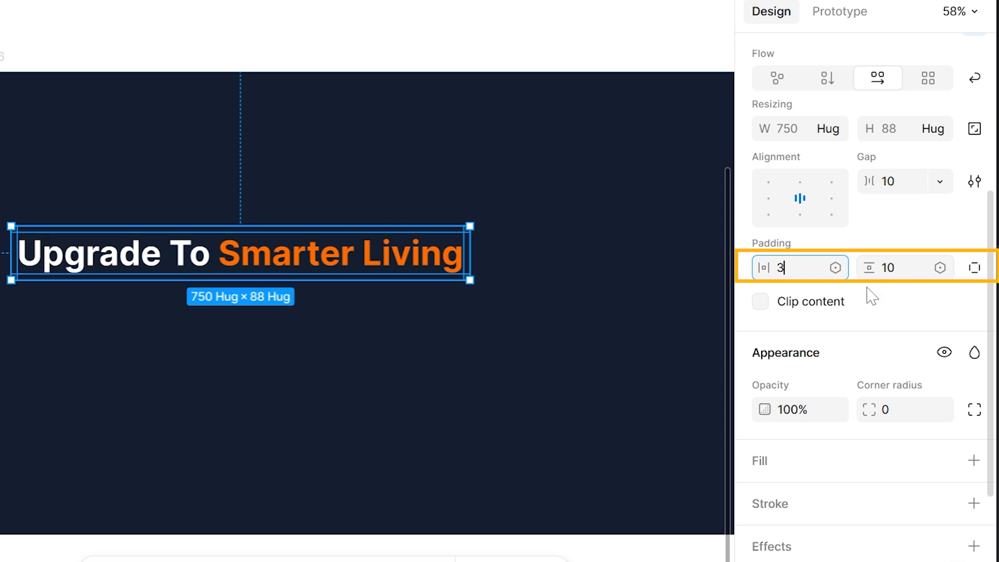
{"action": "key", "text": "Tab"}
{"action": "type", "text": "3"}
Step: Duplicate the heading frame directly below the original and set the copy's text to font size 32
{"action": "left_click", "coordinate": [129, 210]}
{"action": "left_click_drag", "start_coordinate": [145, 249], "coordinate": [148, 326]}
{"action": "double_click", "coordinate": [368, 313]}
{"action": "key", "text": "Return"}
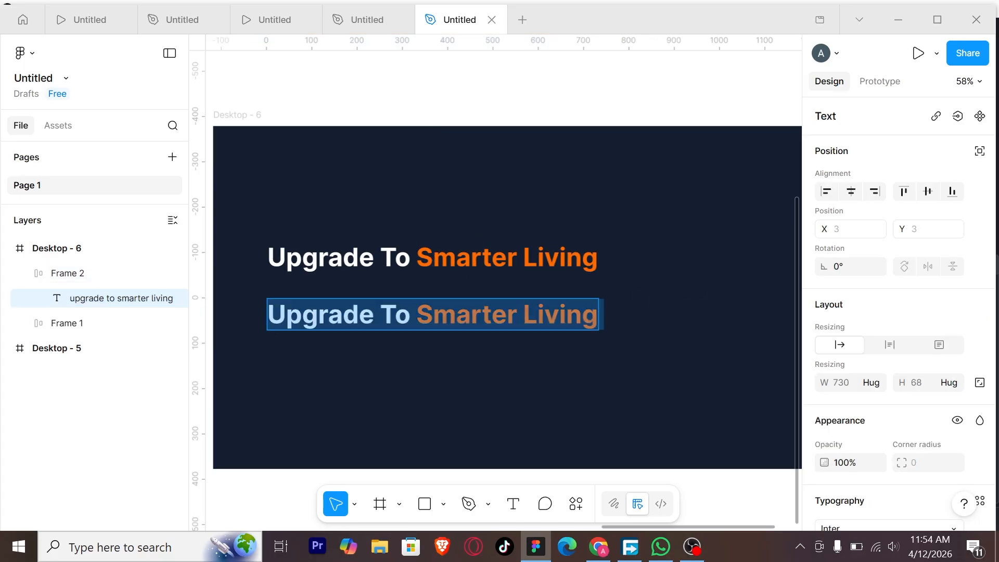
{"action": "scroll", "coordinate": [934, 342], "scroll_direction": "down", "scroll_amount": 6}
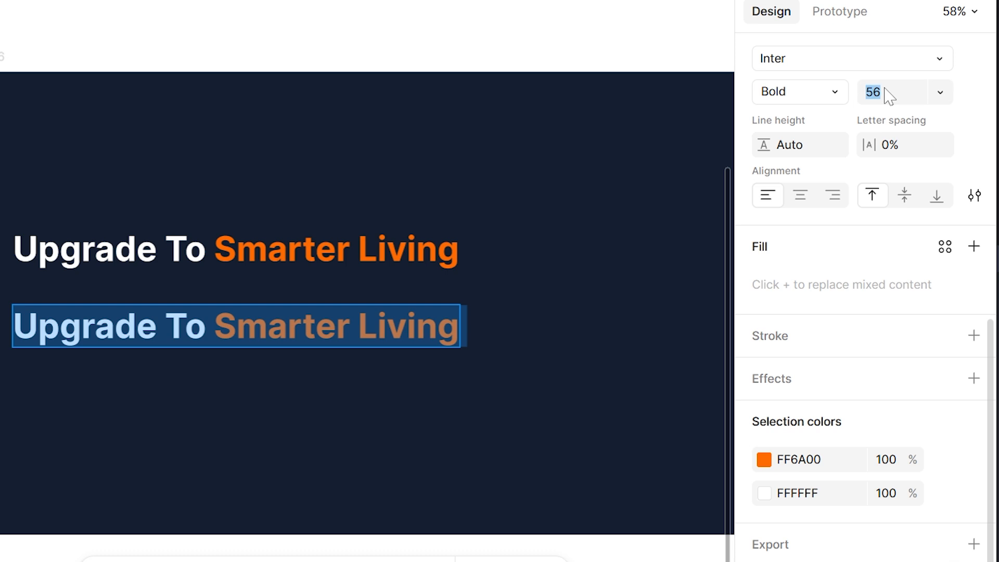
{"action": "type", "text": "32"}
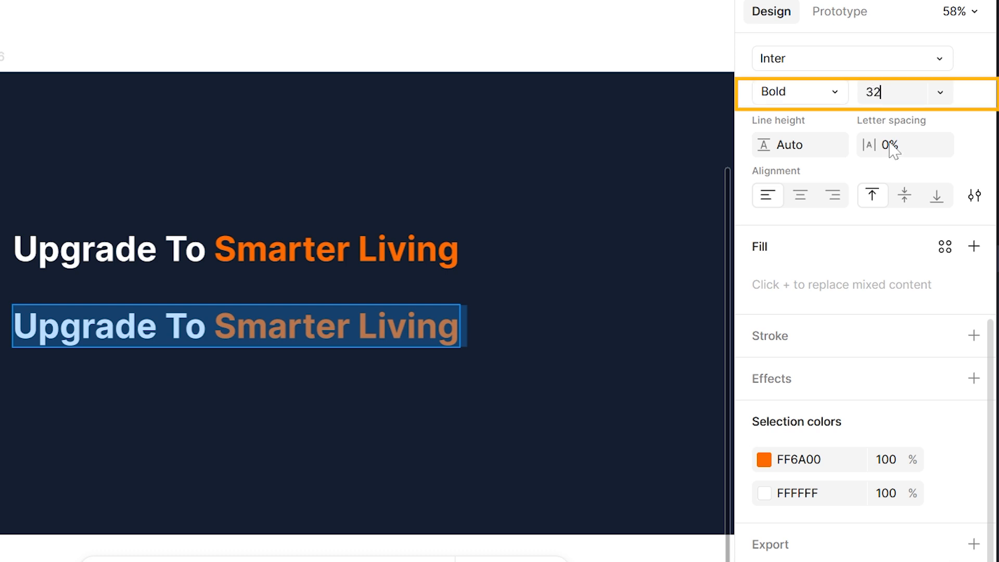
{"action": "key", "text": "Return"}
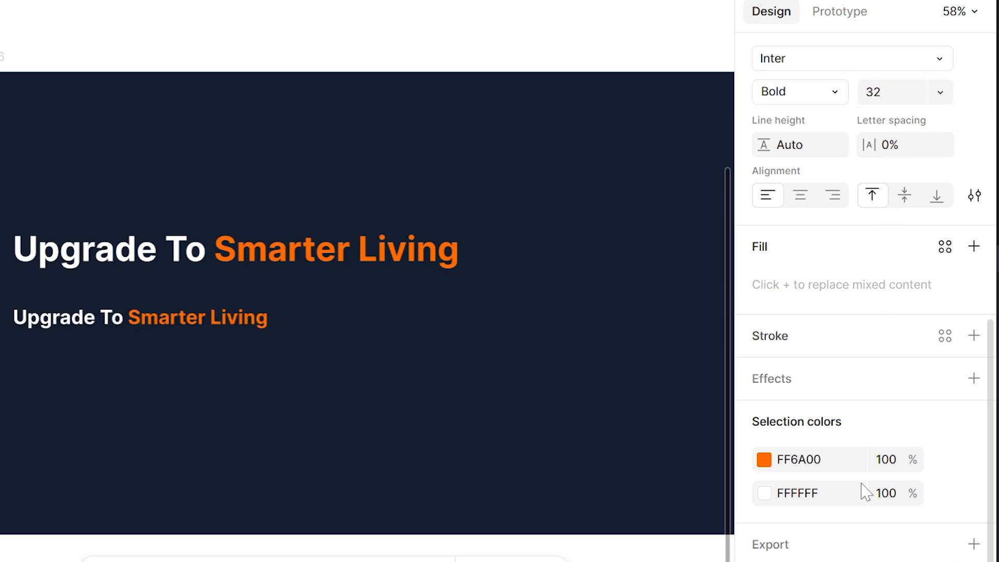
Step: Change the orange part of the duplicated text to white (FFFFFF)
{"action": "triple_click", "coordinate": [174, 318]}
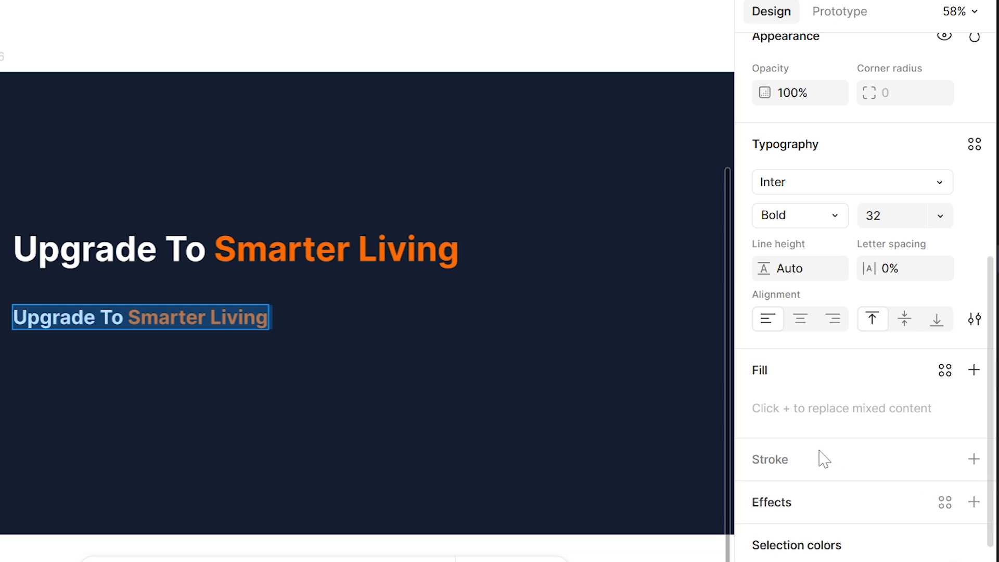
{"action": "scroll", "coordinate": [801, 458], "scroll_direction": "down", "scroll_amount": 3}
{"action": "left_click", "coordinate": [764, 460]}
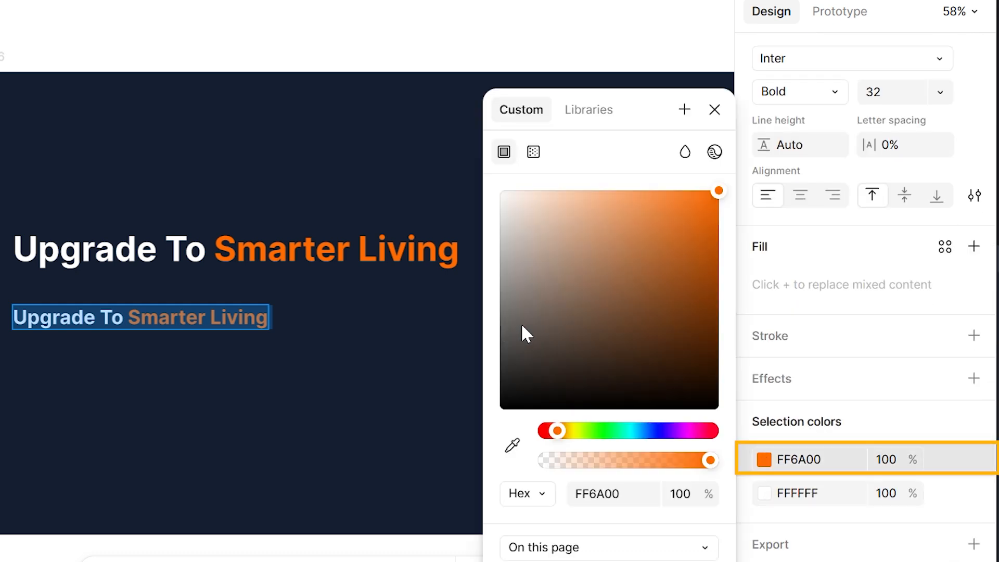
{"action": "left_click_drag", "start_coordinate": [521, 323], "coordinate": [479, 38]}
{"action": "key", "text": "Escape"}
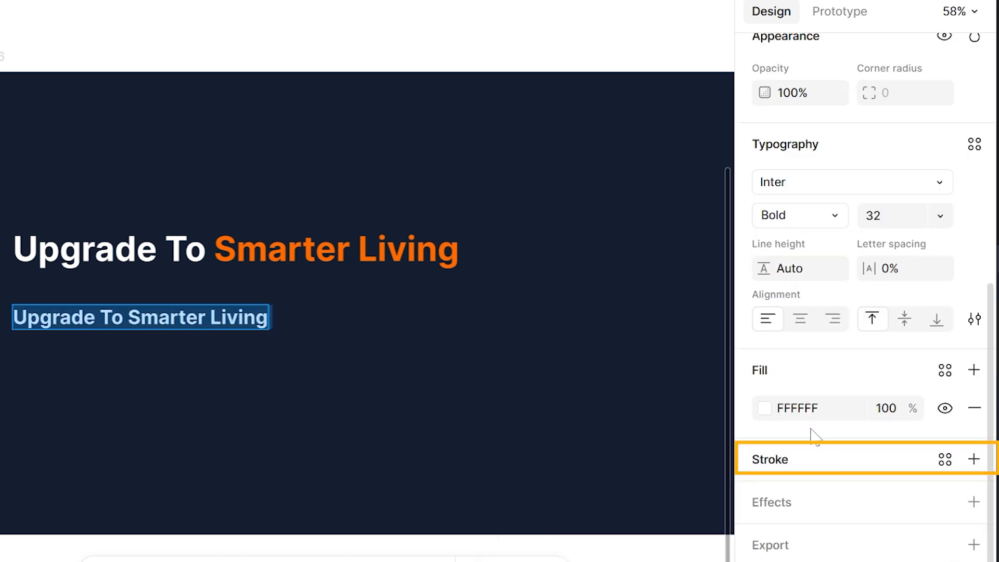
Step: Reduce the fill opacity of the duplicated text to 90%
{"action": "left_click", "coordinate": [887, 409]}
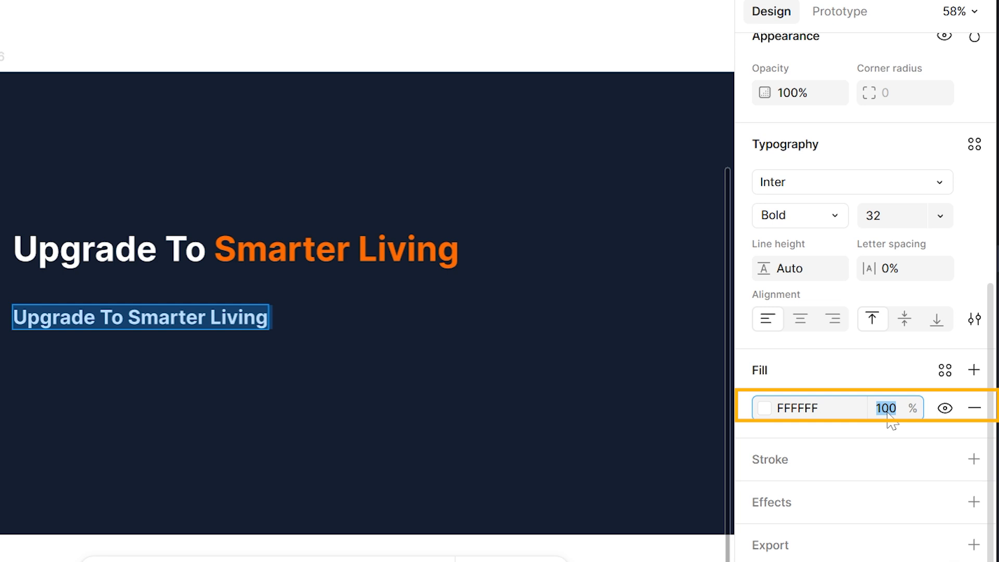
{"action": "type", "text": "95"}
{"action": "key", "text": "Return"}
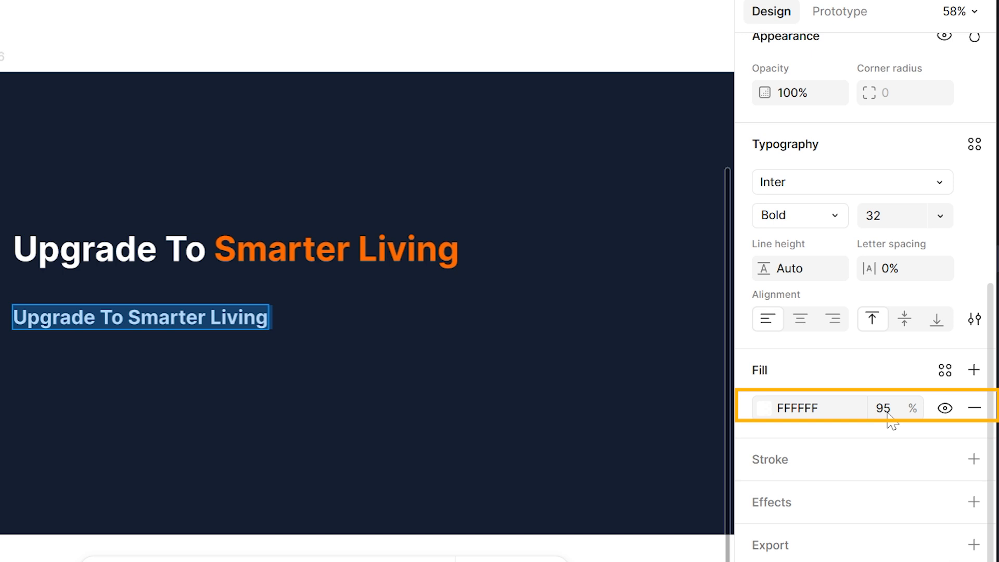
{"action": "left_click", "coordinate": [888, 409]}
{"action": "type", "text": "90"}
{"action": "key", "text": "Return"}
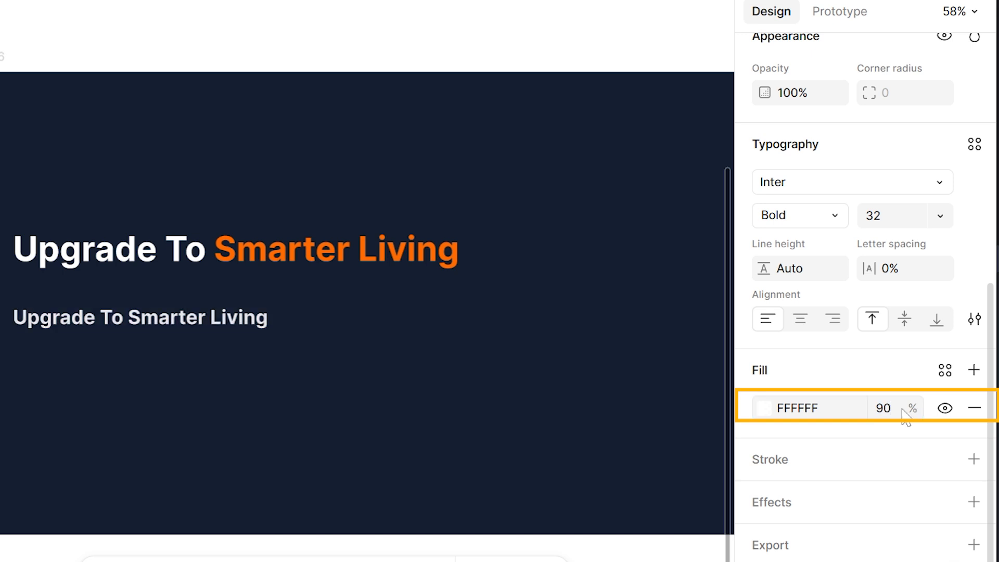
Step: Change the font weight of the duplicated text to Medium
{"action": "scroll", "coordinate": [900, 416], "scroll_direction": "up", "scroll_amount": 5}
{"action": "scroll", "coordinate": [833, 339], "scroll_direction": "down", "scroll_amount": 3}
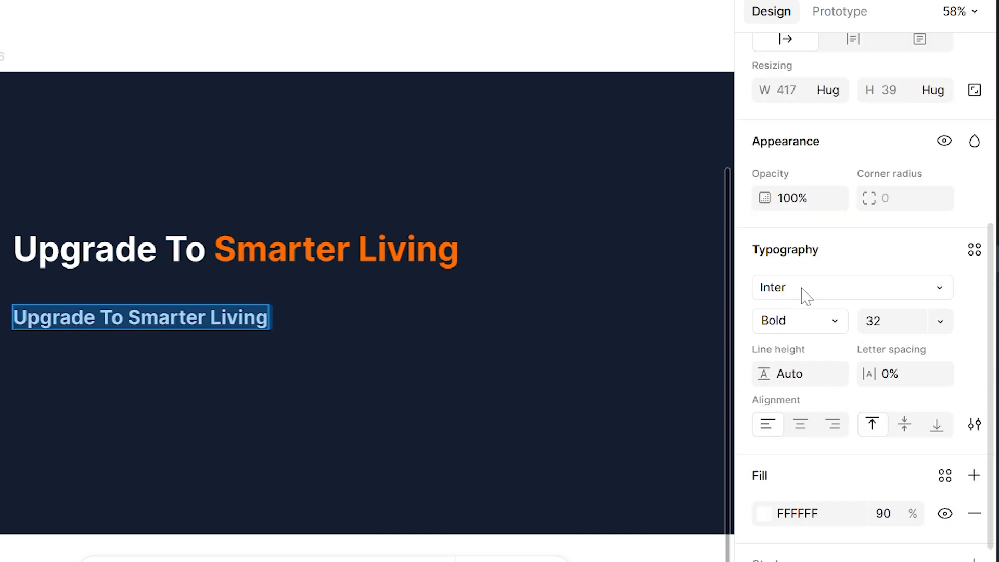
{"action": "left_click", "coordinate": [824, 315]}
{"action": "left_click", "coordinate": [826, 267]}
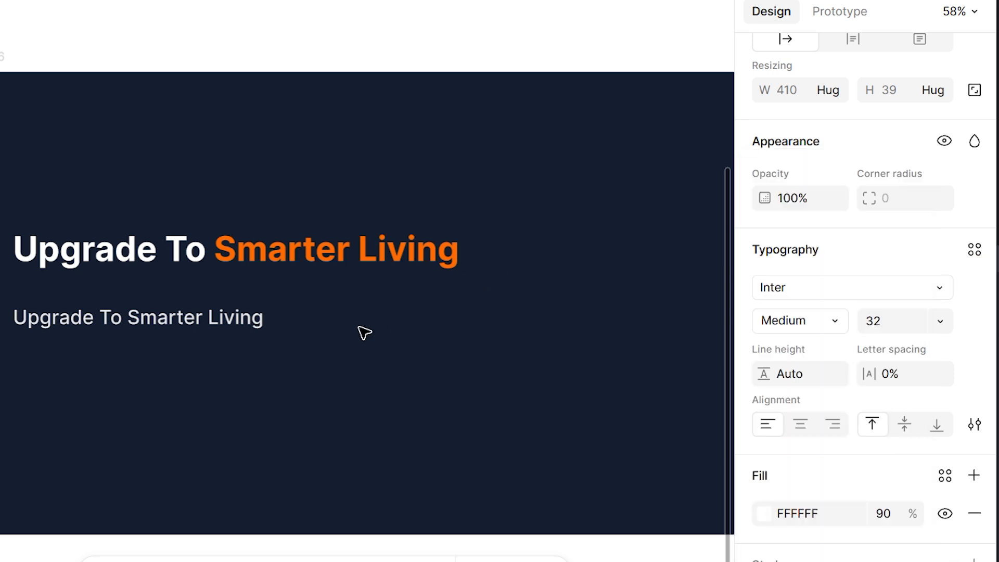
Step: Replace the duplicated heading text with the subheading "The Ultimate Smartphone Built For Modern Life"
{"action": "double_click", "coordinate": [242, 319]}
{"action": "type", "text": "Th"}
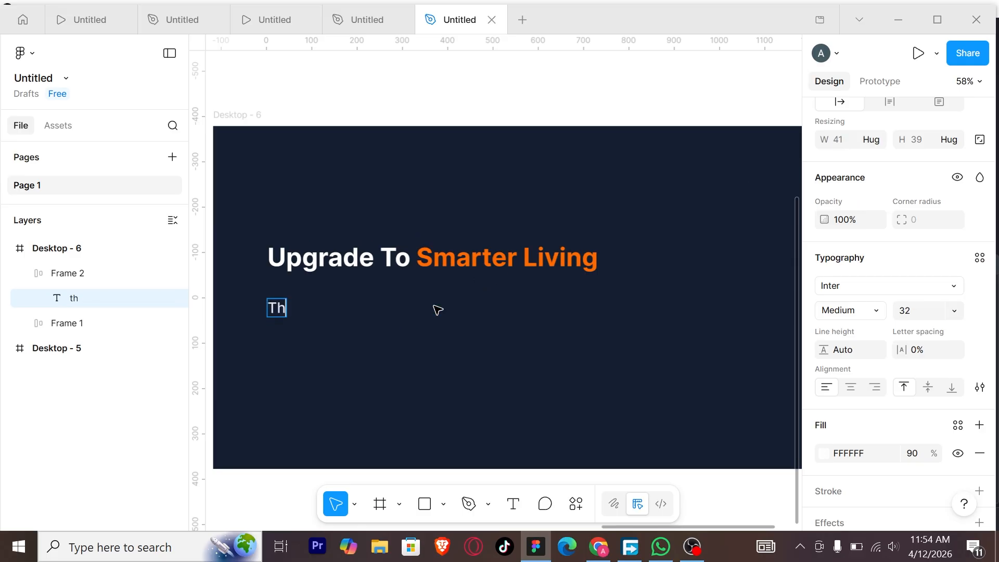
{"action": "type", "text": "e Ultimate"}
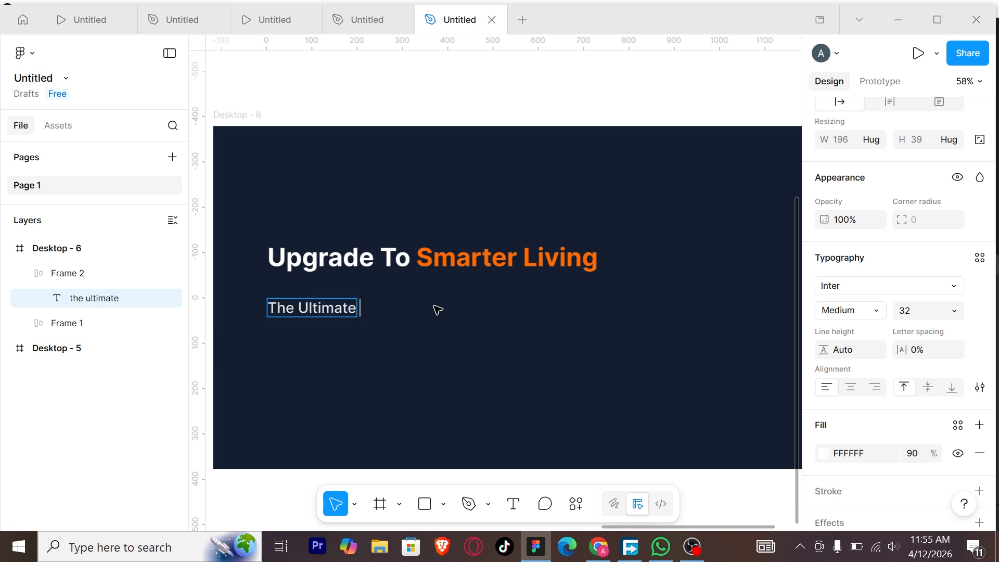
{"action": "type", "text": " Smae"}
{"action": "key", "text": "BackSpace"}
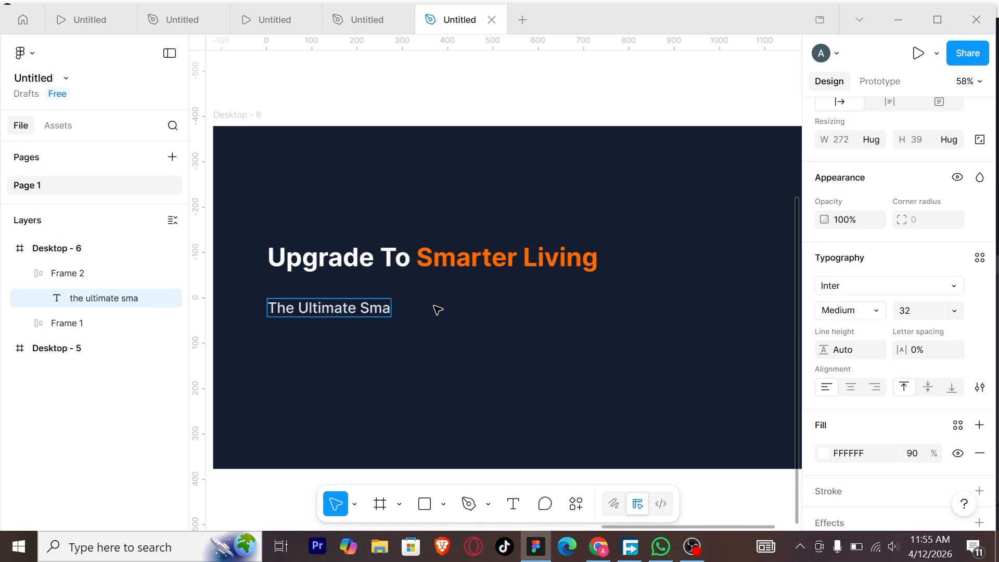
{"action": "type", "text": "rtphone"}
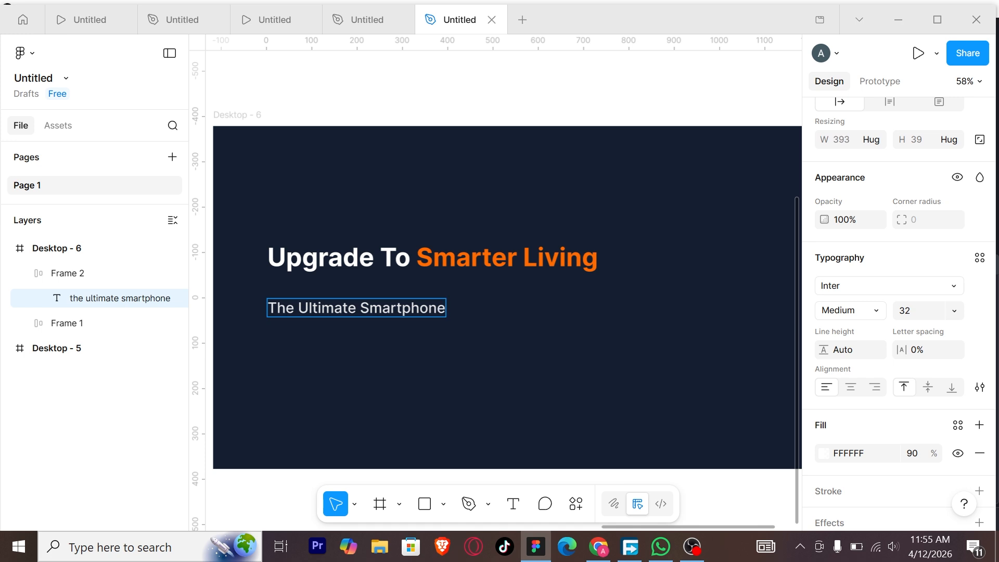
{"action": "type", "text": " Built"}
{"action": "type", "text": " D"}
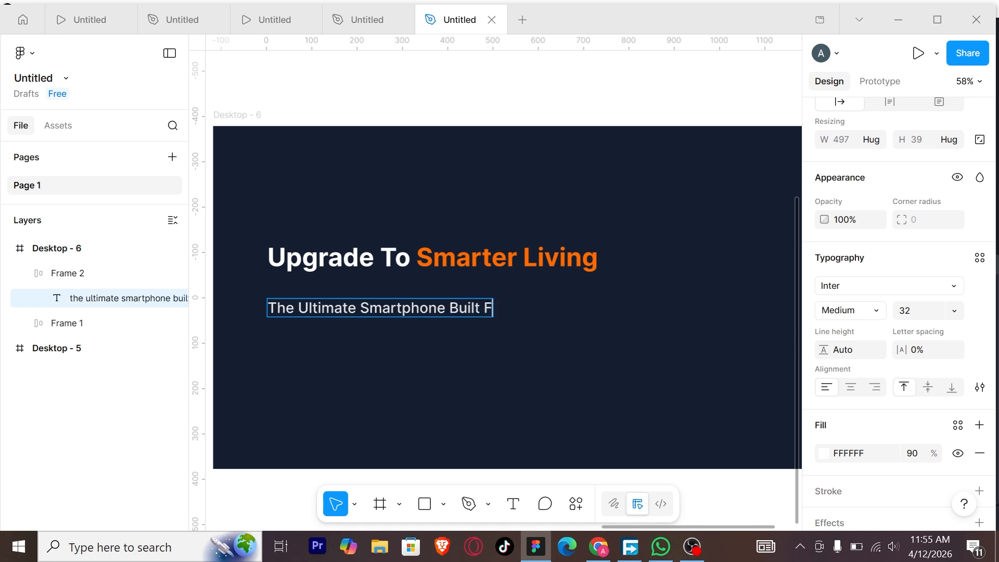
{"action": "type", "text": "or Mod"}
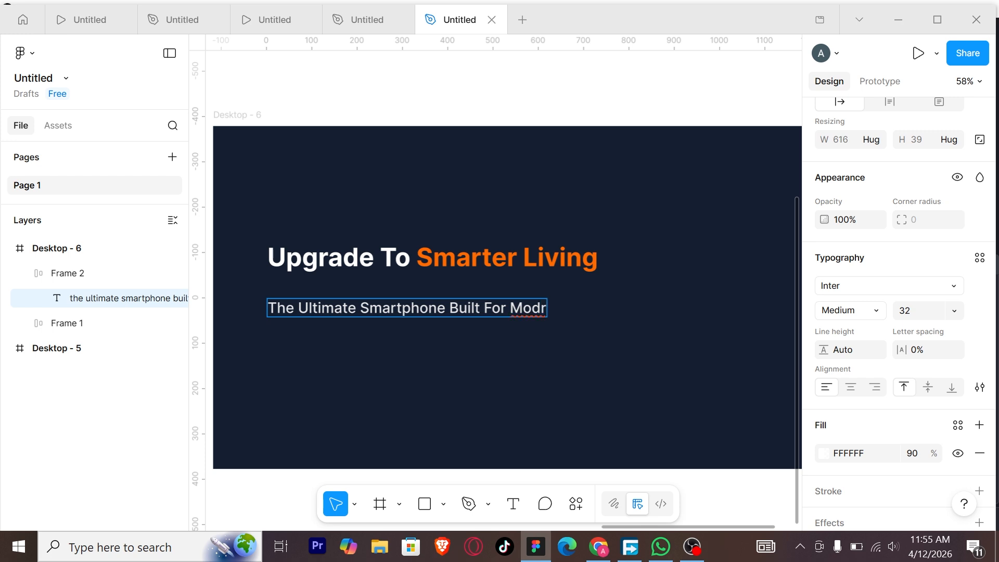
{"action": "type", "text": "ern Life"}
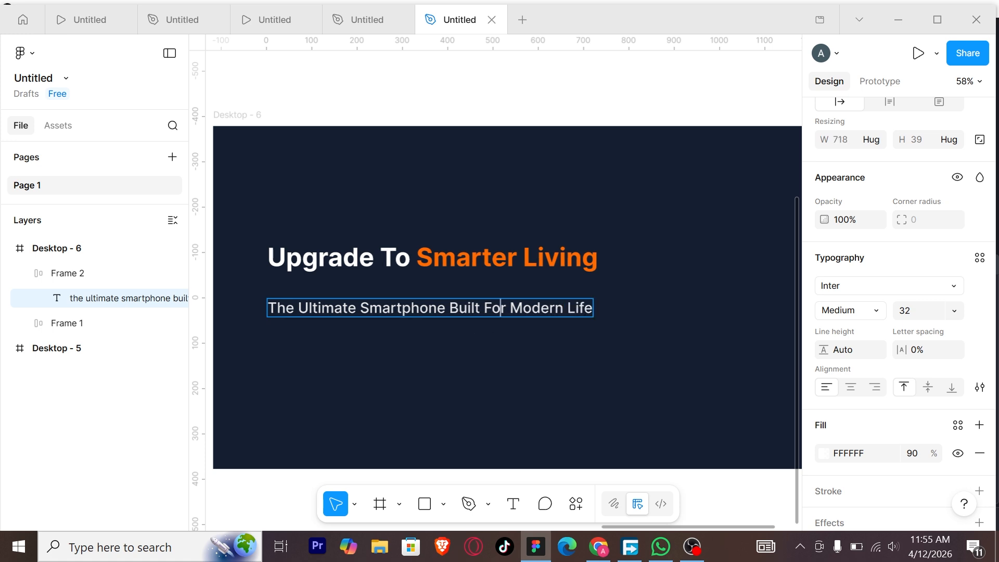
{"action": "key", "text": "ctrl+a"}
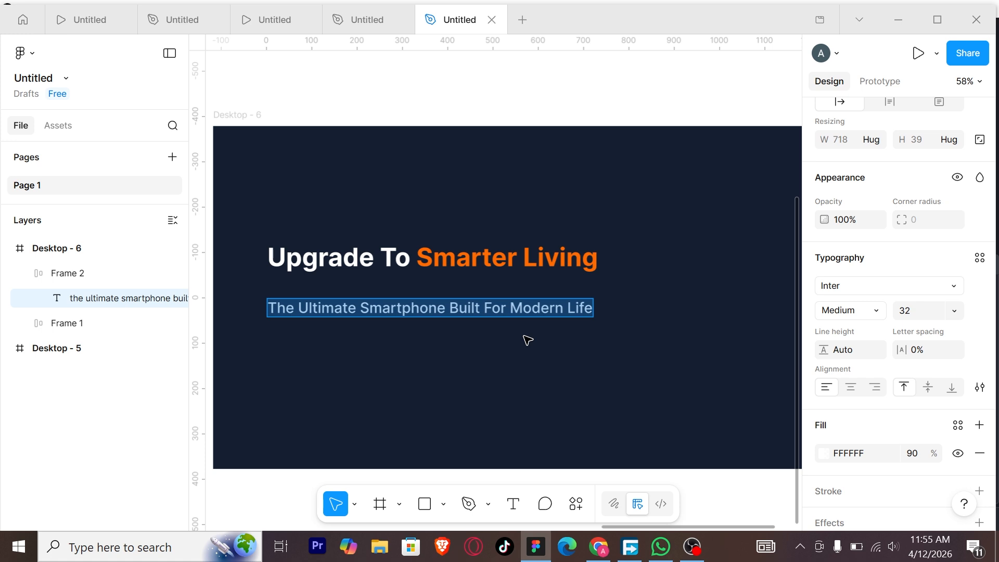
{"action": "key", "text": "Escape"}
{"action": "left_click", "coordinate": [592, 319]}
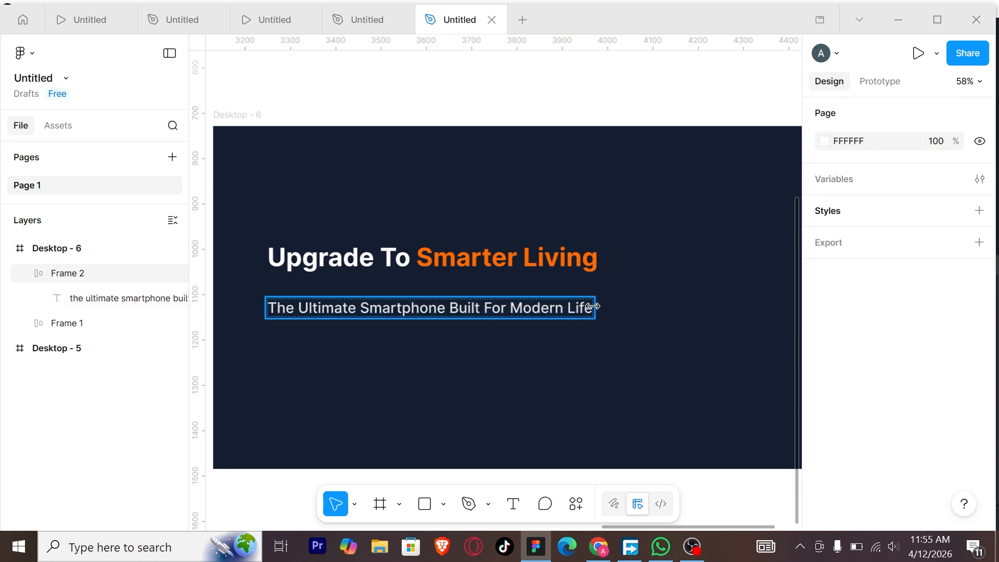
Step: Narrow the subheading's text box so that the last word wraps onto a second line
{"action": "left_click", "coordinate": [593, 307]}
{"action": "left_click_drag", "start_coordinate": [594, 297], "coordinate": [575, 318]}
{"action": "key", "text": "ctrl+z"}
{"action": "left_click", "coordinate": [593, 307]}
{"action": "left_click", "coordinate": [611, 343]}
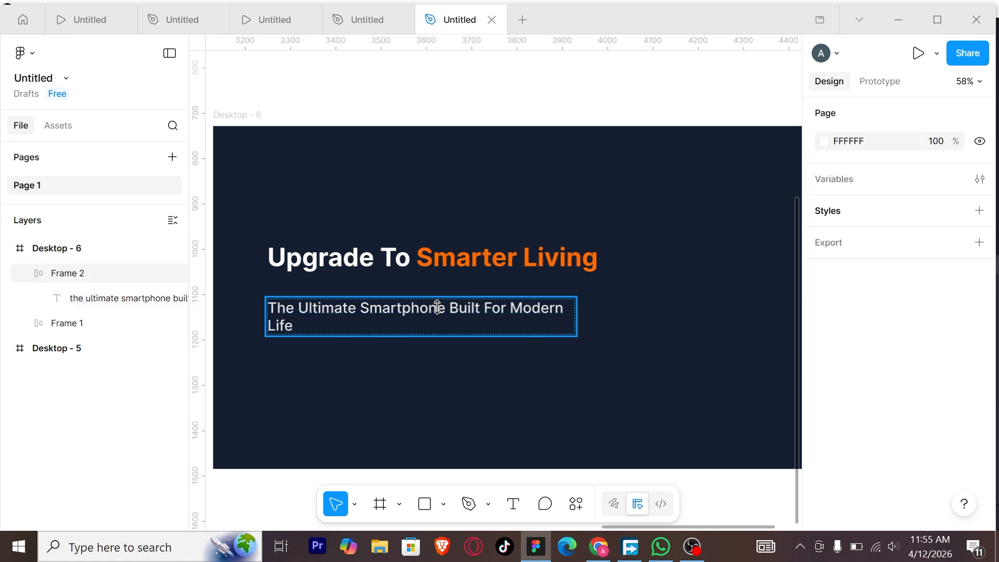
Step: Duplicate the subheading frame directly below the original and set the copy's font size to 18
{"action": "left_click", "coordinate": [437, 307]}
{"action": "left_click_drag", "start_coordinate": [437, 313], "coordinate": [445, 353]}
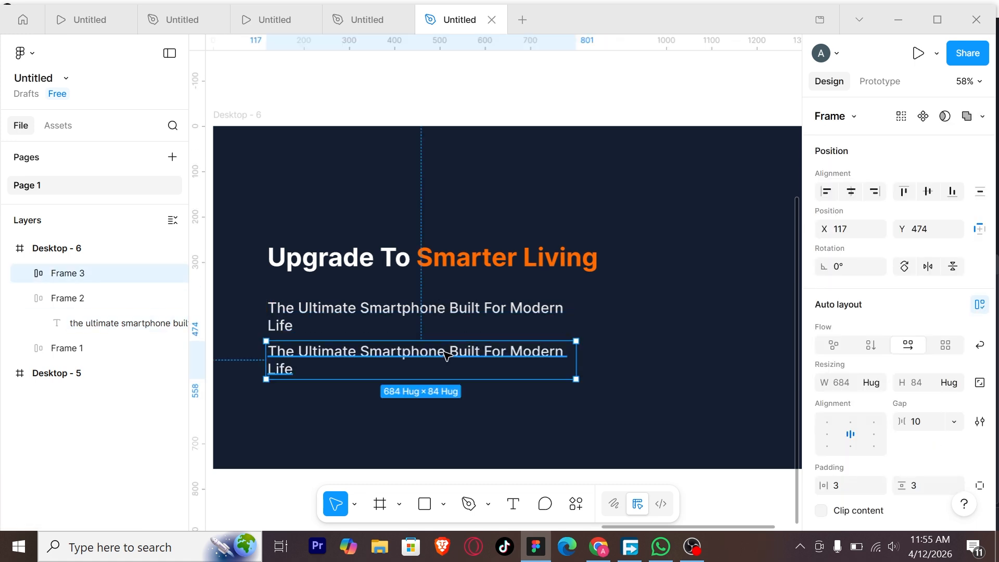
{"action": "double_click", "coordinate": [445, 354]}
{"action": "key", "text": "Return"}
{"action": "scroll", "coordinate": [945, 298], "scroll_direction": "down", "scroll_amount": 5}
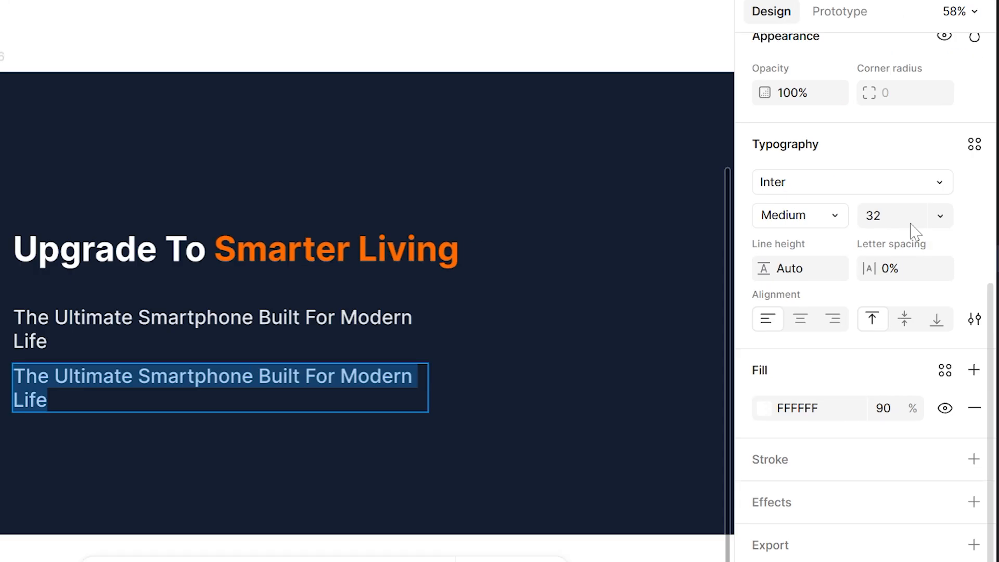
{"action": "left_click", "coordinate": [911, 224]}
{"action": "type", "text": "20"}
{"action": "key", "text": "Return"}
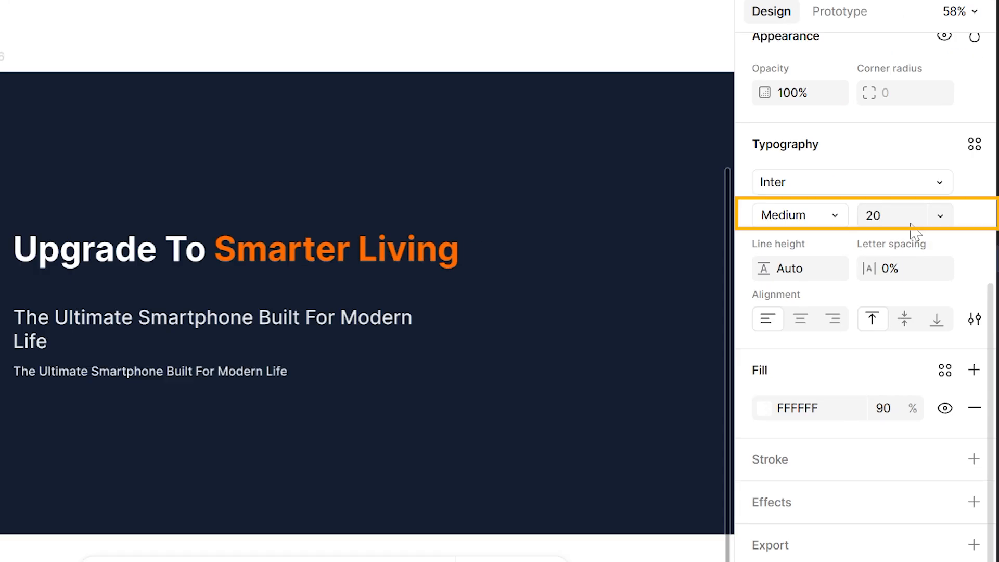
{"action": "type", "text": "18"}
{"action": "key", "text": "Return"}
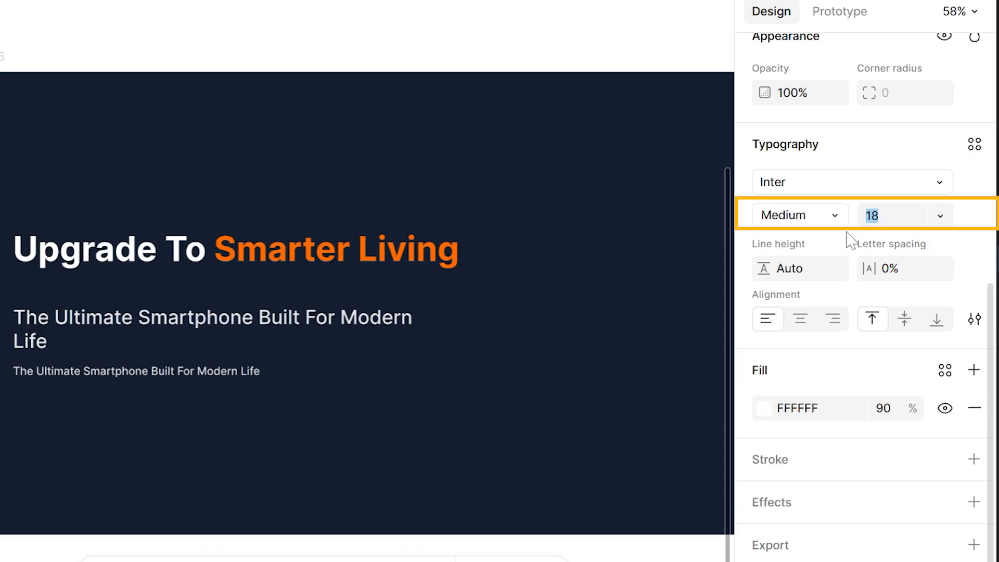
Step: Reduce the fill opacity of the duplicated subheading text to 80%
{"action": "left_click", "coordinate": [881, 409]}
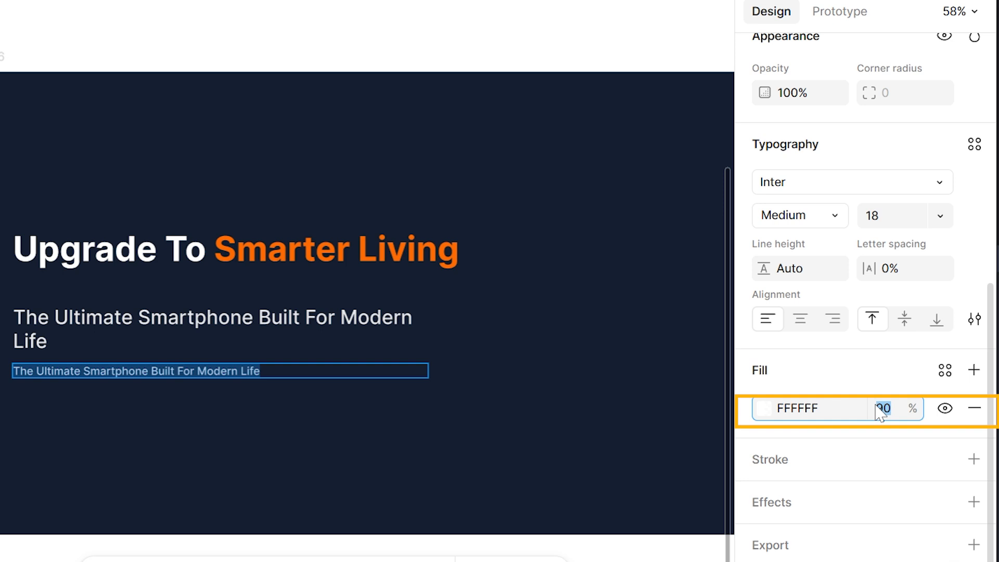
{"action": "type", "text": "80"}
{"action": "key", "text": "Return"}
{"action": "key", "text": "Escape"}
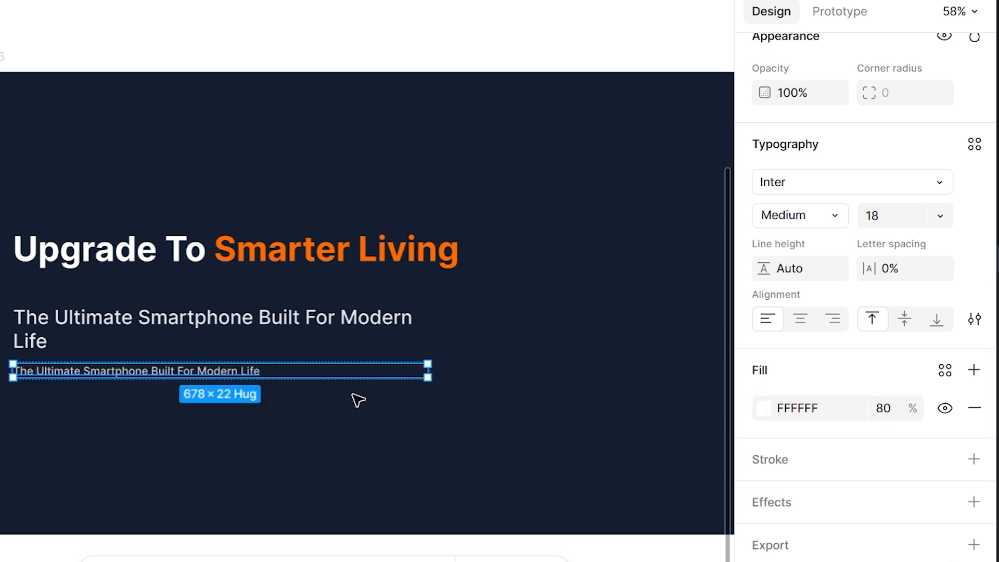
Step: Copy the "Capture Every Moment, Stay Connected" paragraph from the Desktop - 5 frame and paste it over the small text below the subheading
{"action": "scroll", "coordinate": [353, 395], "scroll_direction": "down", "scroll_amount": 5}
{"action": "left_click_drag", "start_coordinate": [146, 362], "coordinate": [451, 359]}
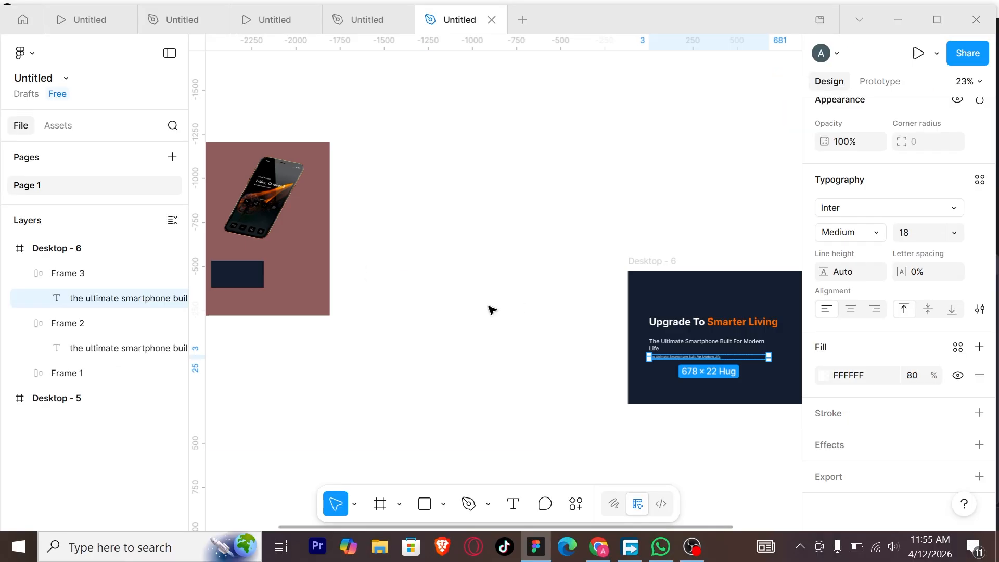
{"action": "scroll", "coordinate": [493, 310], "scroll_direction": "left", "scroll_amount": 3}
{"action": "double_click", "coordinate": [299, 241]}
{"action": "key", "text": "ctrl+c"}
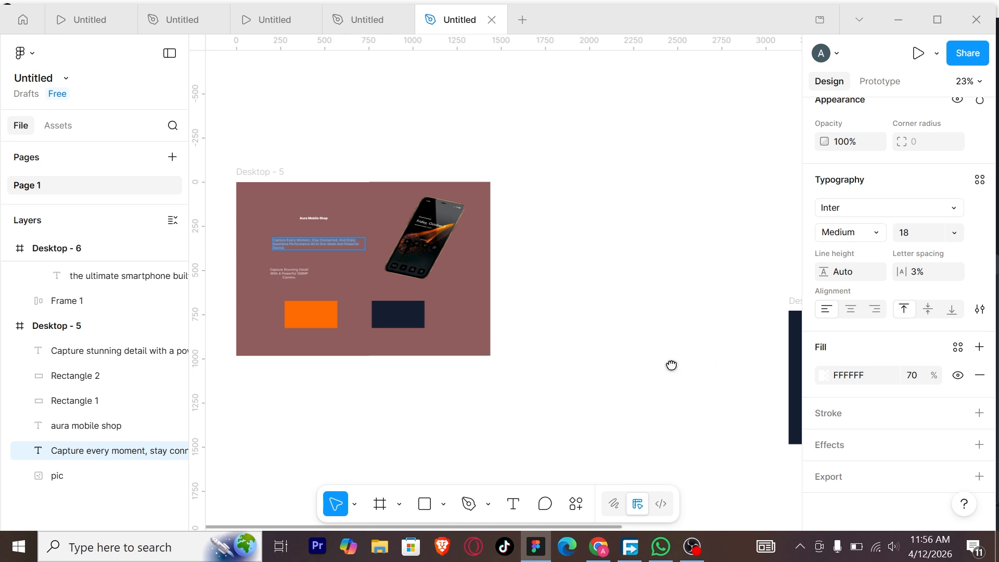
{"action": "scroll", "coordinate": [672, 365], "scroll_direction": "right", "scroll_amount": 5}
{"action": "scroll", "coordinate": [255, 399], "scroll_direction": "up", "scroll_amount": 6}
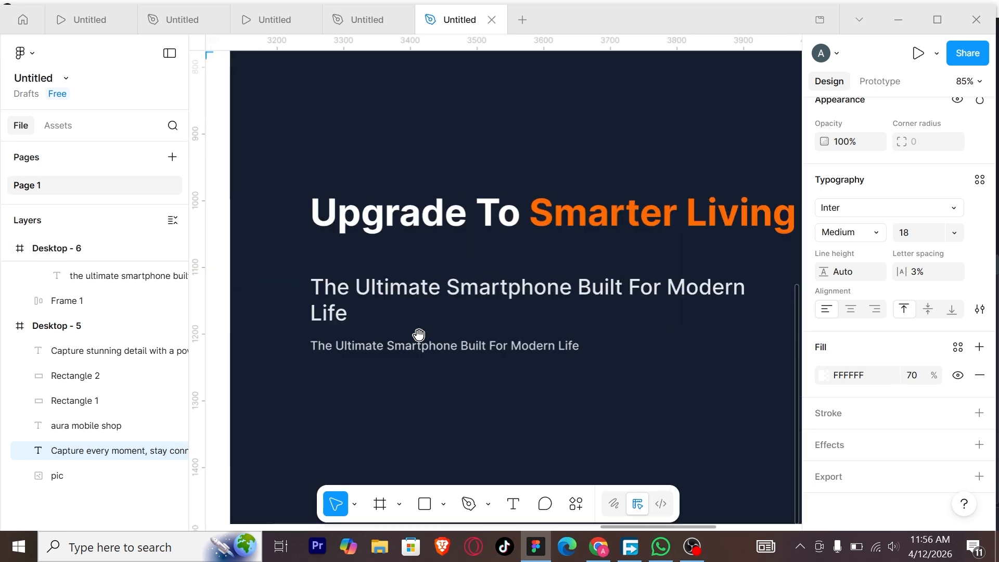
{"action": "double_click", "coordinate": [427, 346]}
{"action": "key", "text": "ctrl+v"}
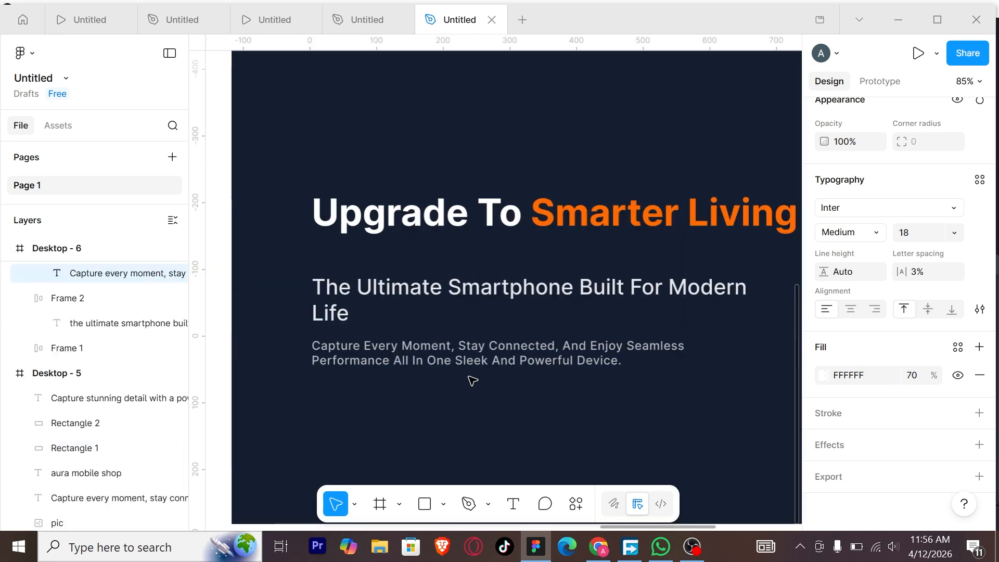
{"action": "key", "text": "Escape"}
{"action": "key", "text": "Escape"}
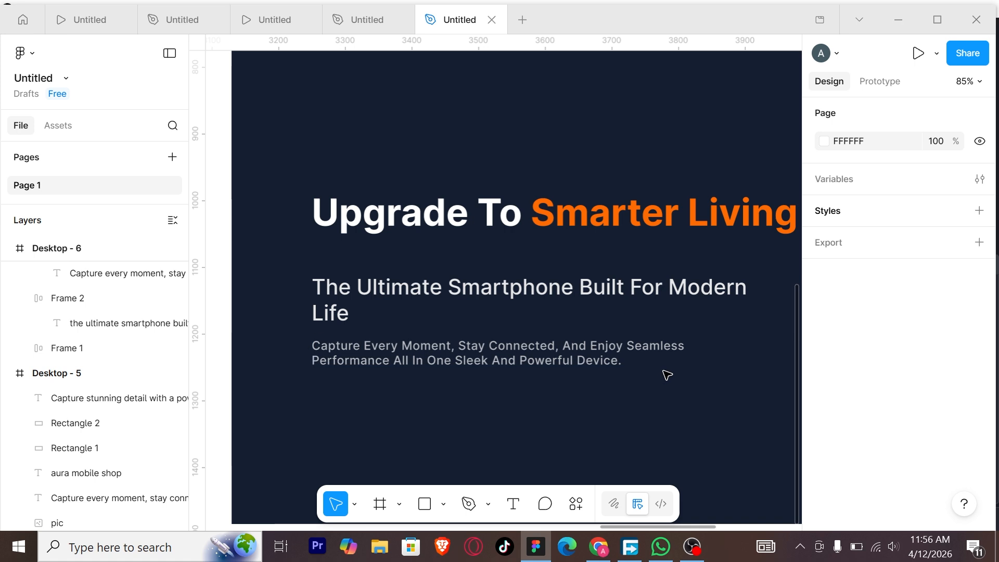
Step: Narrow the description paragraph's text box so that it wraps onto three lines
{"action": "left_click", "coordinate": [735, 349]}
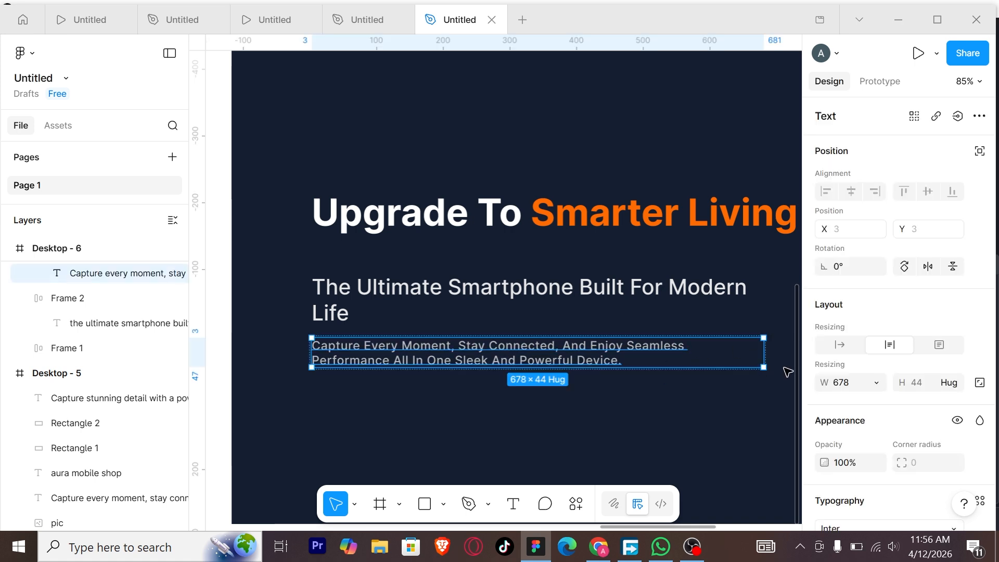
{"action": "left_click_drag", "start_coordinate": [748, 357], "coordinate": [643, 349]}
{"action": "left_click", "coordinate": [713, 430]}
{"action": "scroll", "coordinate": [713, 431], "scroll_direction": "down", "scroll_amount": 1}
{"action": "left_click_drag", "start_coordinate": [714, 423], "coordinate": [649, 402]}
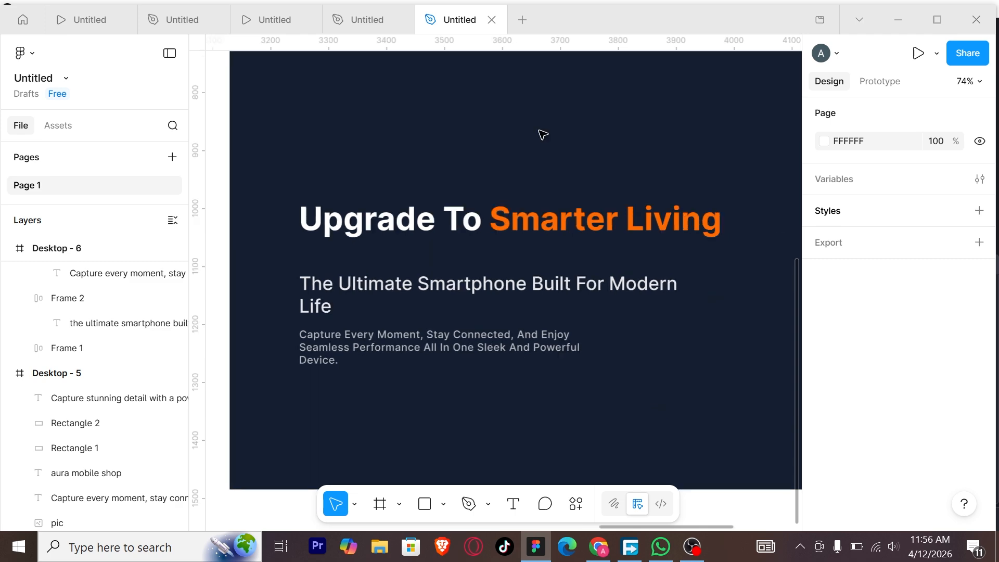
Step: Combine the heading and subheading in a vertical auto layout, trying a gap of 4 and settling on a slightly larger one
{"action": "left_click", "coordinate": [554, 210]}
{"action": "left_click", "coordinate": [547, 310], "text": "shift"}
{"action": "key", "text": "shift+a"}
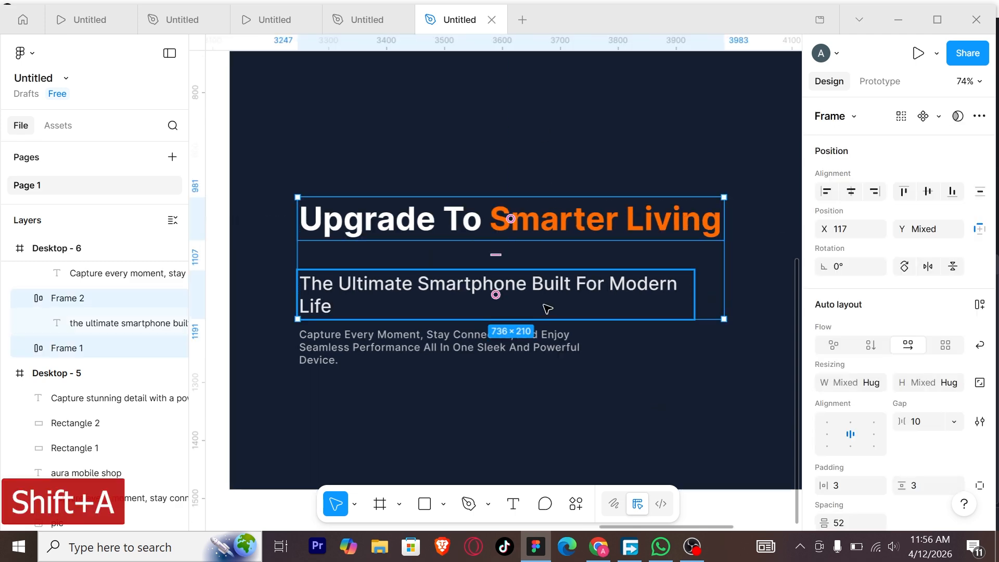
{"action": "left_click", "coordinate": [921, 352]}
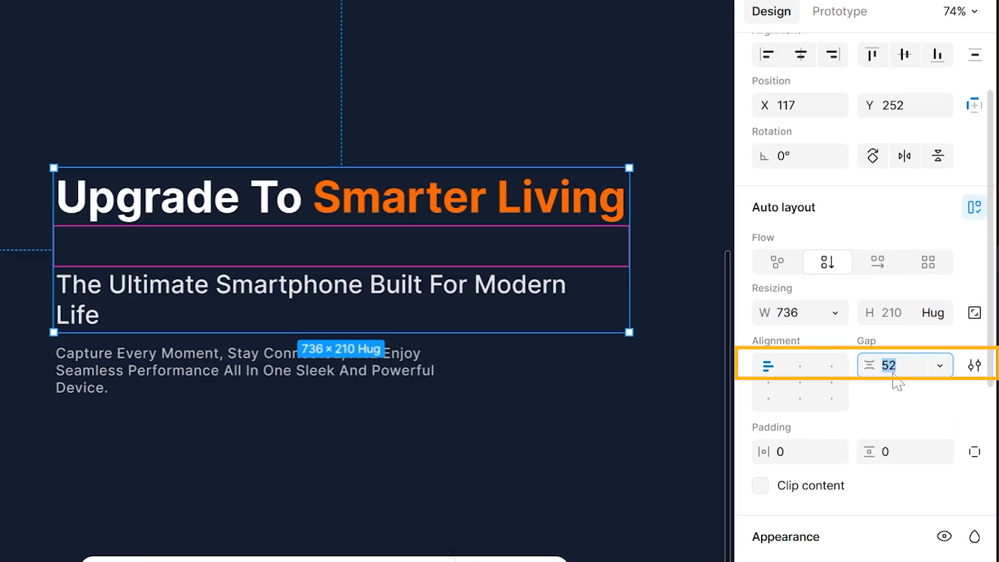
{"action": "type", "text": "4"}
{"action": "key", "text": "Return"}
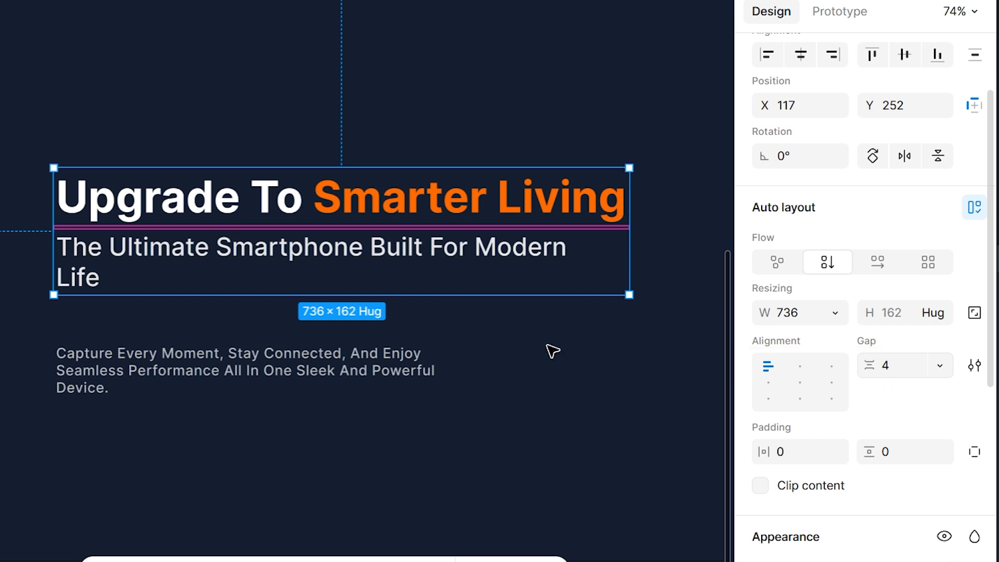
{"action": "left_click", "coordinate": [889, 378]}
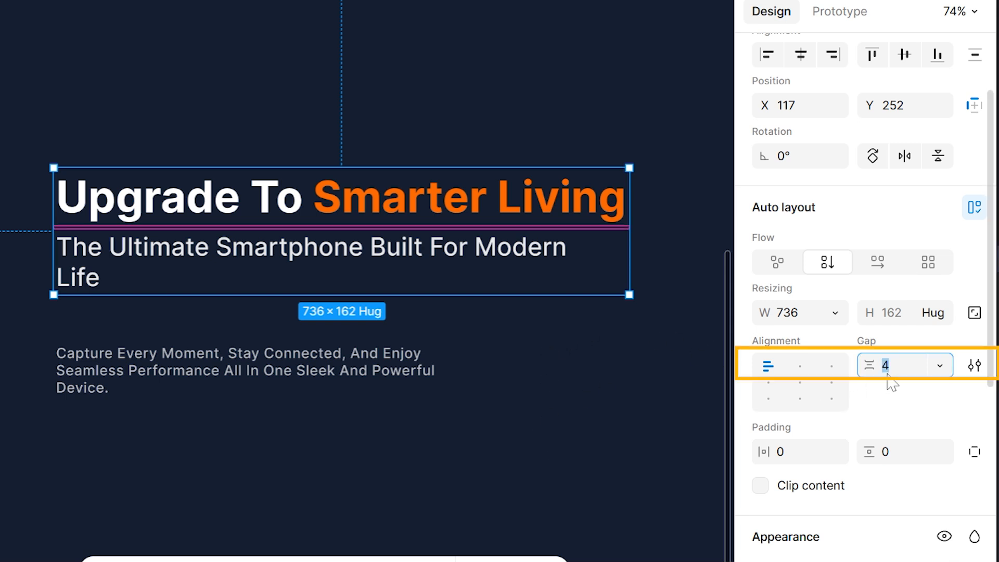
{"action": "key", "text": "Return"}
Step: Combine the heading group and the description paragraph in a vertical auto layout with a gap of 16
{"action": "left_click", "coordinate": [127, 239]}
{"action": "left_click", "coordinate": [192, 357], "text": "shift"}
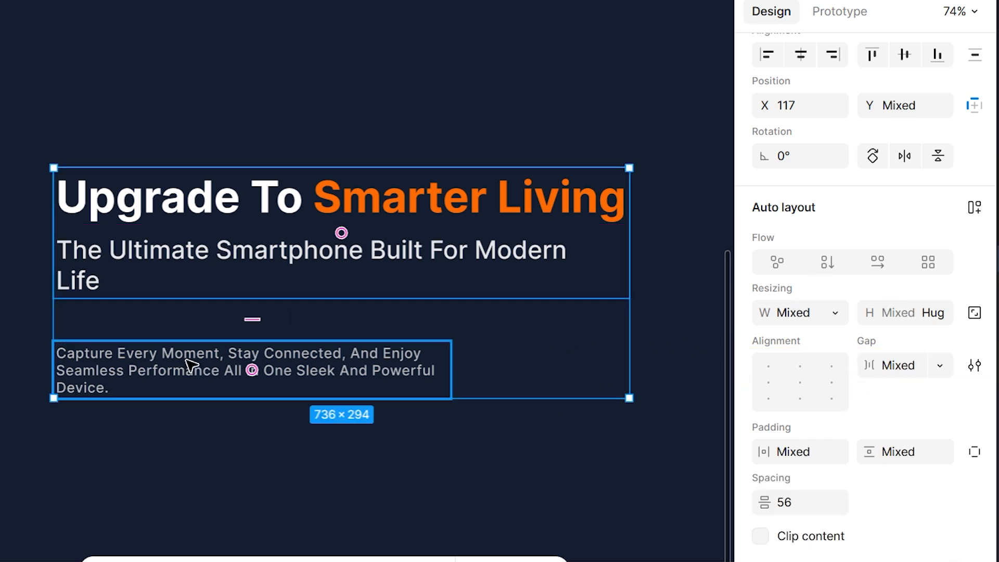
{"action": "key", "text": "shift+a"}
{"action": "left_click", "coordinate": [903, 376]}
{"action": "type", "text": "1"}
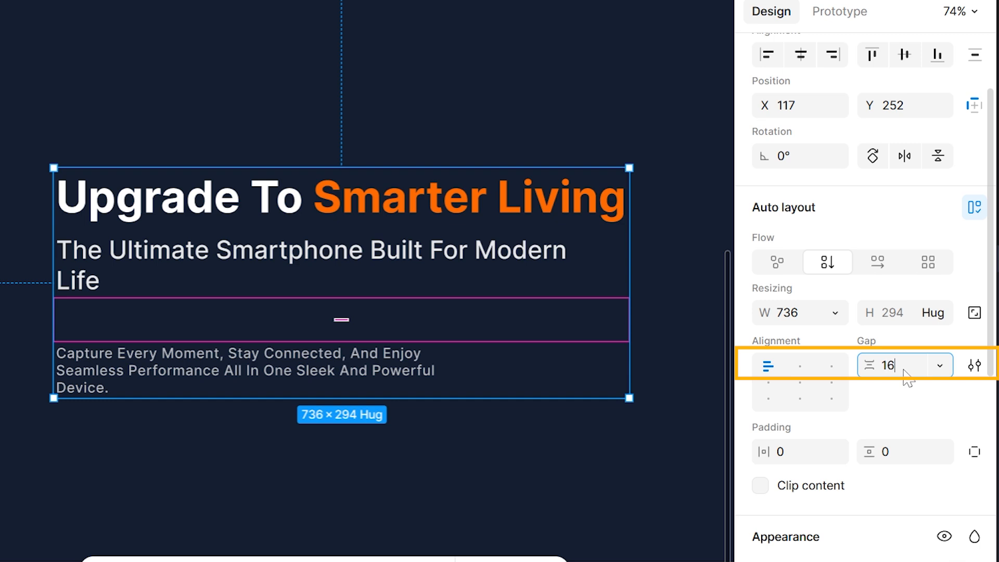
{"action": "type", "text": "6"}
{"action": "key", "text": "Return"}
{"action": "left_click", "coordinate": [289, 426]}
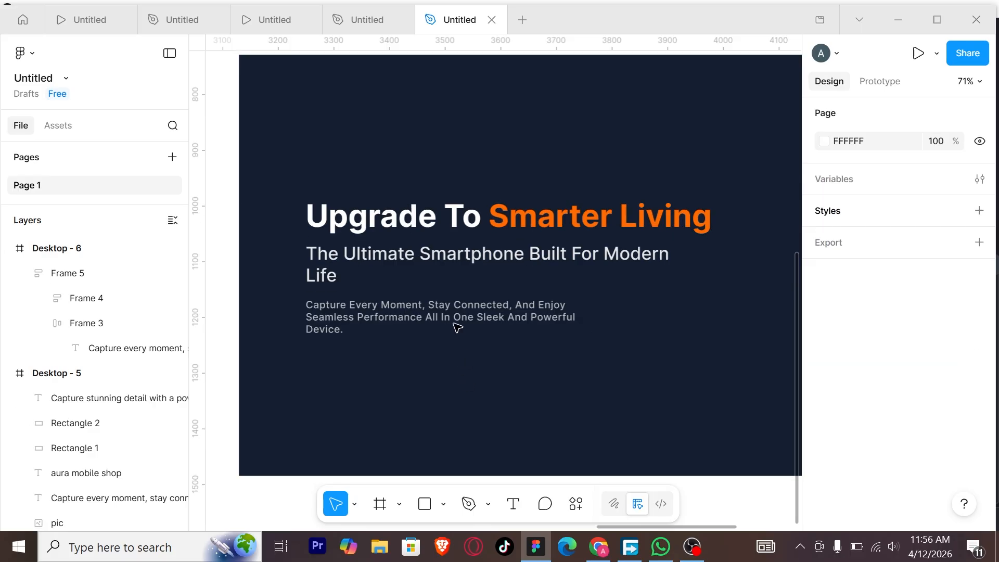
Step: Set the fill opacity of the subheading text inside the nested layout to 95%
{"action": "left_click", "coordinate": [438, 245], "text": "ctrl"}
{"action": "scroll", "coordinate": [930, 364], "scroll_direction": "down", "scroll_amount": 5}
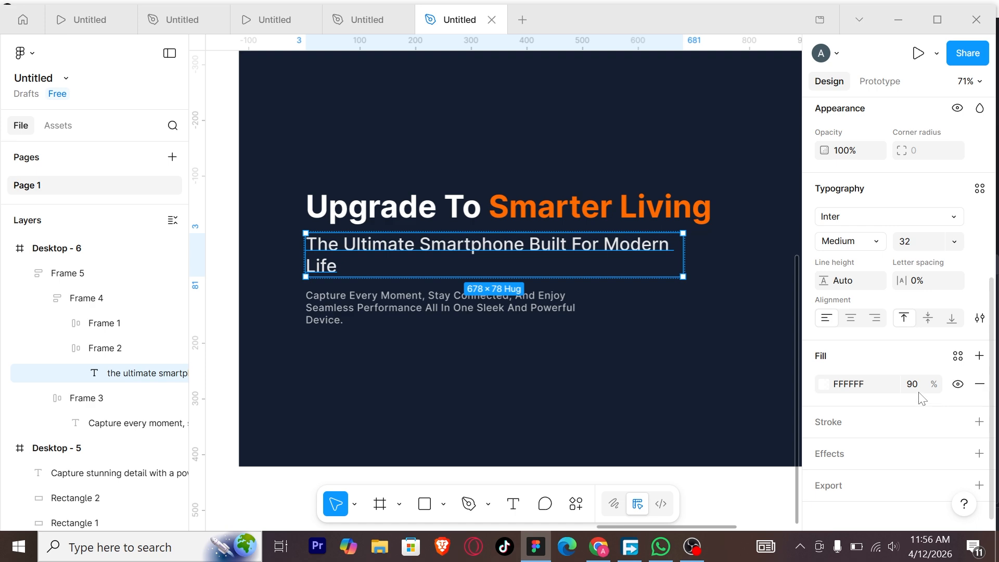
{"action": "left_click", "coordinate": [919, 395]}
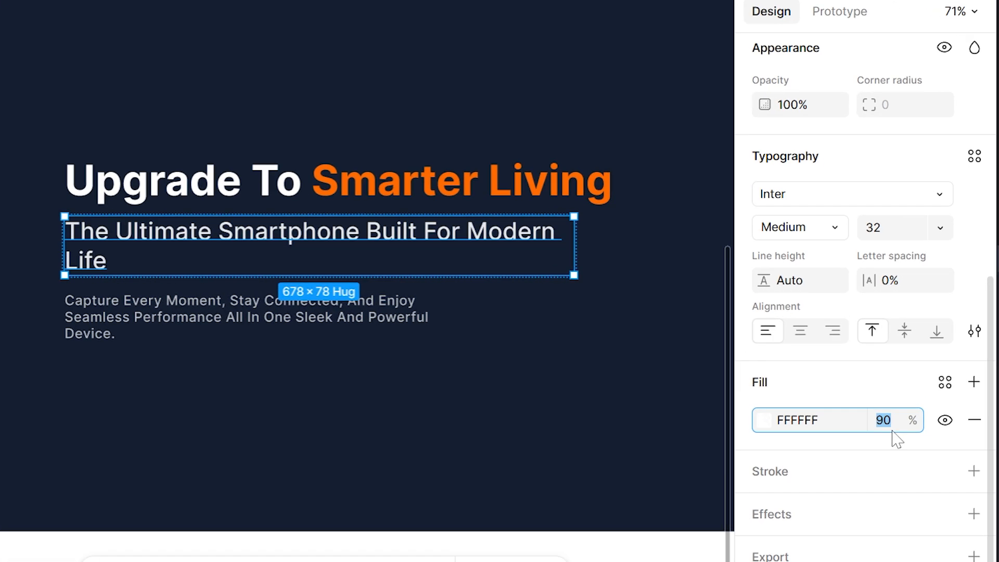
{"action": "type", "text": "95"}
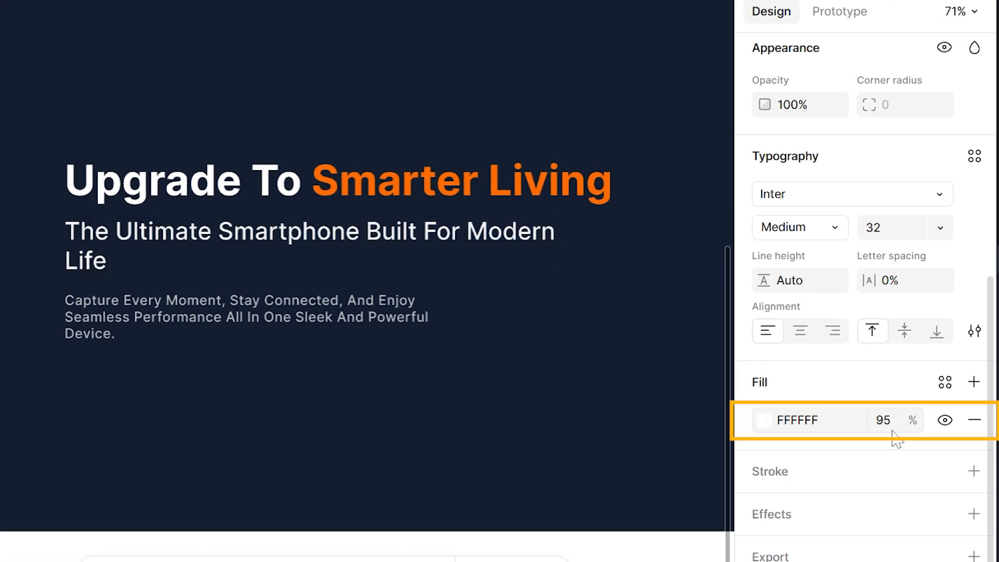
{"action": "key", "text": "Return"}
{"action": "left_click", "coordinate": [332, 348]}
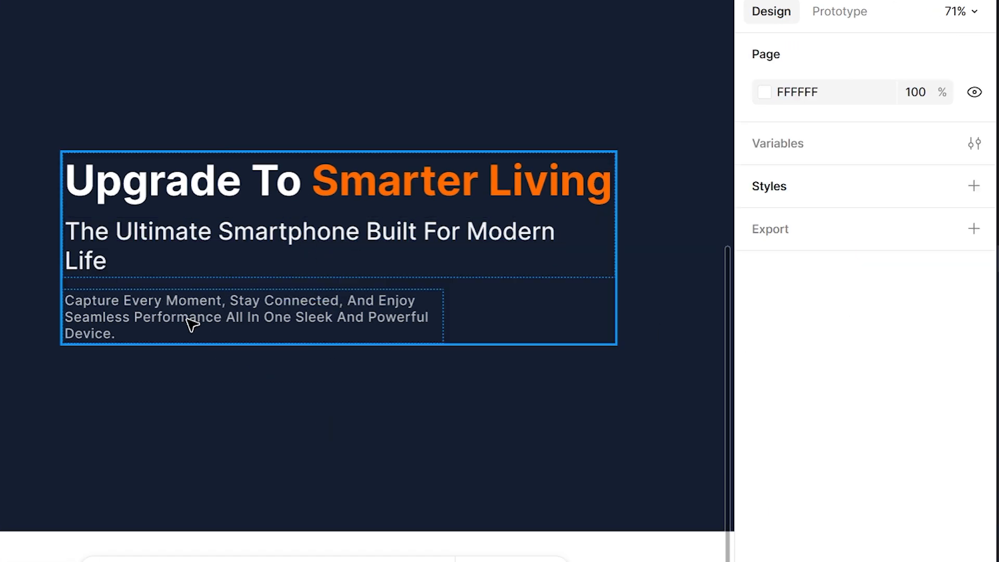
Step: Add the text "Shop Now" on the dark frame below the description paragraph
{"action": "left_click", "coordinate": [183, 393]}
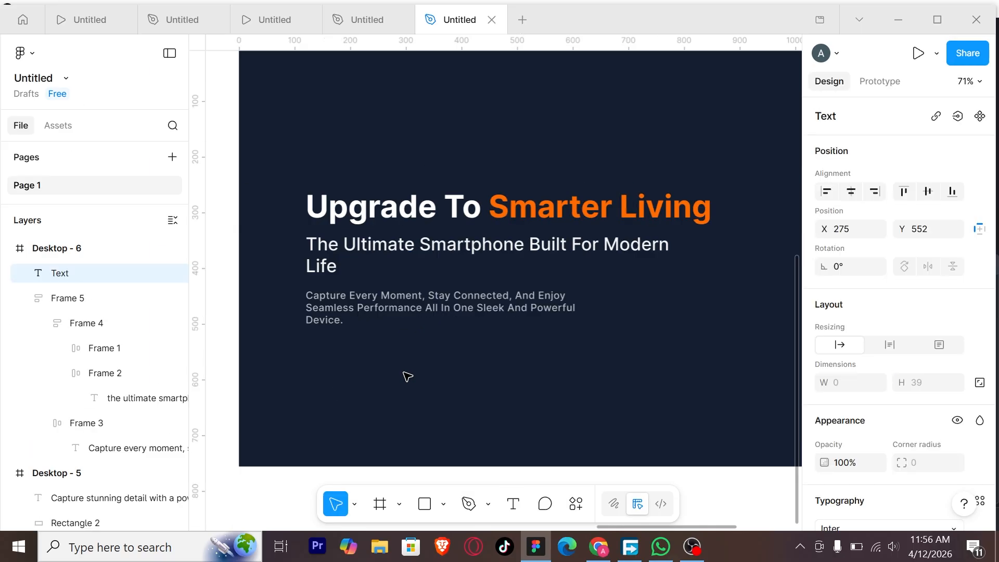
{"action": "type", "text": "Sh"}
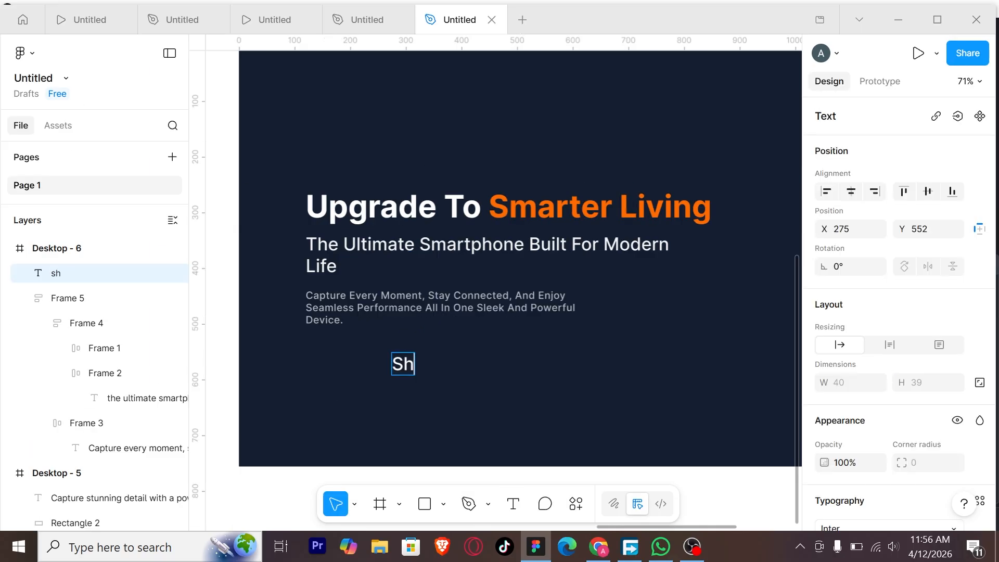
{"action": "type", "text": "op Now"}
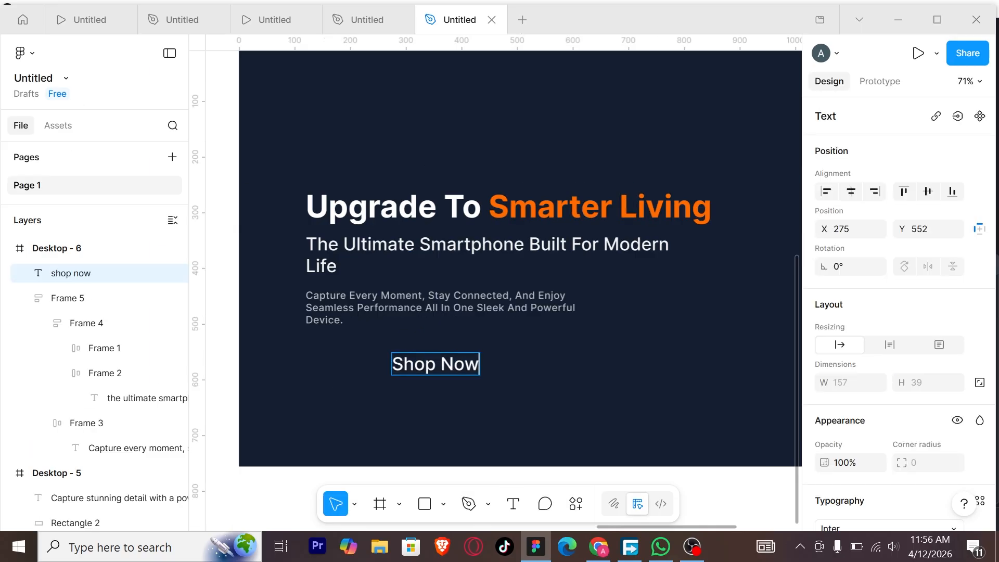
Step: Set the font size of the Shop Now text to 20
{"action": "key", "text": "ctrl+a"}
{"action": "scroll", "coordinate": [758, 362], "scroll_direction": "down", "scroll_amount": 5}
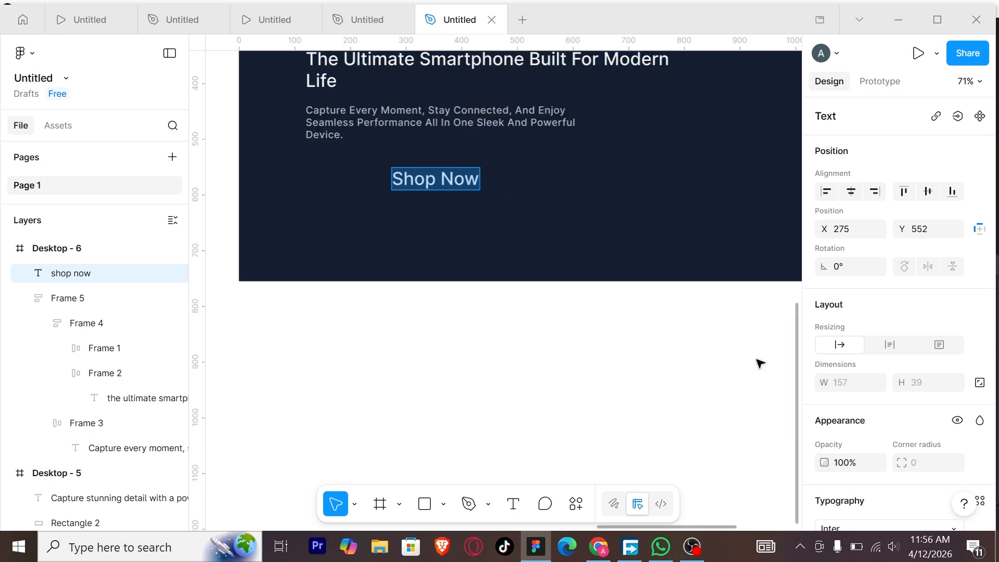
{"action": "scroll", "coordinate": [719, 341], "scroll_direction": "up", "scroll_amount": 3}
{"action": "scroll", "coordinate": [912, 350], "scroll_direction": "down", "scroll_amount": 5}
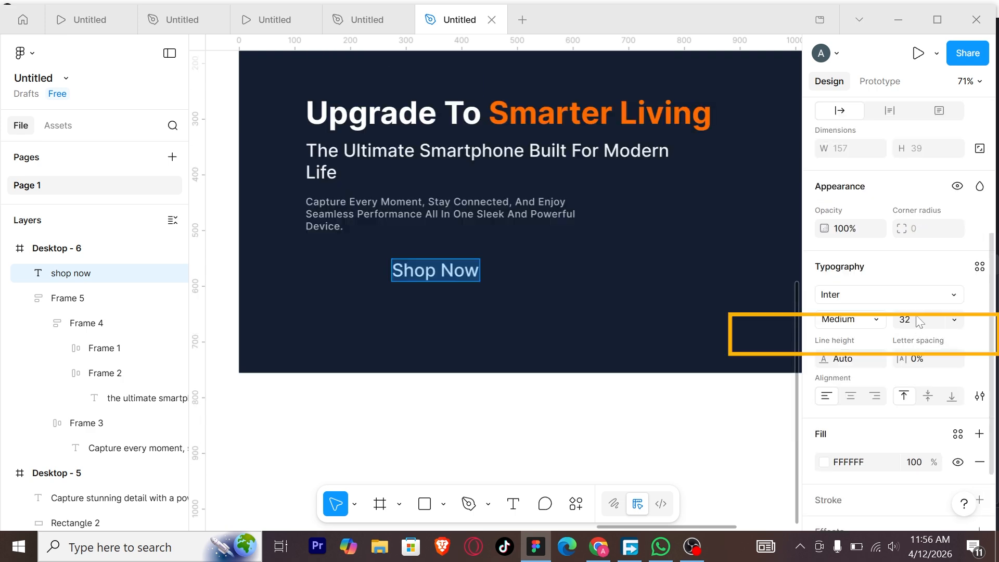
{"action": "left_click", "coordinate": [919, 319]}
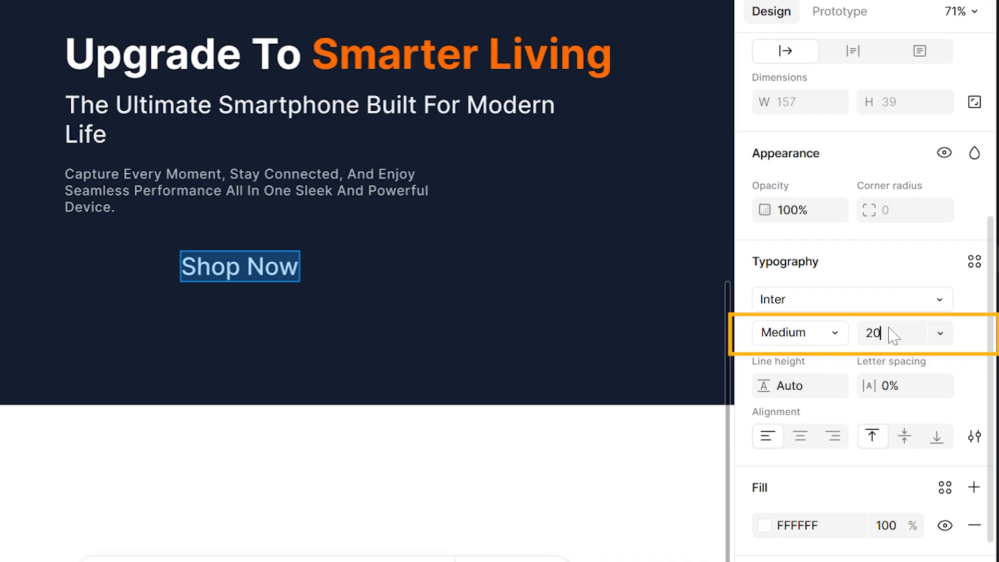
{"action": "key", "text": "Return"}
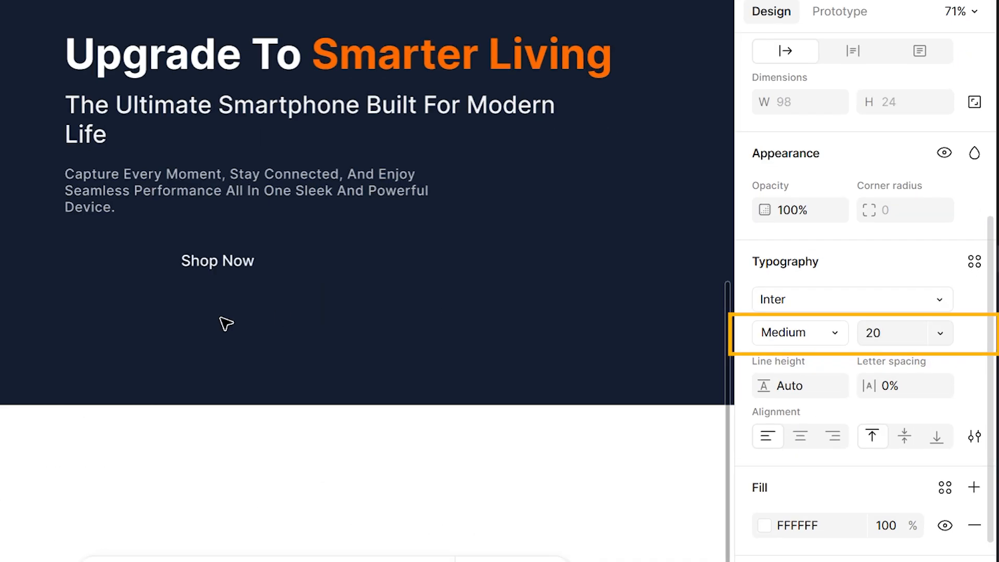
{"action": "key", "text": "Escape"}
Step: Wrap the Shop Now text in an auto layout with an orange FF6A00 fill and a corner radius of 12
{"action": "key", "text": "shift+a"}
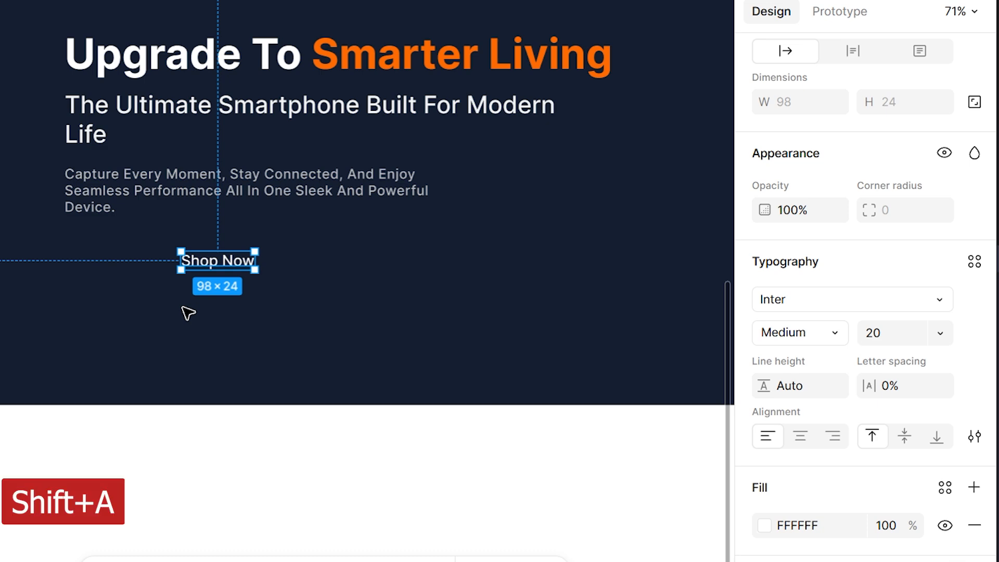
{"action": "scroll", "coordinate": [812, 313], "scroll_direction": "down", "scroll_amount": 3}
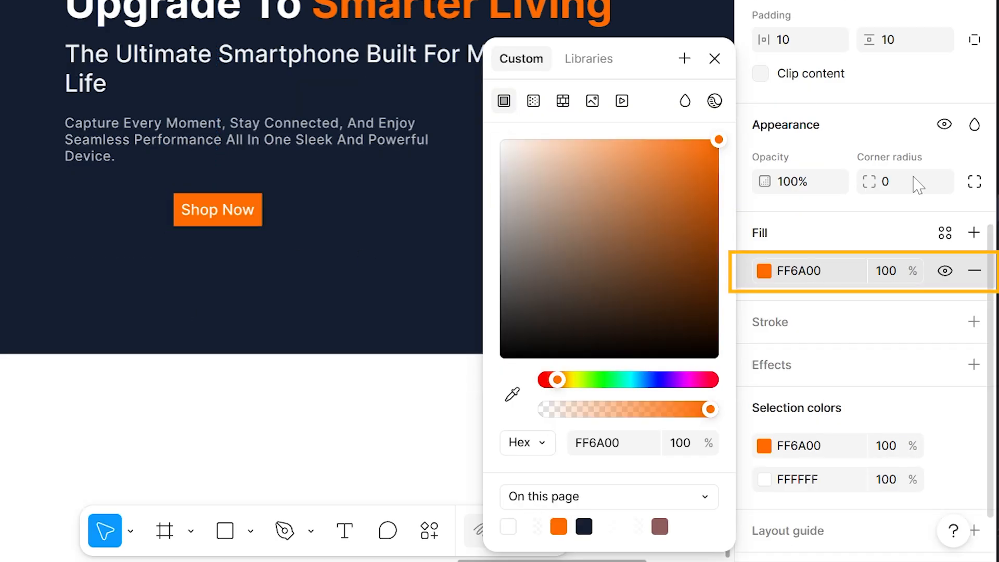
{"action": "left_click", "coordinate": [904, 183]}
{"action": "type", "text": "12"}
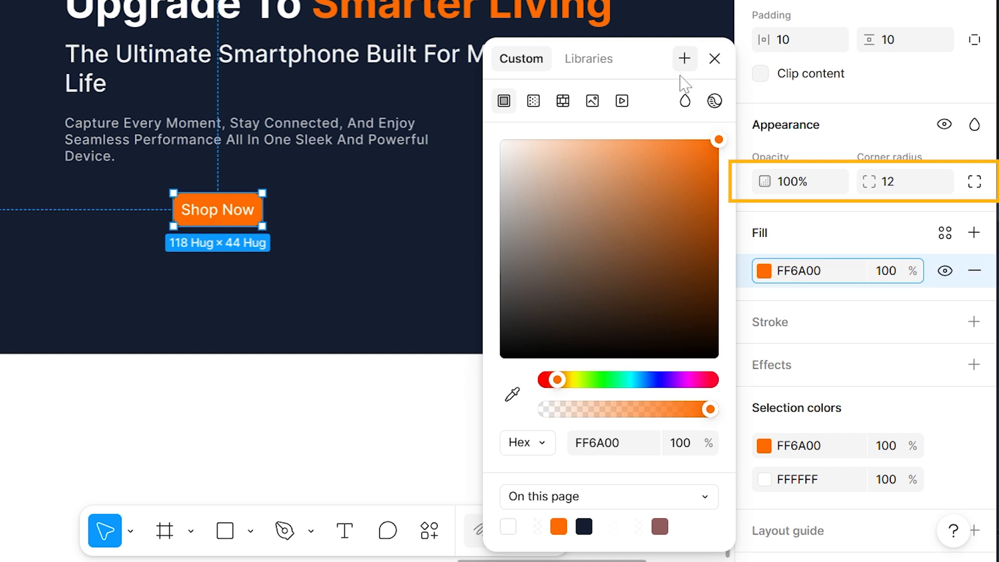
{"action": "left_click", "coordinate": [714, 58]}
Step: Set the width of the Shop Now button to 132
{"action": "scroll", "coordinate": [796, 179], "scroll_direction": "up", "scroll_amount": 4}
{"action": "left_click", "coordinate": [784, 115]}
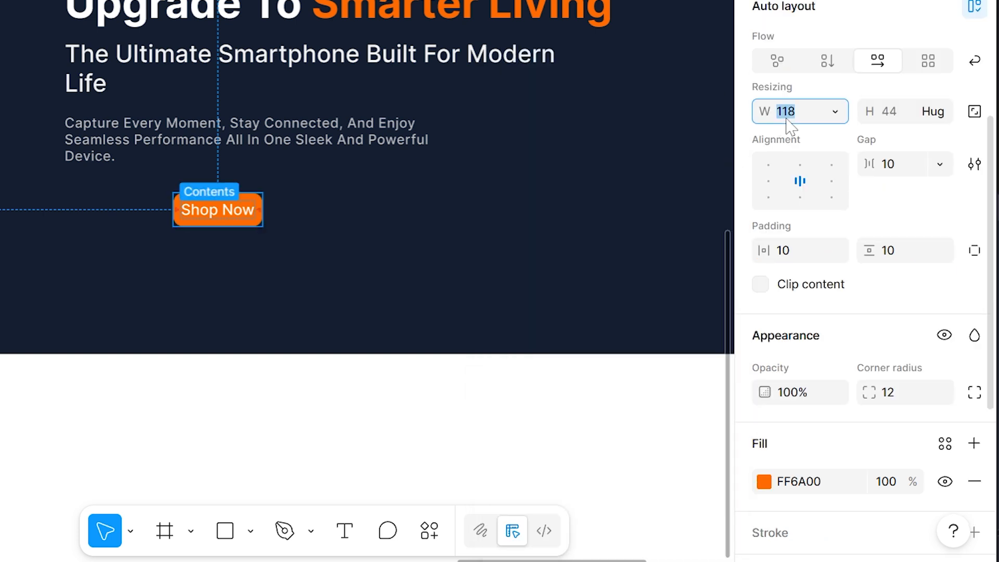
{"action": "type", "text": "132"}
{"action": "key", "text": "Return"}
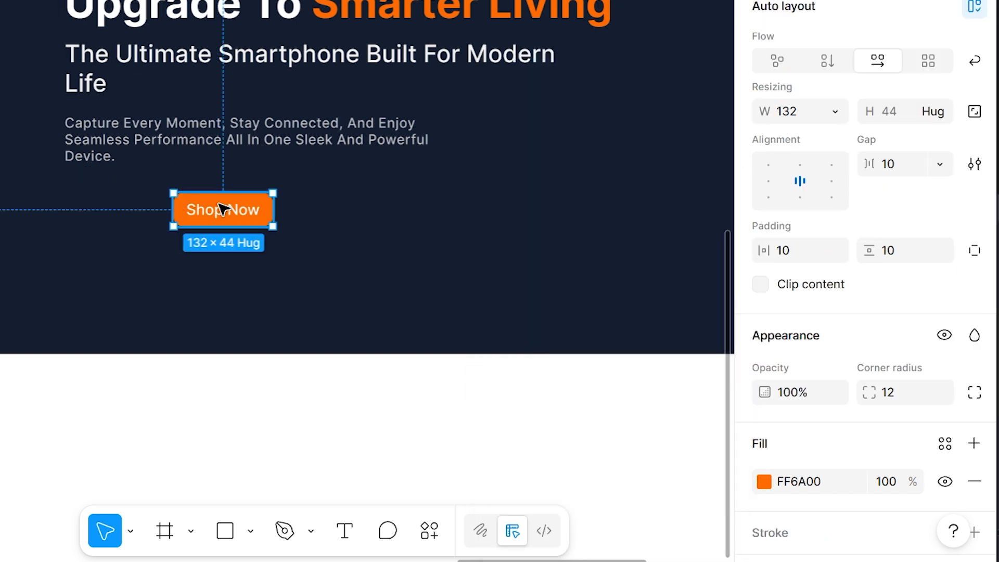
Step: Give the Shop Now button a drop shadow with X 3, Y -3, blur 0 and 100% colour opacity
{"action": "scroll", "coordinate": [937, 372], "scroll_direction": "down", "scroll_amount": 5}
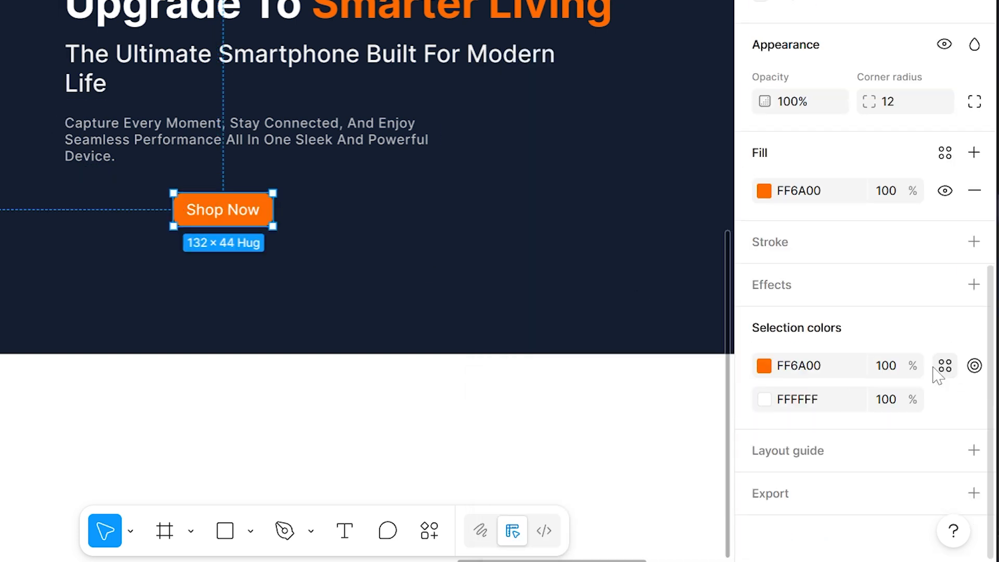
{"action": "left_click", "coordinate": [974, 285]}
{"action": "left_click", "coordinate": [614, 339]}
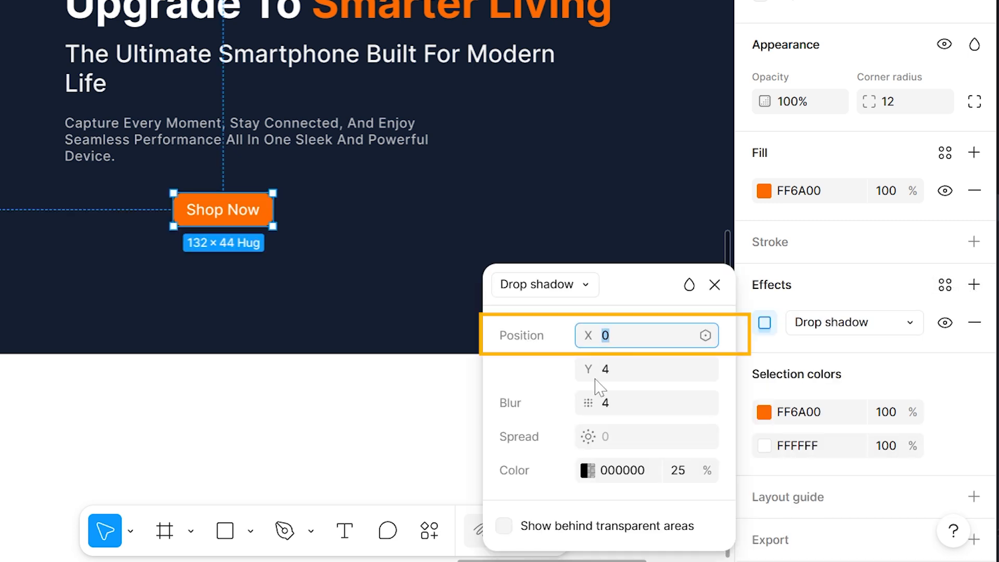
{"action": "type", "text": "3"}
{"action": "left_click", "coordinate": [615, 372]}
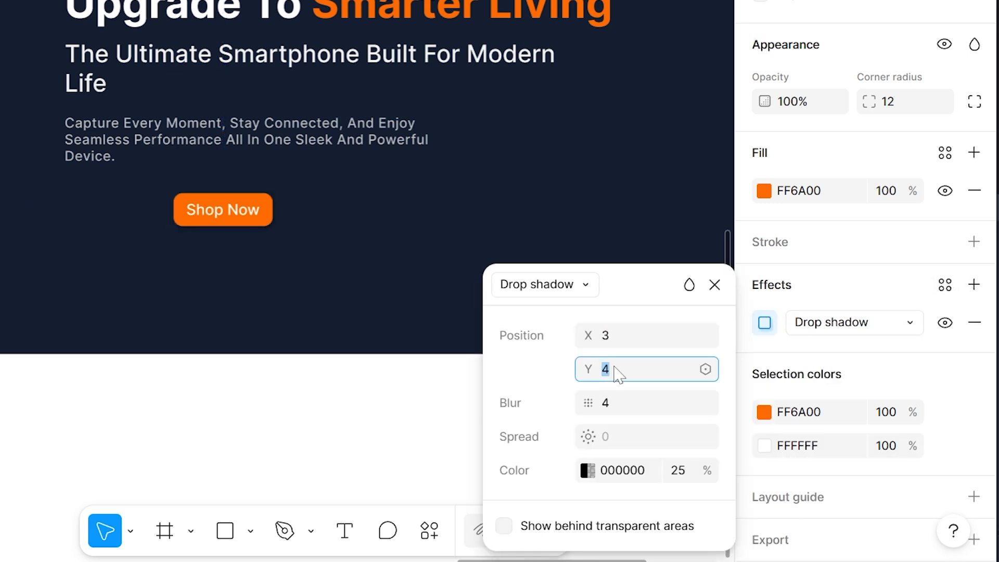
{"action": "key", "text": "BackSpace"}
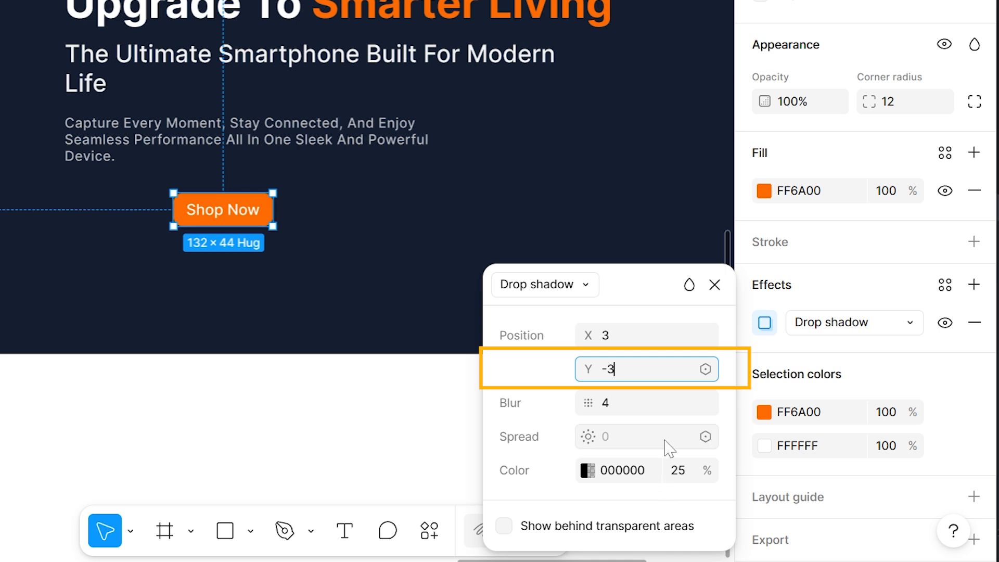
{"action": "left_click", "coordinate": [663, 410]}
{"action": "type", "text": "0"}
{"action": "left_click", "coordinate": [697, 473]}
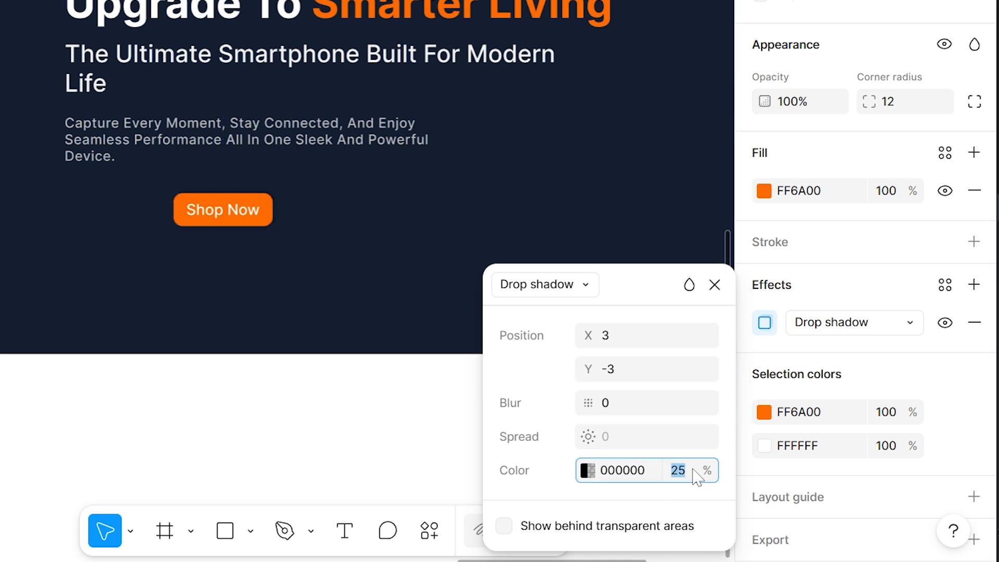
{"action": "type", "text": "100"}
{"action": "key", "text": "Return"}
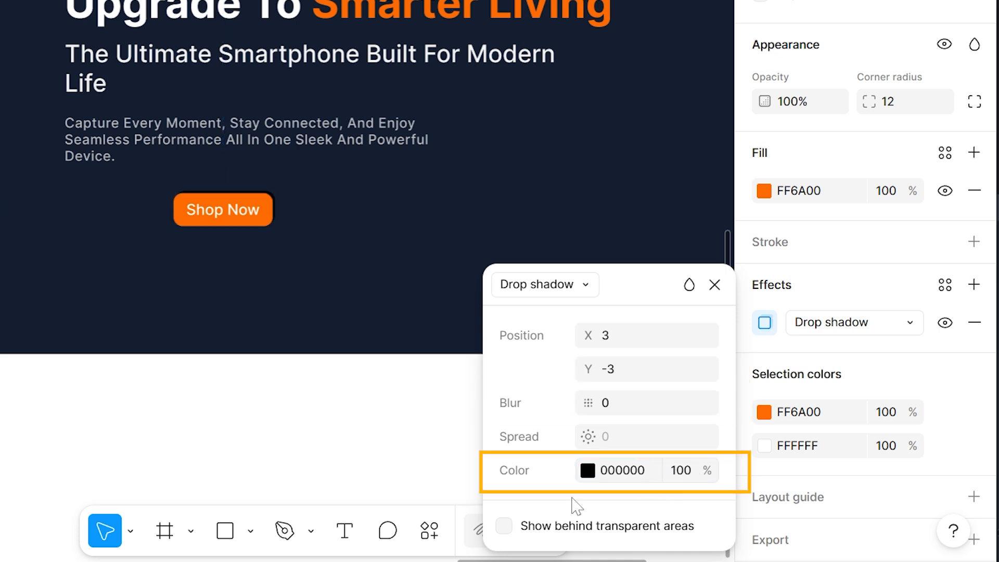
Step: Change the colour of the button's drop shadow to white FFFFFF
{"action": "left_click", "coordinate": [588, 471]}
{"action": "left_click", "coordinate": [248, 140]}
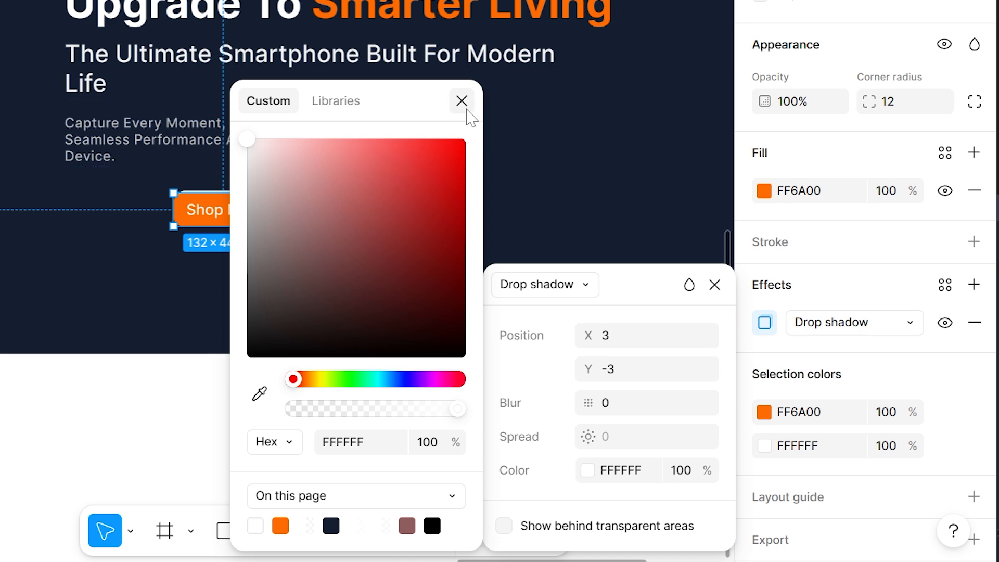
{"action": "left_click", "coordinate": [467, 110]}
{"action": "left_click", "coordinate": [313, 404]}
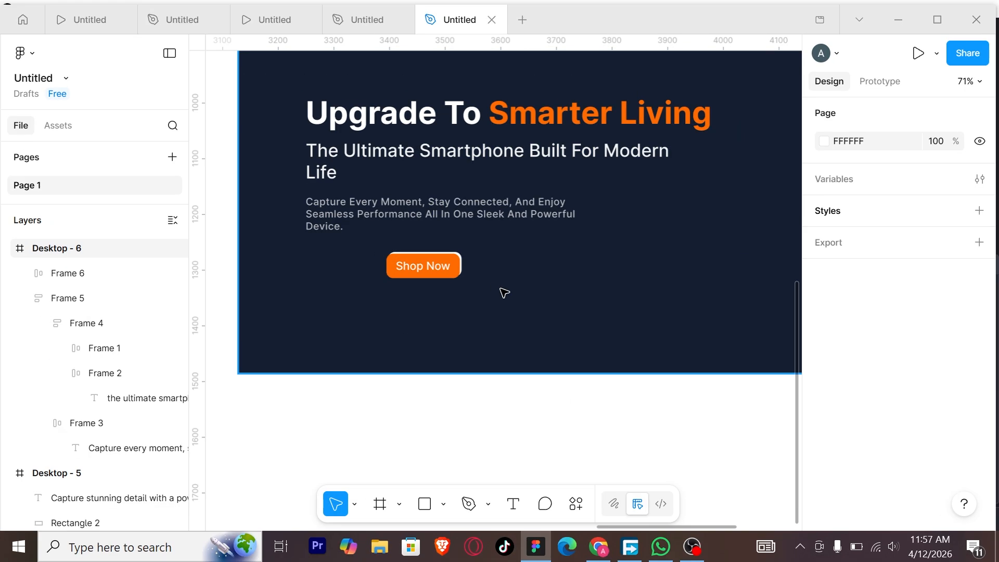
Step: Widen the Shop Now button to about 150
{"action": "scroll", "coordinate": [504, 293], "scroll_direction": "down", "scroll_amount": 3}
{"action": "left_click", "coordinate": [473, 273]}
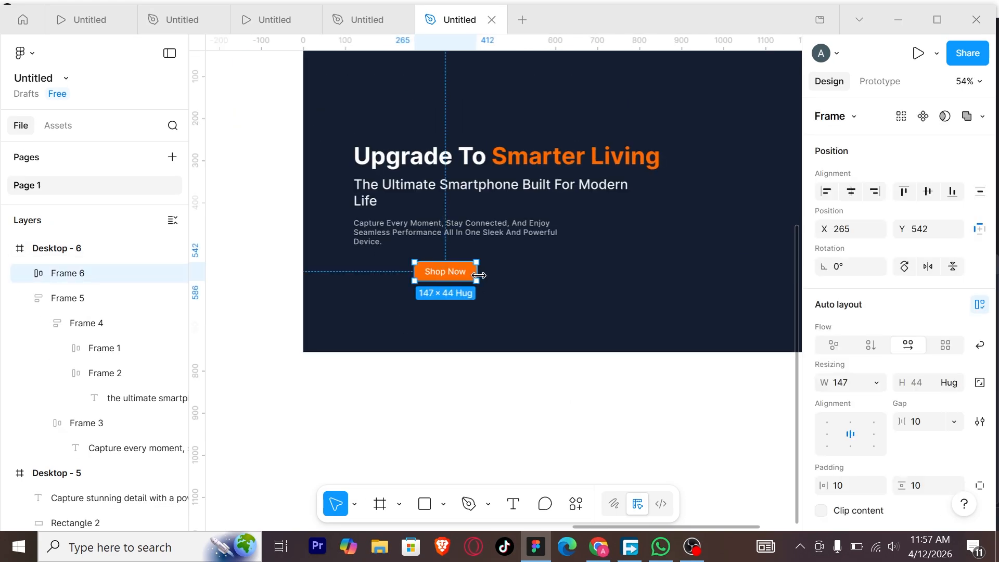
{"action": "left_click_drag", "start_coordinate": [479, 276], "coordinate": [482, 275]}
Step: Combine the text group and the Shop Now button in a vertical auto layout, trying a gap of 36 and settling on 48
{"action": "left_click", "coordinate": [445, 233], "text": "shift"}
{"action": "key", "text": "shift+a"}
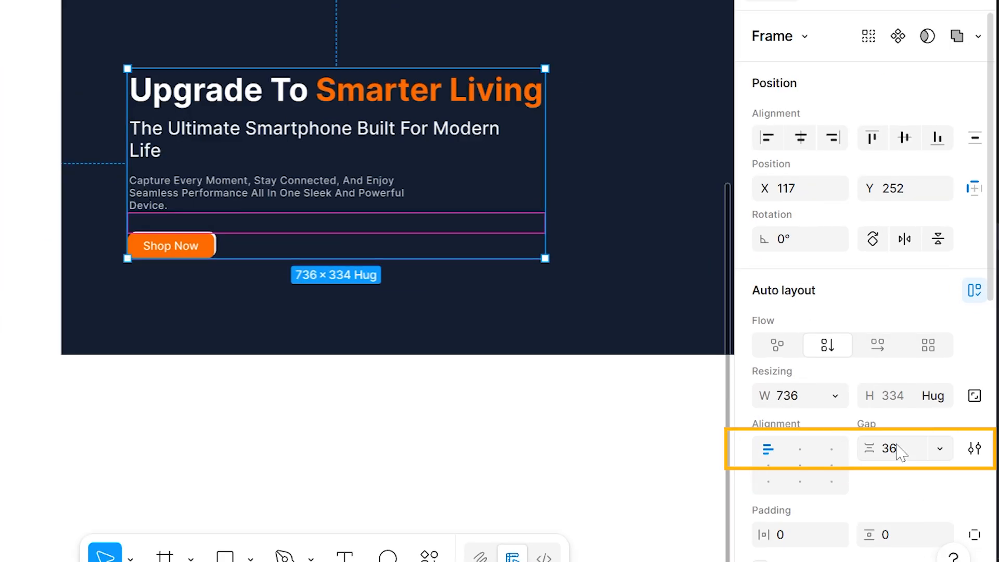
{"action": "left_click", "coordinate": [923, 421]}
{"action": "left_click", "coordinate": [213, 422]}
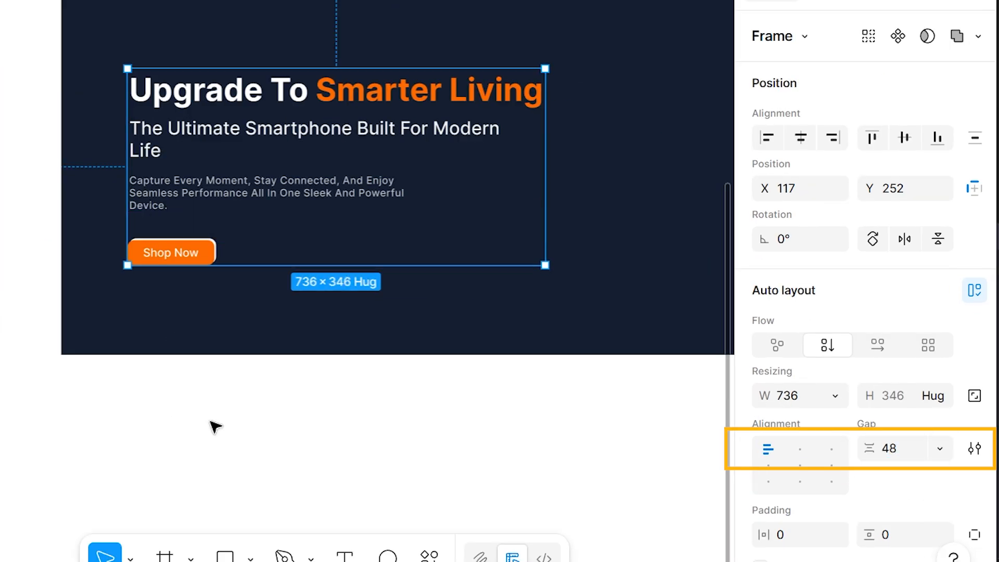
Step: Set the gap between the heading group and the description paragraph to 8 in their nested auto layout
{"action": "left_click_drag", "start_coordinate": [258, 195], "coordinate": [217, 310]}
{"action": "double_click", "coordinate": [220, 309]}
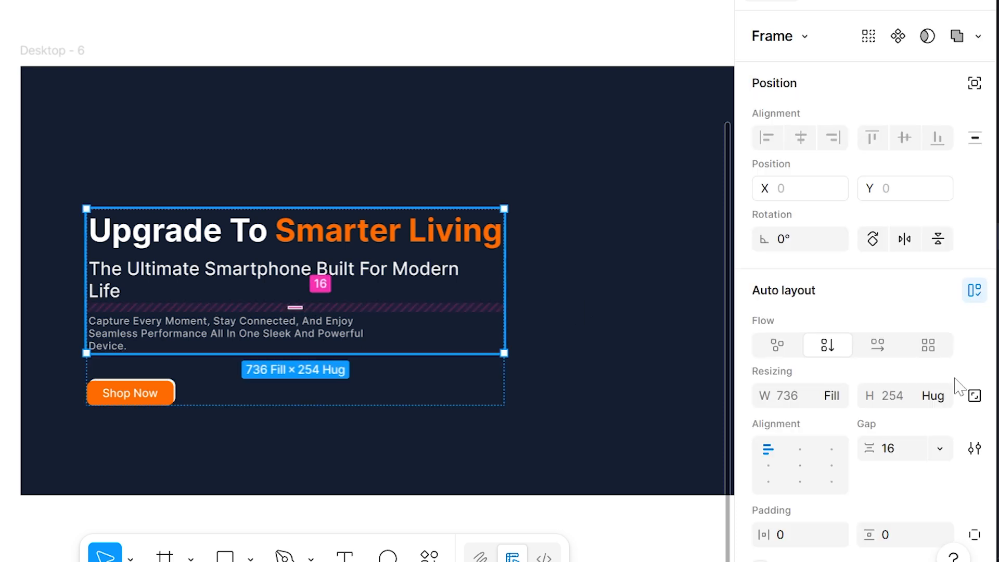
{"action": "left_click", "coordinate": [900, 450]}
{"action": "key", "text": "Return"}
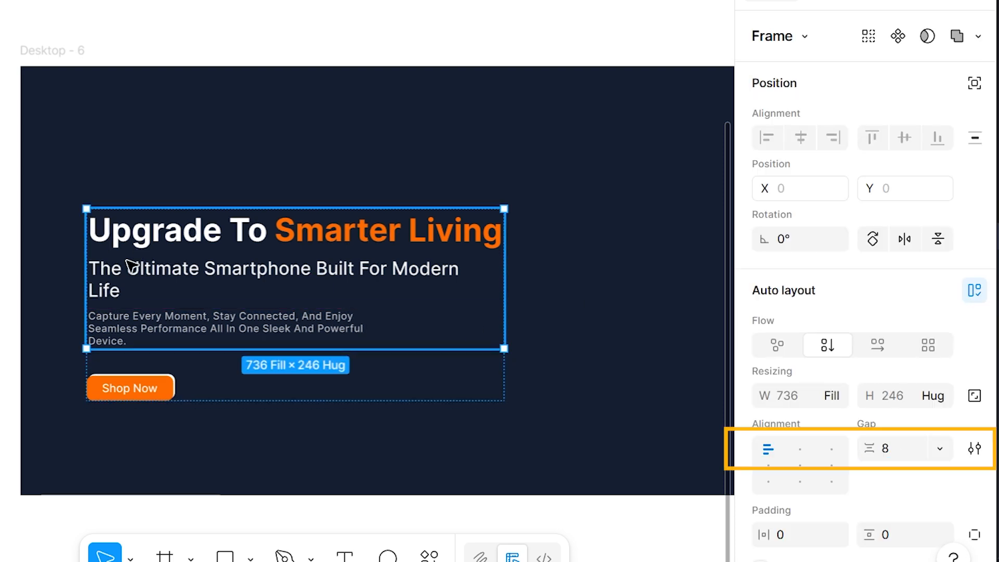
{"action": "double_click", "coordinate": [162, 283]}
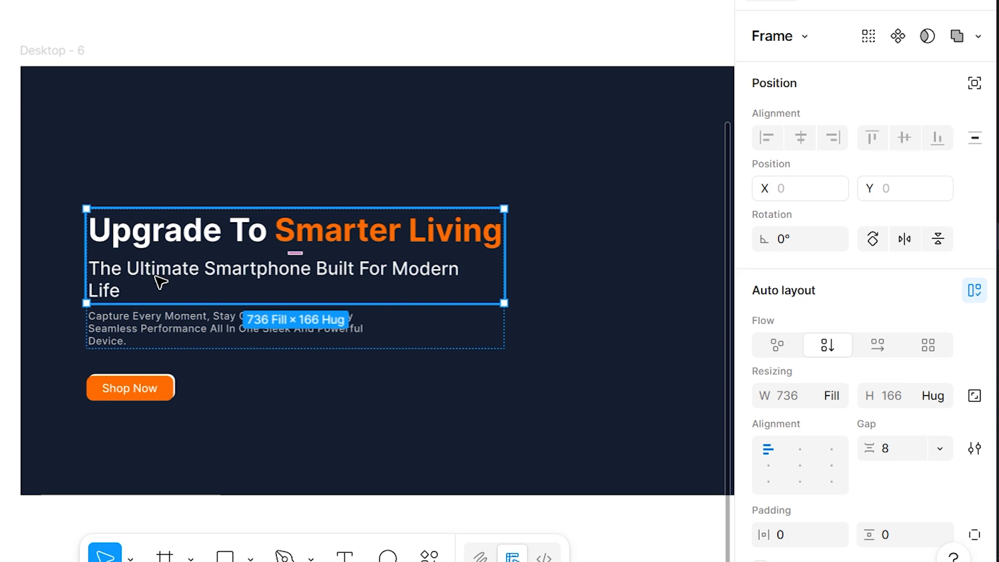
{"action": "left_click", "coordinate": [462, 515]}
Step: Centre the whole text and button layout vertically within the desktop frame
{"action": "scroll", "coordinate": [461, 515], "scroll_direction": "down", "scroll_amount": 2}
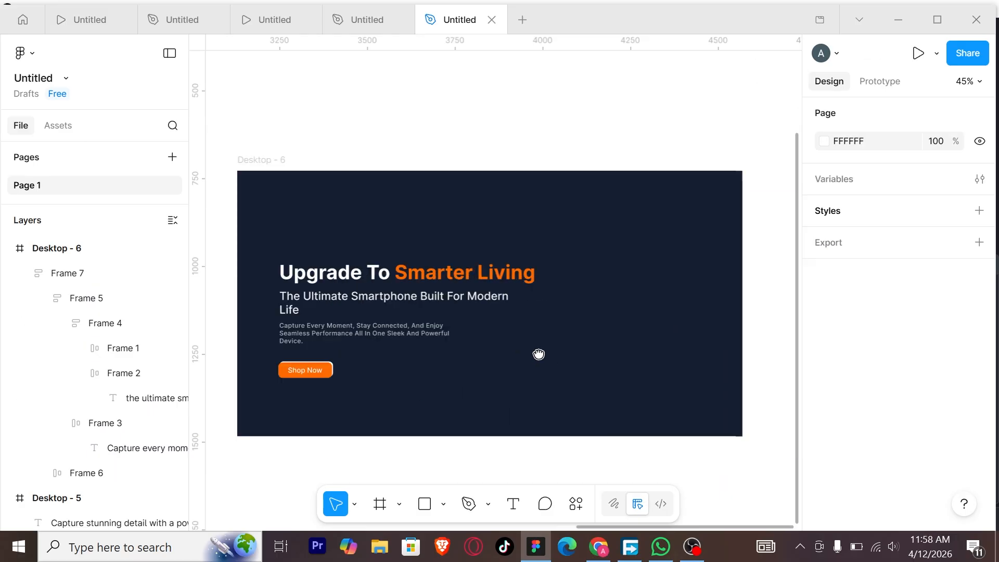
{"action": "left_click", "coordinate": [107, 268]}
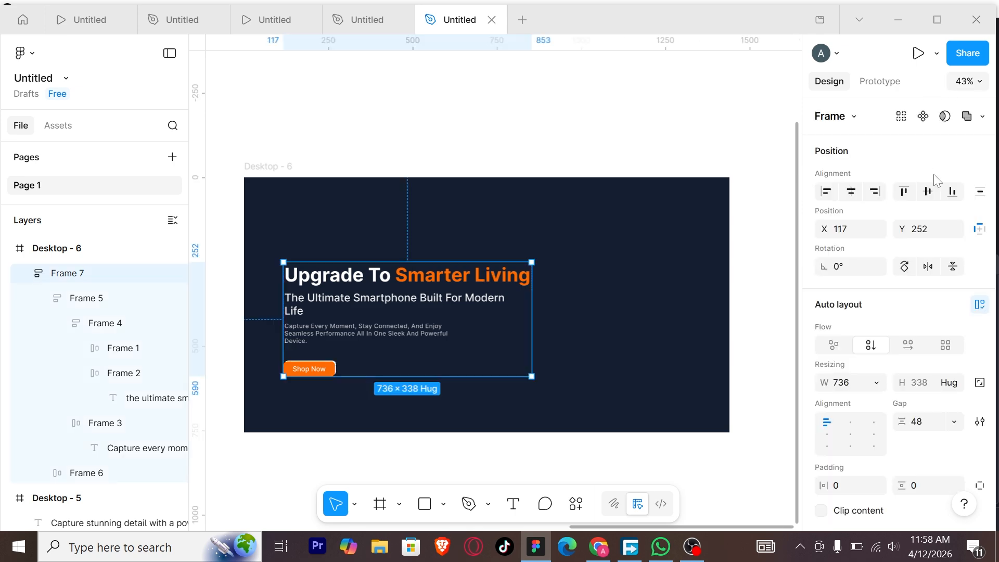
{"action": "left_click", "coordinate": [928, 191]}
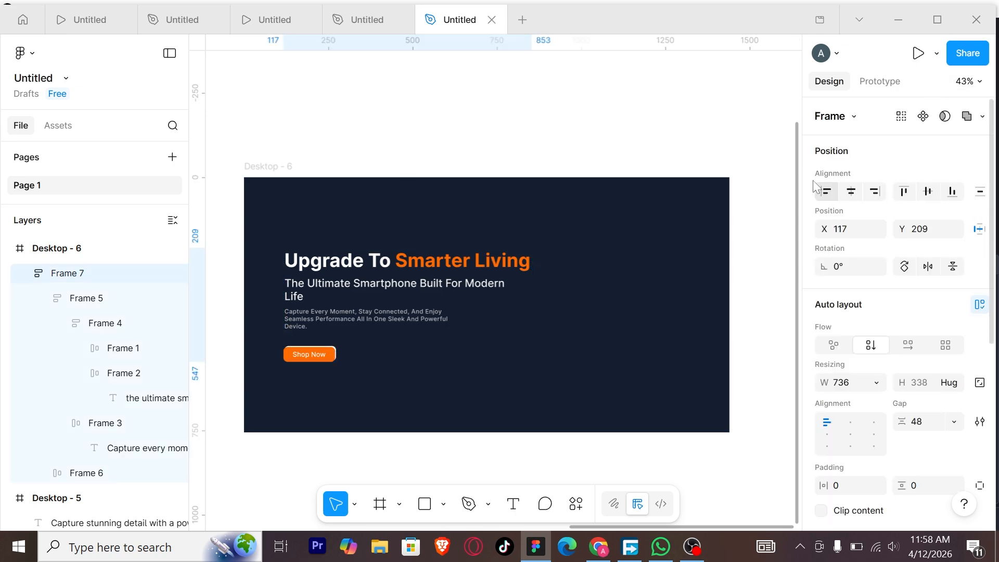
Step: Draw a circle about 361 × 361 in the empty area beside the text layout on the desktop frame
{"action": "left_click", "coordinate": [550, 465]}
{"action": "key", "text": "o"}
{"action": "left_click_drag", "start_coordinate": [576, 255], "coordinate": [697, 377]}
Step: Apply a uniform layer blur of 200 to the circle
{"action": "scroll", "coordinate": [829, 419], "scroll_direction": "down", "scroll_amount": 2}
{"action": "left_click", "coordinate": [783, 499]}
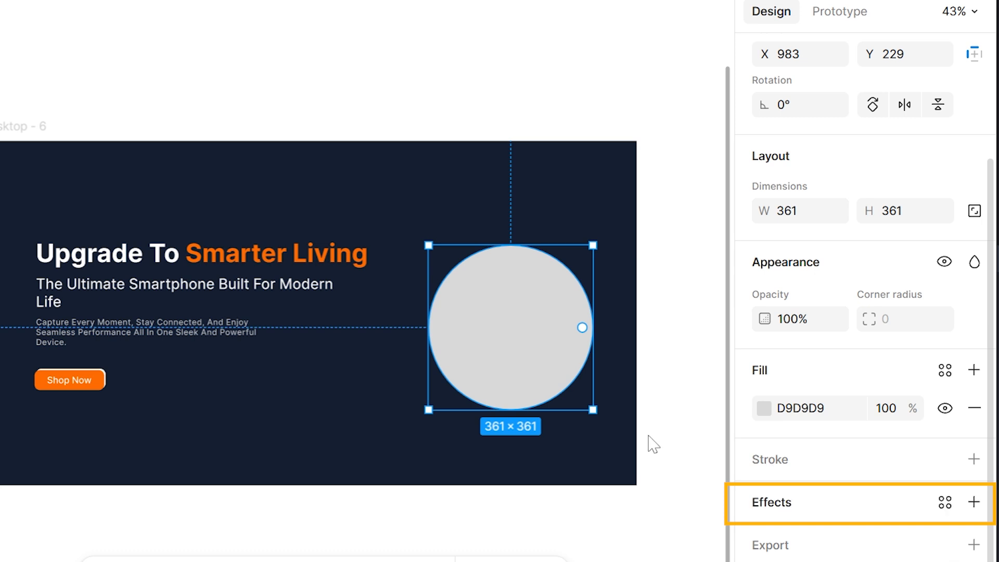
{"action": "left_click", "coordinate": [571, 399]}
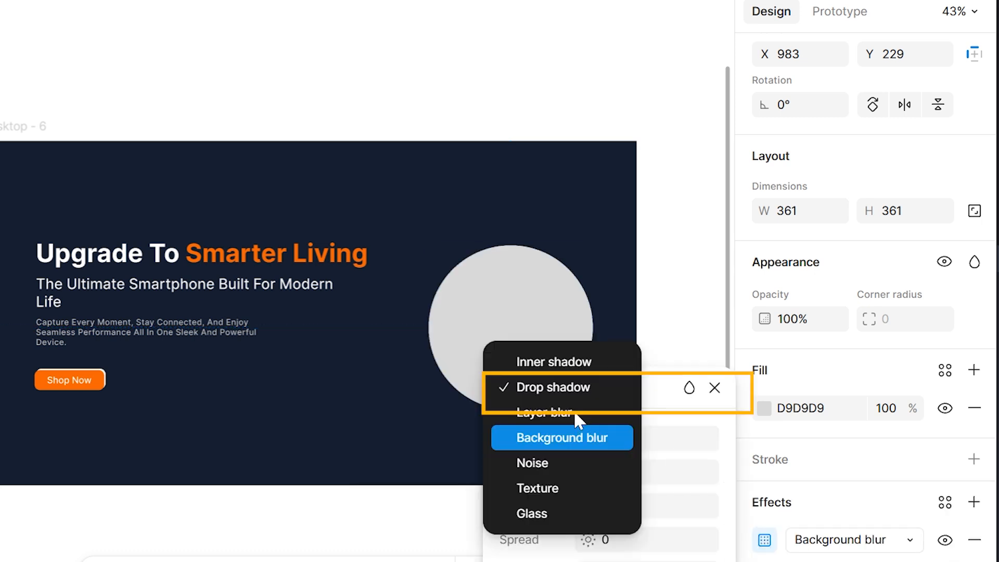
{"action": "left_click", "coordinate": [575, 411]}
{"action": "left_click", "coordinate": [620, 468]}
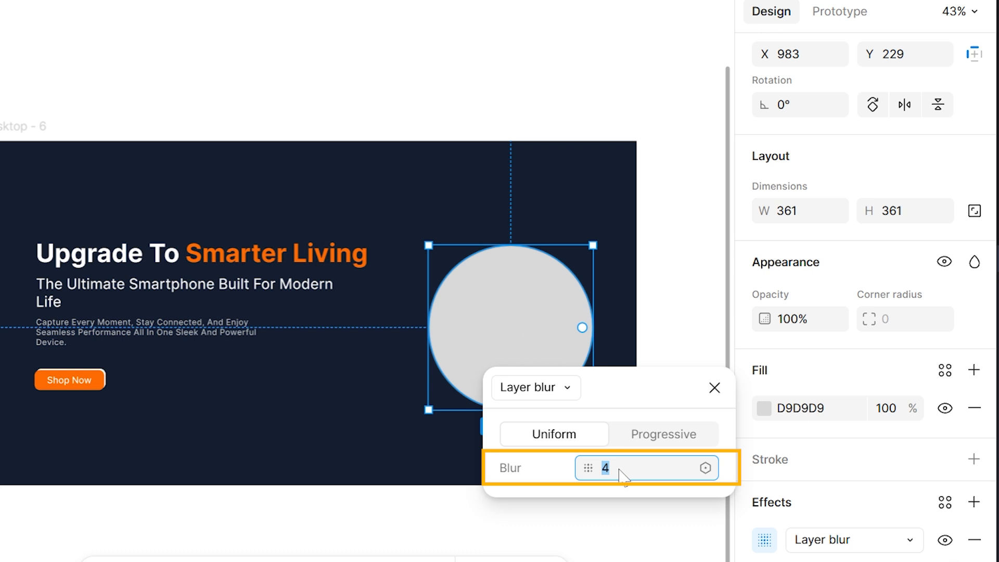
{"action": "key", "text": "Return"}
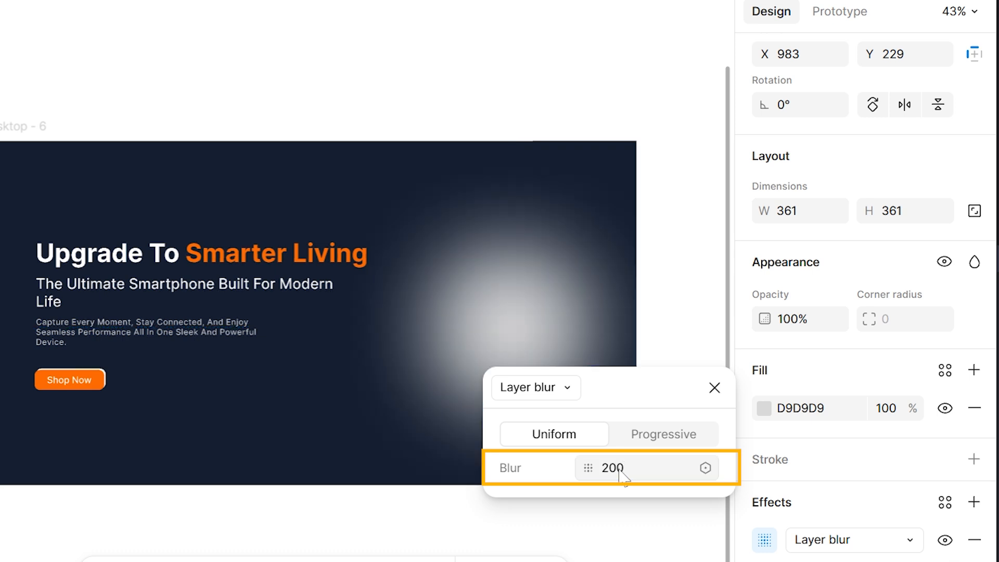
Step: Fill the blurred circle with orange FF6A00 at 20% opacity
{"action": "left_click", "coordinate": [764, 408]}
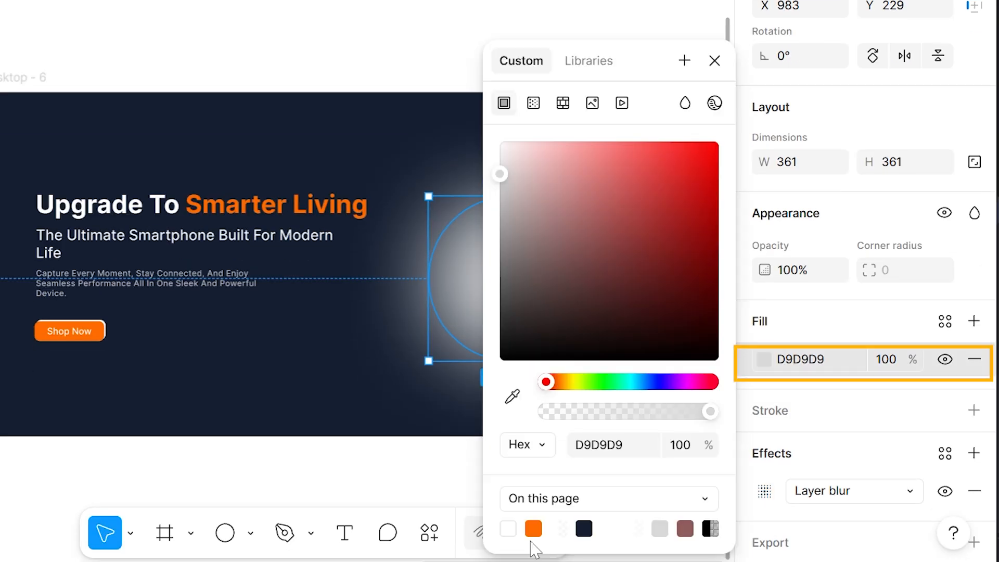
{"action": "left_click", "coordinate": [533, 528]}
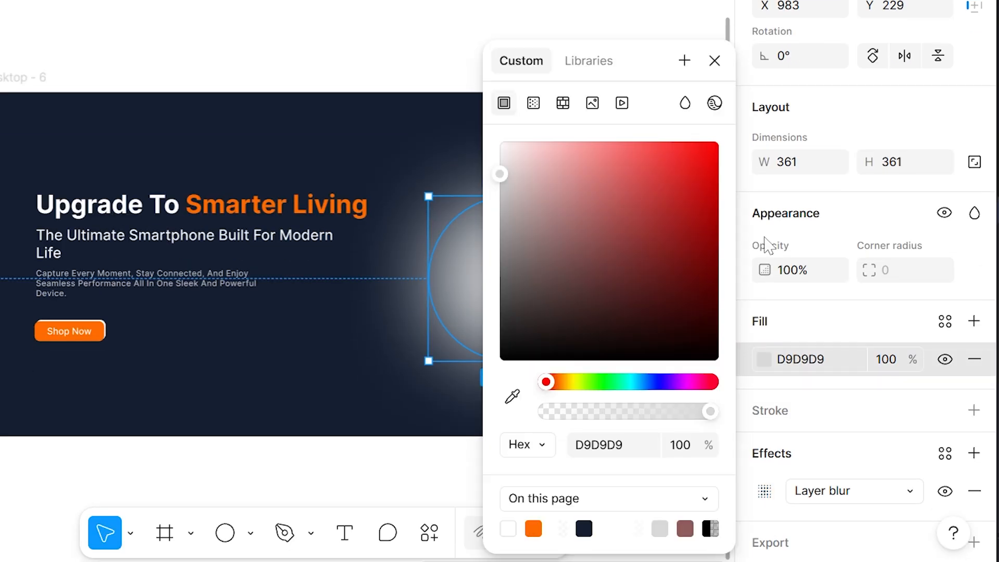
{"action": "left_click", "coordinate": [905, 366]}
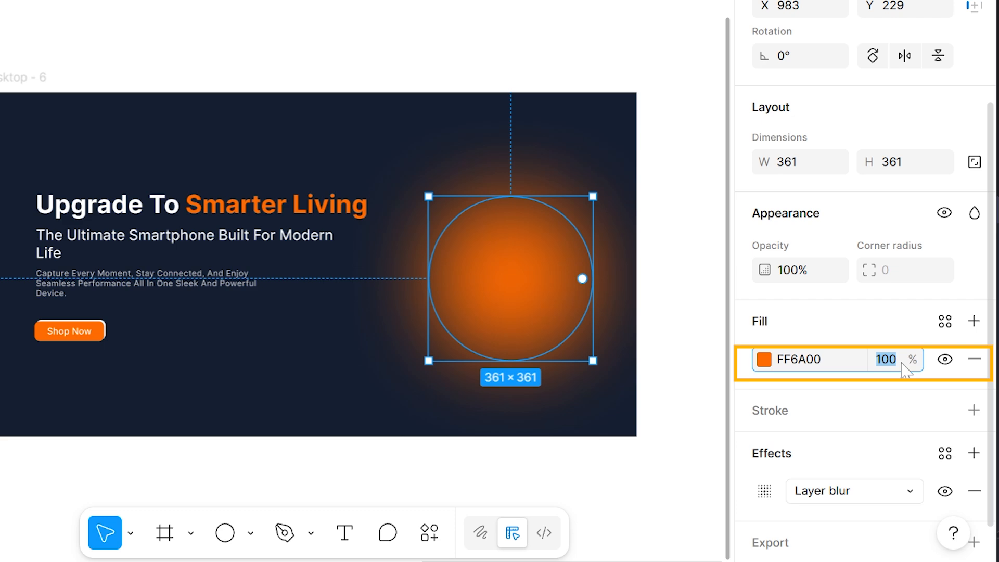
{"action": "type", "text": "20"}
{"action": "key", "text": "Return"}
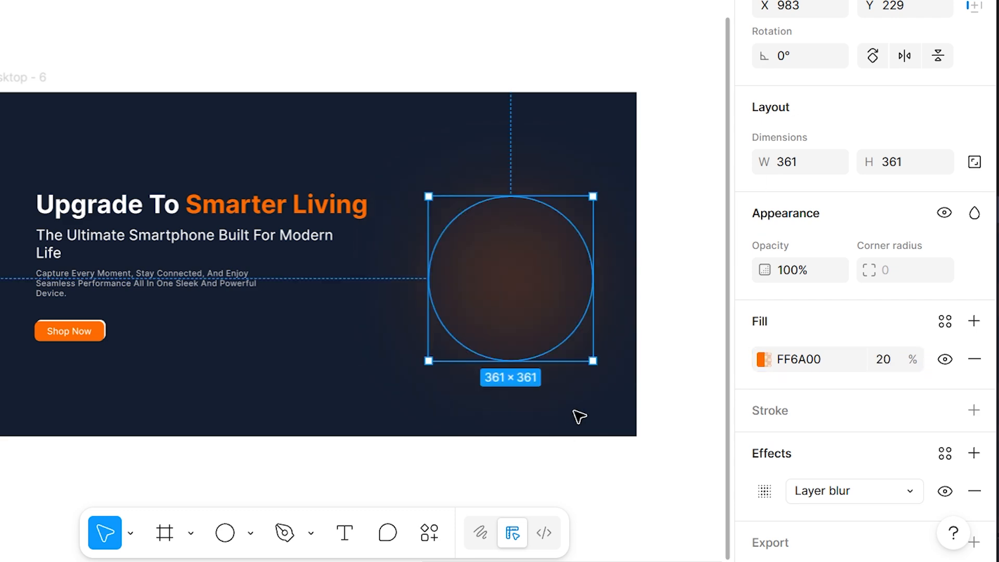
{"action": "left_click_drag", "start_coordinate": [612, 379], "coordinate": [631, 397]}
{"action": "left_click_drag", "start_coordinate": [579, 297], "coordinate": [580, 276]}
{"action": "left_click", "coordinate": [641, 481]}
Step: Place the tilted phone image inside the desktop frame, over the orange glow beside the text
{"action": "scroll", "coordinate": [641, 481], "scroll_direction": "down", "scroll_amount": 5}
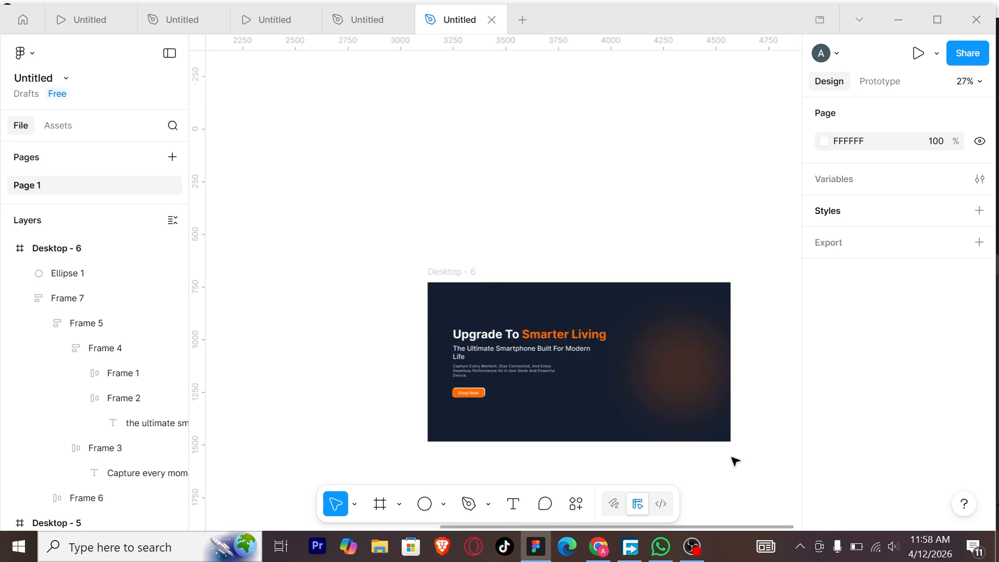
{"action": "left_click_drag", "start_coordinate": [390, 325], "coordinate": [748, 383]}
{"action": "scroll", "coordinate": [731, 443], "scroll_direction": "up", "scroll_amount": 3}
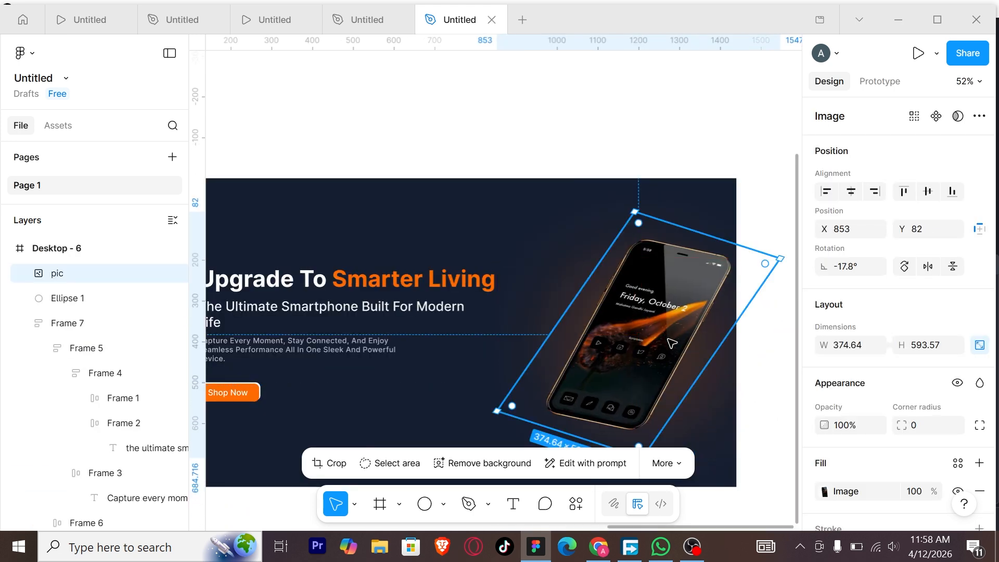
{"action": "left_click", "coordinate": [748, 382]}
{"action": "scroll", "coordinate": [676, 333], "scroll_direction": "right", "scroll_amount": 1}
{"action": "scroll", "coordinate": [676, 333], "scroll_direction": "down", "scroll_amount": 1}
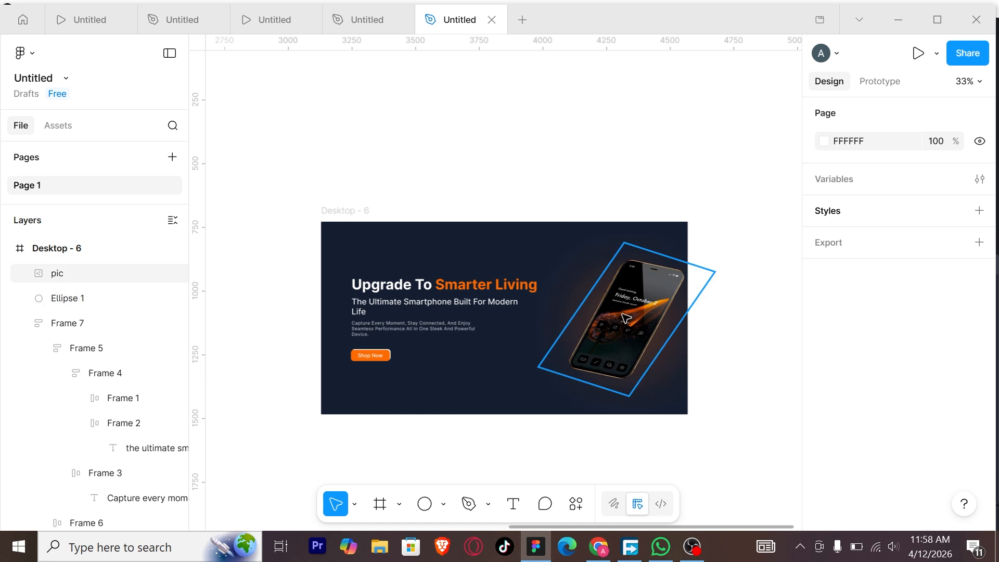
Step: Make two duplicates of the phone image in the frame and position the middle one at X 807, Y 37
{"action": "left_click_drag", "start_coordinate": [627, 322], "coordinate": [594, 303]}
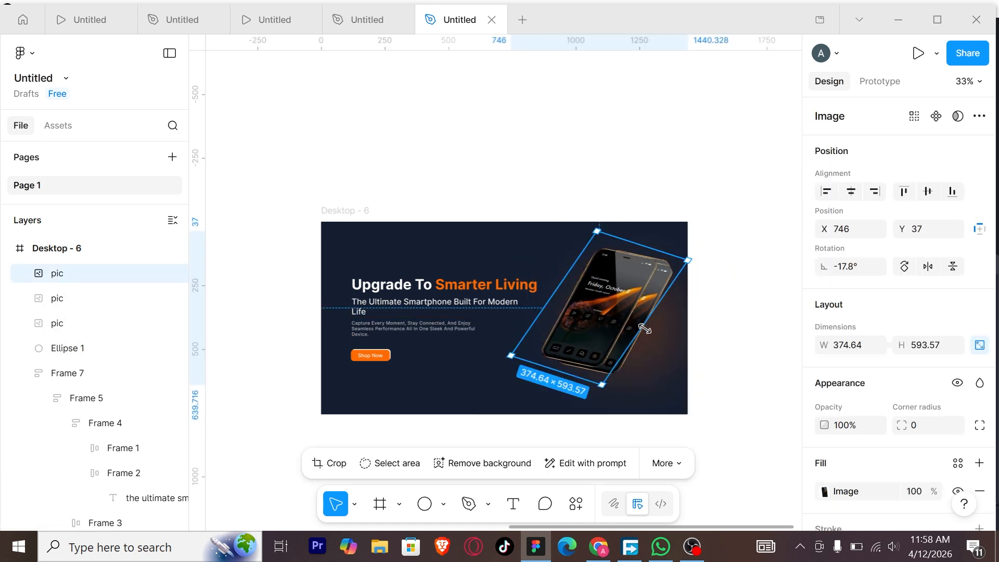
{"action": "left_click", "coordinate": [91, 304]}
{"action": "key", "text": "Up"}
{"action": "key", "text": "Up"}
{"action": "key", "text": "Up"}
{"action": "key", "text": "Up"}
{"action": "key", "text": "Up"}
{"action": "key", "text": "Up"}
{"action": "key", "text": "Up"}
{"action": "key", "text": "Up"}
{"action": "key", "text": "Up"}
{"action": "key", "text": "Up"}
{"action": "key", "text": "Up"}
{"action": "key", "text": "Up"}
{"action": "key", "text": "Up"}
{"action": "key", "text": "Up"}
{"action": "key", "text": "Up"}
{"action": "key", "text": "Up"}
{"action": "key", "text": "Up"}
{"action": "key", "text": "Up"}
{"action": "key", "text": "Up"}
{"action": "key", "text": "Up"}
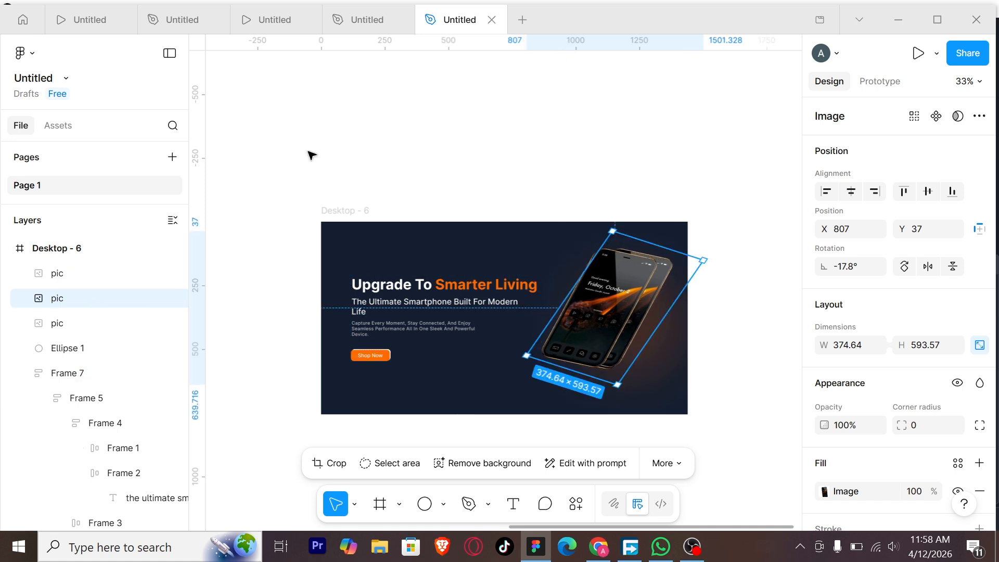
Step: Nudge the front phone image horizontally to X 765, closer to the middle phone
{"action": "left_click", "coordinate": [67, 281]}
{"action": "key", "text": "Right"}
{"action": "key", "text": "Right"}
{"action": "key", "text": "Right"}
{"action": "key", "text": "Right"}
{"action": "key", "text": "Right"}
{"action": "key", "text": "Right"}
{"action": "key", "text": "Right"}
{"action": "key", "text": "Right"}
{"action": "key", "text": "Right"}
{"action": "key", "text": "Right"}
{"action": "key", "text": "Right"}
{"action": "key", "text": "Right"}
{"action": "key", "text": "Right"}
{"action": "key", "text": "Right"}
{"action": "key", "text": "Right"}
{"action": "key", "text": "Right"}
{"action": "key", "text": "Right"}
{"action": "key", "text": "Right"}
{"action": "key", "text": "Right"}
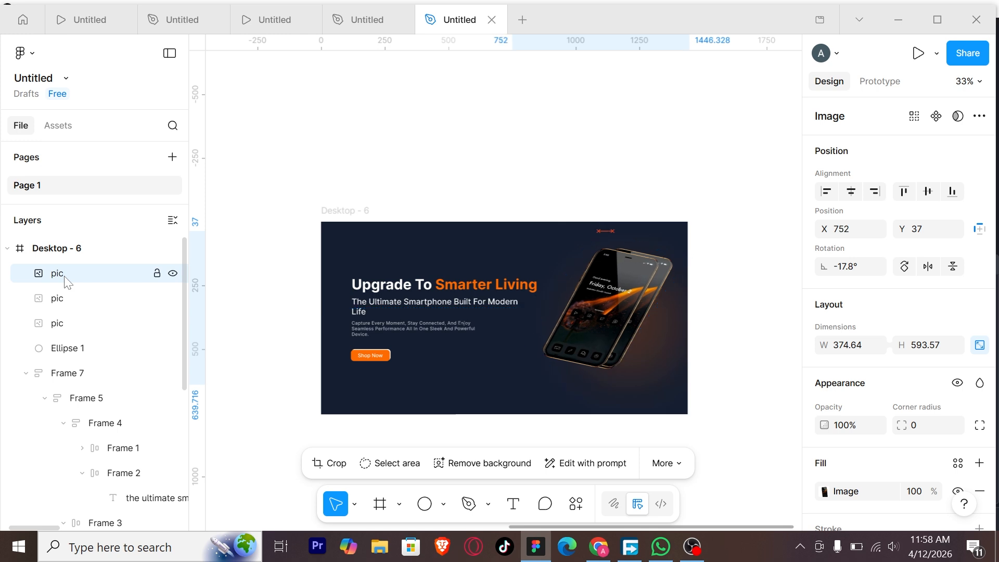
Step: Nudge the rearmost phone image to X 845, Y 89, staggering it behind the other phones
{"action": "left_click", "coordinate": [52, 299]}
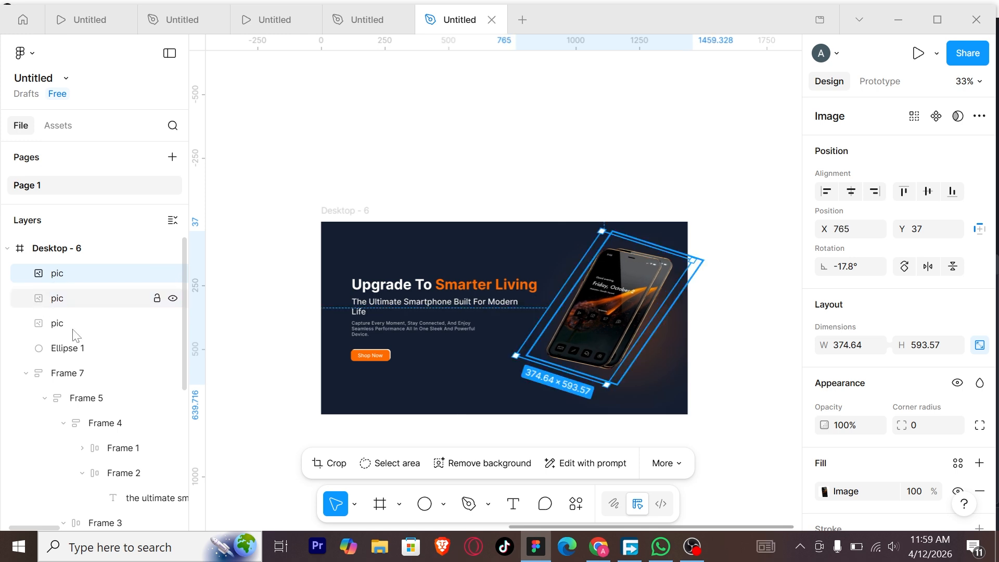
{"action": "left_click", "coordinate": [72, 328]}
{"action": "key", "text": "Right"}
{"action": "key", "text": "Right"}
{"action": "key", "text": "Right"}
{"action": "key", "text": "Right"}
{"action": "key", "text": "Right"}
{"action": "key", "text": "Right"}
{"action": "key", "text": "Right"}
{"action": "key", "text": "Right"}
{"action": "key", "text": "Right"}
{"action": "key", "text": "Right"}
{"action": "key", "text": "Right"}
{"action": "key", "text": "Right"}
{"action": "key", "text": "Right"}
{"action": "key", "text": "Right"}
{"action": "key", "text": "Right"}
{"action": "key", "text": "Right"}
{"action": "key", "text": "Right"}
{"action": "key", "text": "Right"}
{"action": "key", "text": "Right"}
{"action": "key", "text": "Right"}
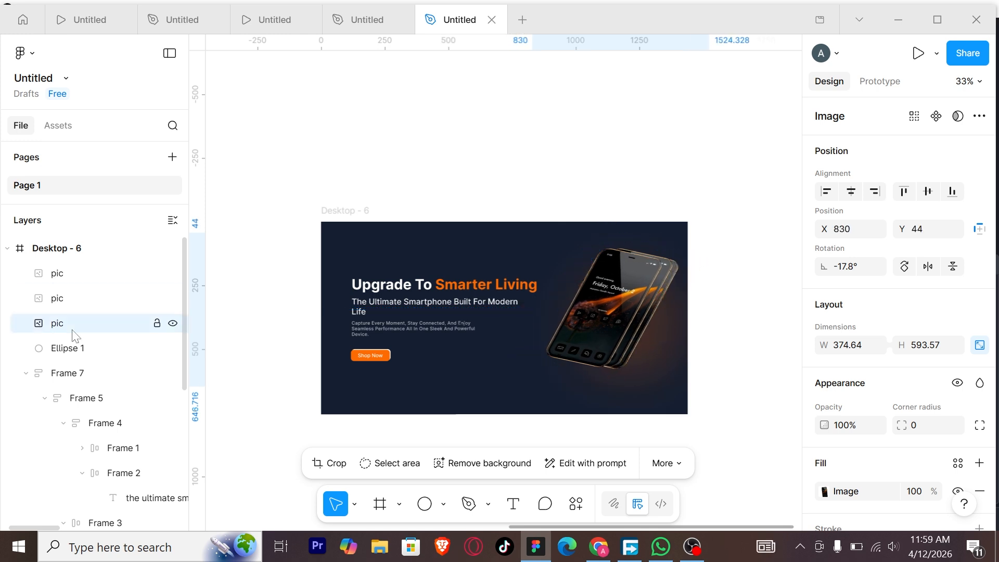
{"action": "key", "text": "Down"}
{"action": "key", "text": "Down"}
{"action": "key", "text": "Down"}
{"action": "key", "text": "Down"}
{"action": "key", "text": "Down"}
{"action": "key", "text": "Down"}
{"action": "key", "text": "Down"}
{"action": "key", "text": "Down"}
{"action": "key", "text": "Down"}
{"action": "key", "text": "Down"}
{"action": "key", "text": "Down"}
{"action": "key", "text": "Down"}
{"action": "key", "text": "Down"}
{"action": "key", "text": "Down"}
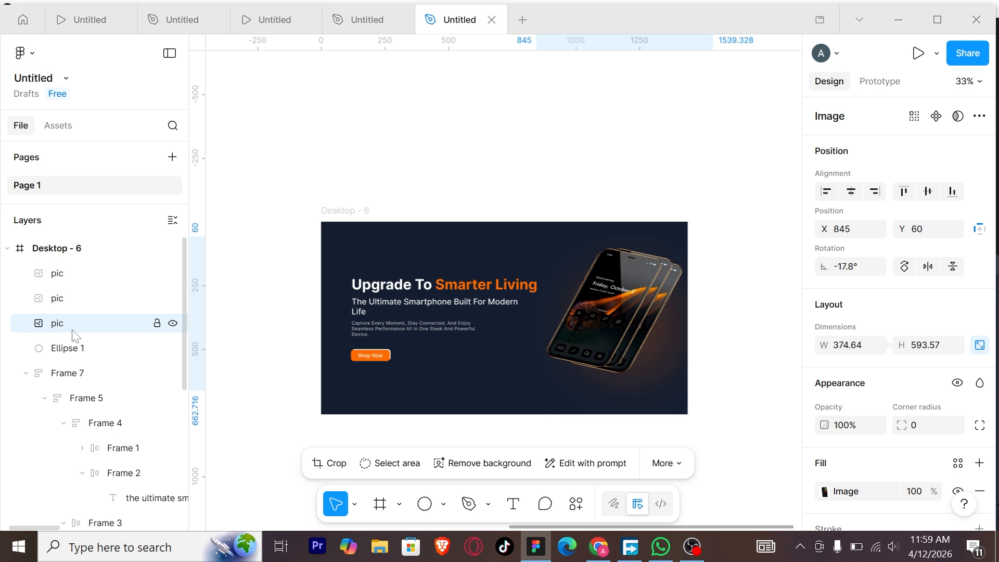
{"action": "key", "text": "Down"}
{"action": "key", "text": "Down"}
{"action": "key", "text": "Down"}
{"action": "key", "text": "Down"}
{"action": "key", "text": "Down"}
{"action": "key", "text": "Down"}
{"action": "key", "text": "Down"}
{"action": "key", "text": "Down"}
{"action": "key", "text": "Down"}
{"action": "key", "text": "Down"}
{"action": "key", "text": "Down"}
{"action": "key", "text": "Down"}
{"action": "key", "text": "Down"}
{"action": "key", "text": "Down"}
{"action": "key", "text": "Down"}
{"action": "key", "text": "Down"}
{"action": "key", "text": "Down"}
{"action": "key", "text": "Down"}
{"action": "key", "text": "Down"}
{"action": "key", "text": "Down"}
{"action": "key", "text": "Down"}
{"action": "key", "text": "Down"}
{"action": "key", "text": "Down"}
{"action": "key", "text": "Down"}
{"action": "key", "text": "Down"}
{"action": "key", "text": "Down"}
{"action": "key", "text": "Down"}
{"action": "key", "text": "Down"}
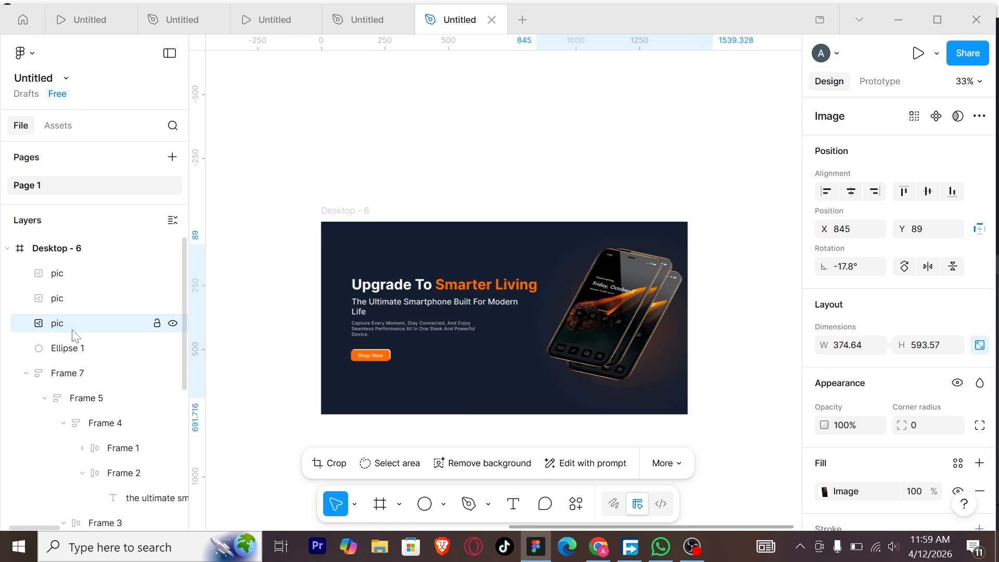
Step: Nudge the middle phone image down to Y 66, between the front and rear phones
{"action": "left_click", "coordinate": [79, 304]}
{"action": "key", "text": "Down"}
{"action": "key", "text": "Down"}
{"action": "key", "text": "Down"}
{"action": "key", "text": "Down"}
{"action": "key", "text": "Down"}
{"action": "key", "text": "Down"}
{"action": "key", "text": "Down"}
{"action": "key", "text": "Down"}
{"action": "key", "text": "Down"}
{"action": "key", "text": "Down"}
{"action": "key", "text": "Down"}
{"action": "key", "text": "Down"}
{"action": "key", "text": "Down"}
{"action": "key", "text": "Down"}
{"action": "key", "text": "Down"}
{"action": "key", "text": "Down"}
{"action": "key", "text": "Down"}
{"action": "key", "text": "Down"}
{"action": "key", "text": "Down"}
{"action": "key", "text": "Down"}
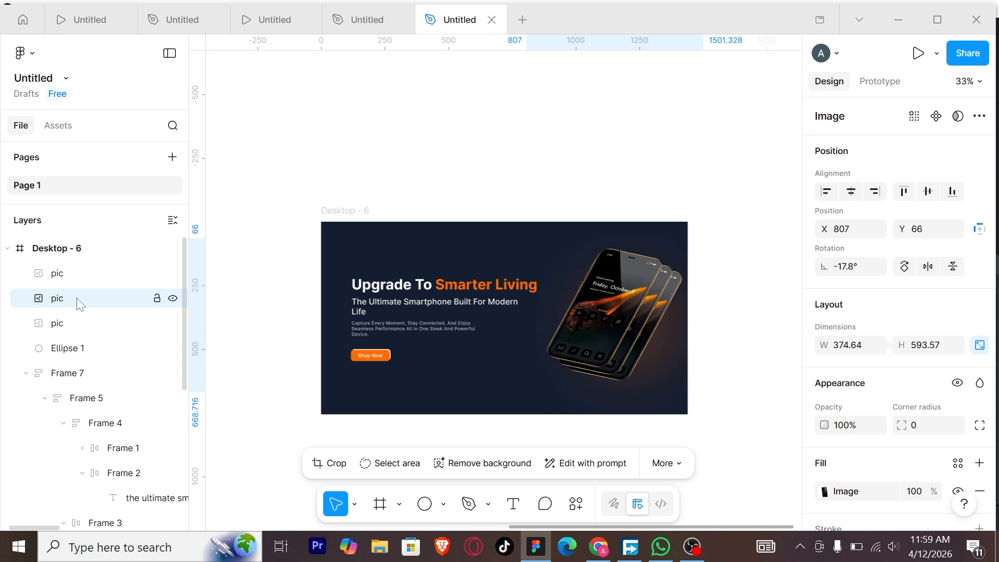
Step: Group the three phone images together
{"action": "left_click", "coordinate": [704, 333]}
{"action": "left_click", "coordinate": [86, 276]}
{"action": "left_click", "coordinate": [89, 329], "text": "shift"}
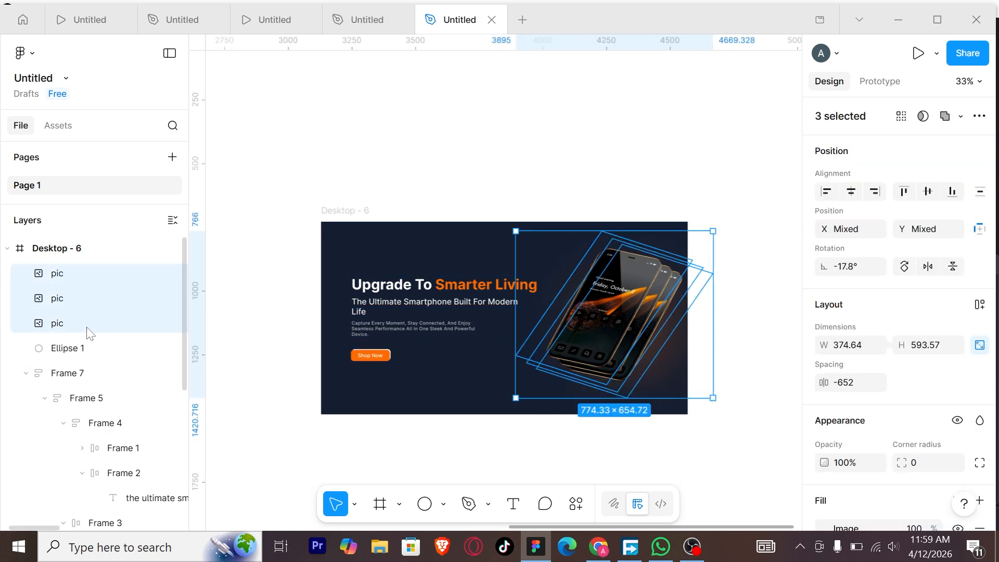
{"action": "key", "text": "ctrl+g"}
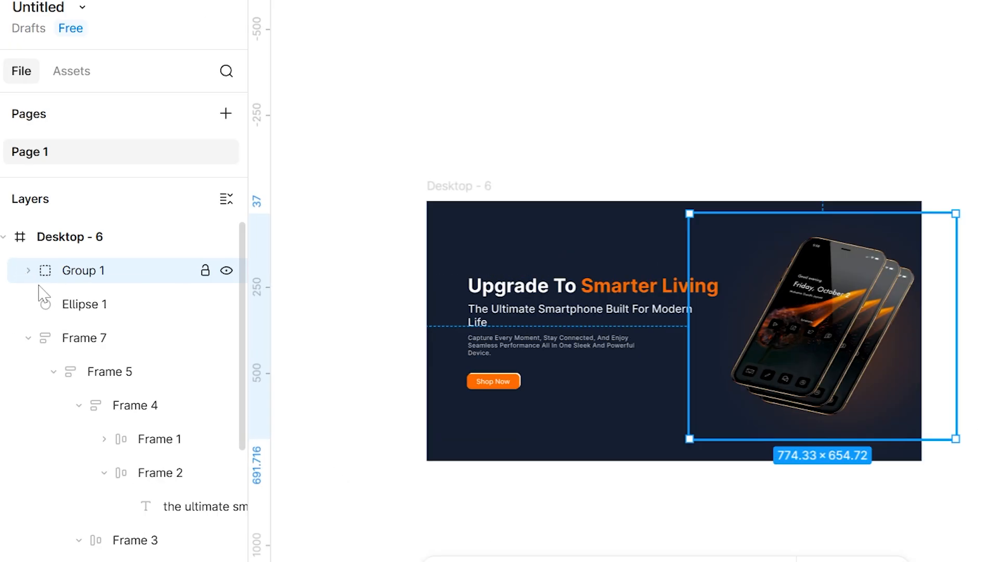
Step: Align the three phone images inside the group on their horizontal and vertical centres
{"action": "left_click", "coordinate": [26, 274]}
{"action": "left_click", "coordinate": [57, 303]}
{"action": "left_click", "coordinate": [111, 359], "text": "shift"}
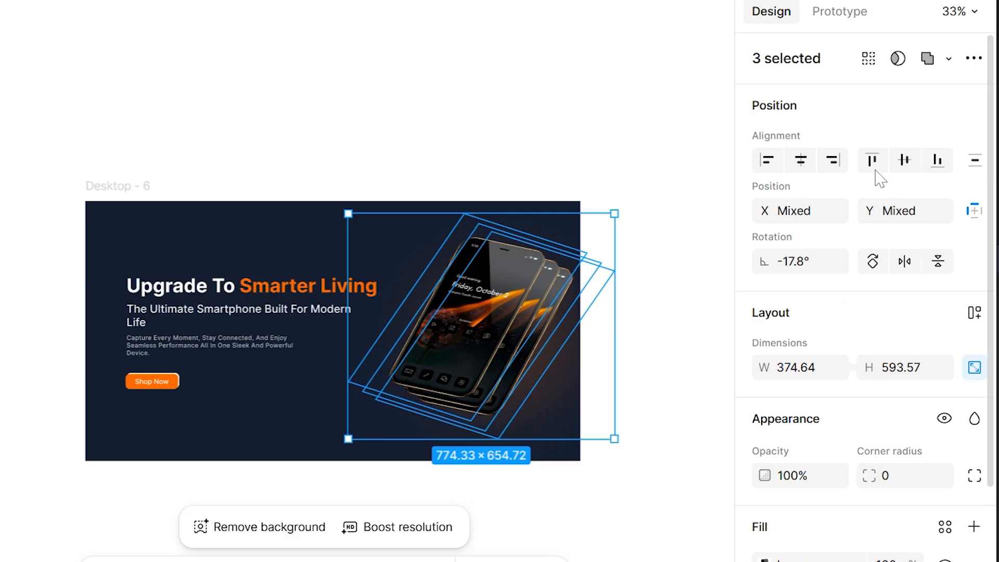
{"action": "left_click", "coordinate": [873, 162]}
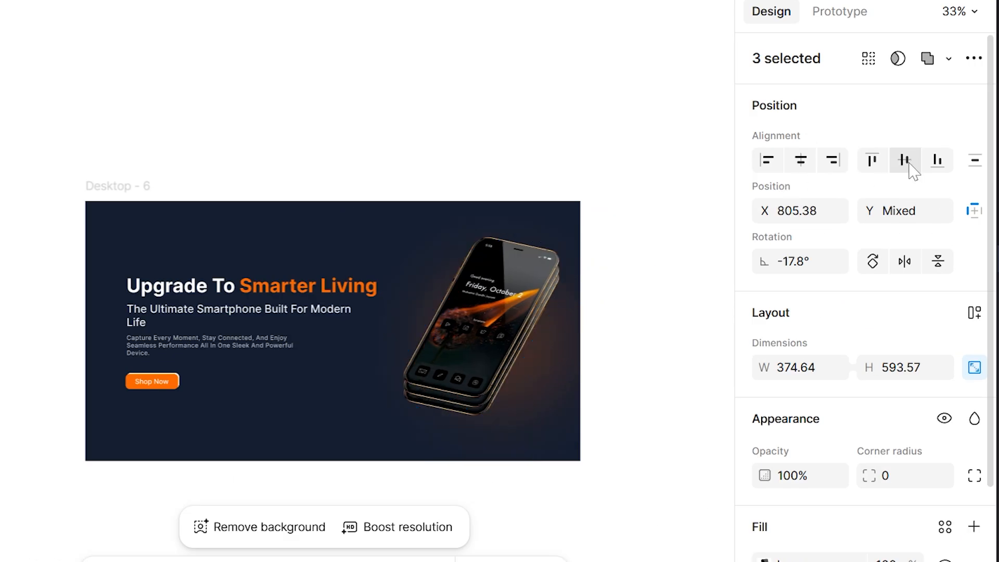
{"action": "left_click", "coordinate": [906, 161]}
{"action": "left_click", "coordinate": [290, 135]}
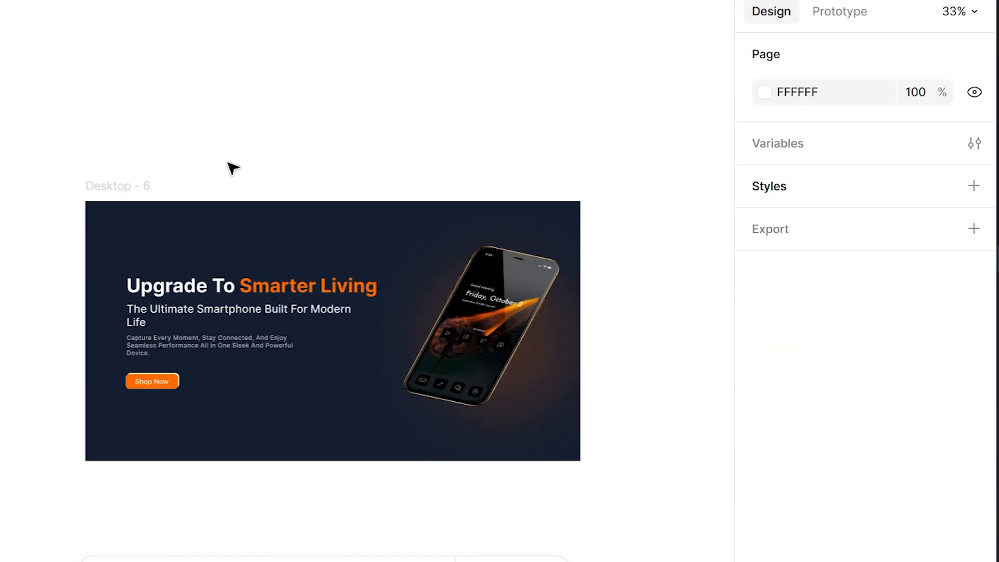
Step: Add the text "home" in the empty area above the main heading on the desktop frame
{"action": "scroll", "coordinate": [229, 165], "scroll_direction": "up", "scroll_amount": 3}
{"action": "left_click_drag", "start_coordinate": [229, 164], "coordinate": [193, 152]}
{"action": "key", "text": "t"}
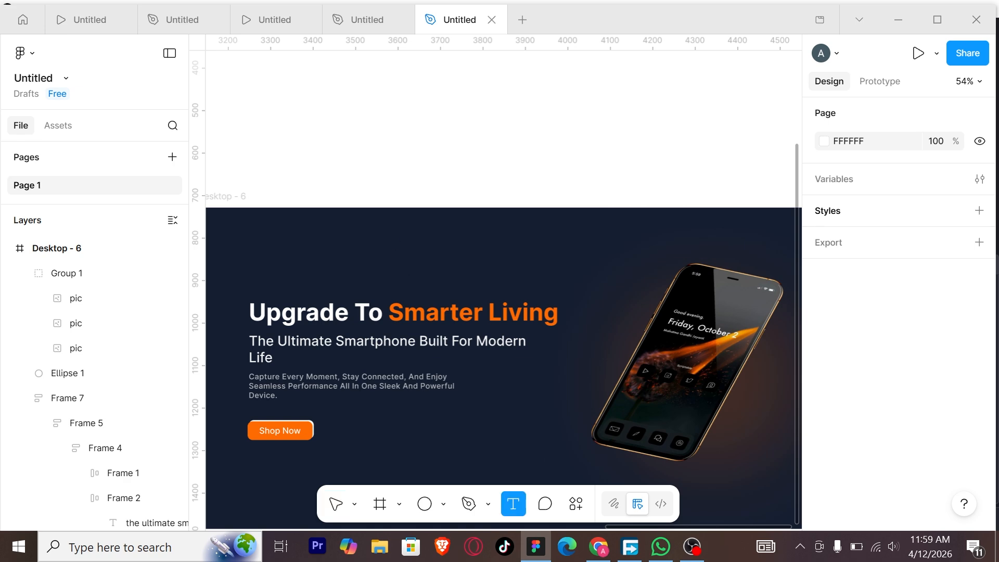
{"action": "left_click", "coordinate": [397, 247]}
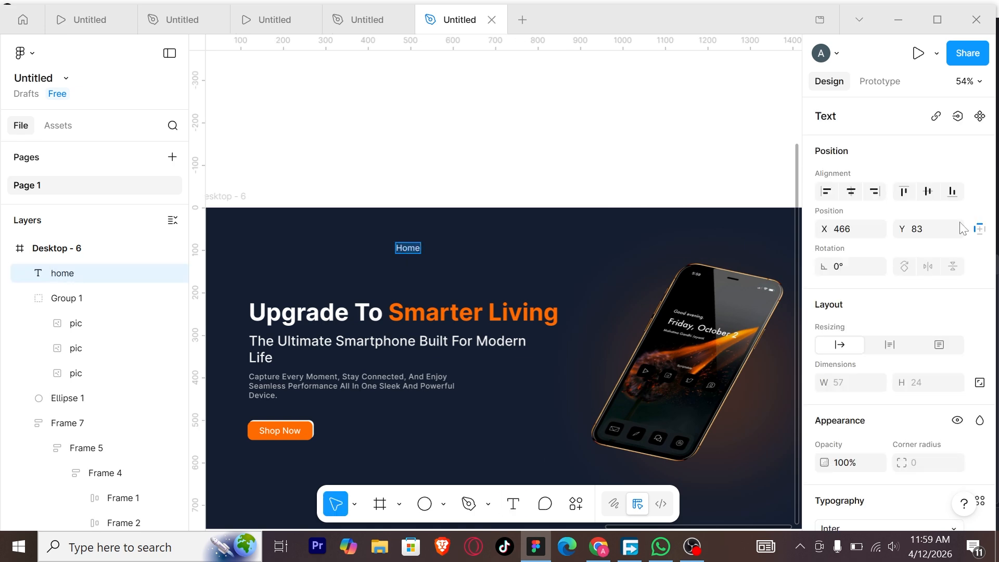
Step: Make the "Home" text Extra Bold and underlined
{"action": "scroll", "coordinate": [818, 238], "scroll_direction": "down", "scroll_amount": 5}
{"action": "left_click", "coordinate": [849, 231]}
{"action": "left_click", "coordinate": [816, 271]}
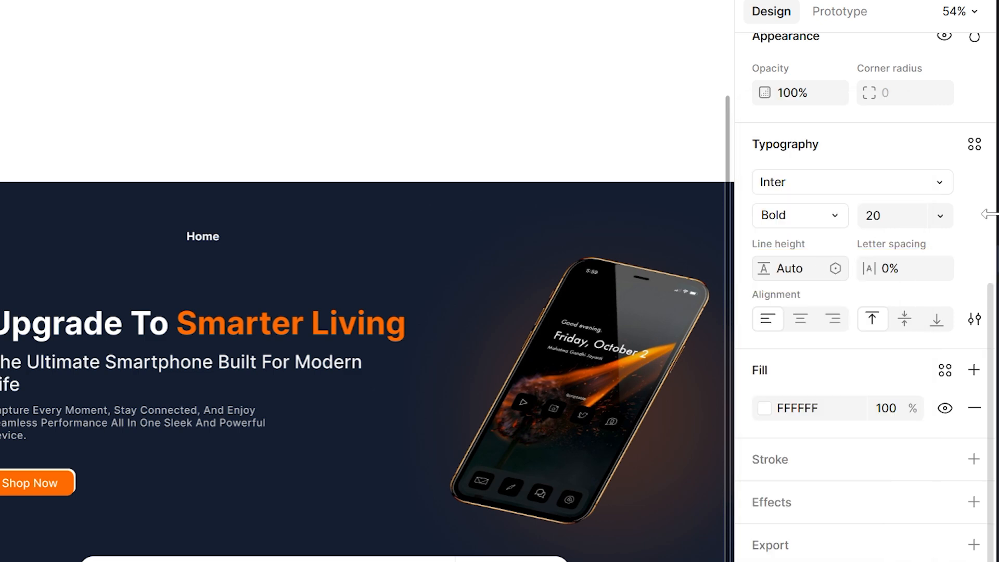
{"action": "left_click", "coordinate": [975, 318]}
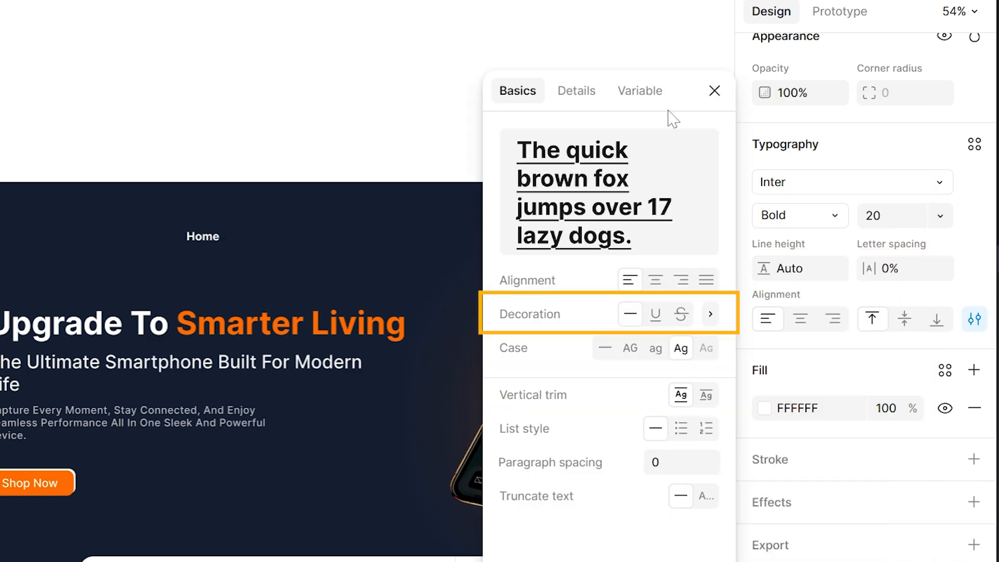
{"action": "left_click", "coordinate": [715, 91]}
{"action": "left_click", "coordinate": [792, 215]}
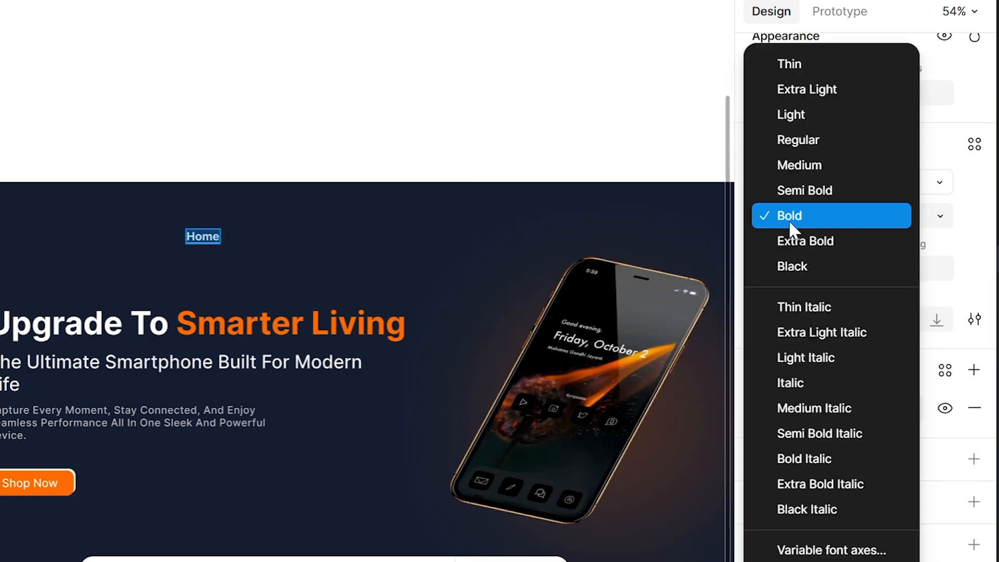
{"action": "left_click", "coordinate": [908, 242]}
{"action": "left_click", "coordinate": [203, 240]}
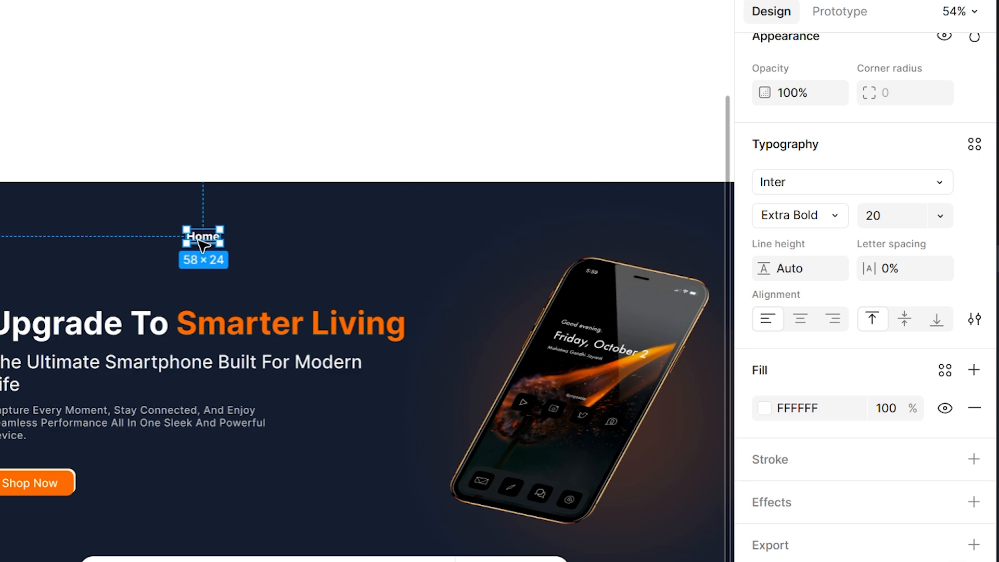
{"action": "double_click", "coordinate": [203, 241]}
{"action": "key", "text": "Escape"}
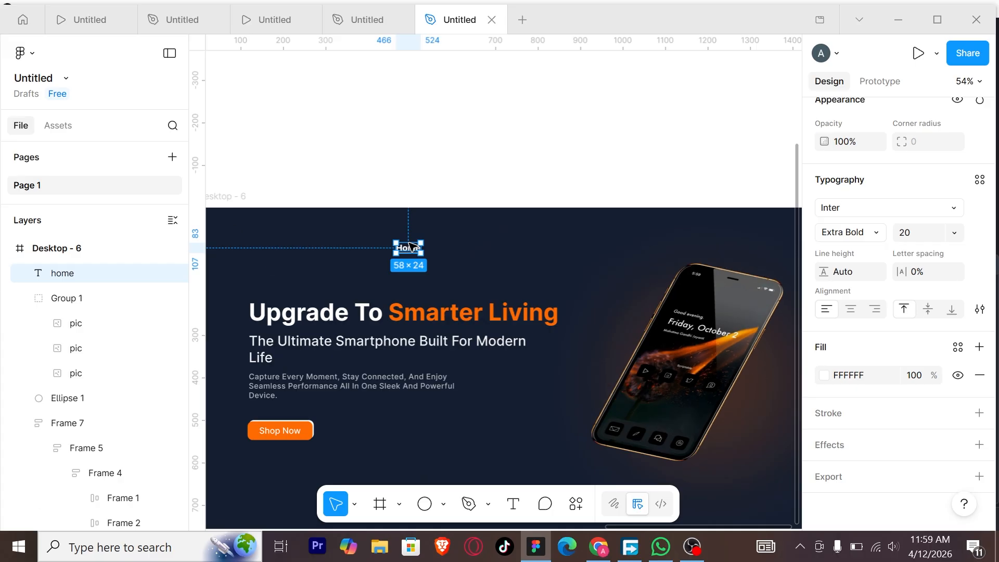
Step: Wrap the "Home" text in an auto layout frame and place a duplicate just to its right
{"action": "key", "text": "shift+a"}
{"action": "left_click_drag", "start_coordinate": [207, 239], "coordinate": [253, 245]}
Step: Remove the underline from the duplicated link and change its text to "Collection"
{"action": "double_click", "coordinate": [444, 252]}
{"action": "double_click", "coordinate": [443, 252]}
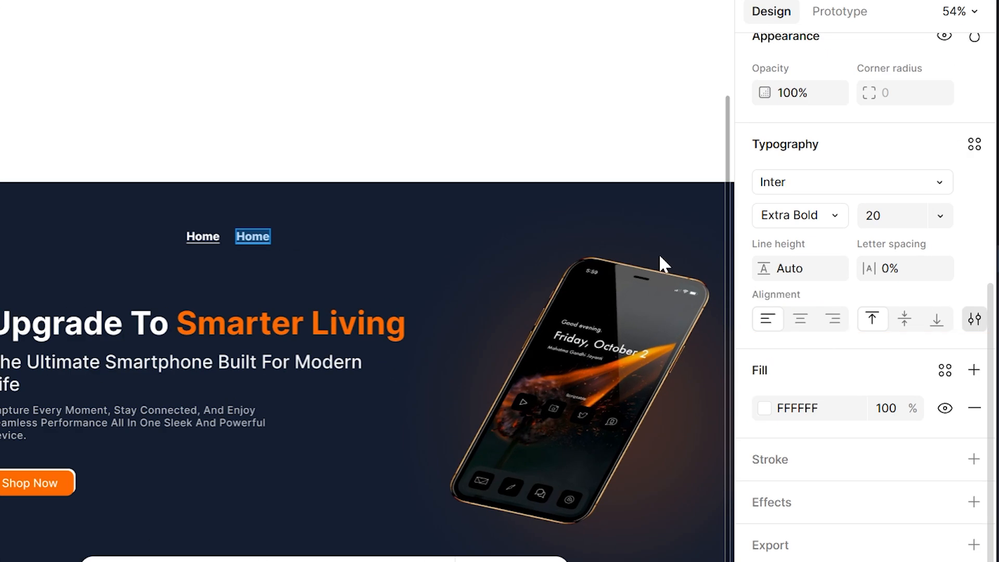
{"action": "left_click", "coordinate": [980, 310]}
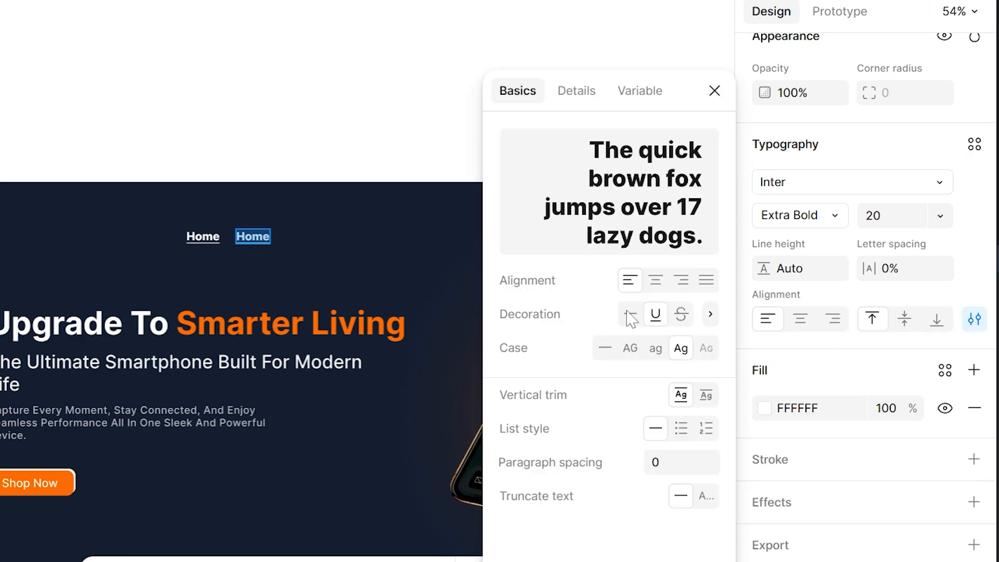
{"action": "left_click", "coordinate": [716, 93]}
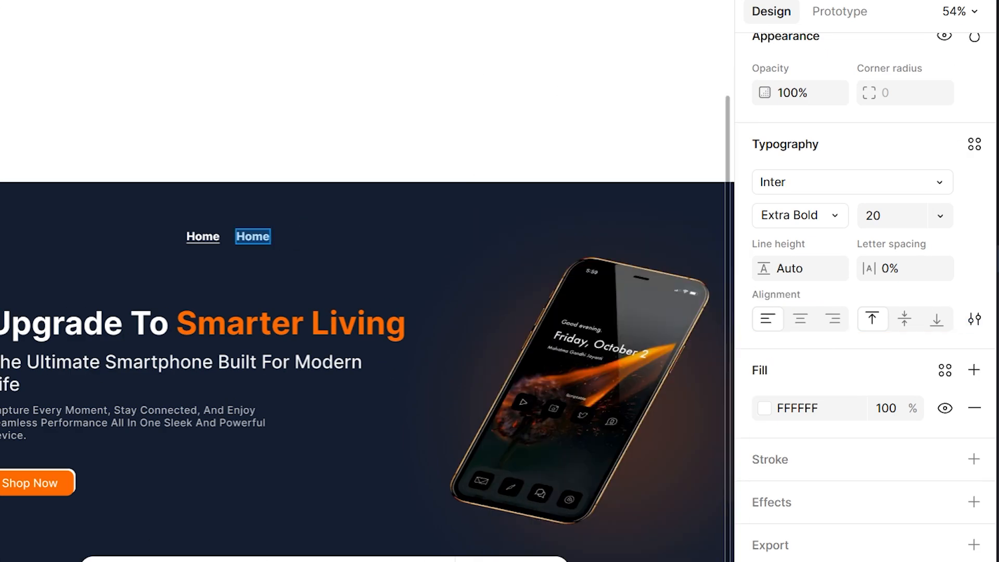
{"action": "type", "text": "Collection"}
{"action": "key", "text": "ctrl+a"}
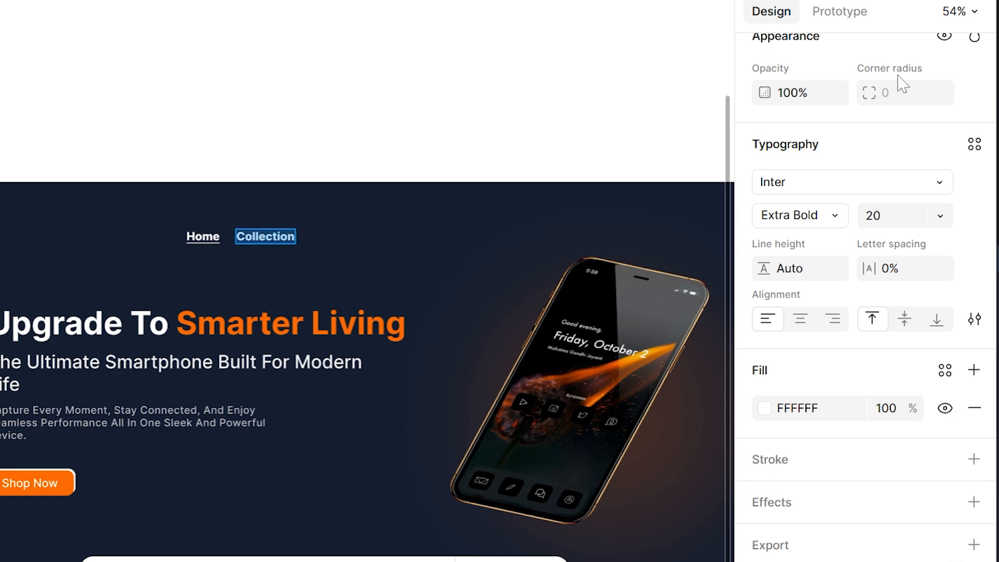
Step: Set the "Collection" text's fill opacity to 70% and its font weight to Medium
{"action": "left_click", "coordinate": [887, 411]}
{"action": "type", "text": "30"}
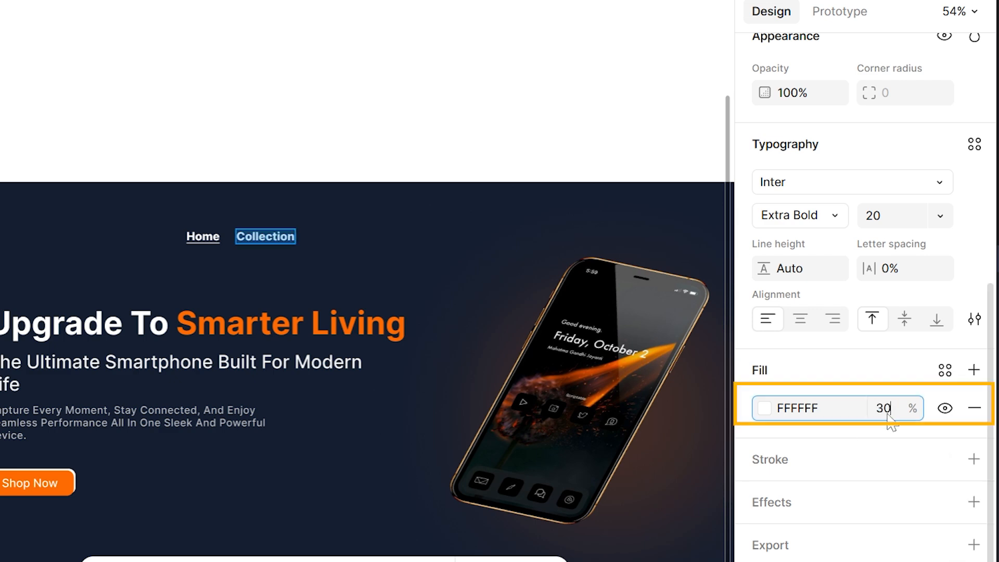
{"action": "key", "text": "Return"}
{"action": "left_click", "coordinate": [889, 414]}
{"action": "type", "text": "7"}
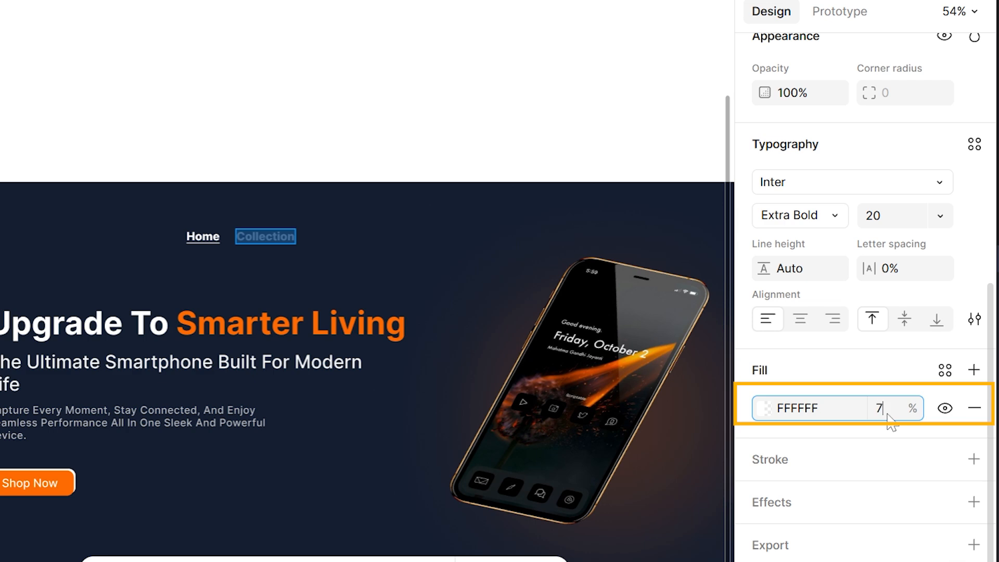
{"action": "type", "text": "0"}
{"action": "key", "text": "Return"}
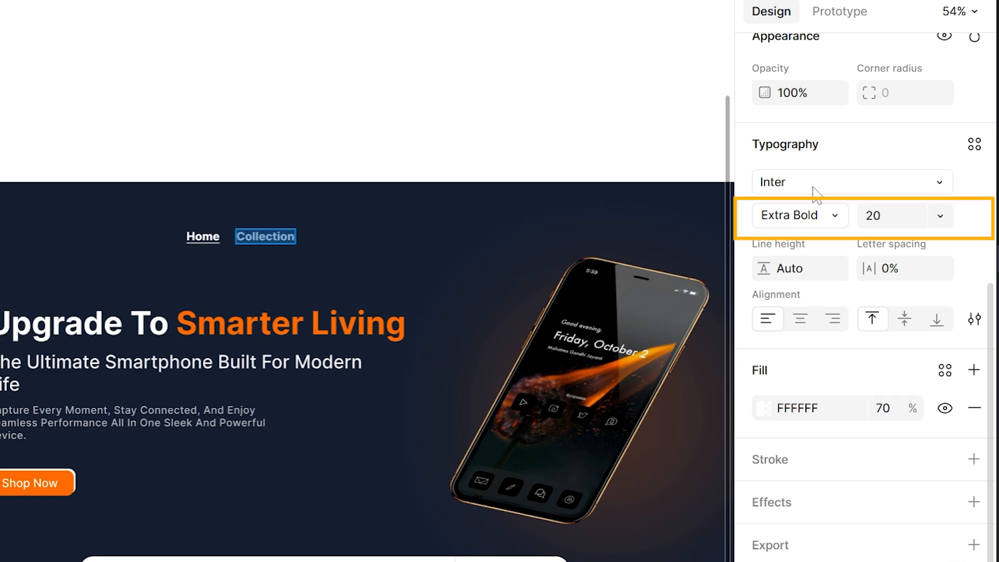
{"action": "left_click", "coordinate": [812, 215]}
{"action": "left_click", "coordinate": [818, 140]}
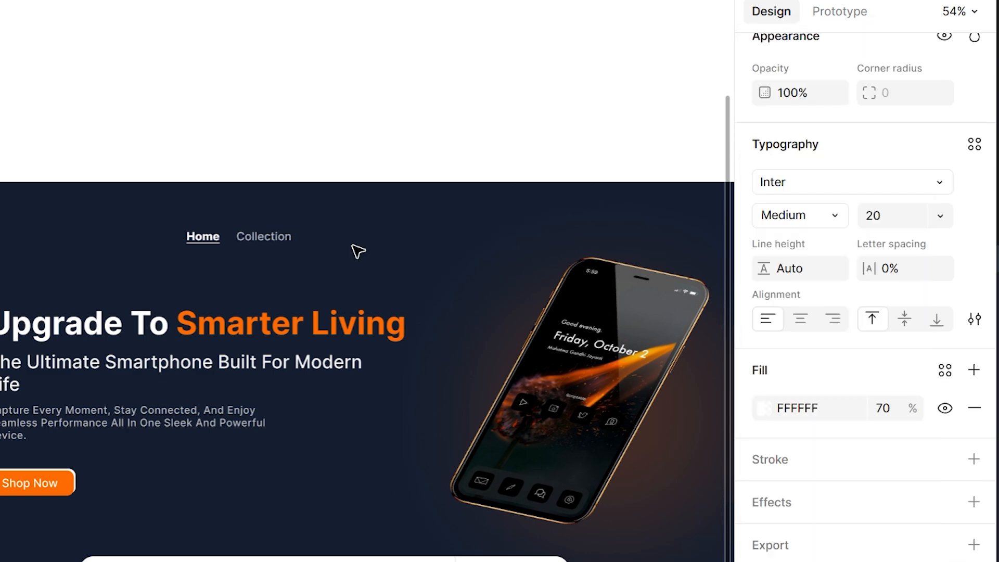
{"action": "left_click", "coordinate": [174, 238]}
Step: Duplicate the "Collection" link to its right and change the copy's text to "Shop"
{"action": "left_click", "coordinate": [248, 235]}
{"action": "left_click_drag", "start_coordinate": [264, 236], "coordinate": [338, 252]}
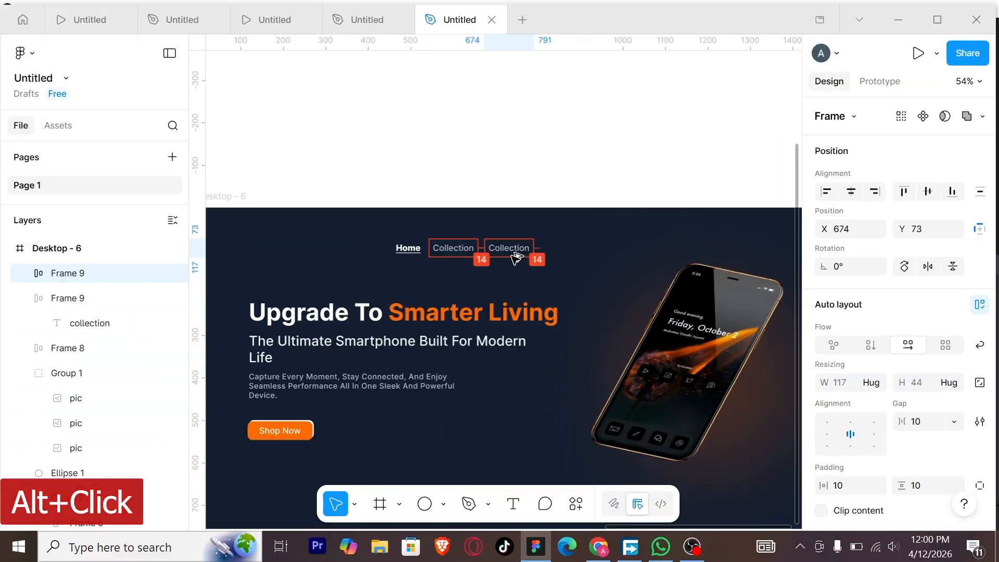
{"action": "double_click", "coordinate": [338, 252]}
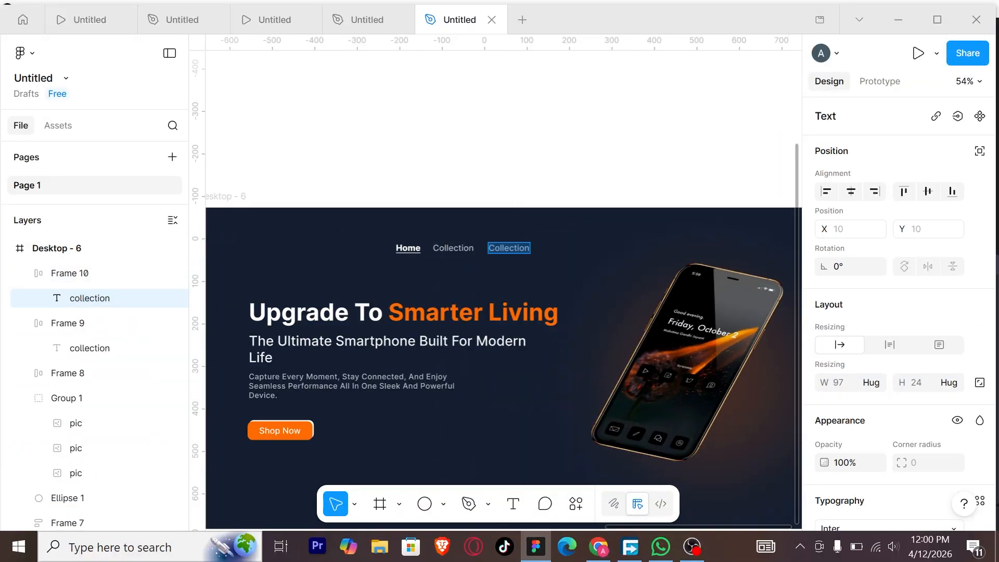
{"action": "type", "text": "sho"}
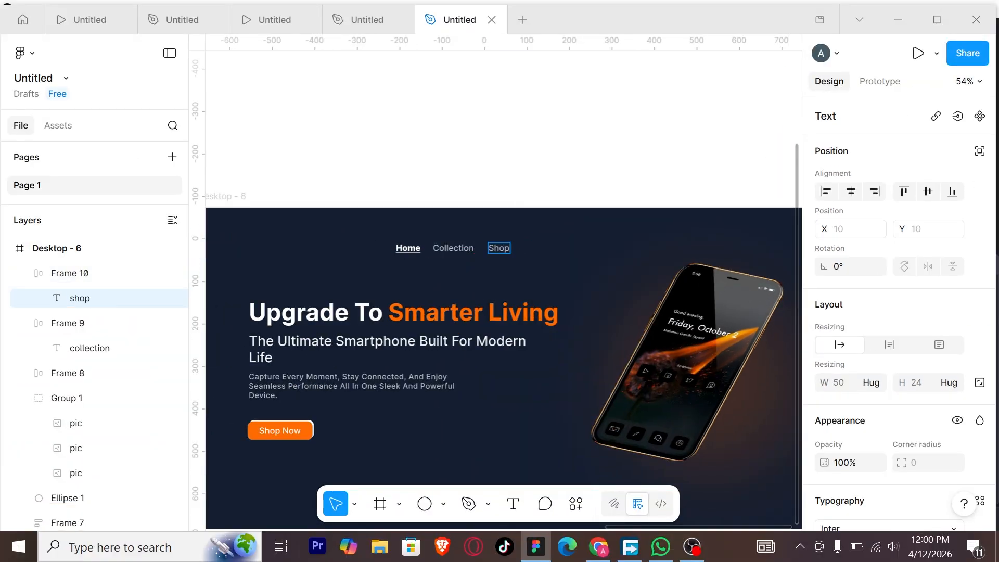
{"action": "left_click", "coordinate": [523, 274]}
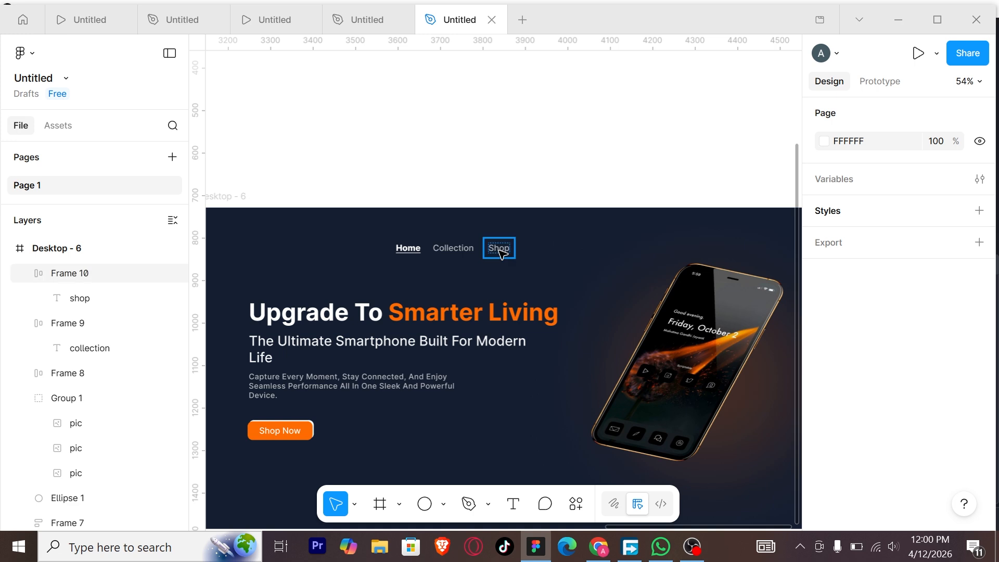
Step: Duplicate the "Shop" link to its right and change the copy's text to "About Us"
{"action": "left_click_drag", "start_coordinate": [499, 248], "coordinate": [548, 255]}
{"action": "double_click", "coordinate": [548, 255]}
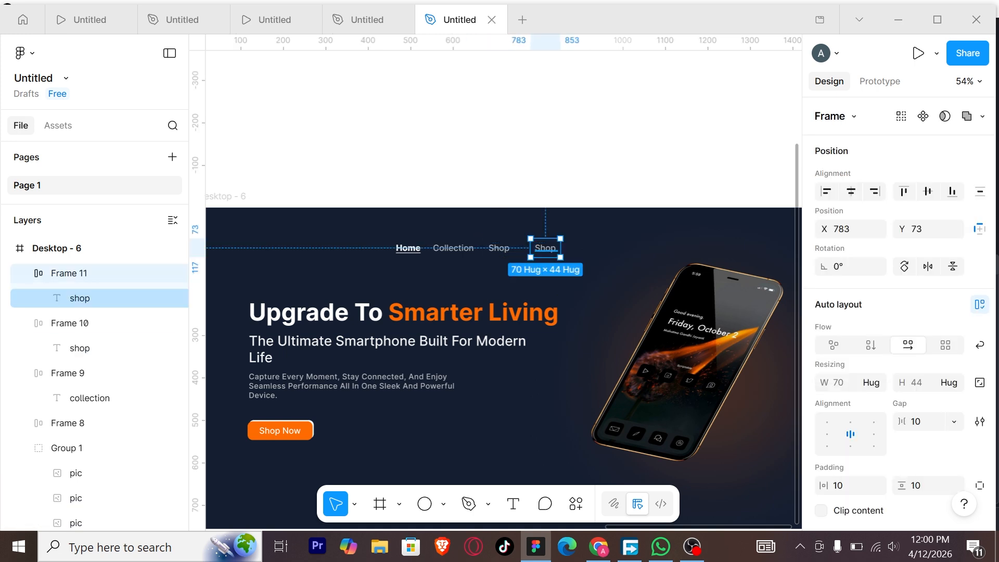
{"action": "double_click", "coordinate": [548, 255]}
{"action": "type", "text": "ab"}
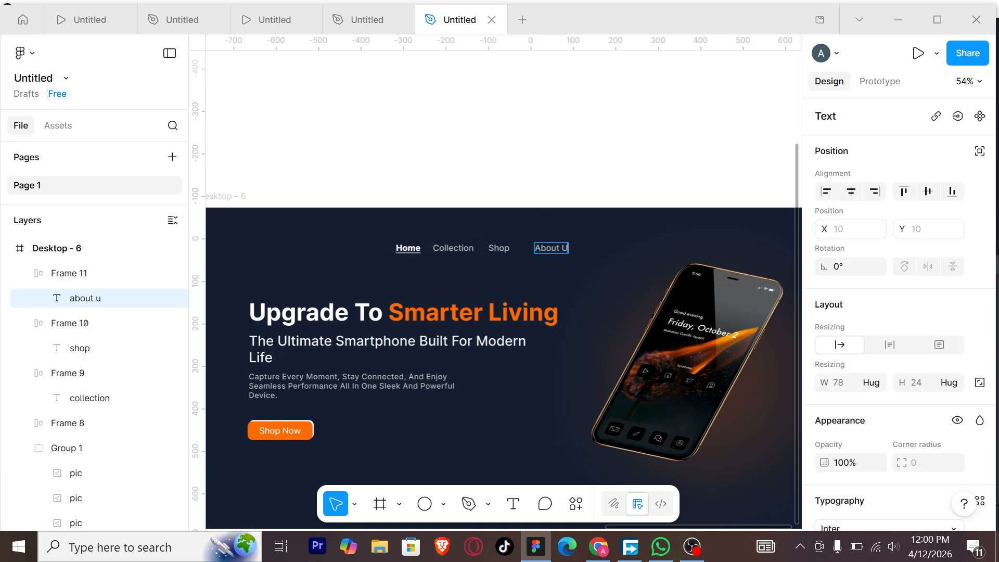
{"action": "left_click", "coordinate": [573, 279]}
Step: Duplicate the "About Us" link to its right and change the copy's text to "Contact Us"
{"action": "left_click", "coordinate": [559, 248], "text": "alt"}
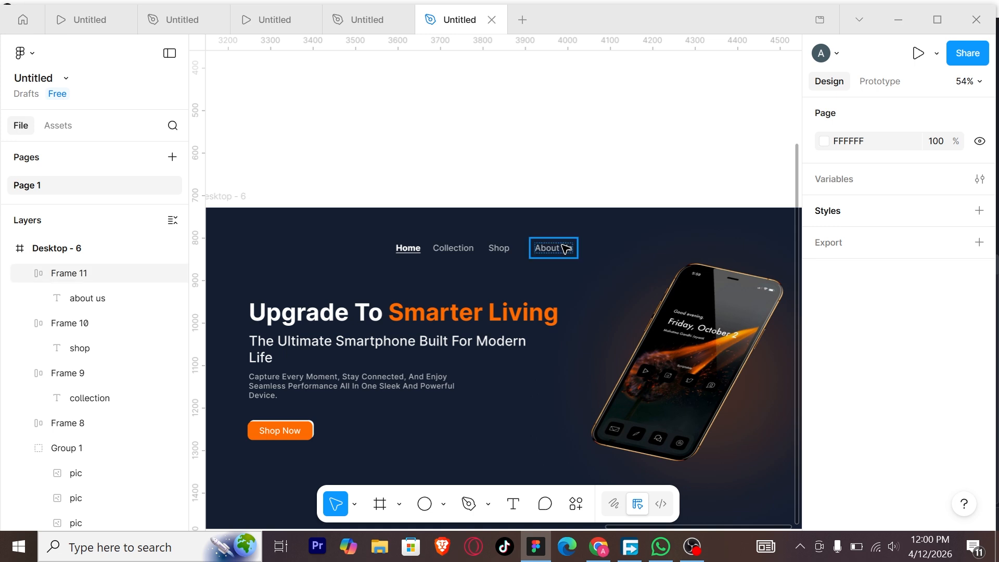
{"action": "left_click_drag", "start_coordinate": [567, 248], "coordinate": [616, 249]}
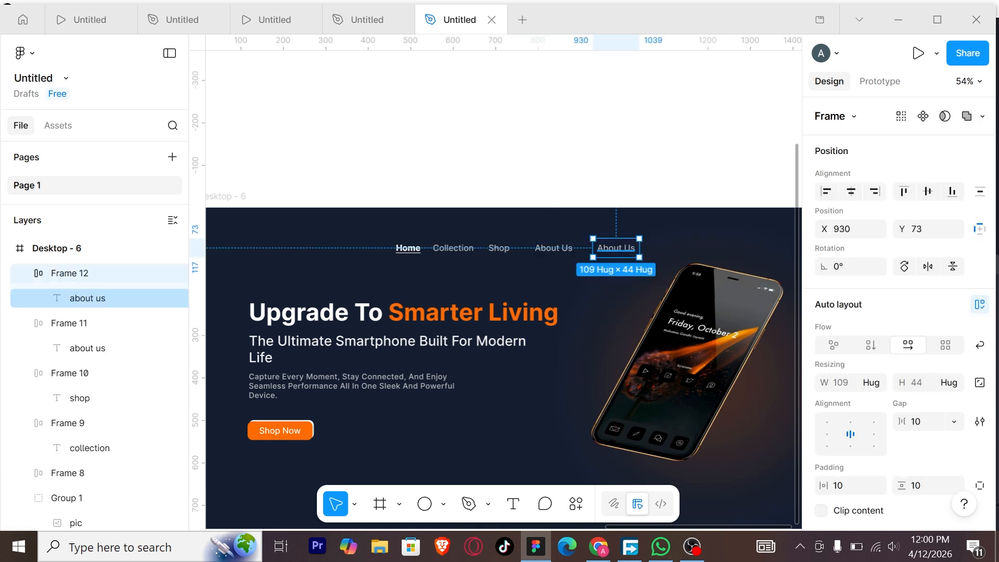
{"action": "double_click", "coordinate": [616, 248]}
{"action": "type", "text": "co"}
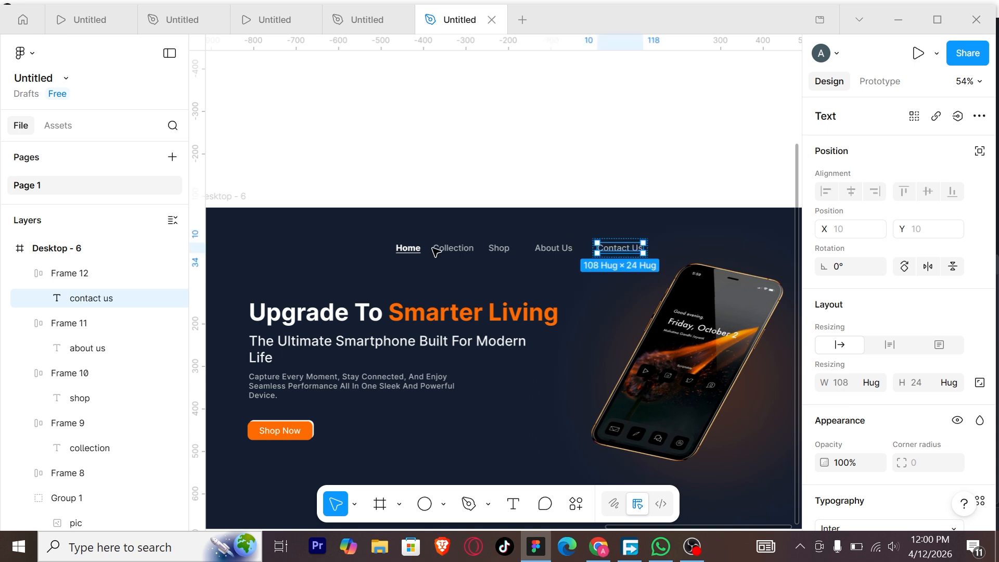
{"action": "key", "text": "Escape"}
Step: Combine the Home, Collection, Shop, About Us and Contact Us links into one horizontal auto layout frame
{"action": "left_click", "coordinate": [408, 249]}
{"action": "left_click", "coordinate": [454, 248], "text": "shift"}
{"action": "left_click", "coordinate": [503, 248], "text": "shift"}
{"action": "left_click", "coordinate": [557, 250], "text": "shift"}
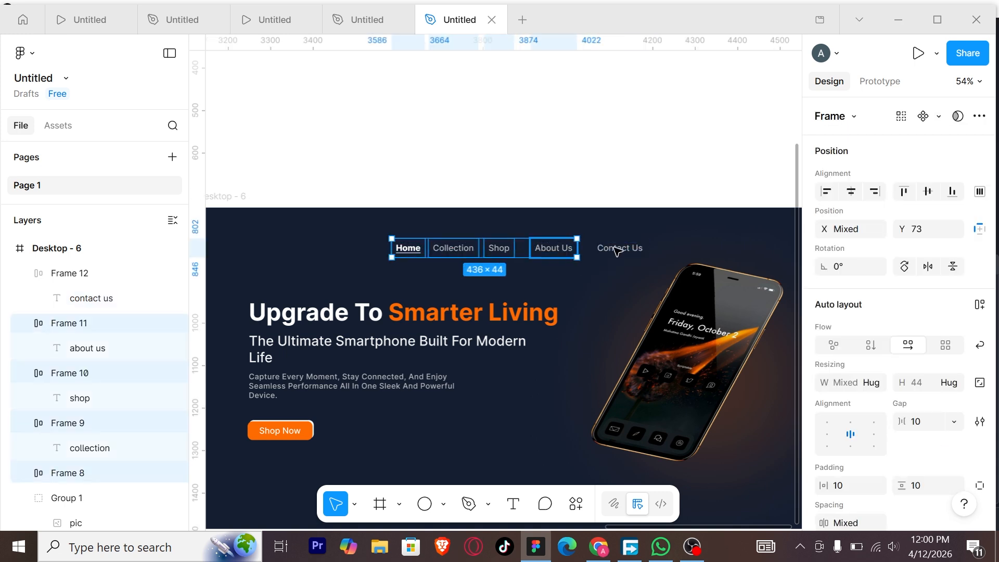
{"action": "left_click", "coordinate": [617, 249], "text": "shift"}
{"action": "key", "text": "shift+a"}
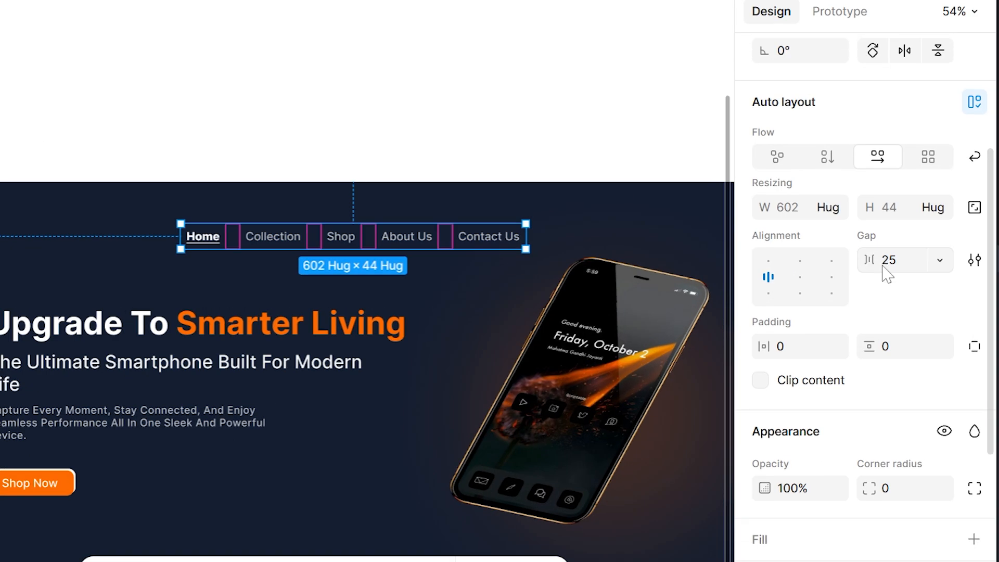
Step: Set the gap between the navigation links to 24
{"action": "left_click", "coordinate": [888, 263]}
{"action": "type", "text": "24"}
{"action": "key", "text": "Return"}
{"action": "left_click", "coordinate": [408, 158]}
Step: Place a duplicate of the Shop Now button above the phone, in the upper right corner of the desktop frame
{"action": "scroll", "coordinate": [392, 252], "scroll_direction": "down", "scroll_amount": 3}
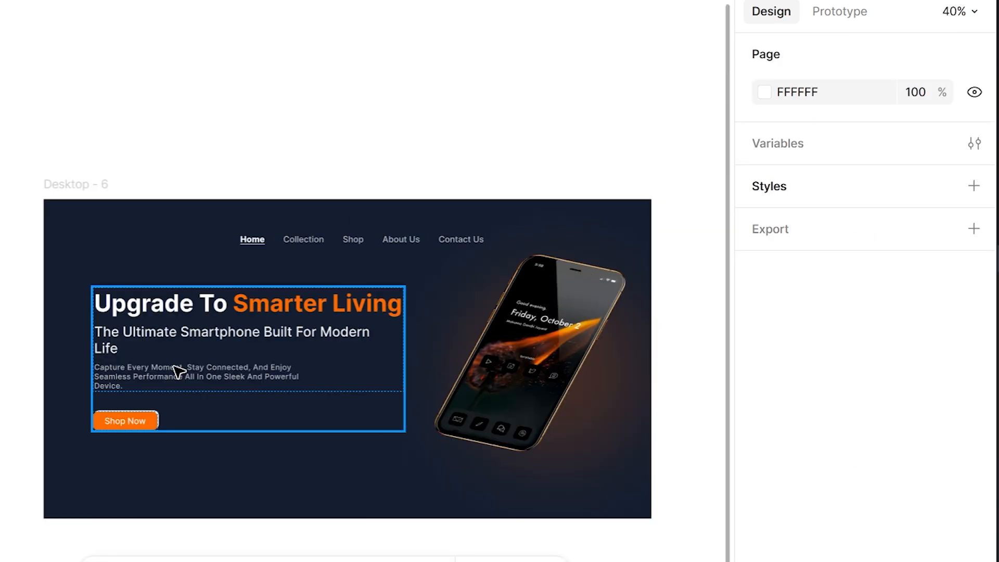
{"action": "left_click", "coordinate": [177, 371]}
{"action": "left_click", "coordinate": [125, 420], "text": "alt"}
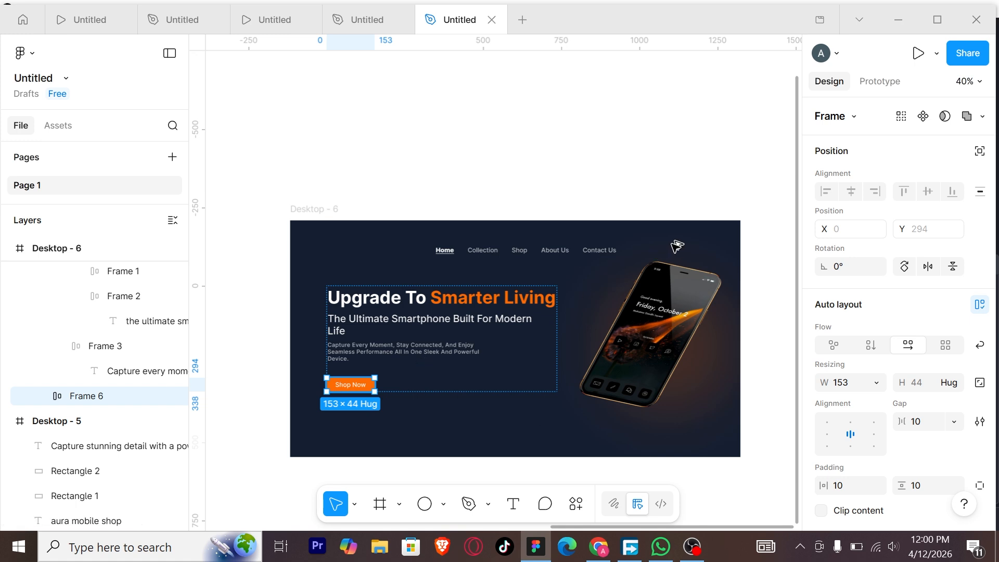
{"action": "left_click_drag", "start_coordinate": [676, 246], "coordinate": [696, 241]}
Step: Change the label of the duplicated button above the phone to "Explore Now"
{"action": "double_click", "coordinate": [692, 242]}
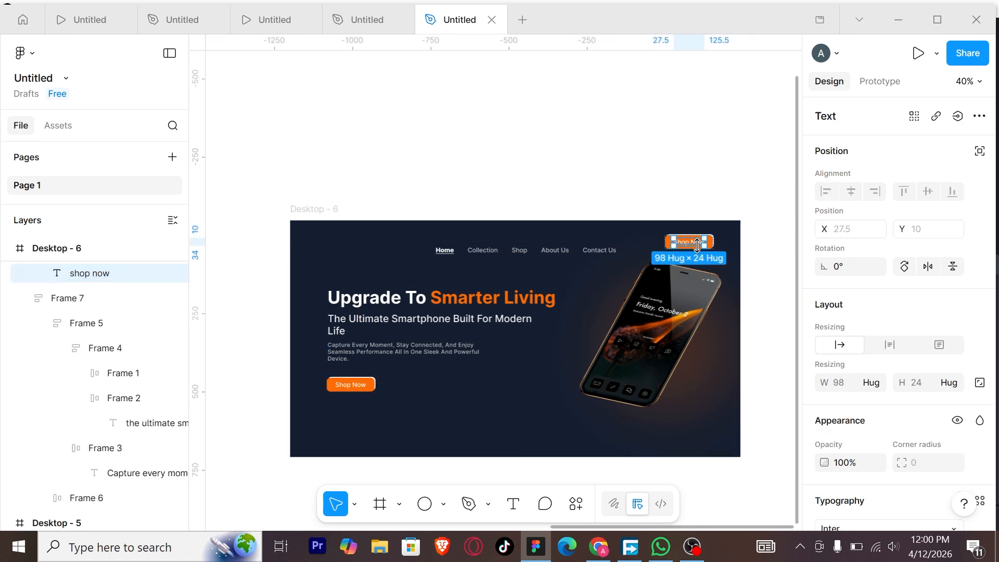
{"action": "scroll", "coordinate": [687, 236], "scroll_direction": "up", "scroll_amount": 2}
{"action": "scroll", "coordinate": [687, 237], "scroll_direction": "up", "scroll_amount": 3}
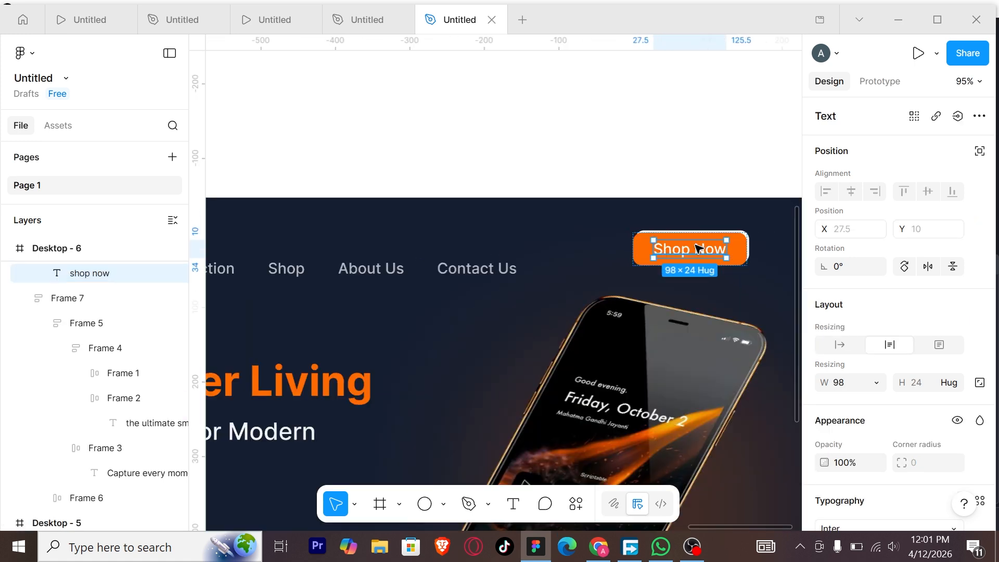
{"action": "double_click", "coordinate": [698, 249]}
{"action": "type", "text": "e"}
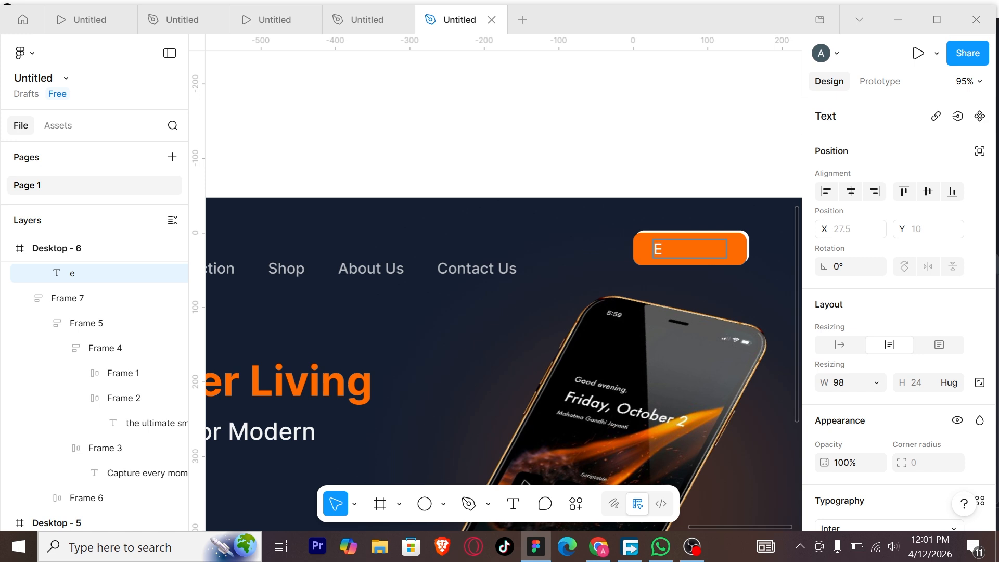
{"action": "type", "text": "xplore "}
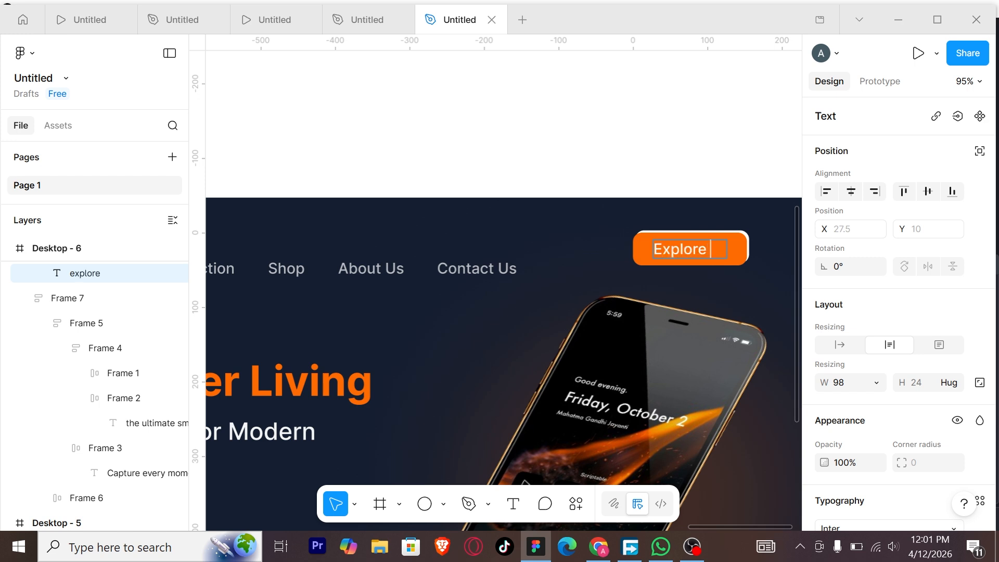
{"action": "type", "text": "no"}
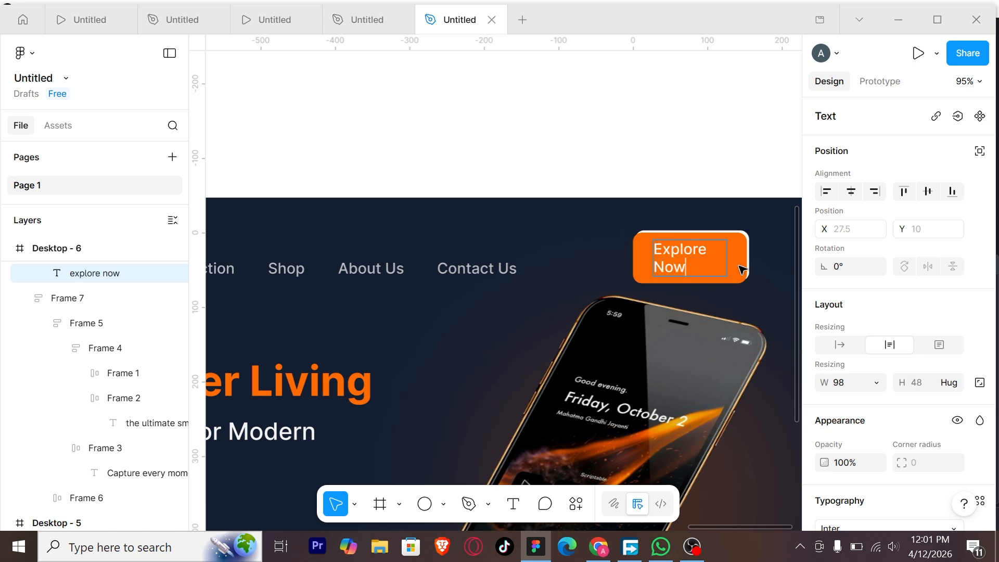
Step: Widen the "Explore Now" text box to 125 so the label fits on one line
{"action": "key", "text": "Escape"}
{"action": "left_click_drag", "start_coordinate": [728, 255], "coordinate": [740, 255]}
{"action": "double_click", "coordinate": [750, 256]}
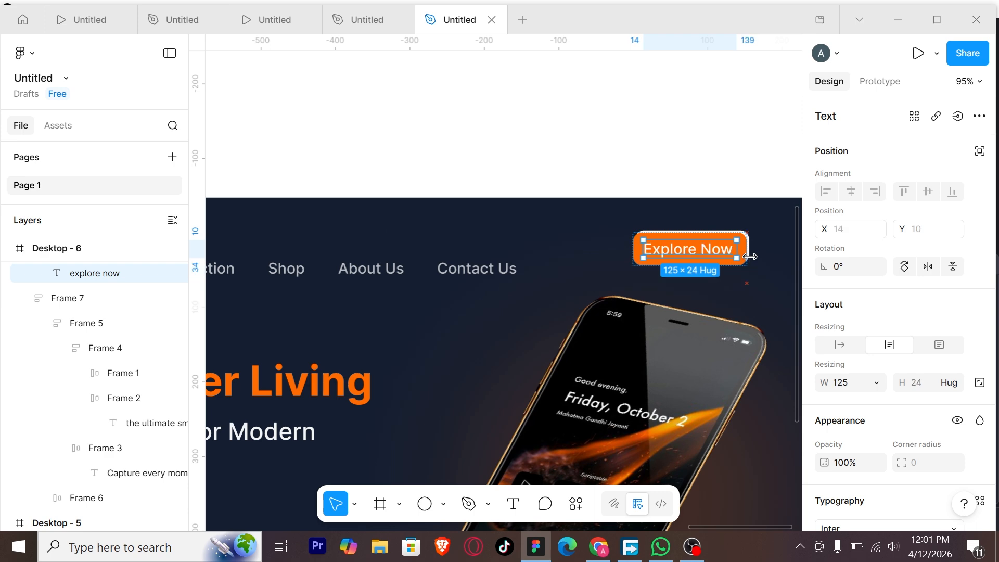
{"action": "left_click", "coordinate": [772, 267]}
Step: Move the "Aura Mobile Shop" text from the Desktop - 5 frame into Desktop - 6, left of the navigation links at X 106, Y 98
{"action": "scroll", "coordinate": [772, 268], "scroll_direction": "down", "scroll_amount": 5}
{"action": "scroll", "coordinate": [692, 257], "scroll_direction": "down", "scroll_amount": 5}
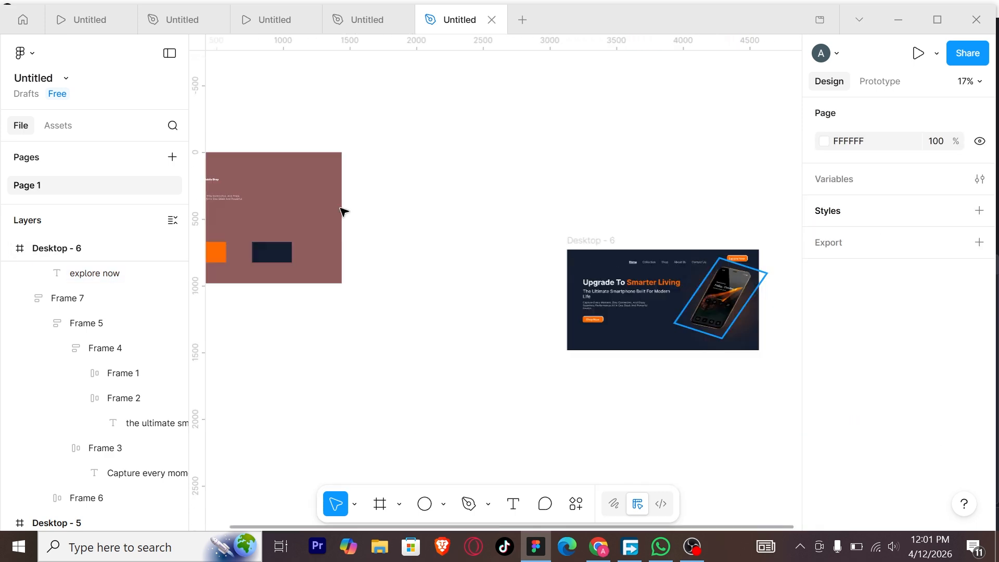
{"action": "scroll", "coordinate": [313, 207], "scroll_direction": "left", "scroll_amount": 3}
{"action": "left_click_drag", "start_coordinate": [315, 204], "coordinate": [583, 280]}
{"action": "scroll", "coordinate": [627, 275], "scroll_direction": "up", "scroll_amount": 6}
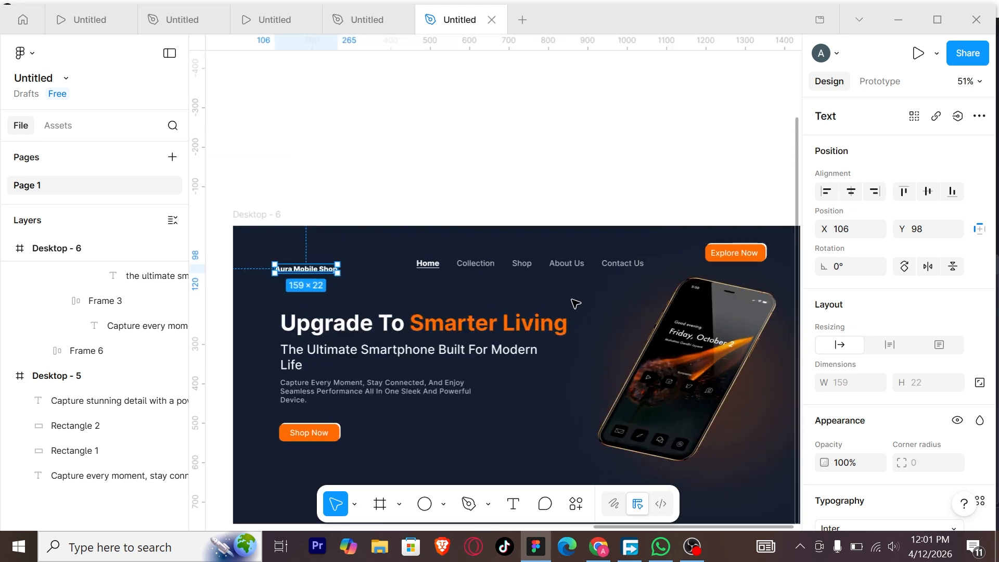
Step: Wrap the "Aura Mobile Shop" text in auto layout and combine it with the navigation links and Explore Now button in one horizontal auto layout
{"action": "key", "text": "shift+a"}
{"action": "key", "text": "ctrl+a"}
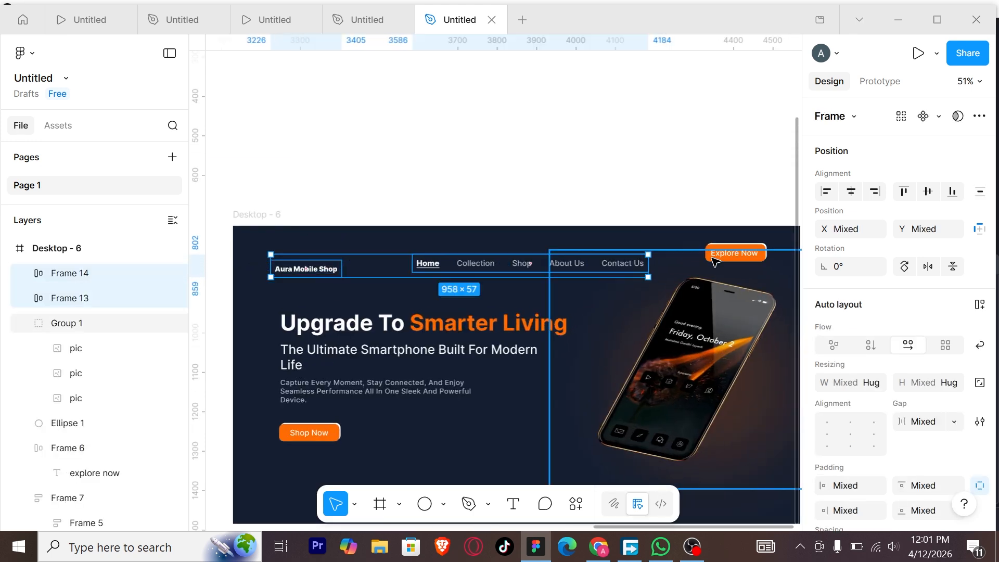
{"action": "key", "text": "Escape"}
{"action": "left_click", "coordinate": [578, 260]}
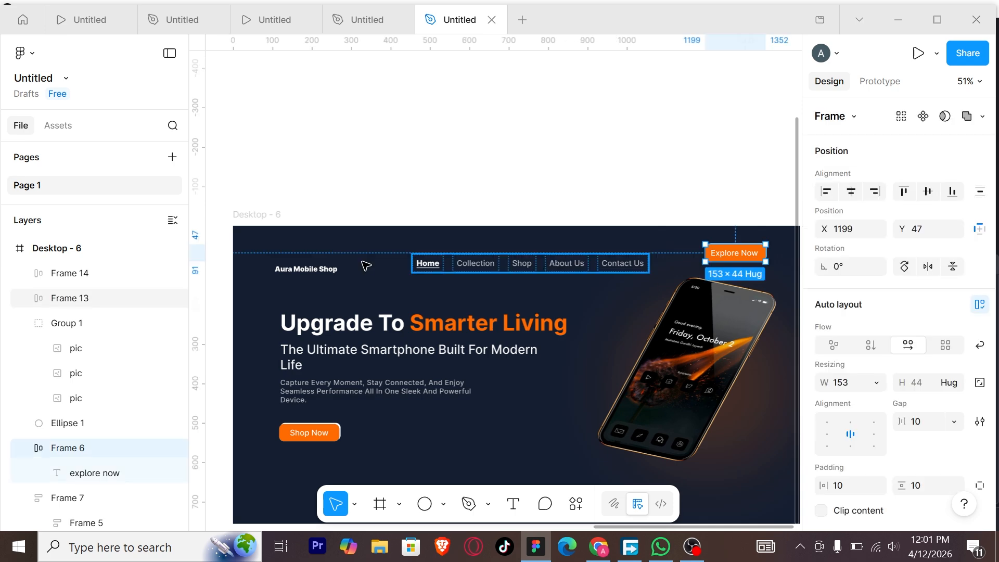
{"action": "left_click", "coordinate": [734, 253], "text": "shift"}
{"action": "left_click", "coordinate": [326, 268], "text": "shift"}
{"action": "key", "text": "shift+a"}
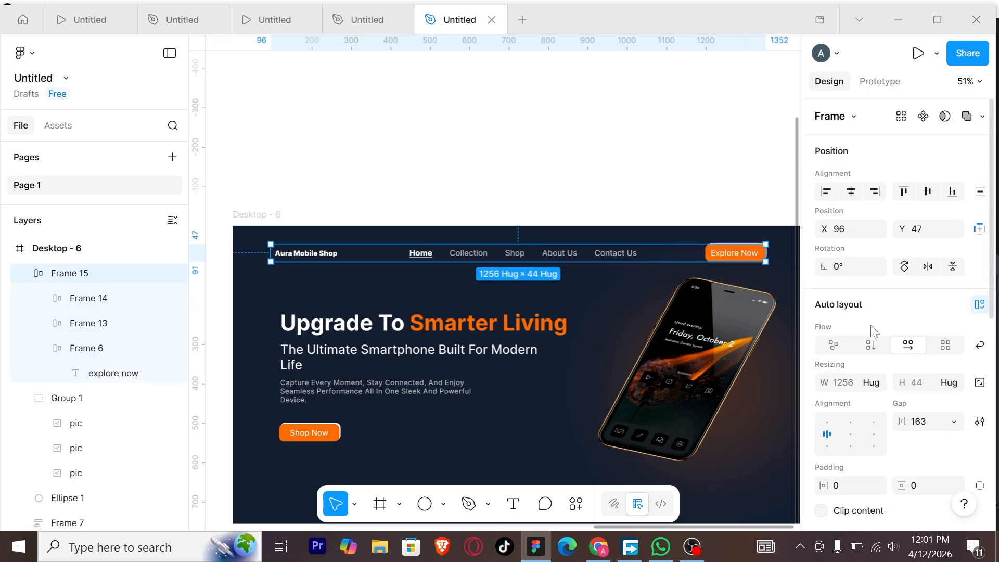
Step: Resize the navigation bar frame to a width of 1440 and a height of 91
{"action": "scroll", "coordinate": [880, 333], "scroll_direction": "down", "scroll_amount": 2}
{"action": "left_click", "coordinate": [837, 305]}
{"action": "type", "text": "1"}
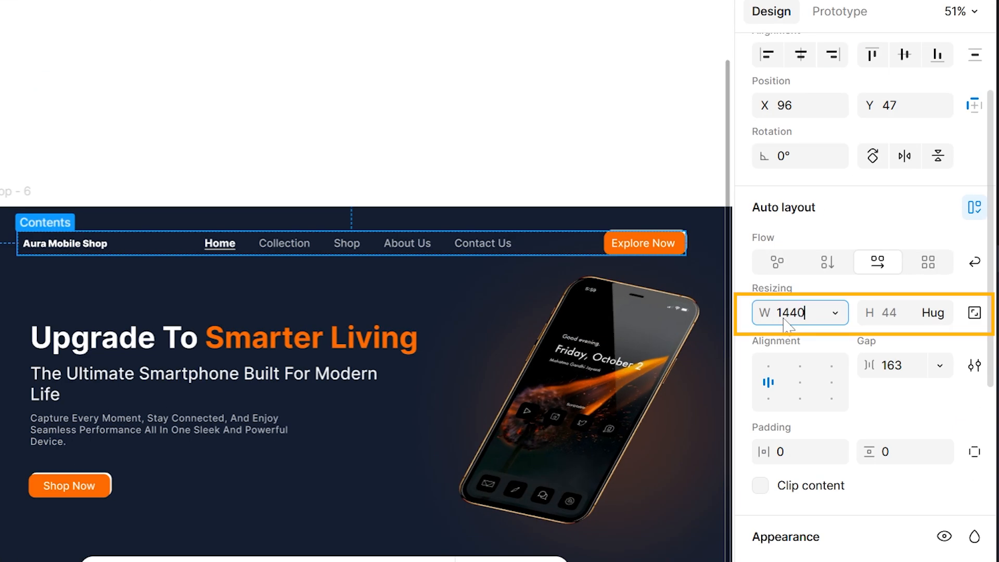
{"action": "type", "text": "440"}
{"action": "key", "text": "Return"}
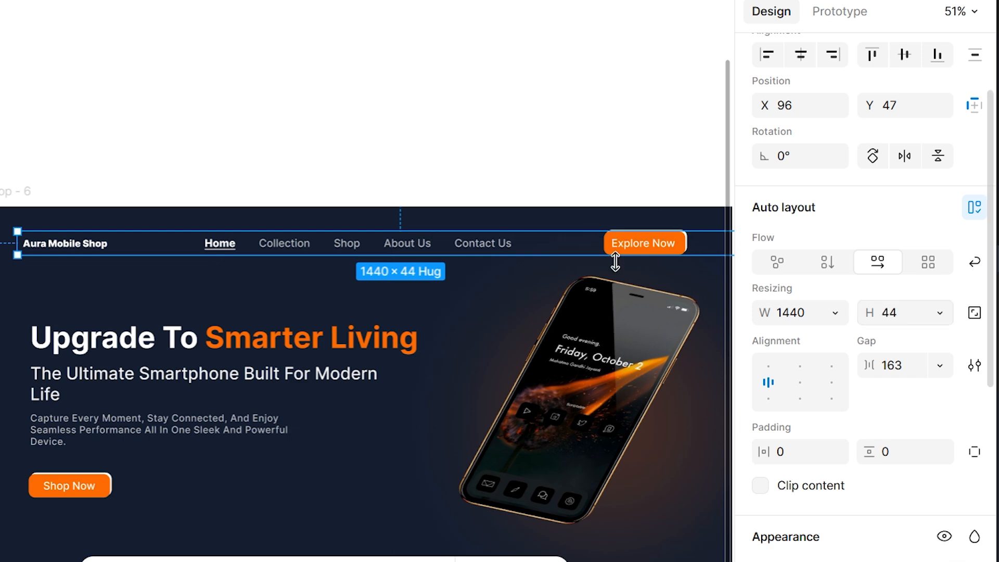
{"action": "left_click_drag", "start_coordinate": [615, 262], "coordinate": [609, 287]}
Step: Align the navigation bar to the top and horizontal centre of the Desktop - 6 frame, at X 0, Y 0
{"action": "scroll", "coordinate": [861, 154], "scroll_direction": "up", "scroll_amount": 3}
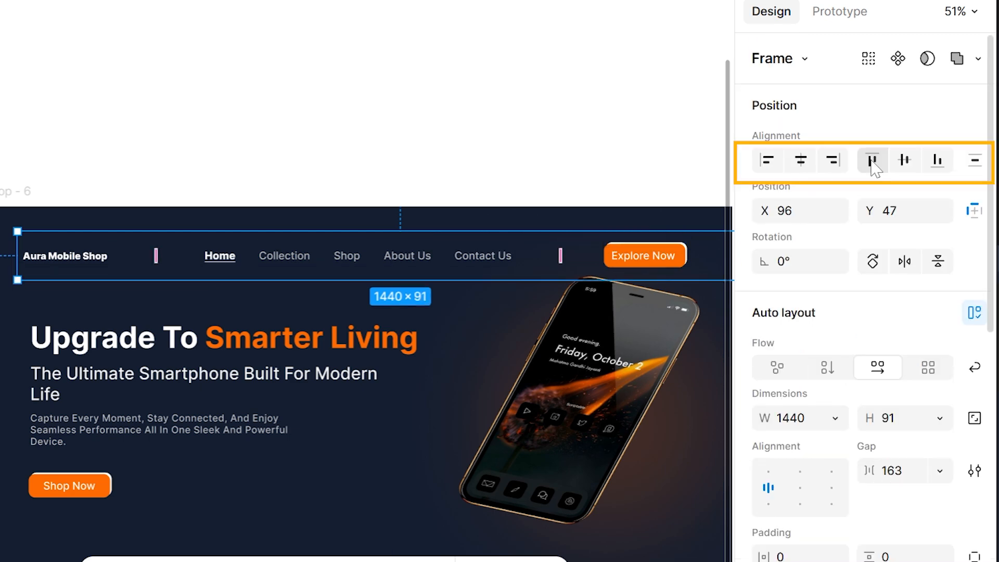
{"action": "left_click", "coordinate": [904, 160]}
{"action": "left_click", "coordinate": [872, 160]}
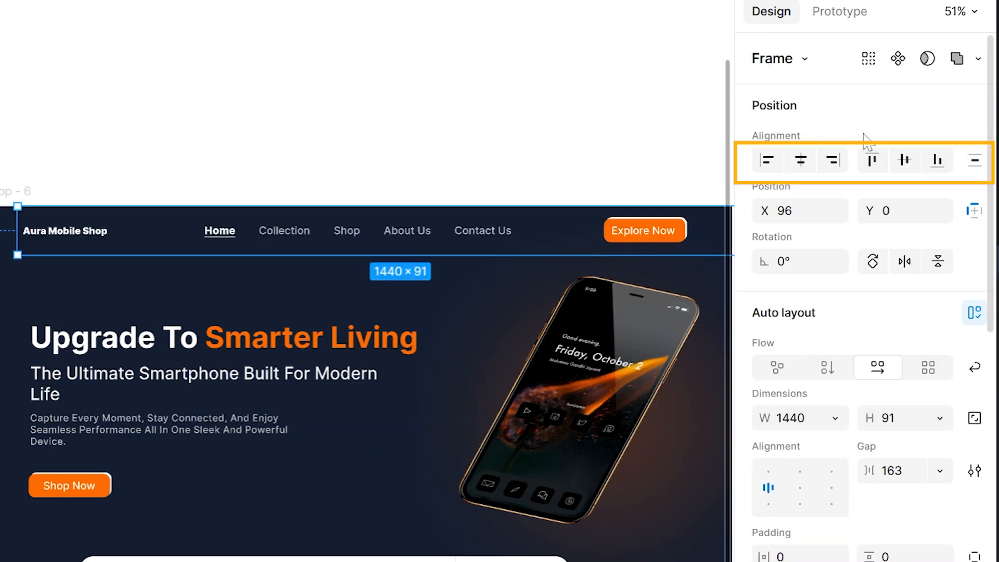
{"action": "left_click", "coordinate": [796, 160]}
{"action": "left_click", "coordinate": [416, 150]}
{"action": "left_click", "coordinate": [375, 221]}
{"action": "scroll", "coordinate": [391, 214], "scroll_direction": "down", "scroll_amount": 1}
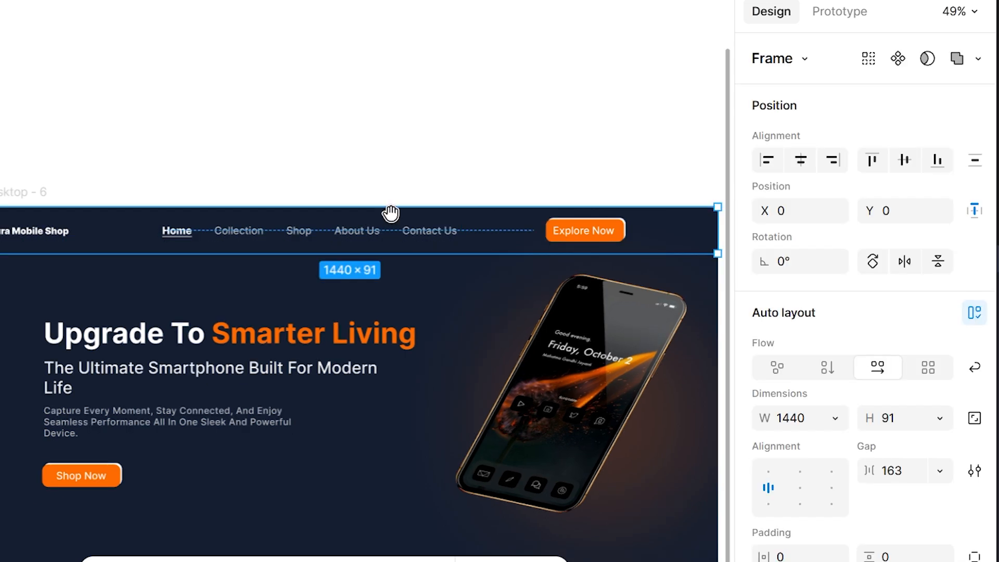
{"action": "left_click_drag", "start_coordinate": [390, 214], "coordinate": [360, 191]}
Step: Centre the navigation bar's contents within it and widen the gap between logo, links and button
{"action": "scroll", "coordinate": [864, 364], "scroll_direction": "down", "scroll_amount": 2}
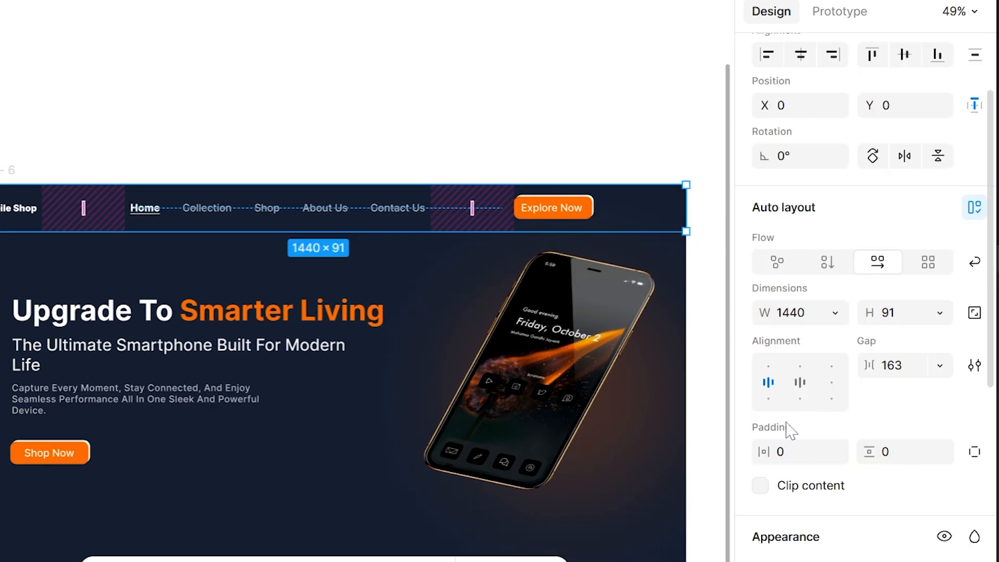
{"action": "key", "text": "alt+h"}
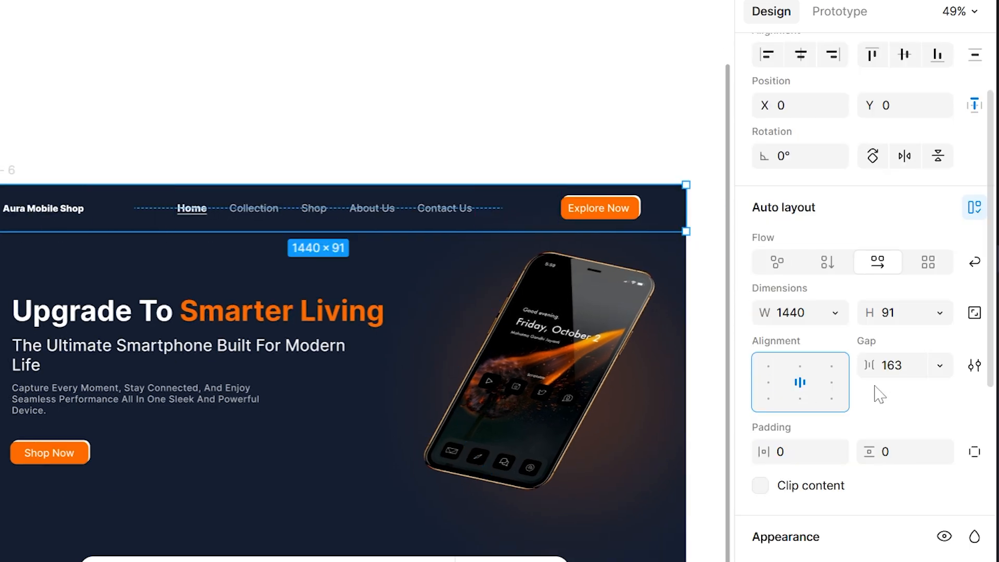
{"action": "left_click_drag", "start_coordinate": [868, 364], "coordinate": [917, 371]}
Step: Shift the hero text block slightly left so it lines up with the "Aura Mobile Shop" logo text
{"action": "left_click", "coordinate": [253, 356]}
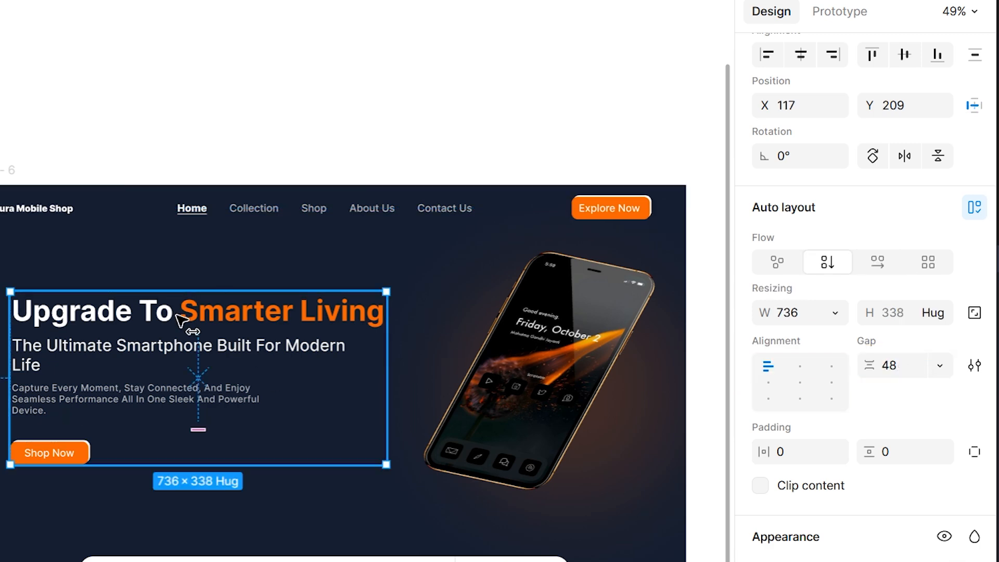
{"action": "left_click_drag", "start_coordinate": [181, 312], "coordinate": [174, 312]}
{"action": "left_click", "coordinate": [196, 67]}
{"action": "scroll", "coordinate": [196, 67], "scroll_direction": "down", "scroll_amount": 2}
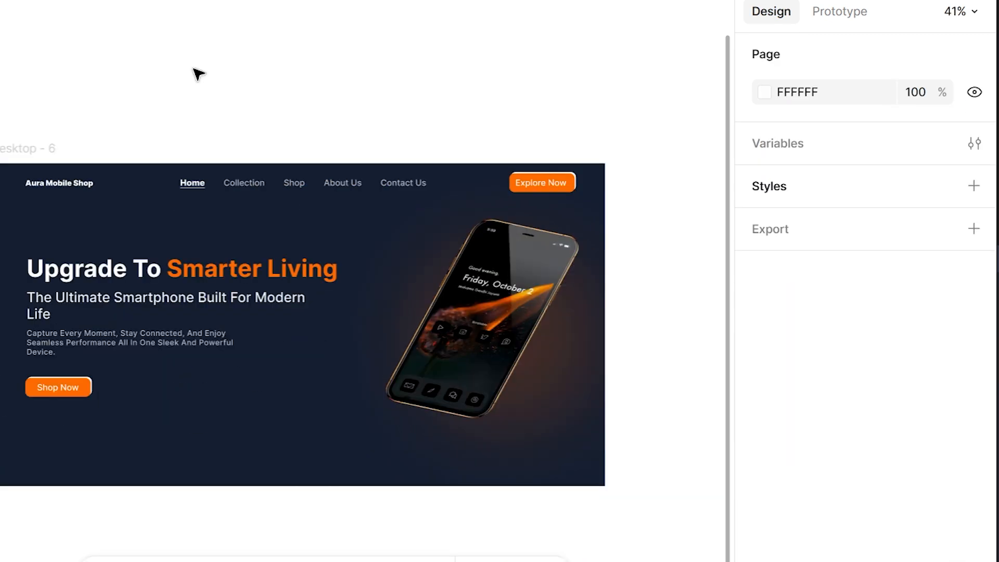
Step: Reduce the Desktop - 6 frame's height to 735 and place a duplicate of the frame beside it at X 4601, Y 729
{"action": "left_click", "coordinate": [184, 479]}
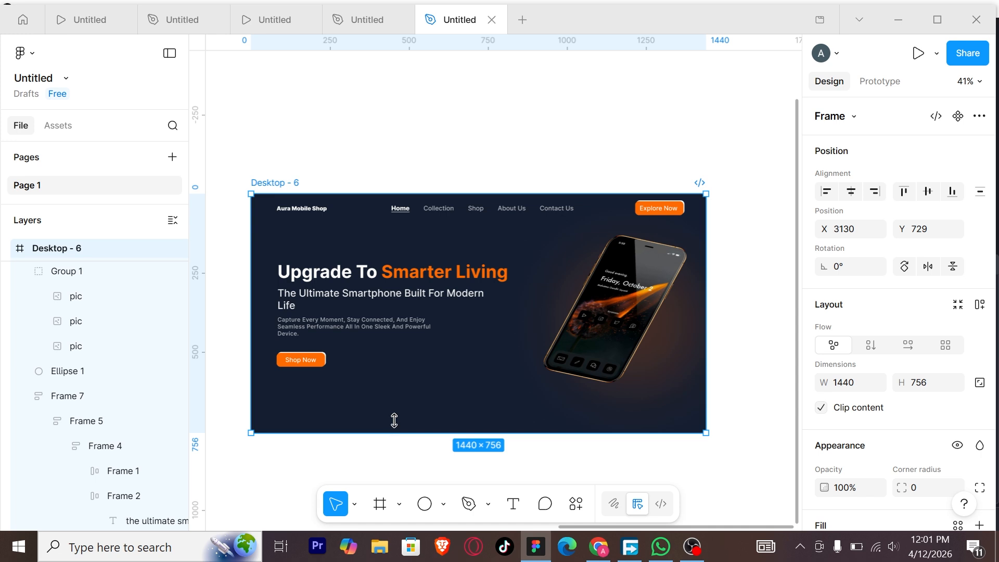
{"action": "left_click_drag", "start_coordinate": [394, 421], "coordinate": [394, 427]}
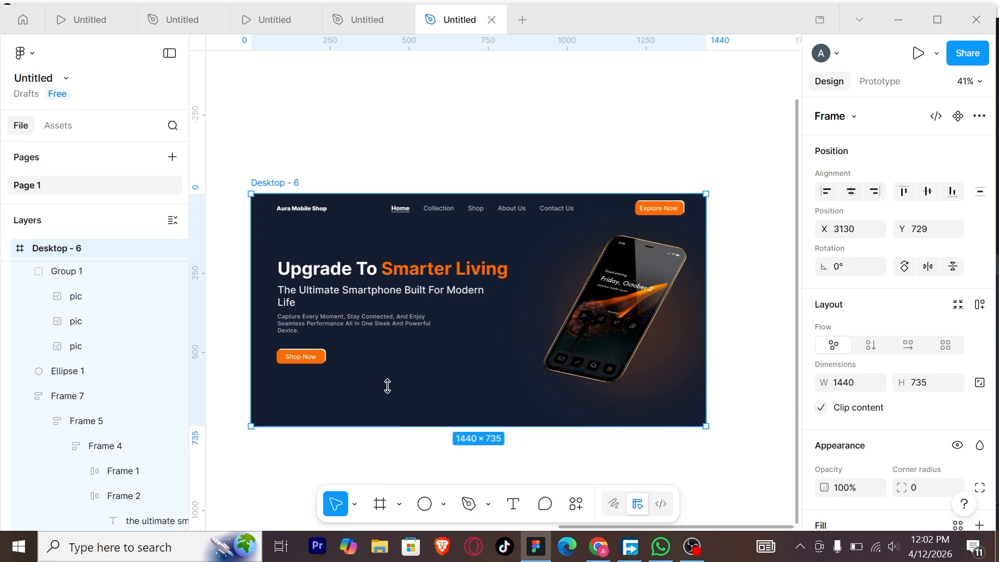
{"action": "left_click_drag", "start_coordinate": [689, 190], "coordinate": [751, 191]}
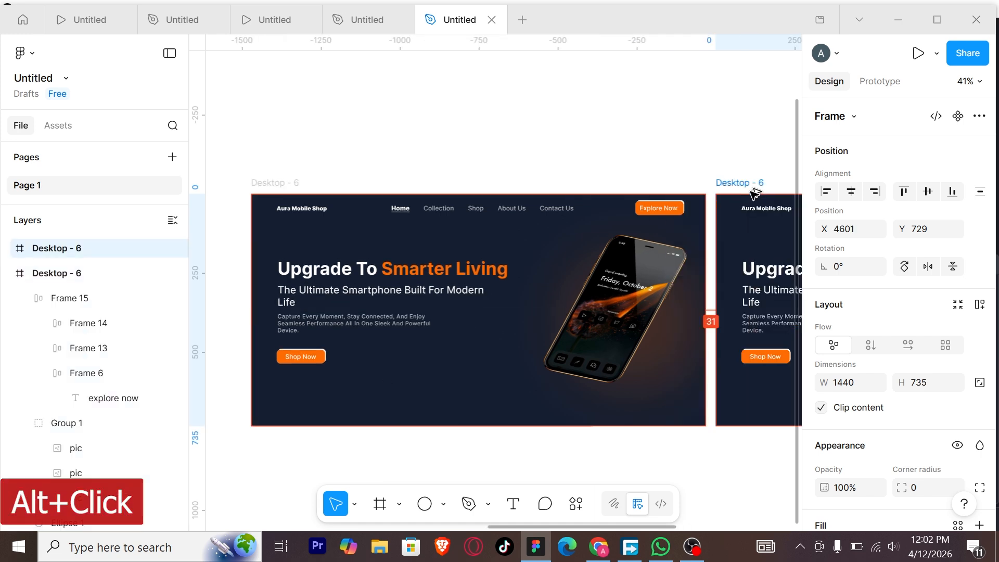
{"action": "left_click_drag", "start_coordinate": [749, 236], "coordinate": [281, 240]}
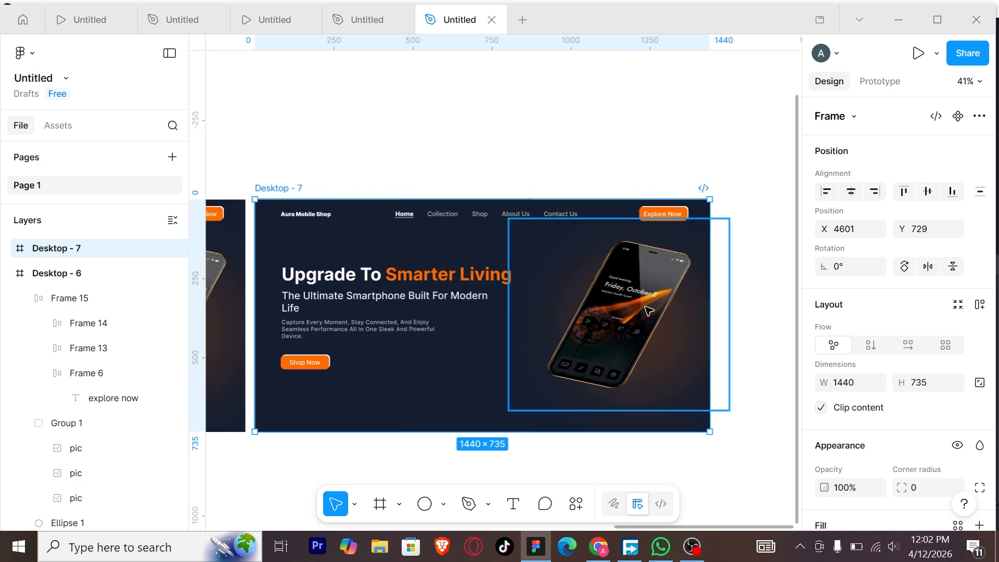
Step: In Desktop - 7, move the middle phone picture of Group 1 down to Y 110 and about 18 px right
{"action": "left_click", "coordinate": [543, 354]}
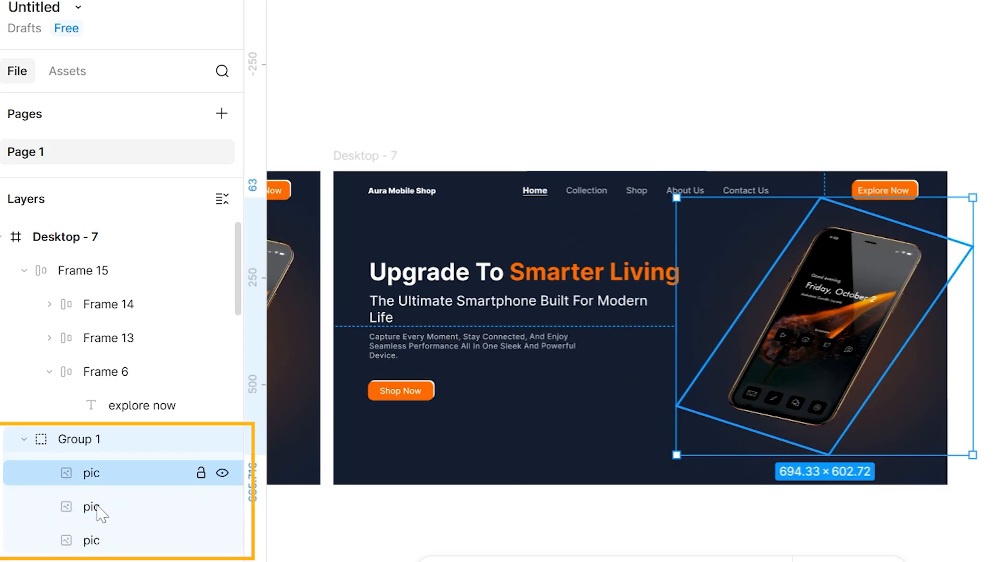
{"action": "left_click", "coordinate": [98, 507]}
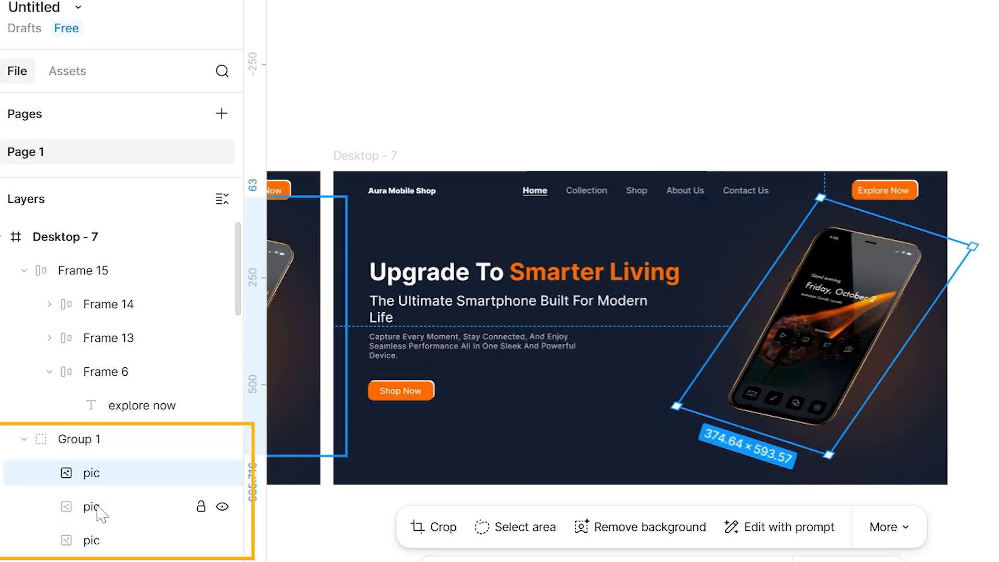
{"action": "left_click", "coordinate": [105, 539], "text": "shift"}
{"action": "left_click", "coordinate": [86, 507]}
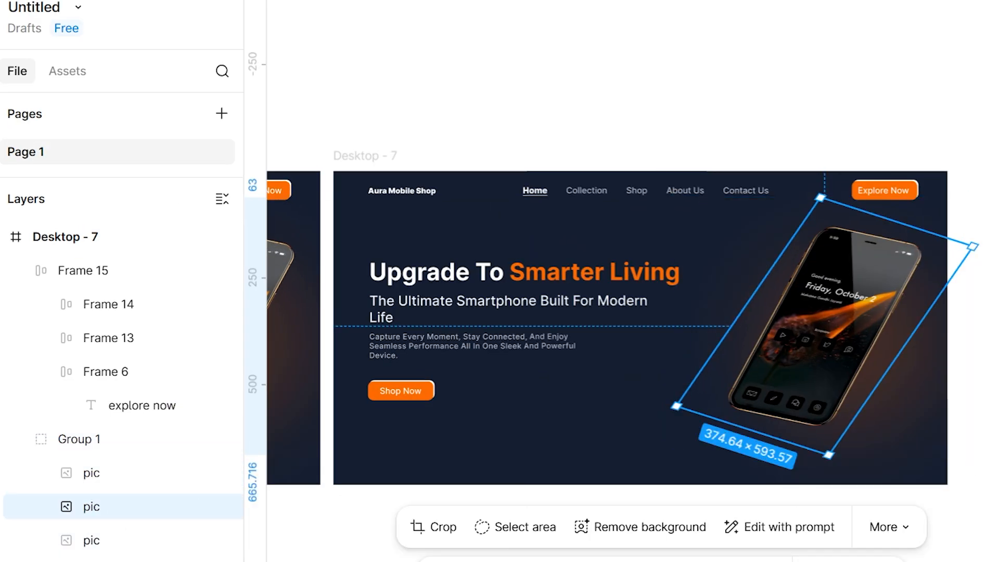
{"action": "key", "text": "Down"}
{"action": "key", "text": "Down"}
{"action": "key", "text": "Down"}
{"action": "key", "text": "Down"}
{"action": "key", "text": "Down"}
{"action": "key", "text": "Down"}
{"action": "key", "text": "Down"}
{"action": "key", "text": "Down"}
{"action": "key", "text": "Down"}
{"action": "key", "text": "Down"}
{"action": "key", "text": "Down"}
{"action": "key", "text": "Down"}
{"action": "key", "text": "Down"}
{"action": "key", "text": "Down"}
{"action": "key", "text": "Down"}
{"action": "key", "text": "Down"}
{"action": "key", "text": "Down"}
{"action": "key", "text": "Down"}
{"action": "key", "text": "Down"}
{"action": "key", "text": "Down"}
{"action": "key", "text": "Down"}
{"action": "key", "text": "Down"}
{"action": "key", "text": "Down"}
{"action": "key", "text": "Down"}
{"action": "key", "text": "Down"}
{"action": "key", "text": "Down"}
{"action": "key", "text": "Down"}
{"action": "key", "text": "Down"}
{"action": "key", "text": "Down"}
{"action": "key", "text": "Down"}
{"action": "key", "text": "Down"}
{"action": "key", "text": "Down"}
{"action": "key", "text": "Down"}
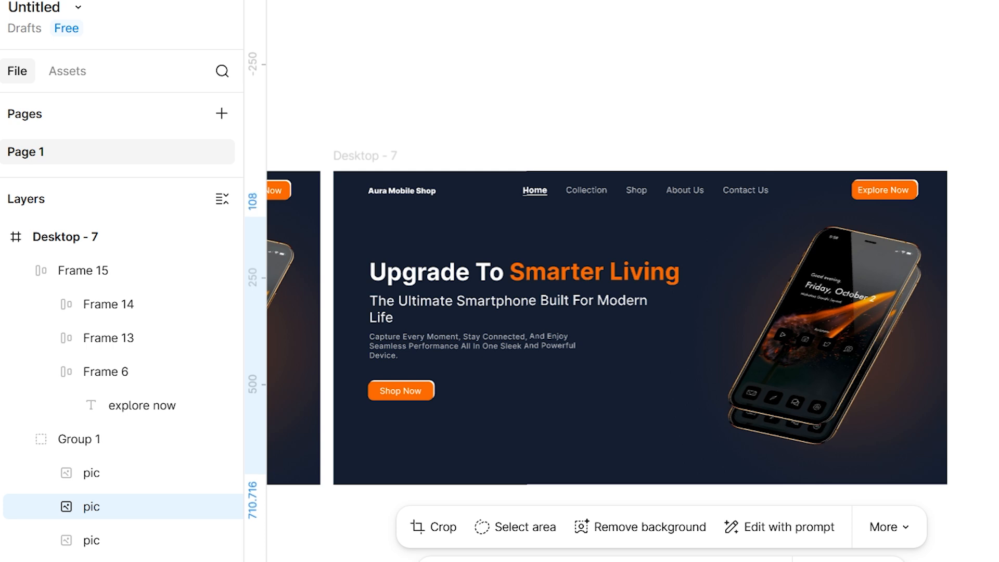
{"action": "key", "text": "Right"}
{"action": "key", "text": "Right"}
{"action": "key", "text": "Right"}
{"action": "key", "text": "Right"}
{"action": "key", "text": "Right"}
{"action": "key", "text": "Right"}
{"action": "key", "text": "Right"}
{"action": "key", "text": "Right"}
{"action": "key", "text": "Right"}
{"action": "key", "text": "Right"}
{"action": "key", "text": "Right"}
{"action": "key", "text": "Right"}
{"action": "key", "text": "Right"}
{"action": "key", "text": "Right"}
{"action": "key", "text": "Right"}
{"action": "key", "text": "Right"}
{"action": "key", "text": "Right"}
{"action": "key", "text": "Right"}
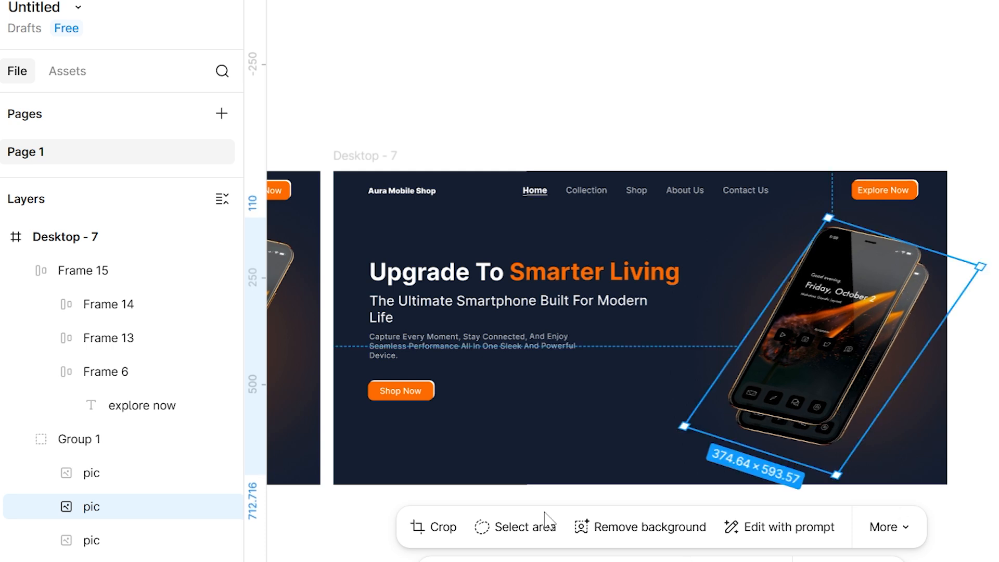
Step: Move the front phone picture of Group 1 about 45 px left and down to Y 73
{"action": "left_click", "coordinate": [88, 475]}
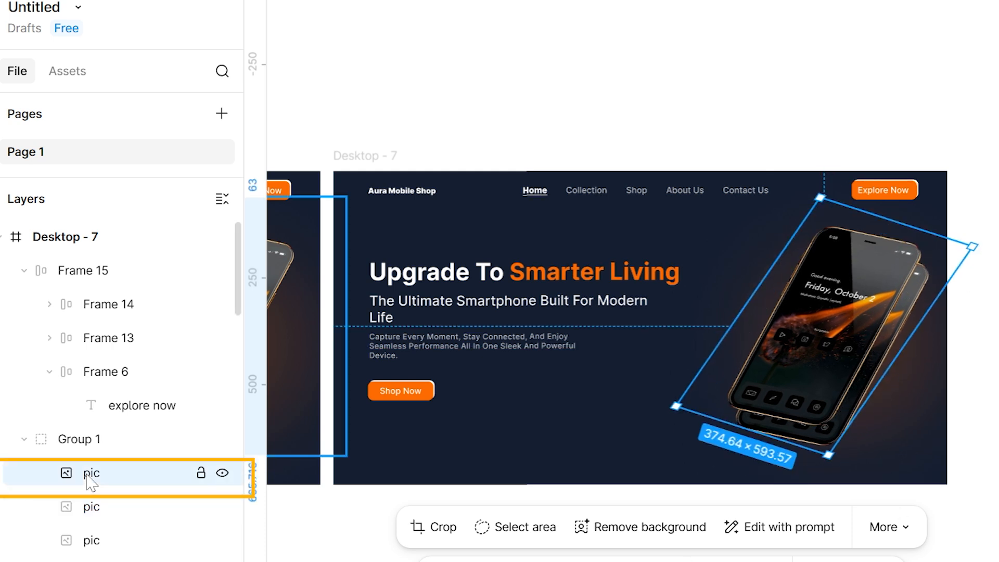
{"action": "key", "text": "Left"}
{"action": "key", "text": "Left"}
{"action": "key", "text": "Left"}
{"action": "key", "text": "Left"}
{"action": "key", "text": "Left"}
{"action": "key", "text": "Left"}
{"action": "key", "text": "Left"}
{"action": "key", "text": "Left"}
{"action": "key", "text": "Left"}
{"action": "key", "text": "Left"}
{"action": "key", "text": "Left"}
{"action": "key", "text": "Left"}
{"action": "key", "text": "Left"}
{"action": "key", "text": "Left"}
{"action": "key", "text": "Left"}
{"action": "key", "text": "Left"}
{"action": "key", "text": "Left"}
{"action": "key", "text": "Left"}
{"action": "key", "text": "Left"}
{"action": "key", "text": "Left"}
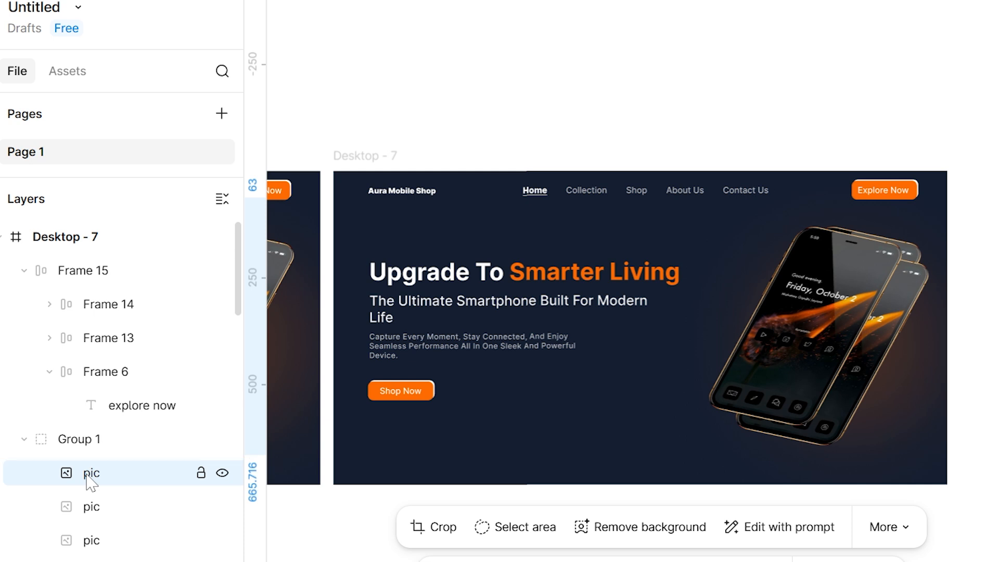
{"action": "key", "text": "Down"}
{"action": "key", "text": "Down"}
{"action": "key", "text": "Down"}
{"action": "key", "text": "Down"}
{"action": "key", "text": "Down"}
{"action": "key", "text": "Down"}
{"action": "key", "text": "Down"}
{"action": "key", "text": "Down"}
{"action": "key", "text": "Down"}
{"action": "key", "text": "Down"}
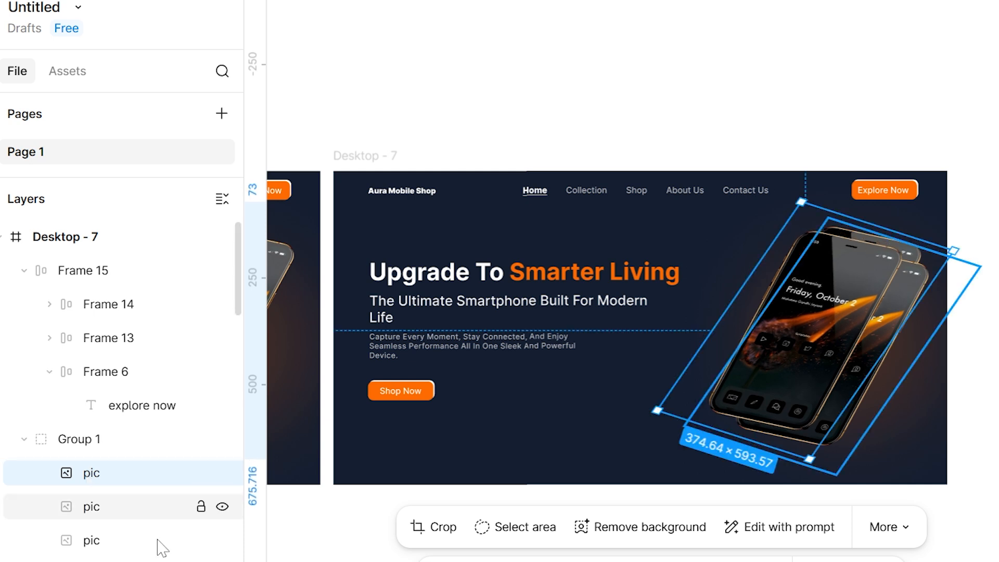
Step: Move the rearmost phone picture of Group 1 down to Y 118 and right, behind the middle phone
{"action": "left_click", "coordinate": [156, 541]}
{"action": "key", "text": "Down"}
{"action": "key", "text": "Down"}
{"action": "key", "text": "Down"}
{"action": "key", "text": "Down"}
{"action": "key", "text": "Down"}
{"action": "key", "text": "Down"}
{"action": "key", "text": "Down"}
{"action": "key", "text": "Down"}
{"action": "key", "text": "Down"}
{"action": "key", "text": "Down"}
{"action": "key", "text": "Down"}
{"action": "key", "text": "Down"}
{"action": "key", "text": "Down"}
{"action": "key", "text": "Down"}
{"action": "key", "text": "Down"}
{"action": "key", "text": "Down"}
{"action": "key", "text": "Down"}
{"action": "key", "text": "Down"}
{"action": "key", "text": "Down"}
{"action": "key", "text": "Down"}
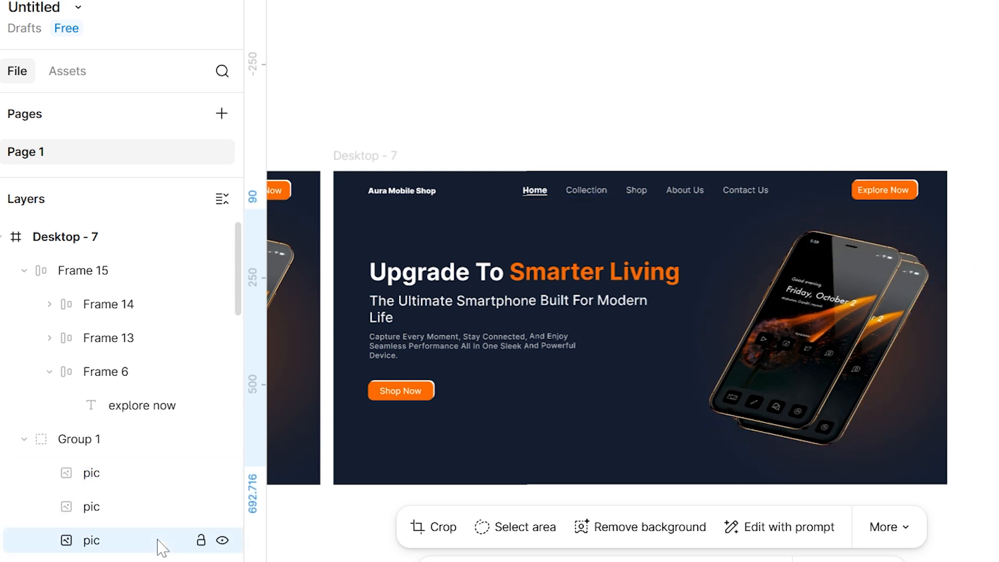
{"action": "key", "text": "shift+Right"}
{"action": "key", "text": "shift+Right"}
{"action": "key", "text": "shift+Right"}
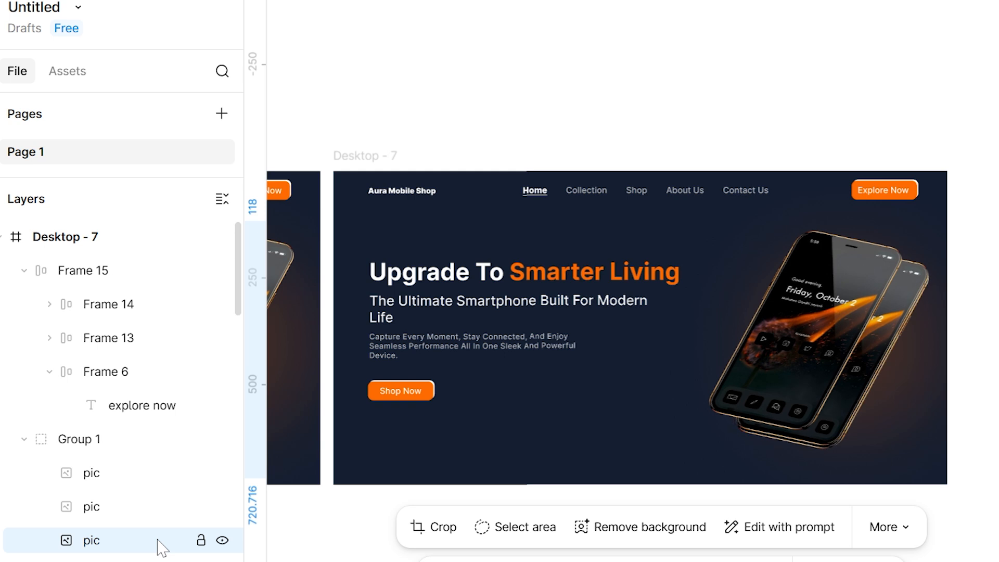
Step: Move the middle phone picture left so that it sits staggered between the front and rearmost phones
{"action": "left_click", "coordinate": [67, 509]}
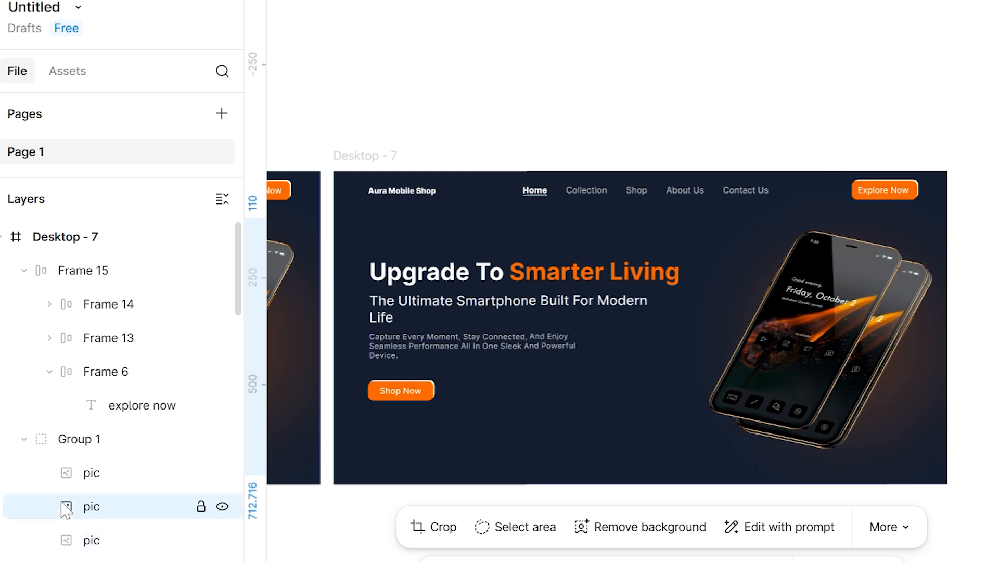
{"action": "key", "text": "shift+Right"}
{"action": "key", "text": "shift+Right"}
{"action": "key", "text": "shift+Right"}
{"action": "key", "text": "shift+Left"}
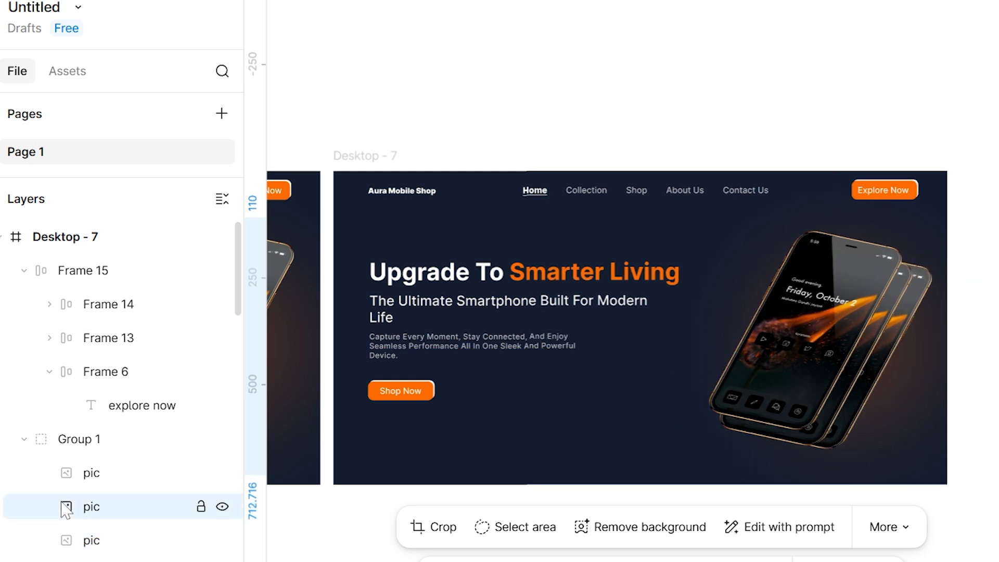
Step: Move the middle phone picture of Group 1 in Desktop - 7 up to Y 94
{"action": "key", "text": "Up"}
{"action": "key", "text": "Up"}
{"action": "key", "text": "Up"}
{"action": "key", "text": "Up"}
{"action": "key", "text": "Up"}
{"action": "key", "text": "Up"}
{"action": "key", "text": "Up"}
{"action": "key", "text": "Up"}
{"action": "key", "text": "Up"}
{"action": "key", "text": "Up"}
{"action": "key", "text": "Up"}
{"action": "key", "text": "Up"}
{"action": "key", "text": "Up"}
{"action": "key", "text": "Up"}
{"action": "key", "text": "Up"}
{"action": "key", "text": "Up"}
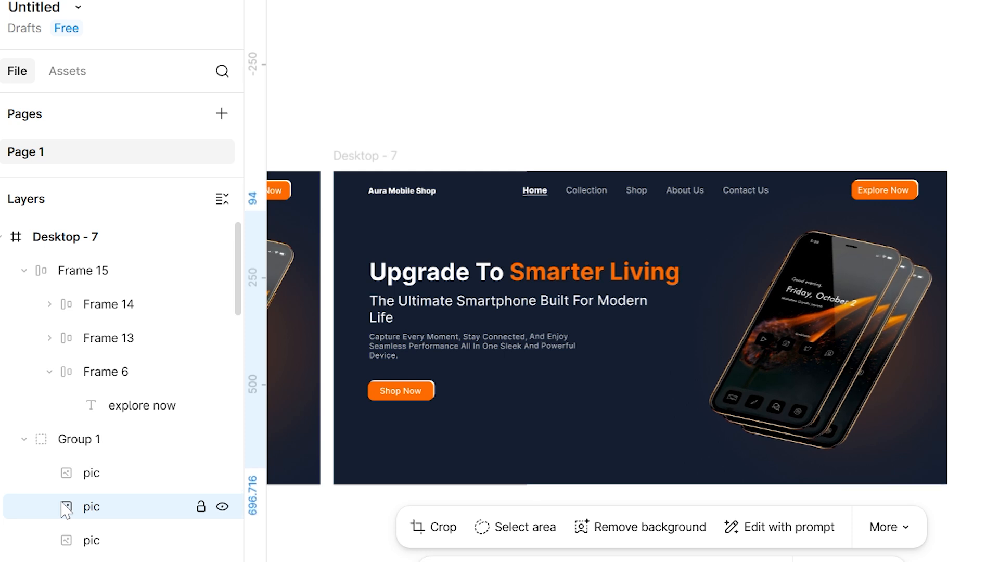
Step: Move the front phone picture of Group 1 up to Y 57
{"action": "key", "text": "shift+Return"}
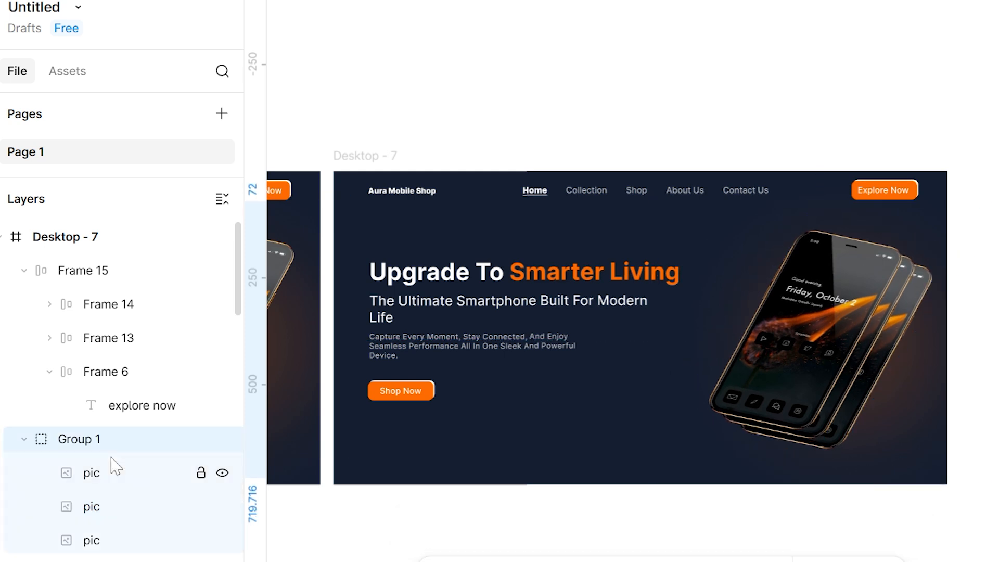
{"action": "left_click", "coordinate": [107, 474]}
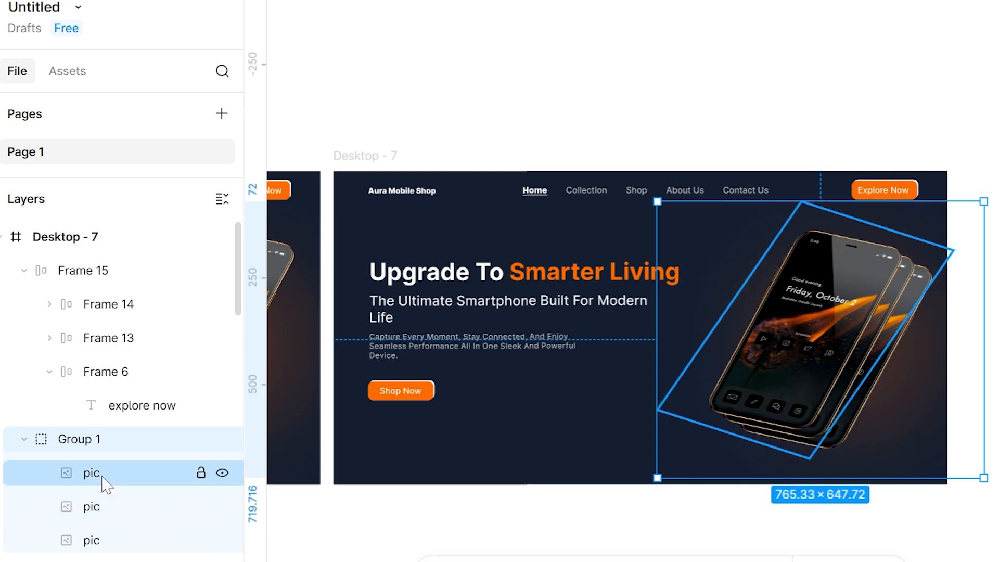
{"action": "key", "text": "Up"}
{"action": "key", "text": "Up"}
{"action": "key", "text": "Up"}
{"action": "key", "text": "Up"}
{"action": "key", "text": "Up"}
{"action": "key", "text": "Up"}
{"action": "key", "text": "Up"}
{"action": "key", "text": "Up"}
{"action": "key", "text": "Up"}
{"action": "key", "text": "Up"}
{"action": "key", "text": "Up"}
{"action": "key", "text": "Up"}
{"action": "key", "text": "Up"}
{"action": "key", "text": "Up"}
{"action": "key", "text": "Up"}
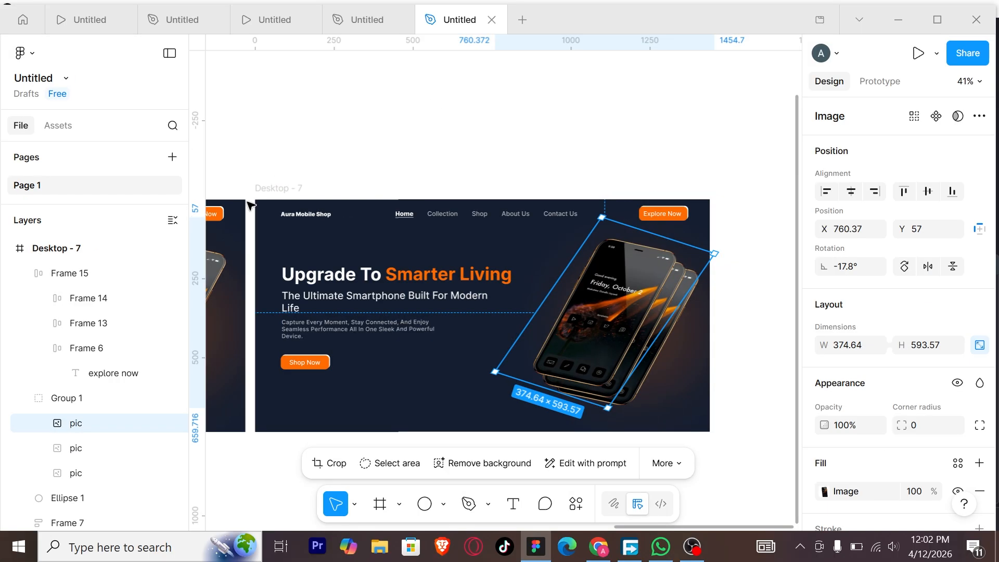
Step: Duplicate the Desktop - 7 frame and place the copy directly beside it, aligned with its top edge
{"action": "left_click", "coordinate": [395, 156]}
{"action": "left_click_drag", "start_coordinate": [320, 188], "coordinate": [637, 167]}
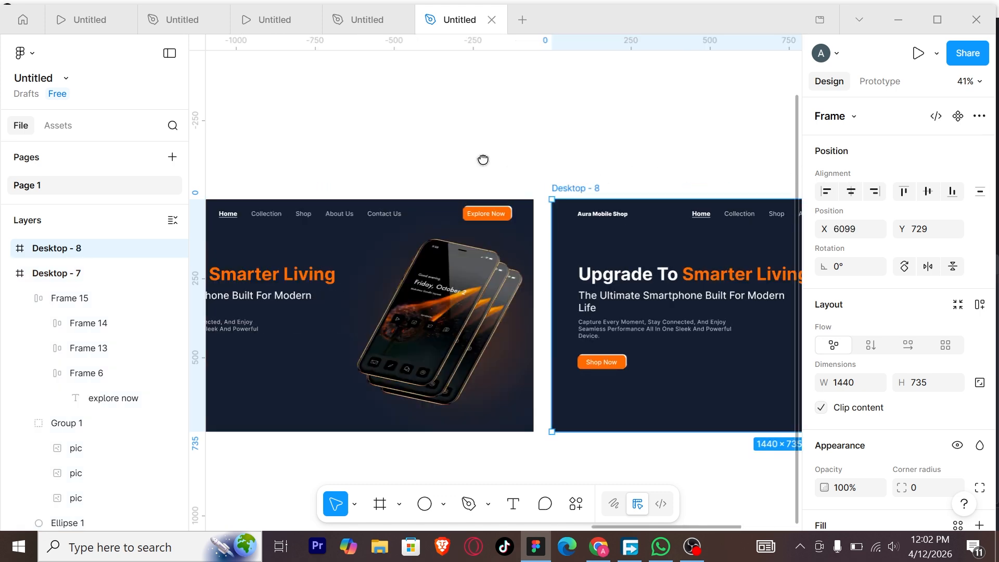
{"action": "scroll", "coordinate": [469, 159], "scroll_direction": "right", "scroll_amount": 5}
Step: Set the opacity of the navigation bar, Frame 15, in Desktop - 8 to 0%
{"action": "left_click", "coordinate": [464, 158]}
{"action": "left_click", "coordinate": [513, 212]}
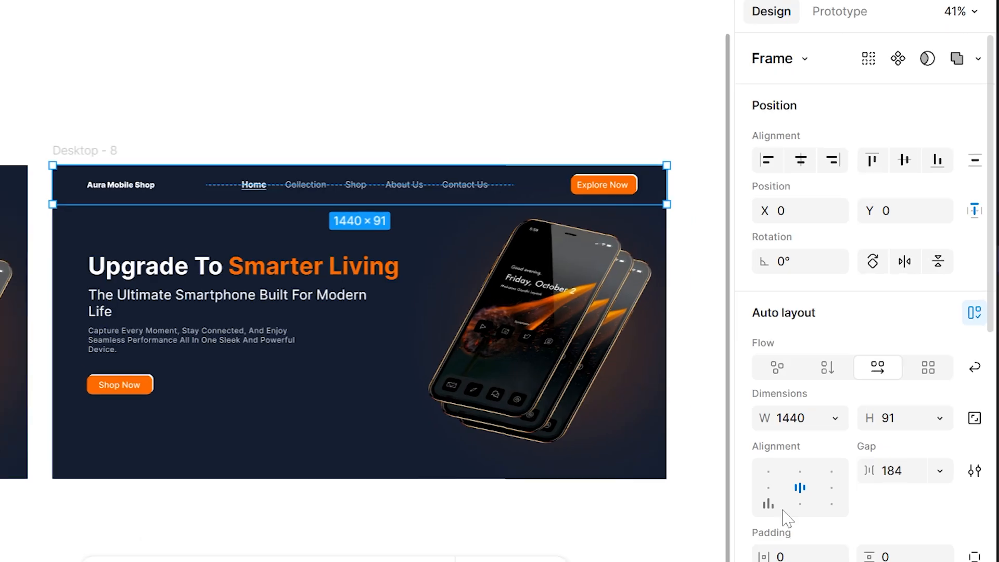
{"action": "scroll", "coordinate": [850, 354], "scroll_direction": "down", "scroll_amount": 5}
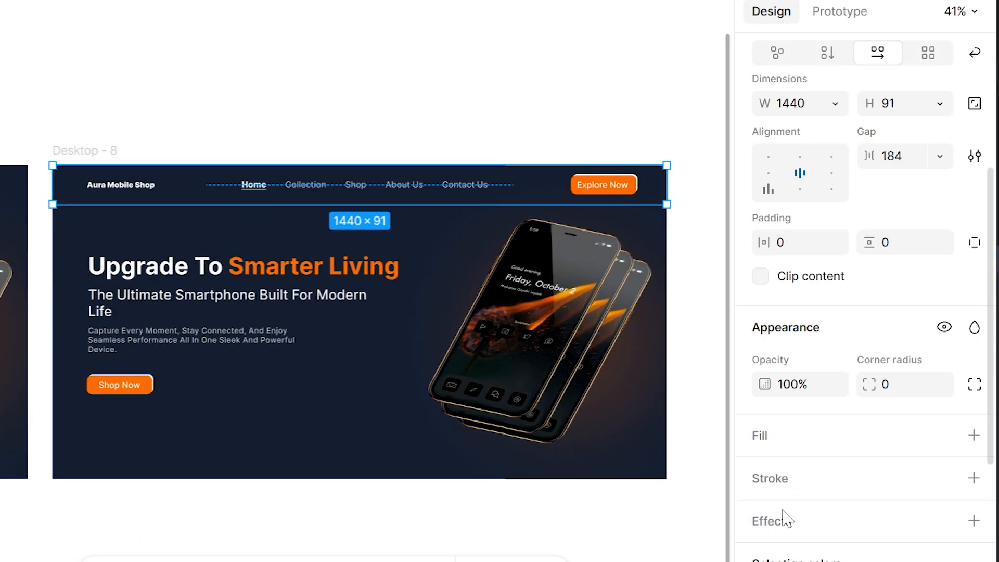
{"action": "left_click", "coordinate": [796, 385]}
{"action": "type", "text": "0"}
{"action": "key", "text": "Return"}
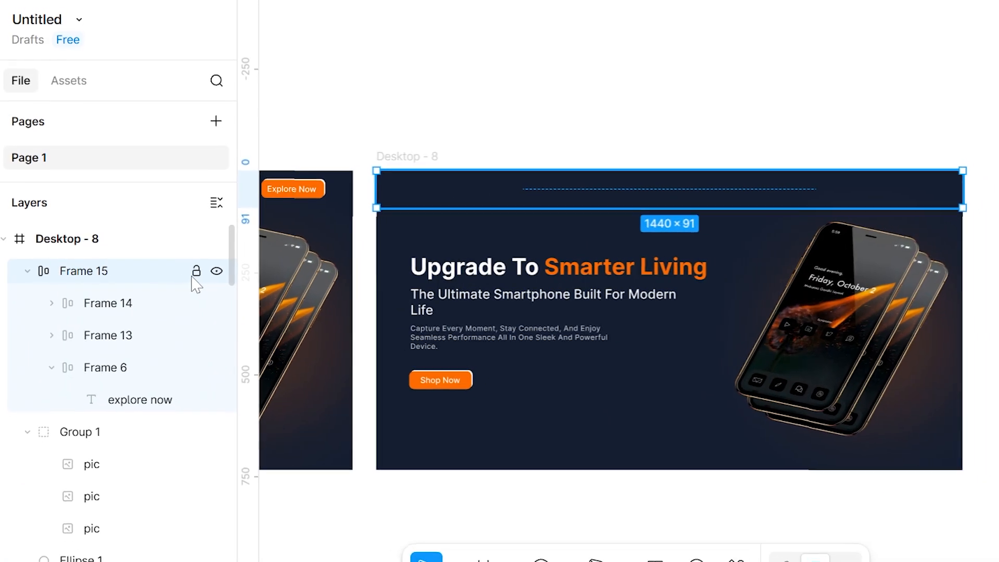
Step: Set the opacity of the hero text block, Frame 7, in Desktop - 8 to 0%
{"action": "left_click", "coordinate": [573, 318]}
{"action": "left_click", "coordinate": [926, 366]}
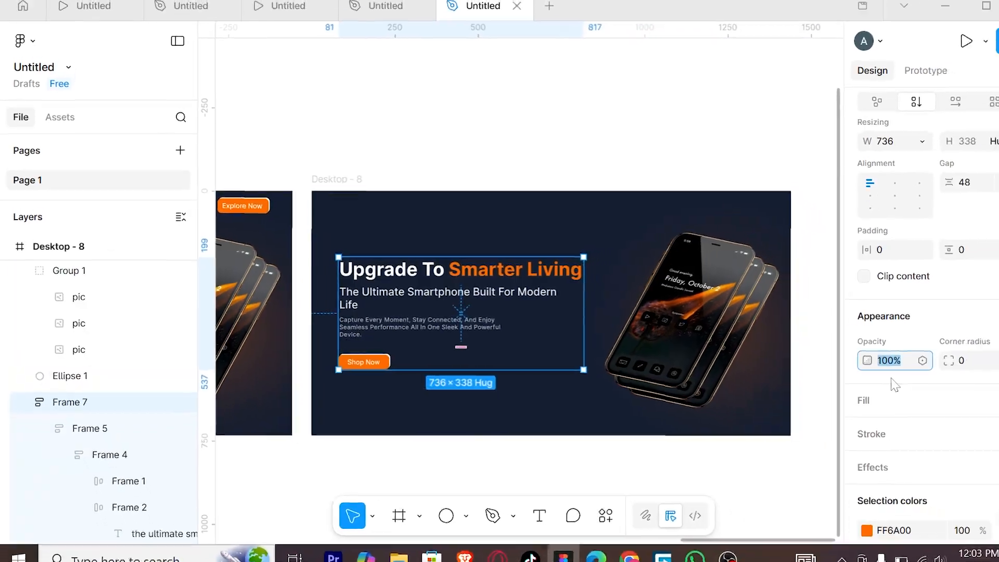
{"action": "type", "text": "0"}
{"action": "key", "text": "Return"}
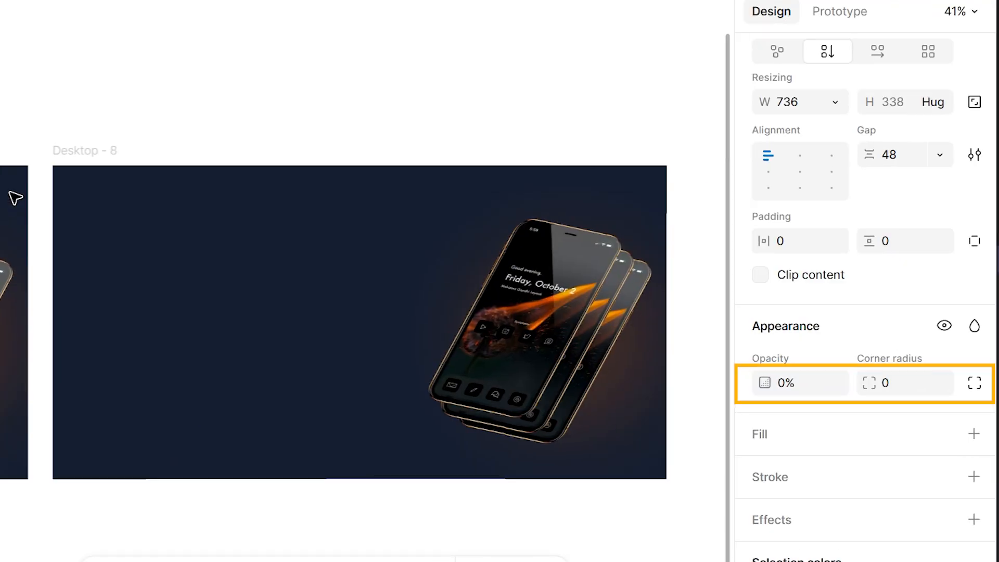
{"action": "left_click", "coordinate": [99, 95]}
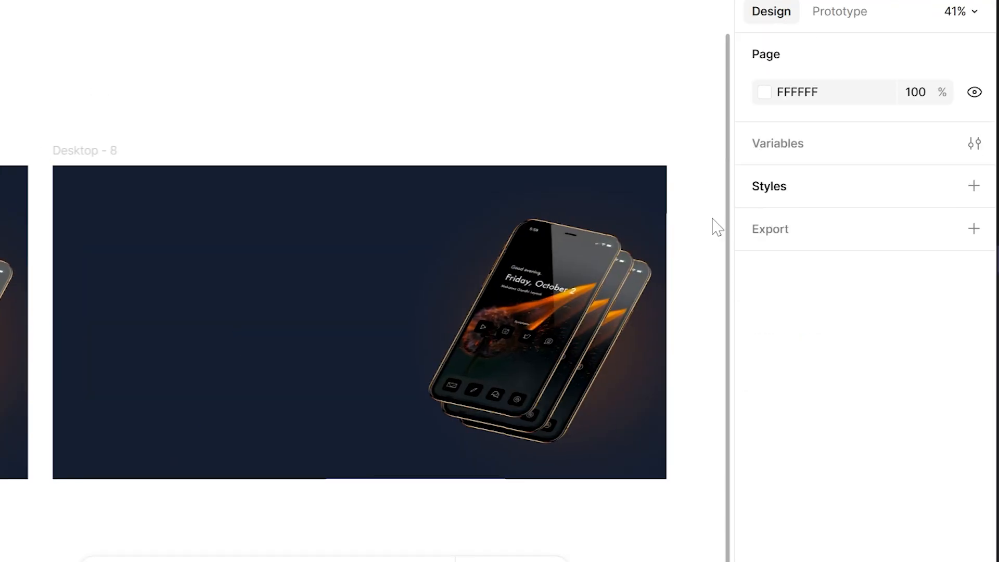
Step: Stack the three phone pictures of Group 1 in Desktop - 8 by aligning their horizontal and vertical centers
{"action": "left_click", "coordinate": [557, 284]}
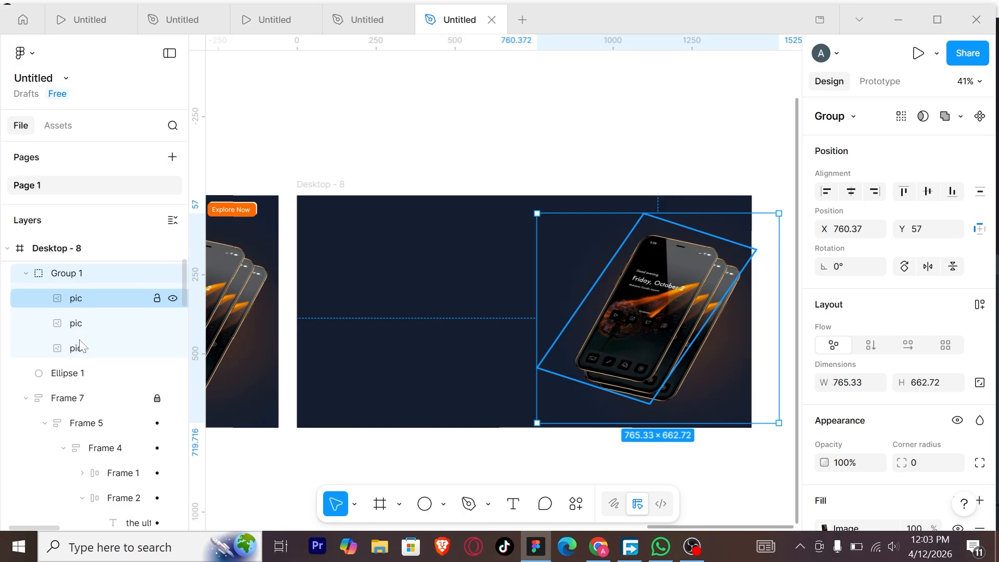
{"action": "left_click", "coordinate": [78, 345]}
{"action": "left_click", "coordinate": [78, 297], "text": "shift"}
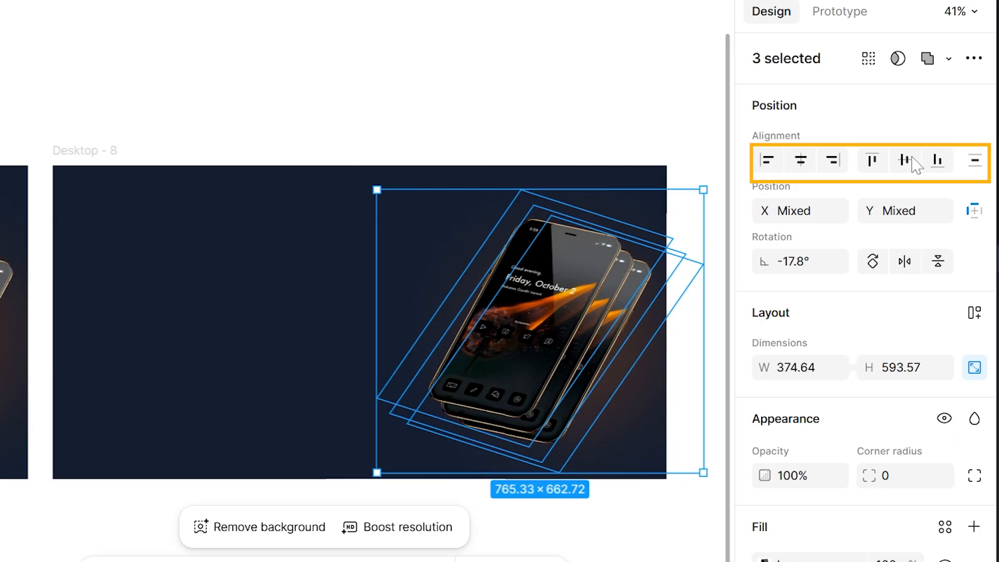
{"action": "left_click", "coordinate": [800, 160]}
{"action": "left_click", "coordinate": [905, 160]}
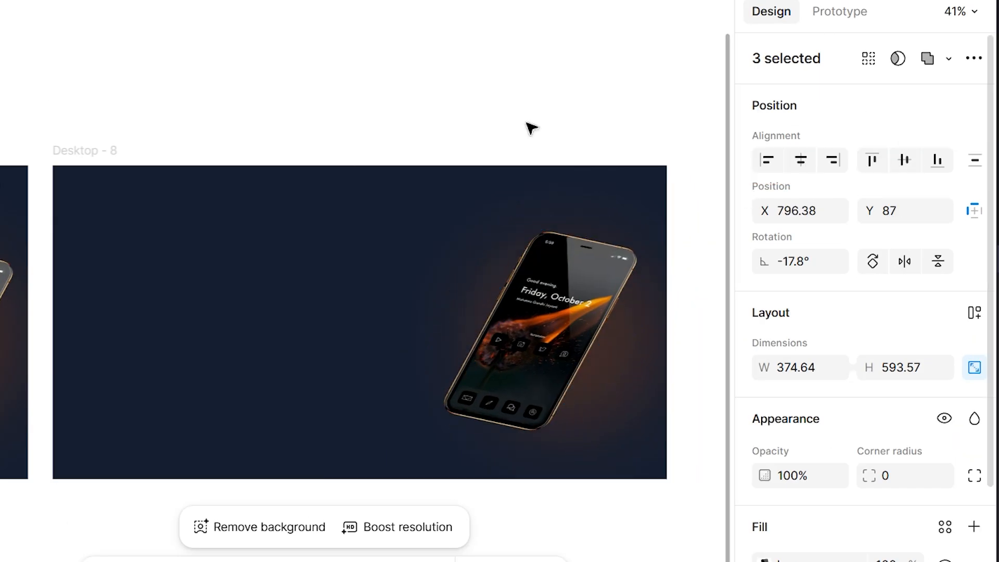
Step: Group the stacked phones with the Ellipse 1 glow and center the group horizontally and vertically in Desktop - 8
{"action": "key", "text": "ctrl+g"}
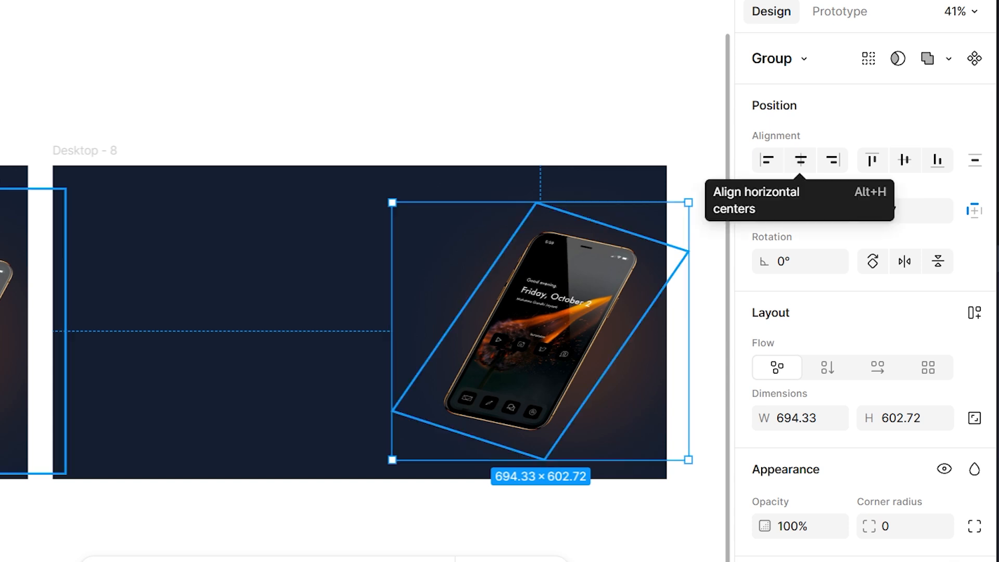
{"action": "left_click", "coordinate": [3, 333], "text": "shift"}
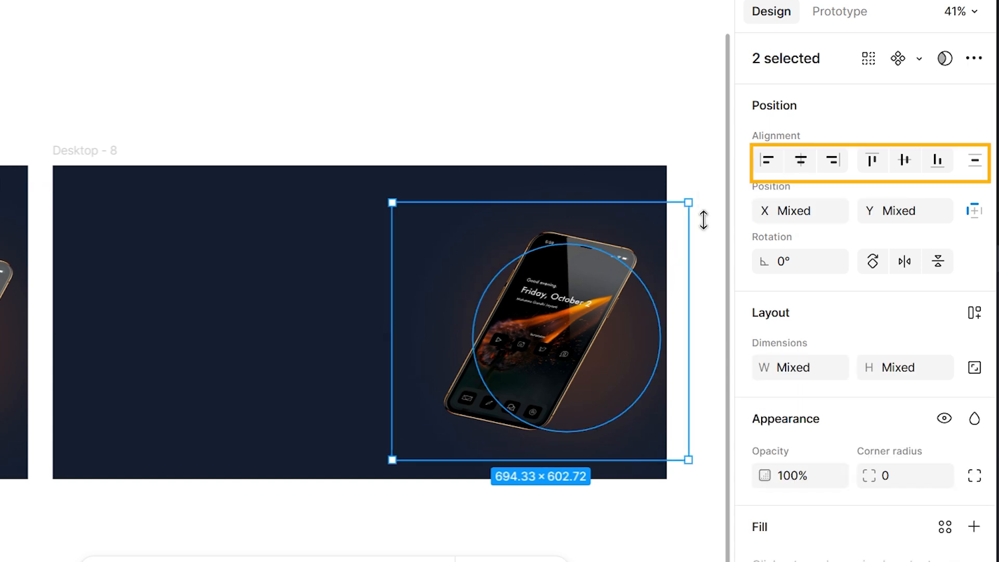
{"action": "left_click", "coordinate": [801, 159]}
{"action": "left_click", "coordinate": [904, 160]}
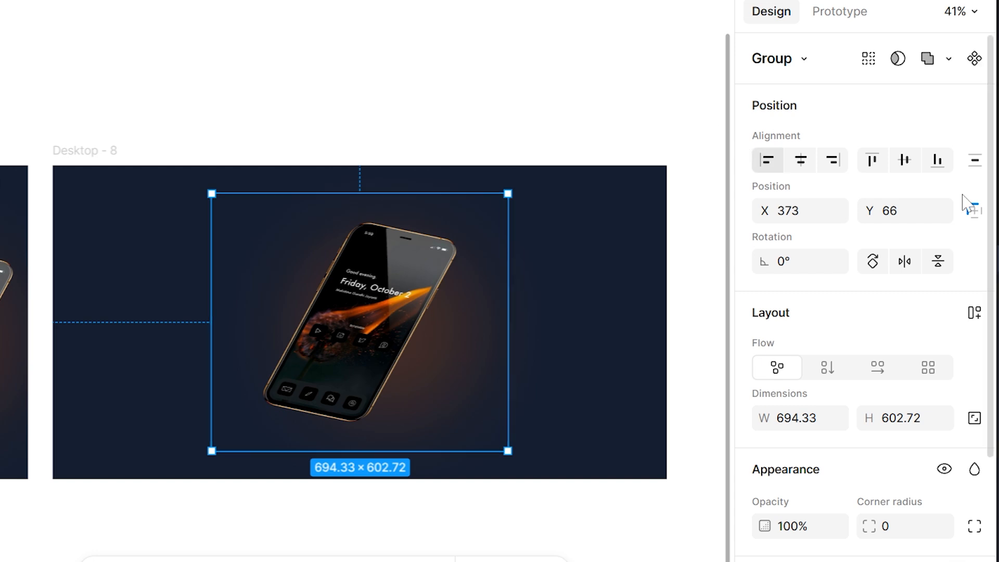
Step: Rotate the centered phone group clockwise until the phone stands nearly upright, and lock Group 2
{"action": "left_click_drag", "start_coordinate": [764, 262], "coordinate": [710, 252]}
{"action": "left_click", "coordinate": [211, 69]}
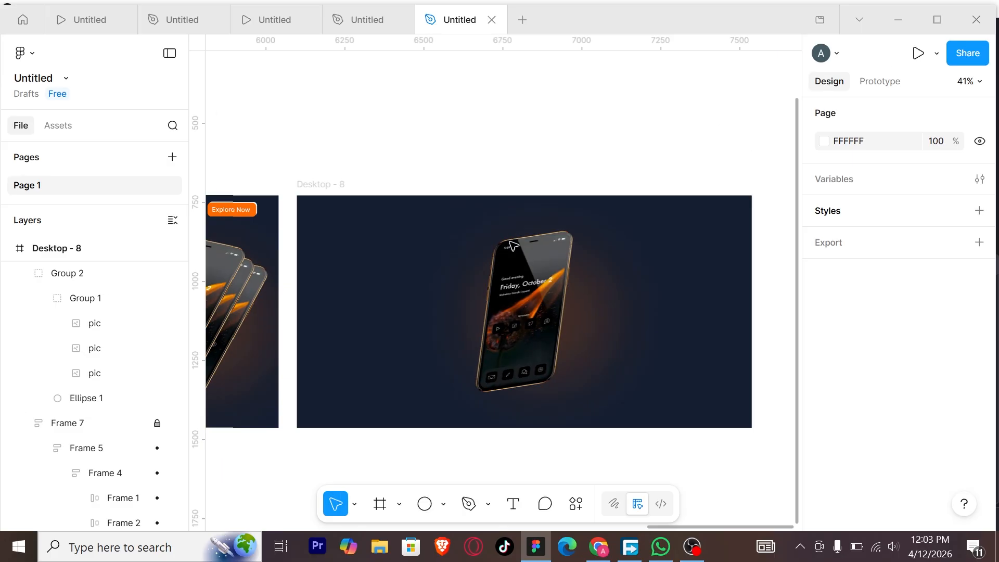
{"action": "left_click", "coordinate": [134, 271]}
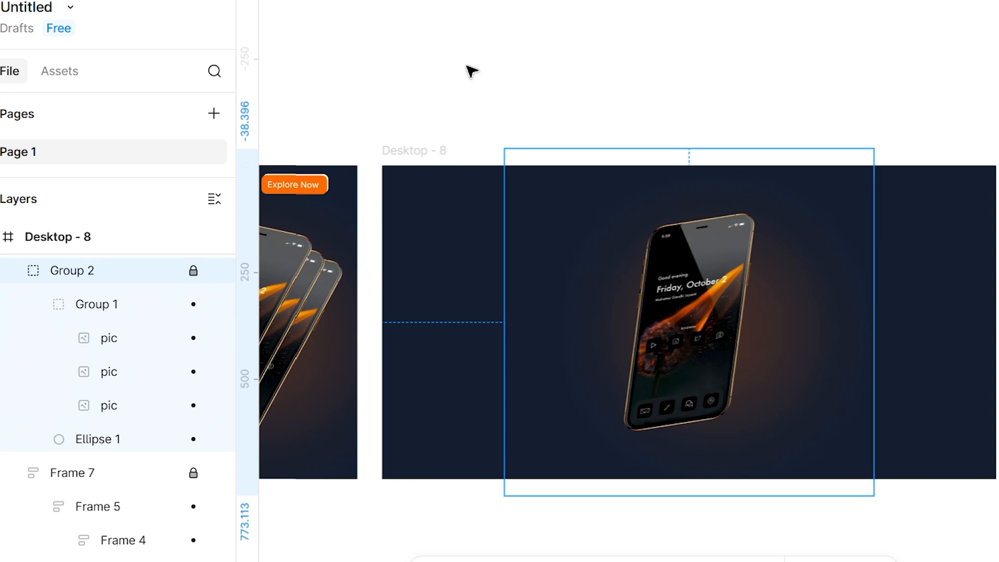
{"action": "left_click", "coordinate": [469, 70]}
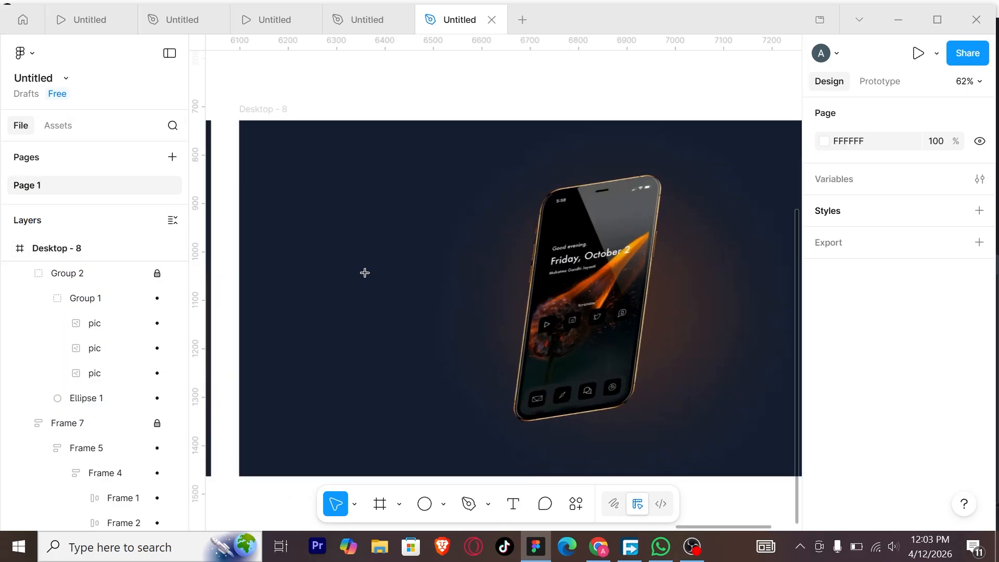
Step: Draw a rectangle about 277 × 184 beside the phone in Desktop - 8 and give it a Glass effect
{"action": "key", "text": "r"}
{"action": "left_click_drag", "start_coordinate": [297, 203], "coordinate": [430, 292]}
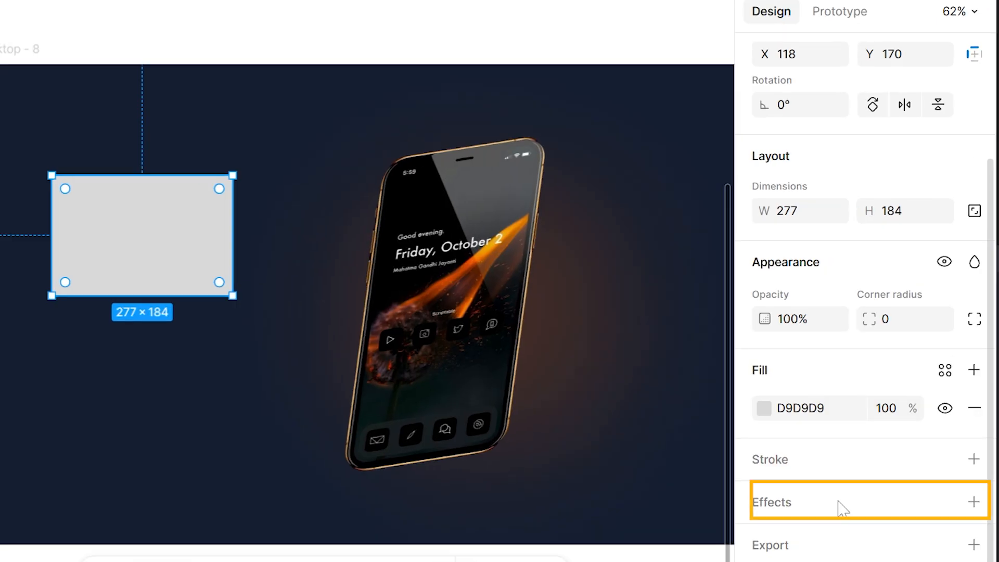
{"action": "left_click", "coordinate": [974, 502]}
{"action": "left_click", "coordinate": [541, 386]}
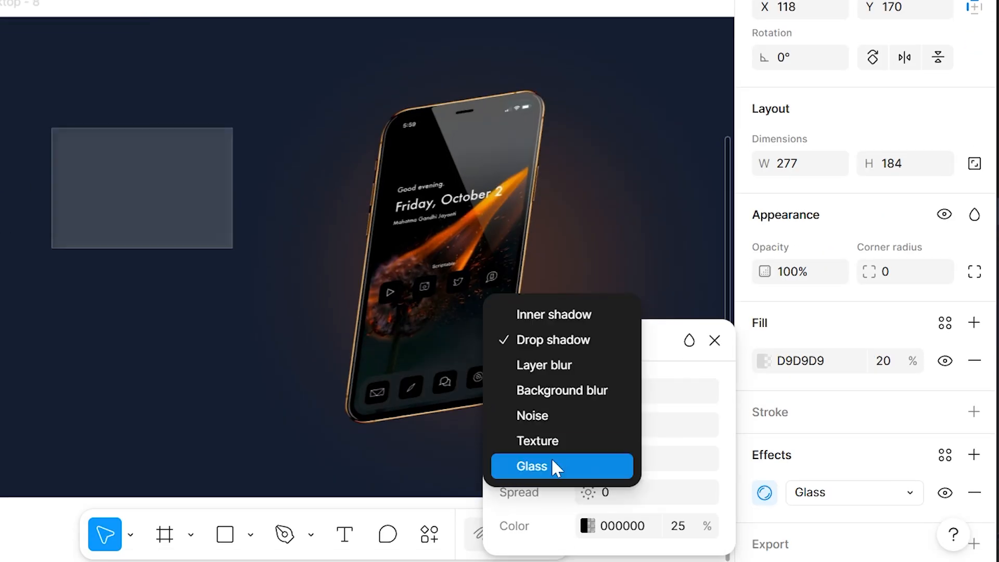
{"action": "left_click", "coordinate": [552, 461]}
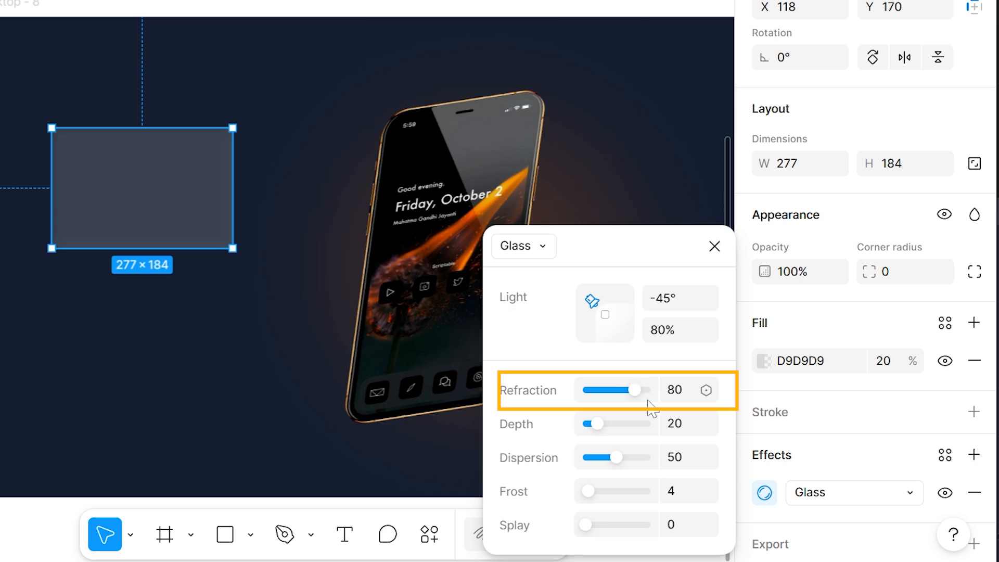
Step: Set the rectangle's Glass effect to refraction 100, depth 44 and dispersion 94
{"action": "left_click_drag", "start_coordinate": [660, 400], "coordinate": [683, 423]}
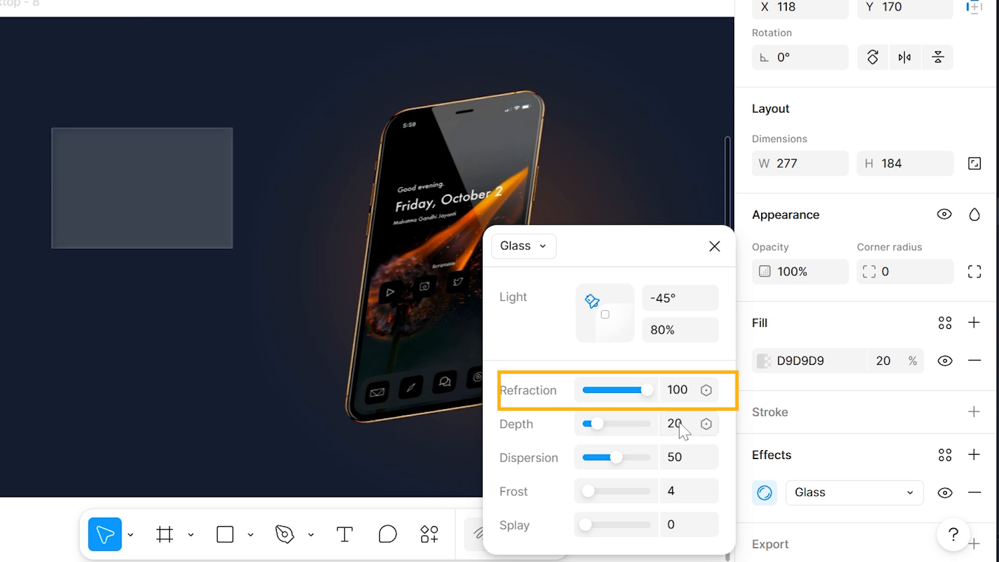
{"action": "left_click", "coordinate": [681, 424]}
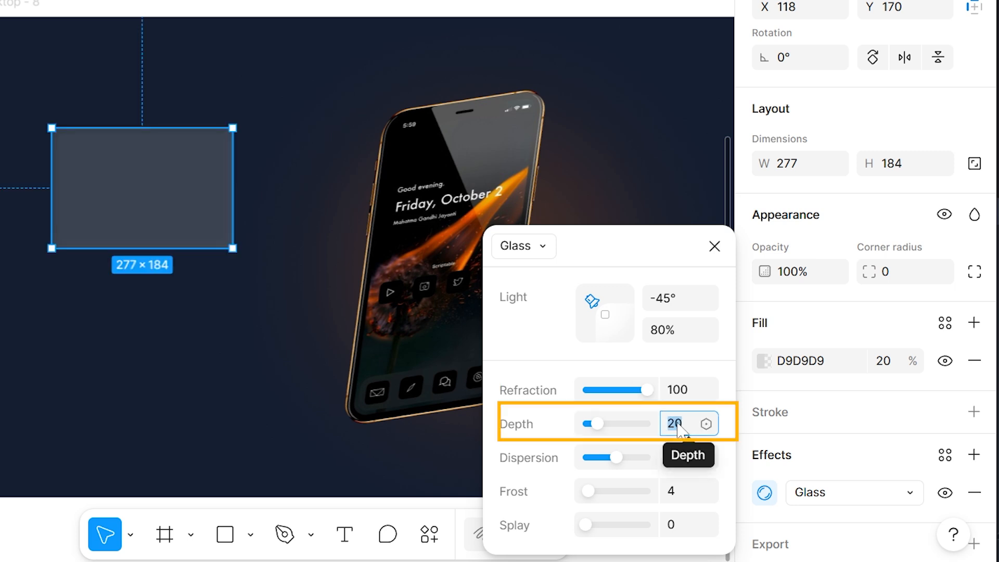
{"action": "type", "text": "44"}
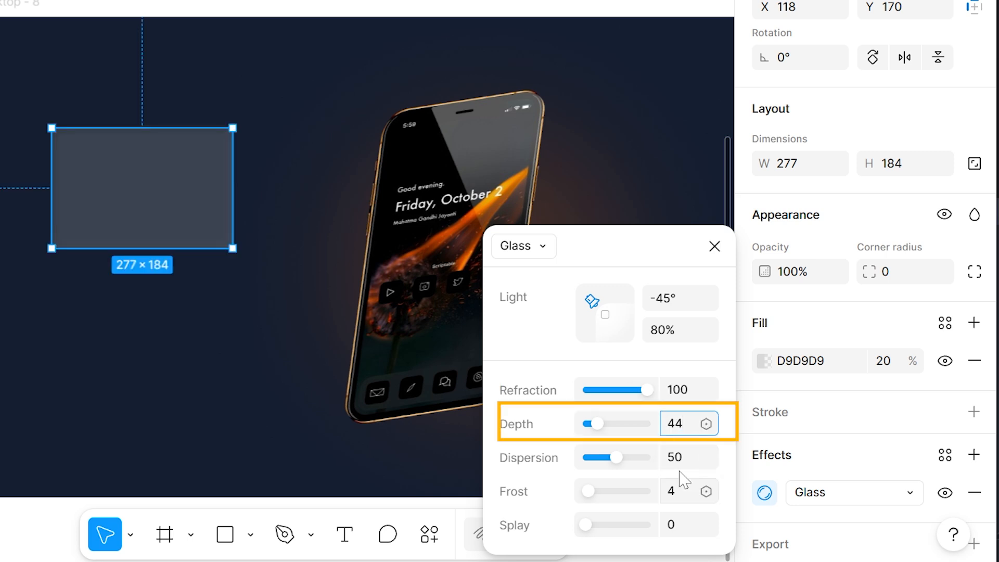
{"action": "left_click", "coordinate": [682, 459]}
{"action": "type", "text": "94"}
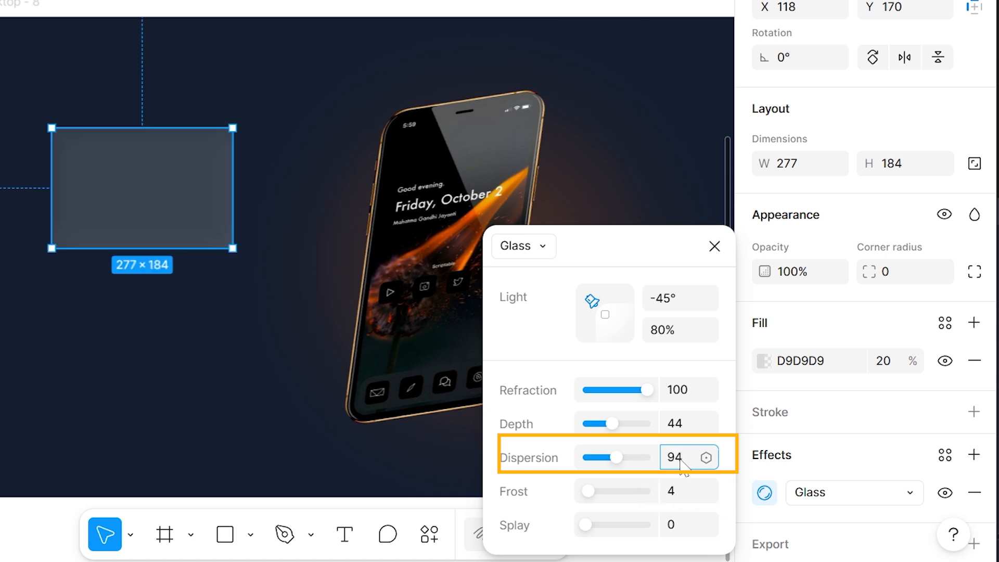
{"action": "key", "text": "Return"}
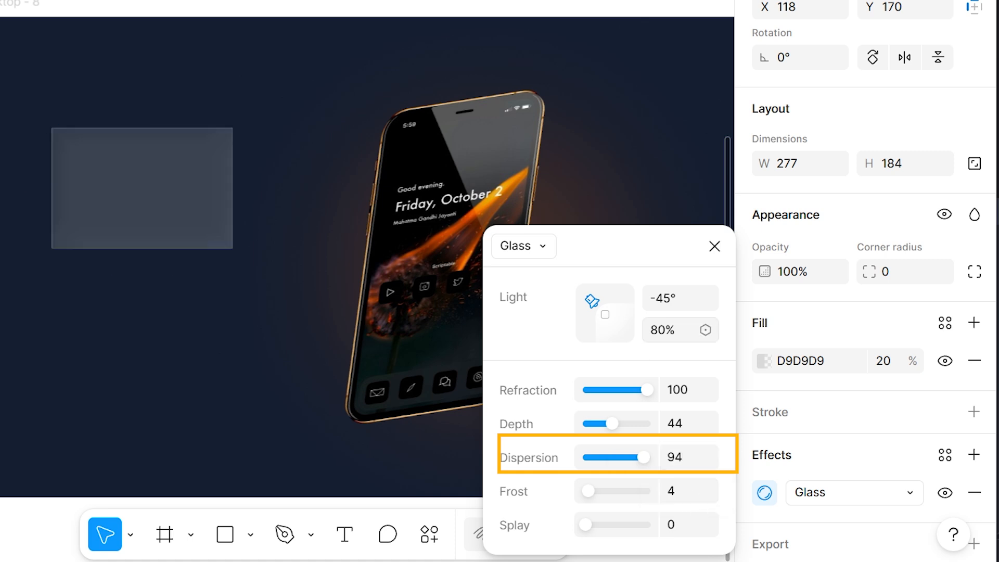
Step: Remove the glass rectangle's fill and reduce its Glass depth to 3
{"action": "left_click", "coordinate": [975, 360]}
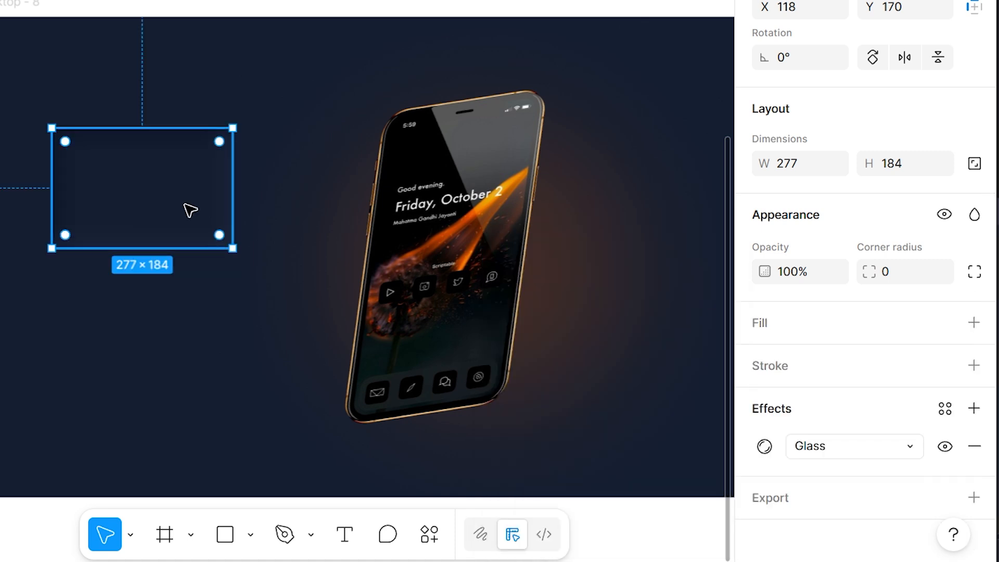
{"action": "left_click", "coordinate": [764, 446]}
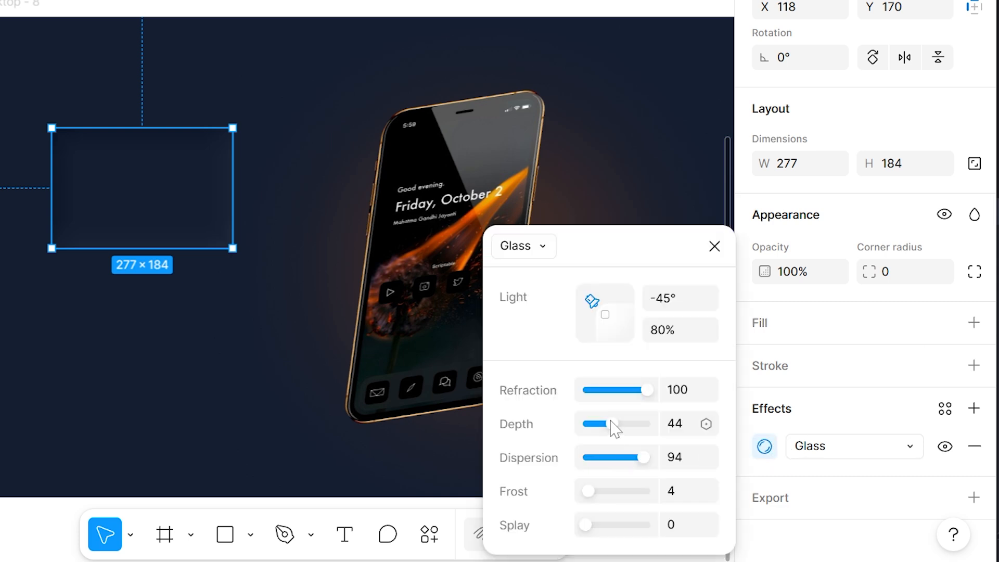
{"action": "left_click_drag", "start_coordinate": [612, 423], "coordinate": [595, 421]}
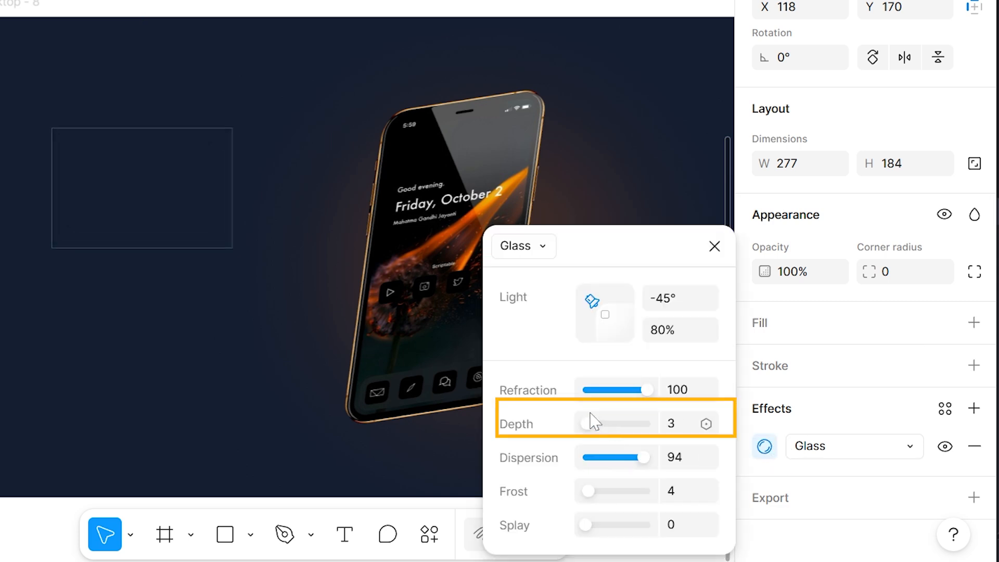
{"action": "left_click", "coordinate": [191, 322]}
Step: Add a drop shadow to the glass rectangle with X -3, Y 3 and blur 0
{"action": "left_click", "coordinate": [154, 241]}
{"action": "scroll", "coordinate": [966, 307], "scroll_direction": "down", "scroll_amount": 3}
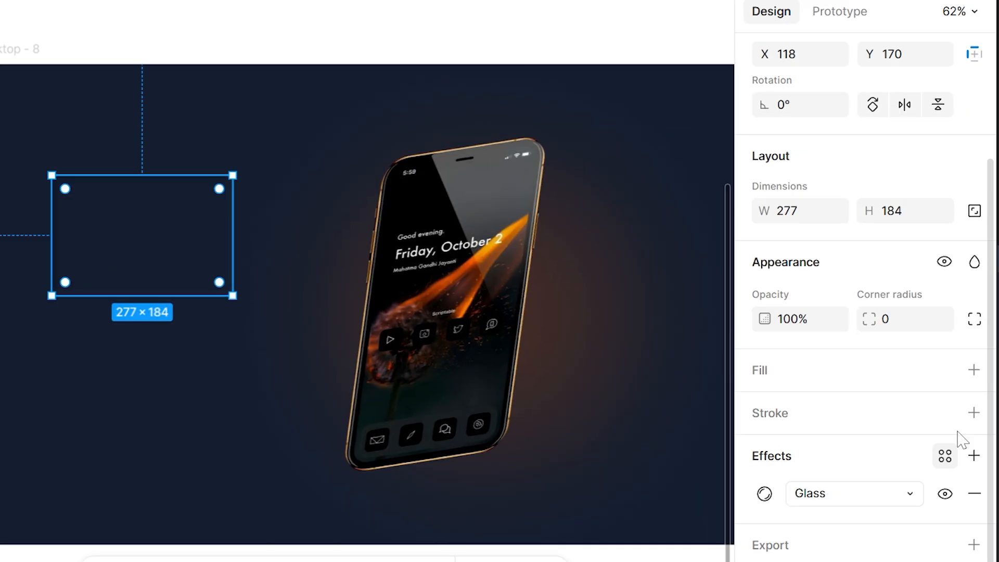
{"action": "left_click", "coordinate": [979, 410]}
{"action": "left_click", "coordinate": [621, 423]}
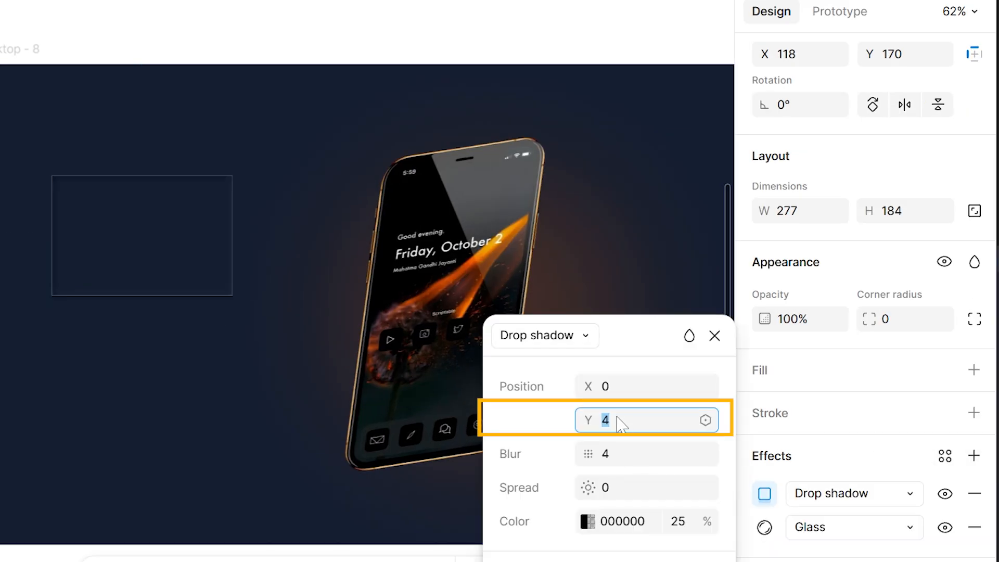
{"action": "type", "text": "3"}
{"action": "left_click", "coordinate": [631, 392]}
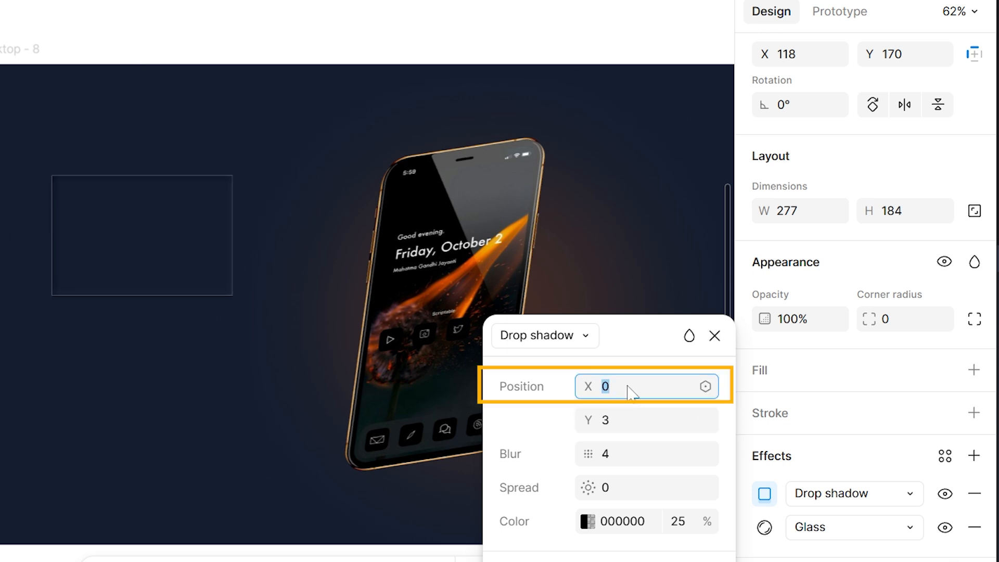
{"action": "type", "text": "-3"}
{"action": "left_click", "coordinate": [626, 465]}
{"action": "type", "text": "0"}
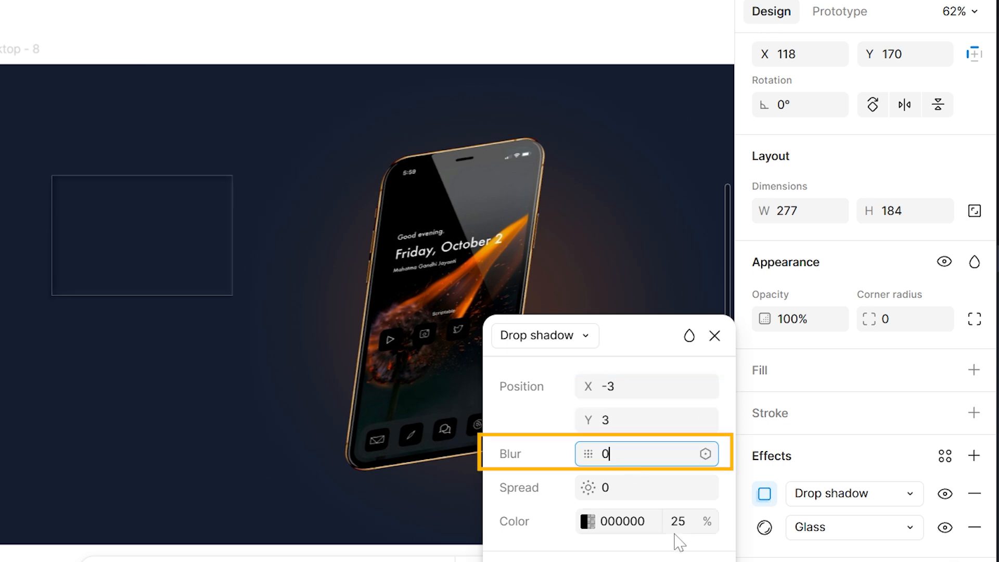
Step: Set the rectangle's drop shadow colour to orange FF6A00 at 100% opacity
{"action": "left_click", "coordinate": [696, 522]}
{"action": "key", "text": "Return"}
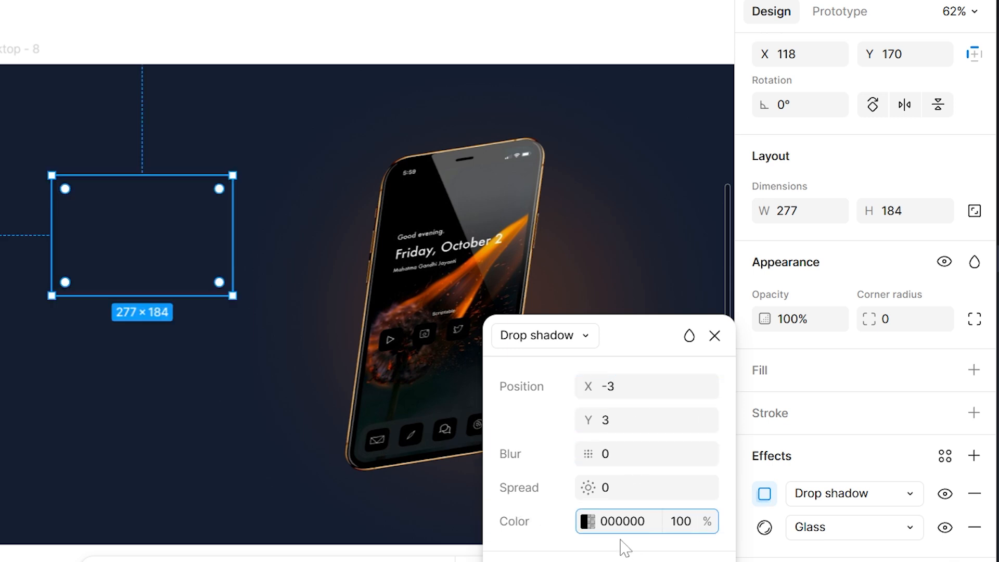
{"action": "left_click", "coordinate": [586, 522]}
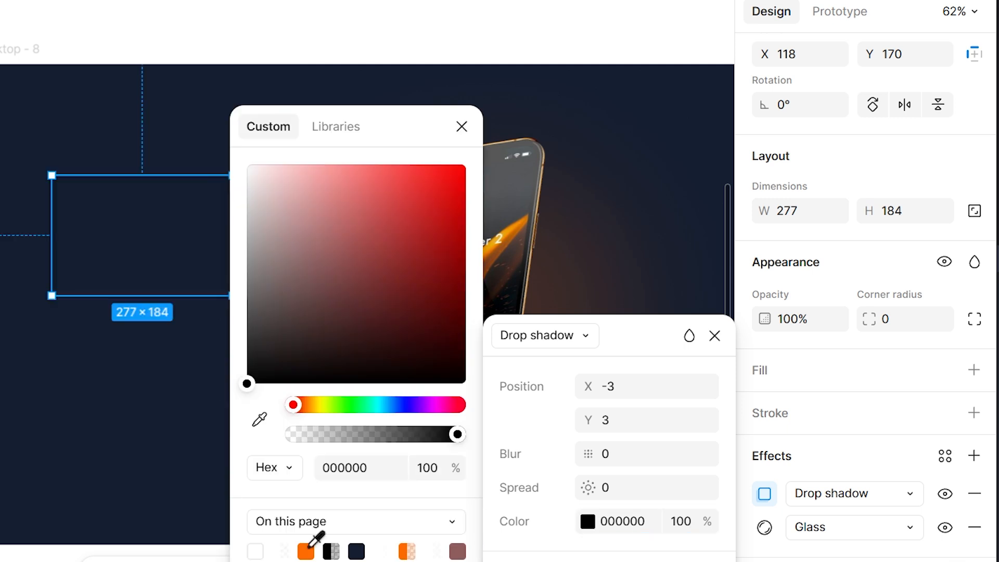
{"action": "left_click", "coordinate": [305, 551]}
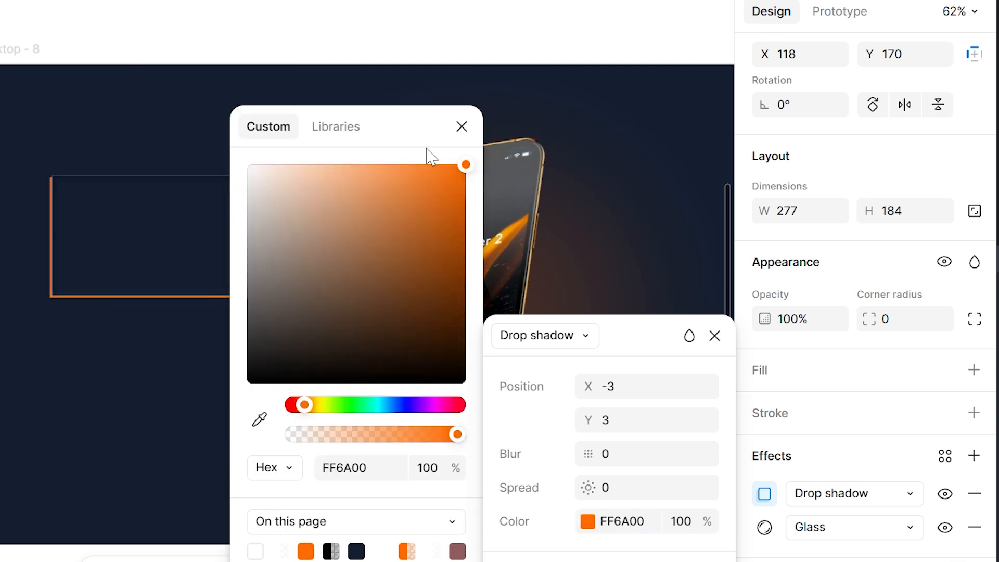
{"action": "left_click", "coordinate": [462, 127]}
{"action": "left_click", "coordinate": [234, 391]}
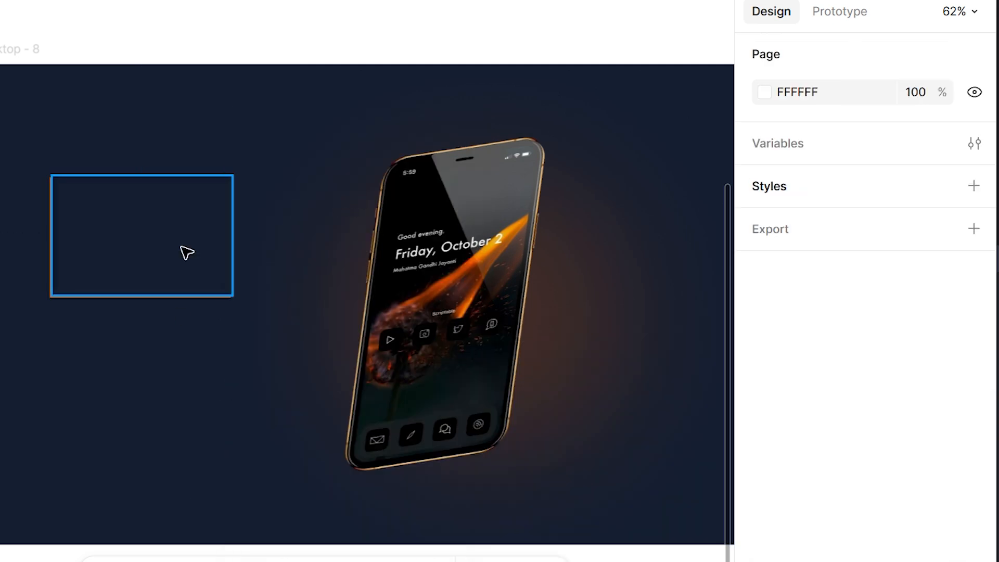
Step: Give the glass rectangle a corner radius of 12
{"action": "scroll", "coordinate": [906, 388], "scroll_direction": "down", "scroll_amount": 2}
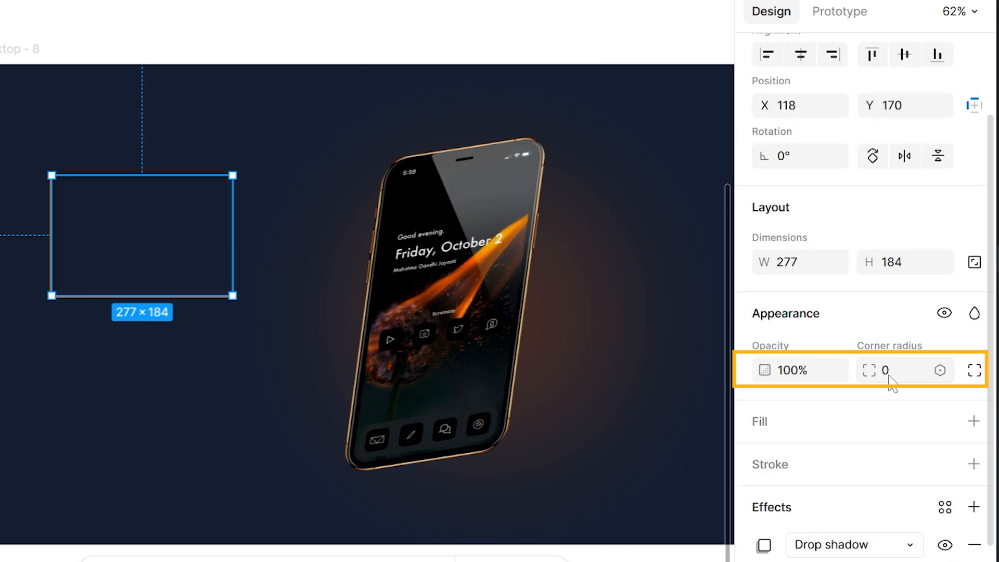
{"action": "left_click", "coordinate": [891, 375]}
{"action": "type", "text": "12"}
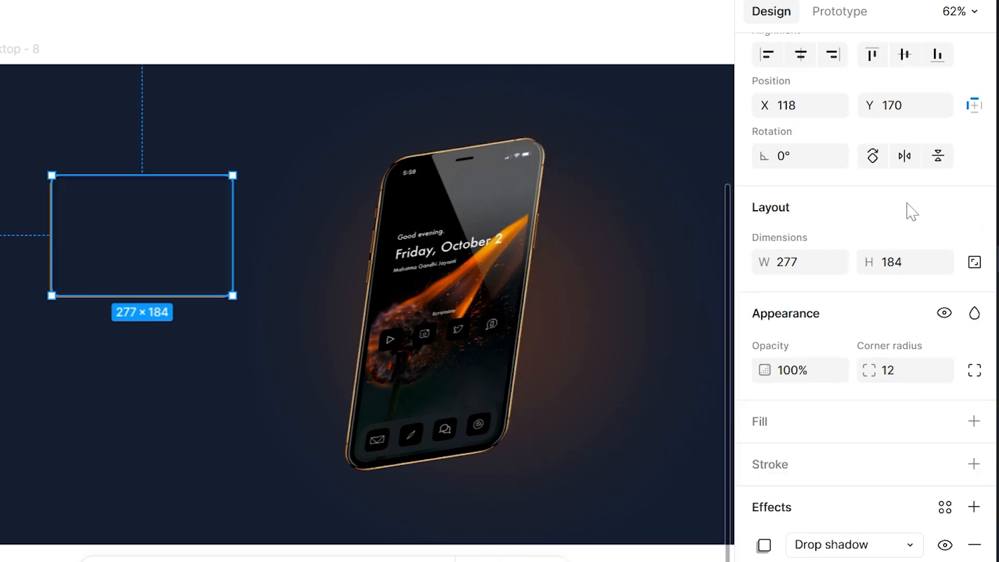
Step: Set the drop shadow's Y offset to a negative value so the orange edge runs along the rectangle's top
{"action": "scroll", "coordinate": [895, 312], "scroll_direction": "down", "scroll_amount": 2}
{"action": "left_click", "coordinate": [765, 460]}
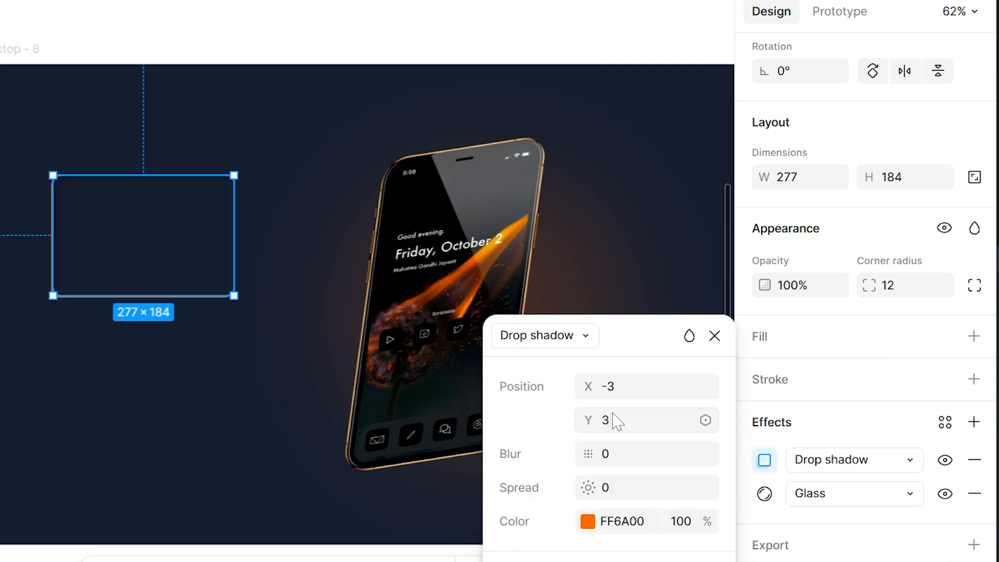
{"action": "left_click_drag", "start_coordinate": [588, 419], "coordinate": [595, 419]}
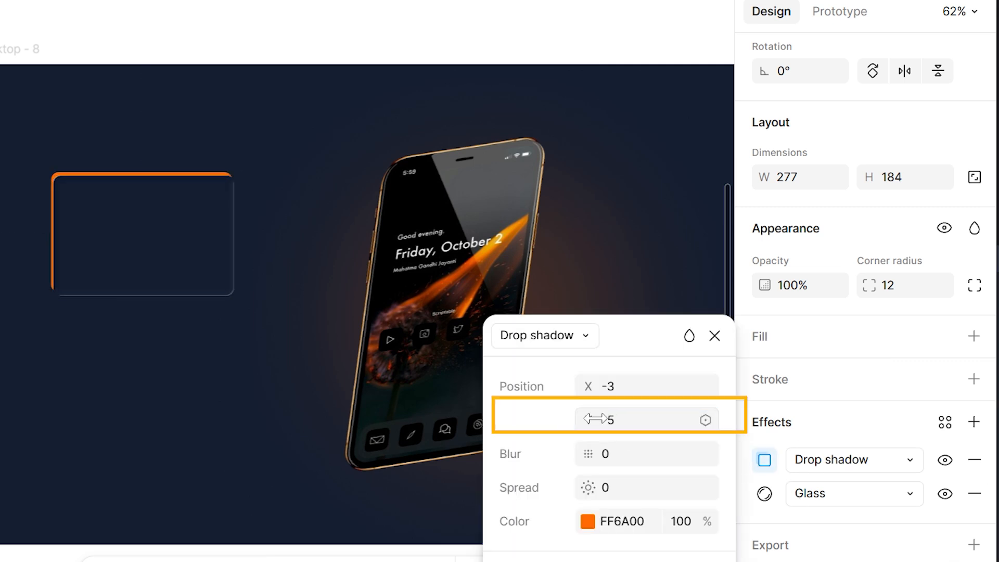
{"action": "left_click", "coordinate": [613, 427]}
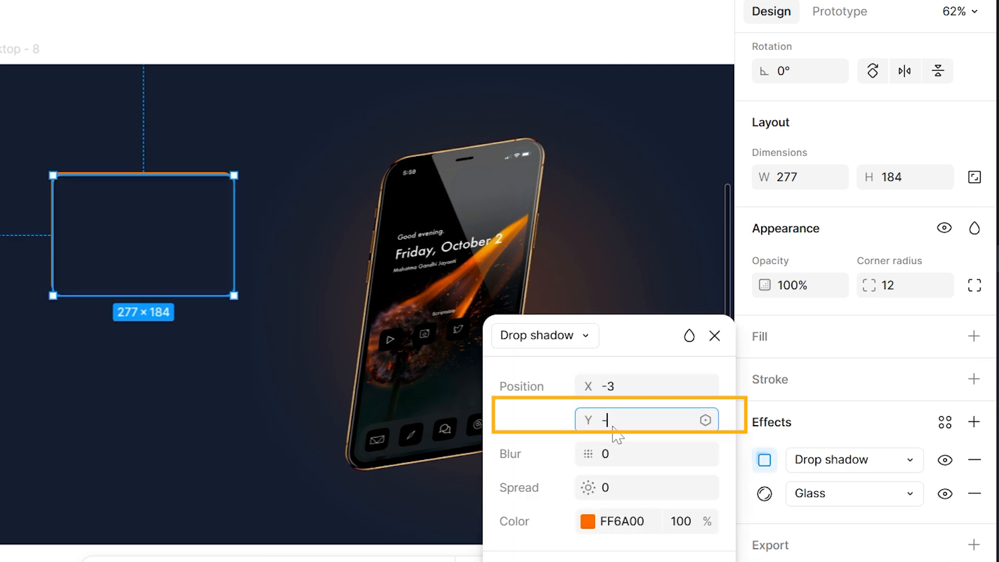
{"action": "left_click", "coordinate": [272, 352]}
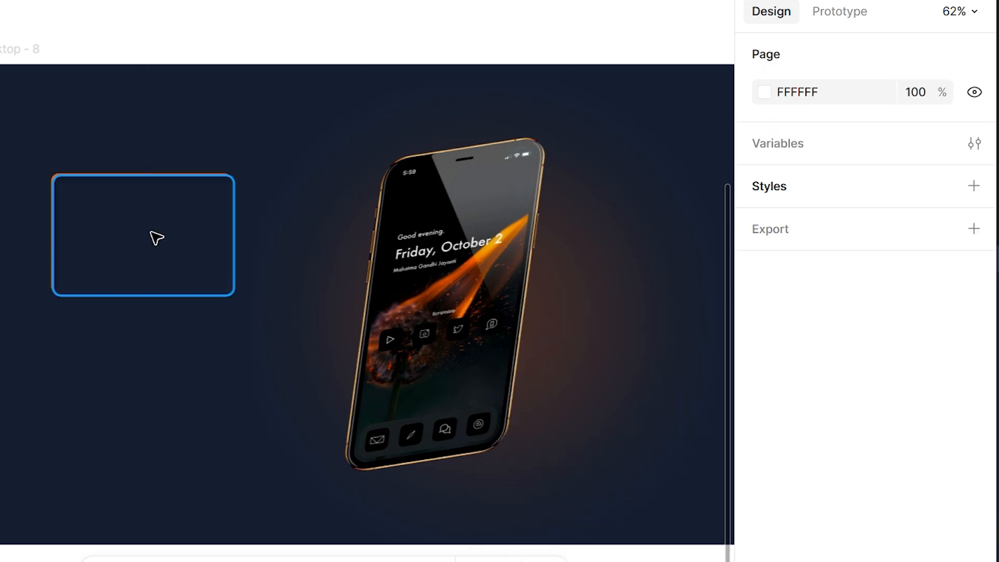
Step: Widen the glass rectangle to 291 × 184
{"action": "left_click", "coordinate": [229, 234]}
{"action": "left_click_drag", "start_coordinate": [433, 242], "coordinate": [438, 241]}
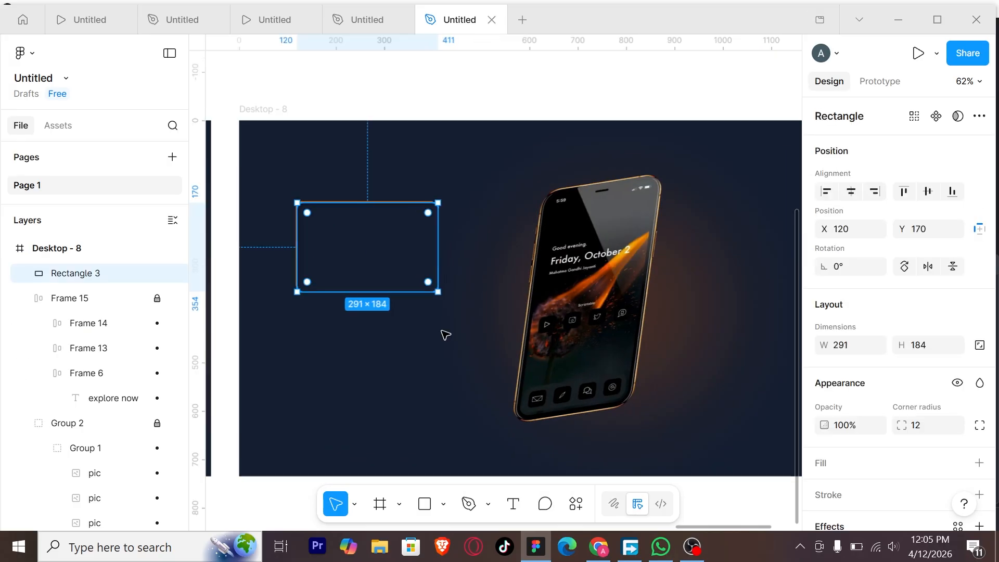
{"action": "left_click", "coordinate": [444, 335]}
Step: Add the text "Camera" inside the glass rectangle and set its font size to 24
{"action": "scroll", "coordinate": [346, 242], "scroll_direction": "up", "scroll_amount": 3}
{"action": "key", "text": "t"}
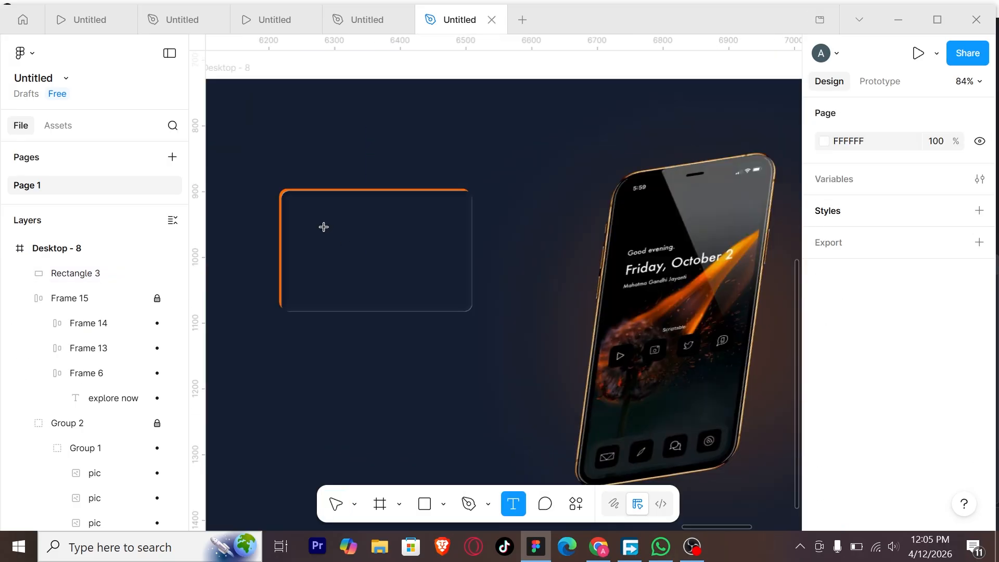
{"action": "left_click", "coordinate": [324, 227]}
{"action": "type", "text": "Camera"}
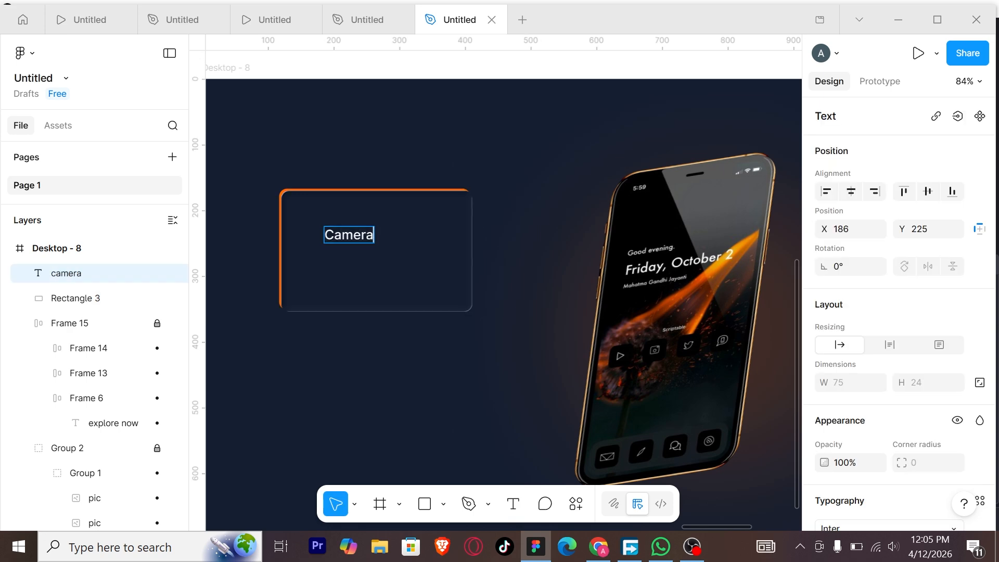
{"action": "key", "text": "ctrl+a"}
{"action": "scroll", "coordinate": [926, 266], "scroll_direction": "down", "scroll_amount": 3}
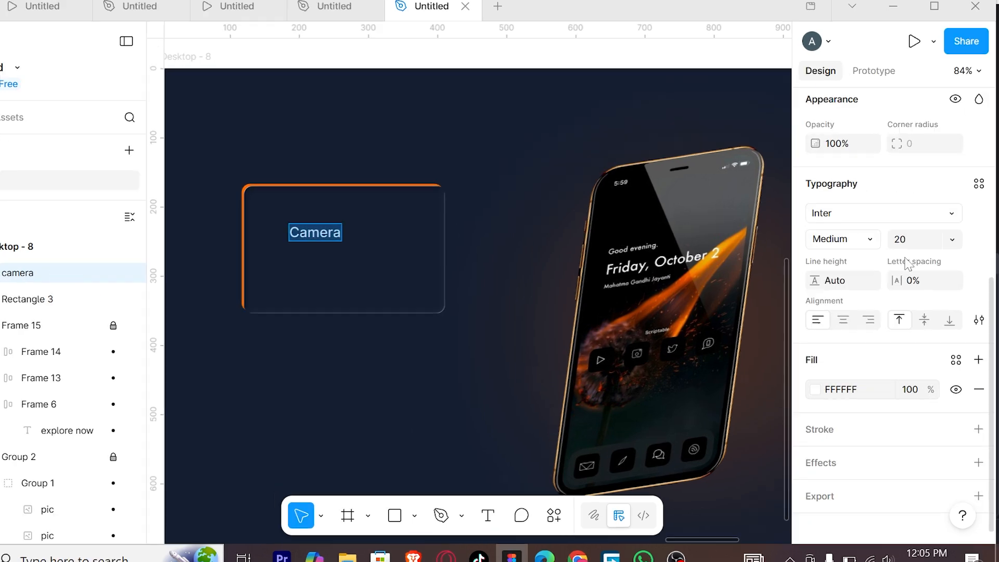
{"action": "left_click", "coordinate": [908, 250]}
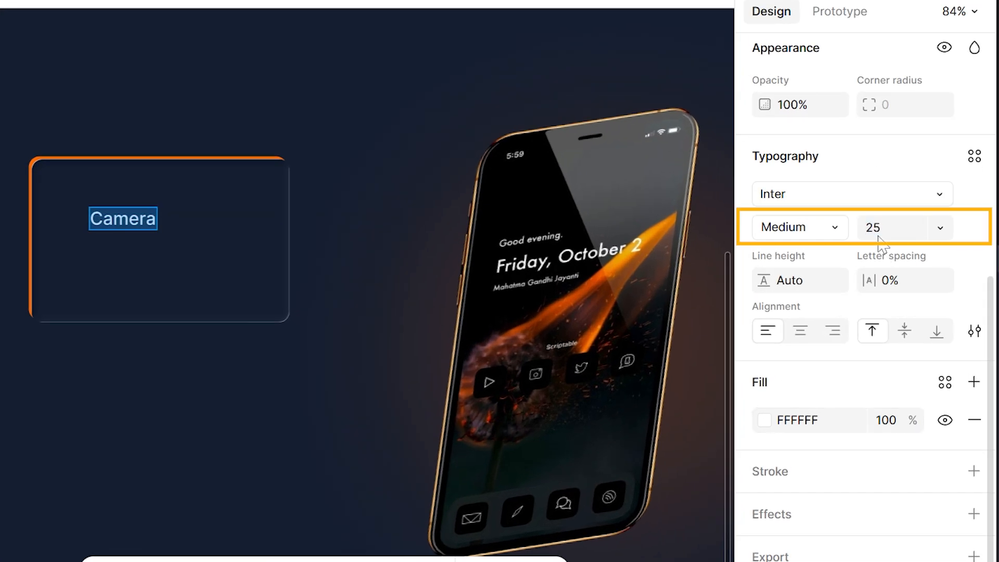
{"action": "type", "text": "24"}
{"action": "key", "text": "Return"}
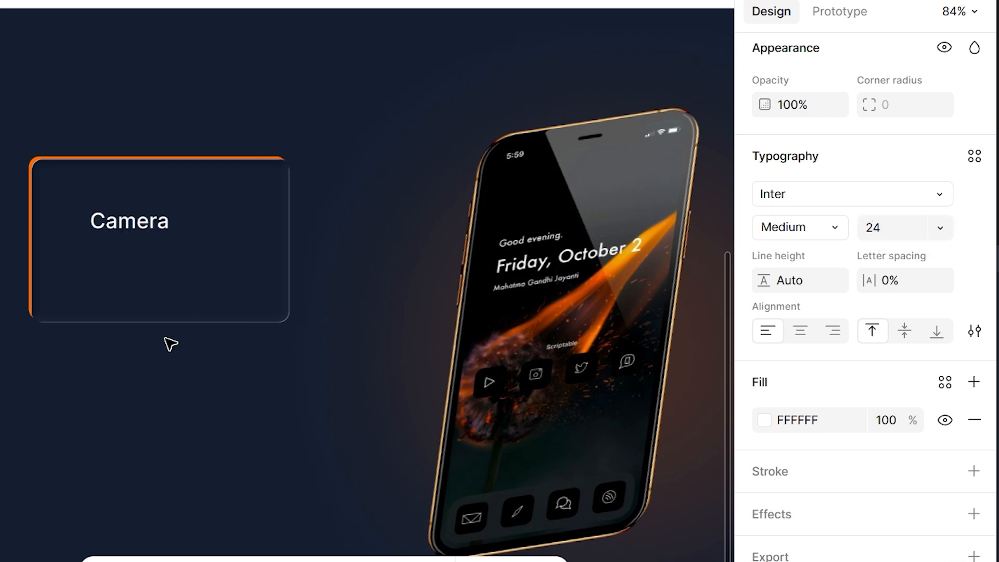
Step: Wrap the Camera text in an auto layout frame and move it slightly higher in the card
{"action": "key", "text": "Escape"}
{"action": "key", "text": "shift+a"}
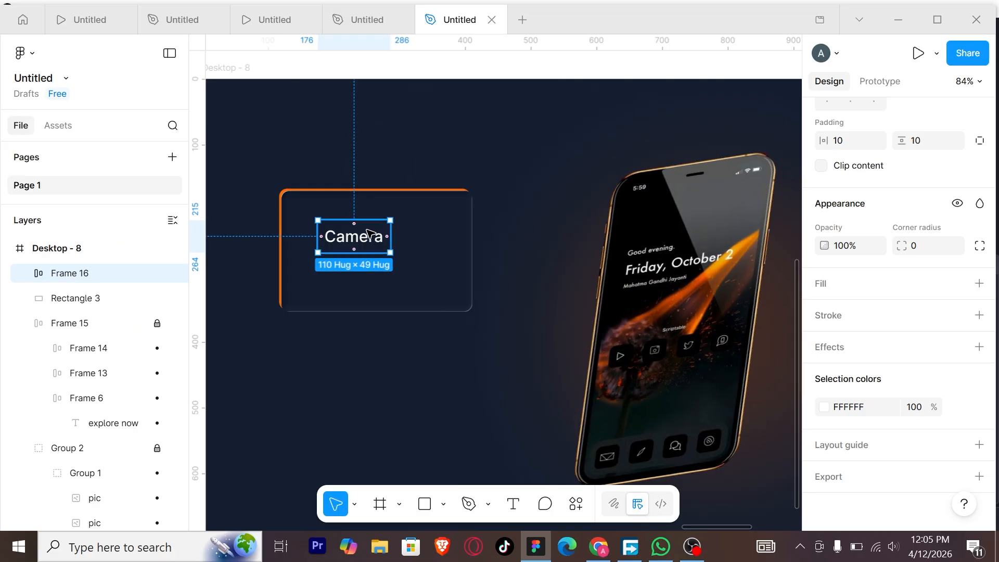
{"action": "left_click_drag", "start_coordinate": [367, 242], "coordinate": [372, 231]}
{"action": "scroll", "coordinate": [872, 313], "scroll_direction": "up", "scroll_amount": 3}
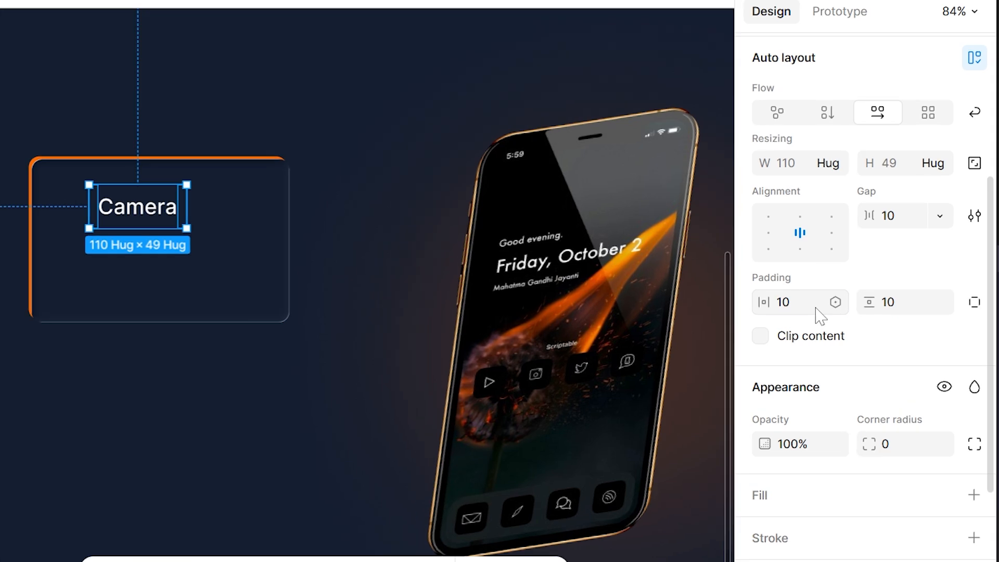
Step: Set the Camera frame's horizontal and vertical padding to 3 and duplicate the frame directly below it
{"action": "left_click", "coordinate": [861, 302]}
{"action": "type", "text": "3"}
{"action": "key", "text": "Tab"}
{"action": "type", "text": "3"}
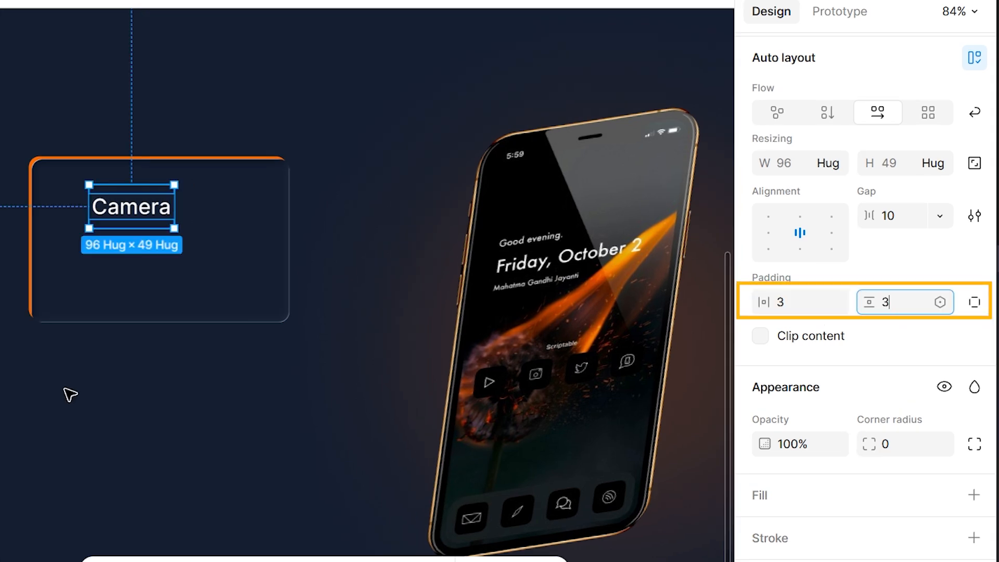
{"action": "left_click", "coordinate": [67, 309]}
{"action": "left_click_drag", "start_coordinate": [118, 208], "coordinate": [116, 259]}
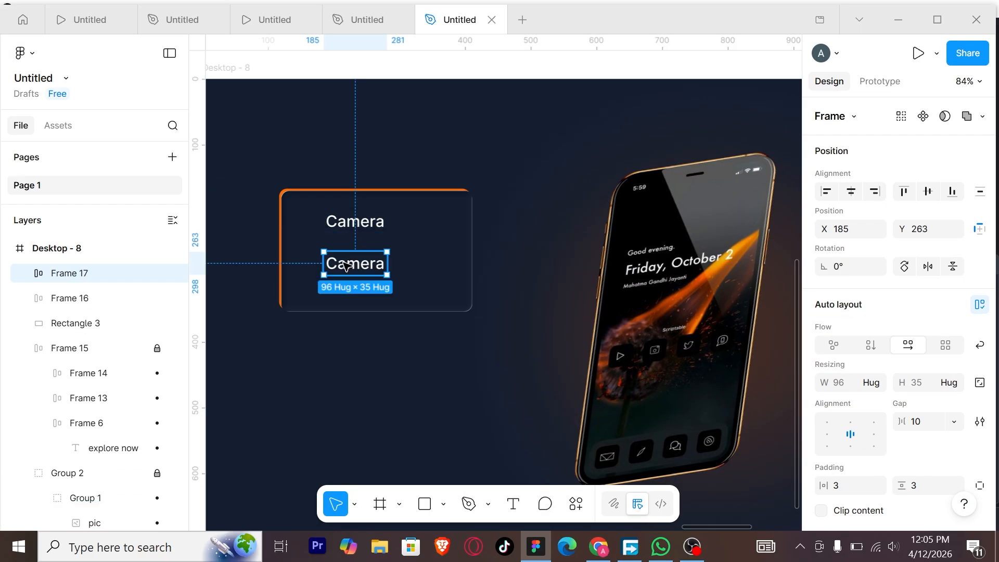
Step: Copy the text "Capture Stunning Detail With A Powerful 108MP Camera." from Desktop - 5
{"action": "double_click", "coordinate": [345, 265]}
{"action": "scroll", "coordinate": [344, 266], "scroll_direction": "down", "scroll_amount": 5}
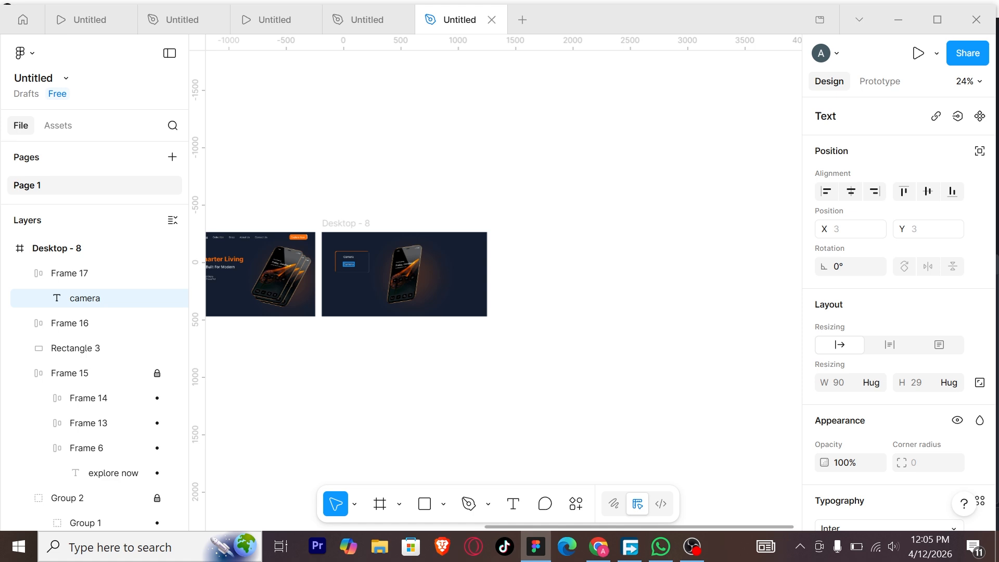
{"action": "scroll", "coordinate": [364, 263], "scroll_direction": "down", "scroll_amount": 3}
{"action": "left_click_drag", "start_coordinate": [303, 319], "coordinate": [602, 319]}
{"action": "scroll", "coordinate": [255, 236], "scroll_direction": "up", "scroll_amount": 3}
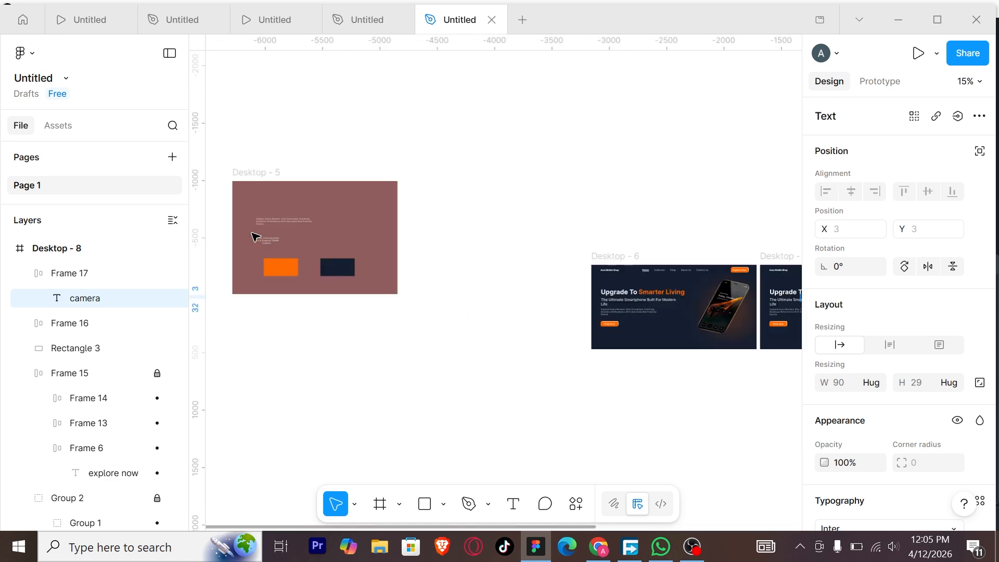
{"action": "scroll", "coordinate": [255, 236], "scroll_direction": "up", "scroll_amount": 5}
{"action": "double_click", "coordinate": [328, 292]}
{"action": "key", "text": "ctrl+c"}
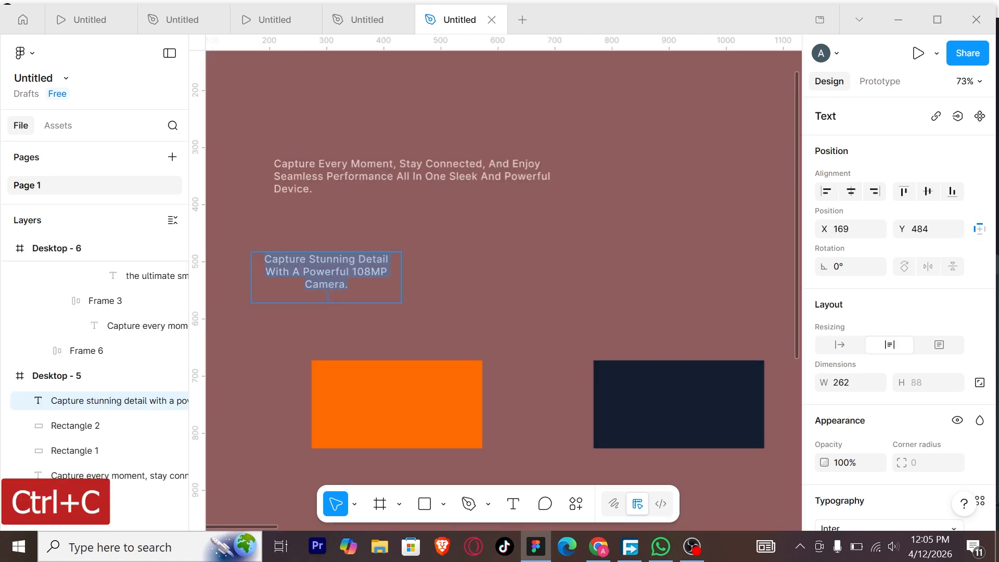
Step: Replace the duplicated Camera label in the Desktop - 8 card with the copied description text
{"action": "scroll", "coordinate": [327, 297], "scroll_direction": "down", "scroll_amount": 6}
{"action": "scroll", "coordinate": [631, 437], "scroll_direction": "up", "scroll_amount": 3}
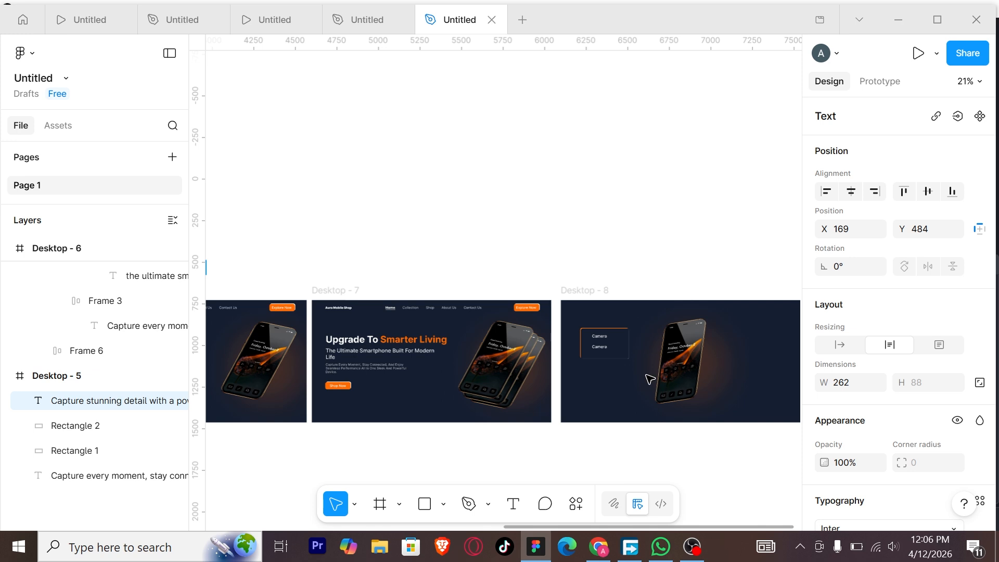
{"action": "scroll", "coordinate": [650, 379], "scroll_direction": "up", "scroll_amount": 5}
{"action": "double_click", "coordinate": [420, 236]}
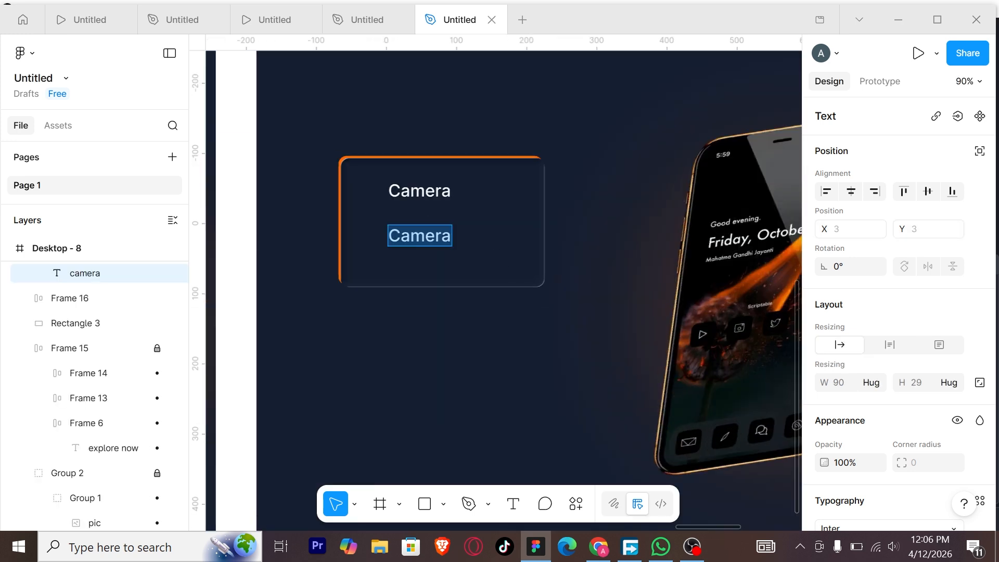
{"action": "key", "text": "ctrl+v"}
{"action": "key", "text": "Escape"}
Step: Narrow the description text box to 250 wide and center-align its text
{"action": "scroll", "coordinate": [718, 237], "scroll_direction": "down", "scroll_amount": 2}
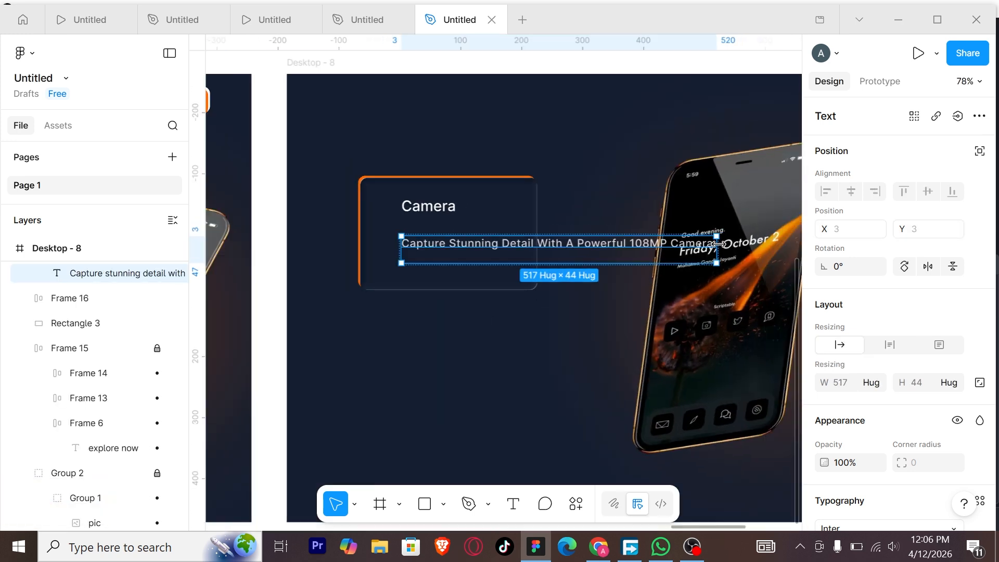
{"action": "left_click_drag", "start_coordinate": [595, 257], "coordinate": [501, 257]}
{"action": "scroll", "coordinate": [810, 356], "scroll_direction": "down", "scroll_amount": 6}
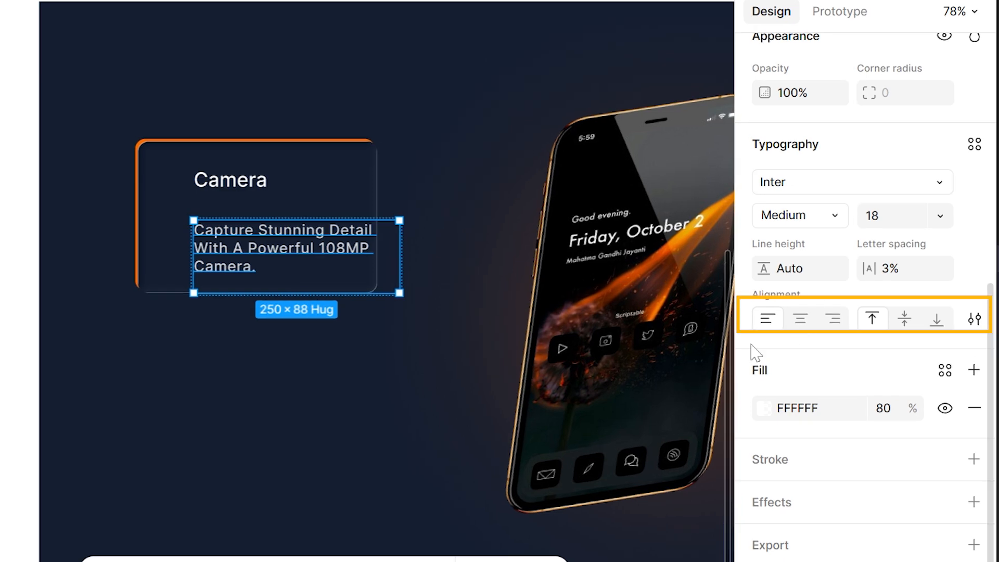
{"action": "left_click", "coordinate": [800, 318]}
{"action": "left_click", "coordinate": [268, 355]}
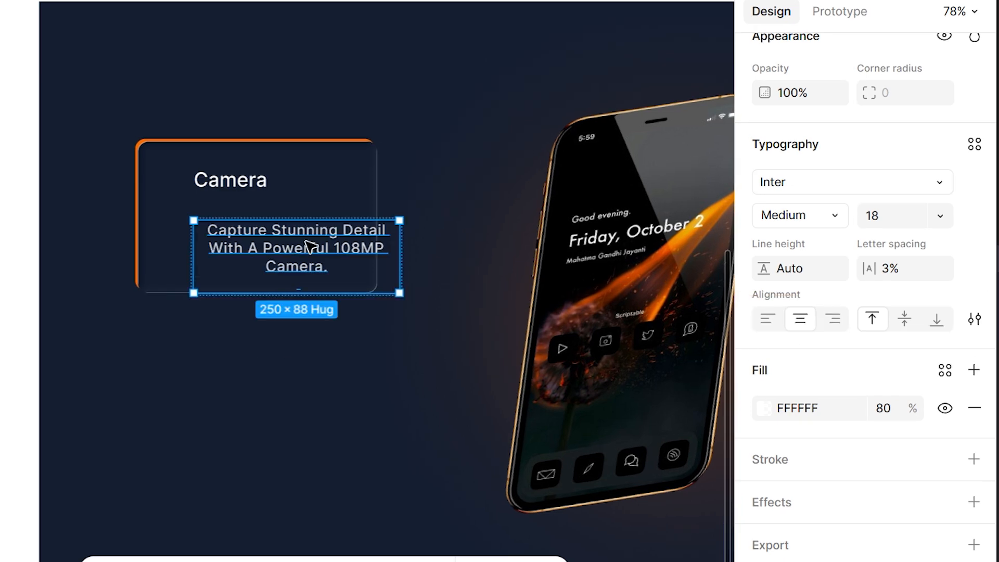
Step: Move the description frame inside the card, just beneath the Camera heading, to X 131, Y 249
{"action": "left_click_drag", "start_coordinate": [308, 241], "coordinate": [263, 229]}
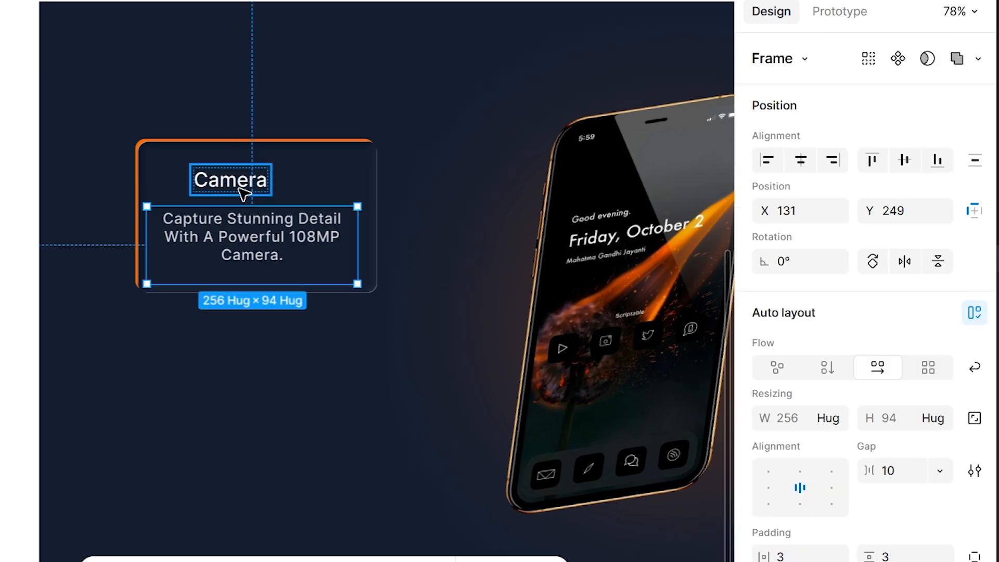
{"action": "left_click", "coordinate": [230, 180], "text": "shift"}
{"action": "left_click", "coordinate": [309, 352]}
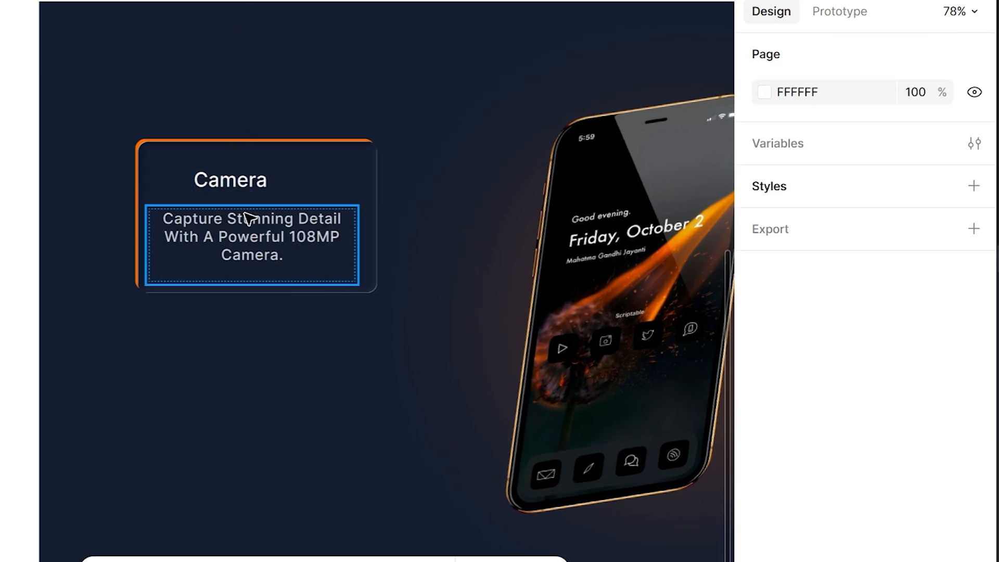
Step: Open the Iconify plugin and import the solar:display-line-duotone icon onto the canvas above the Desktop - 8 frame
{"action": "left_click", "coordinate": [250, 198]}
{"action": "key", "text": "shift+Tab"}
{"action": "key", "text": "ctrl+/"}
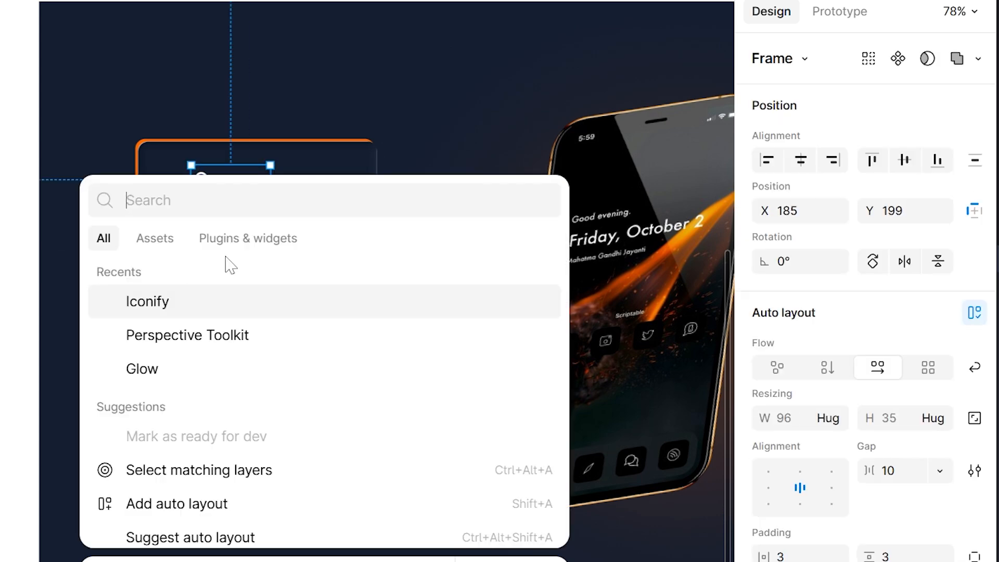
{"action": "key", "text": "Return"}
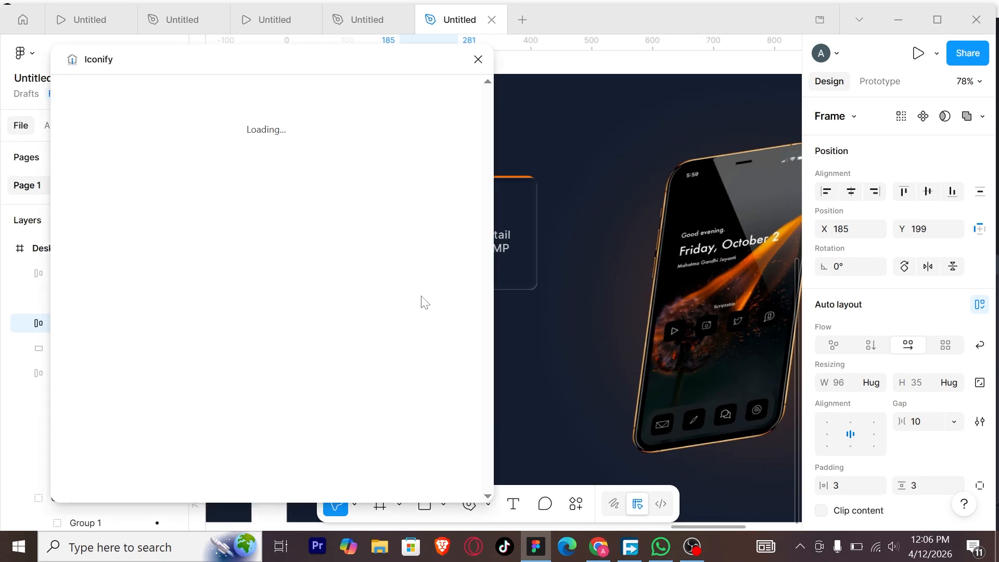
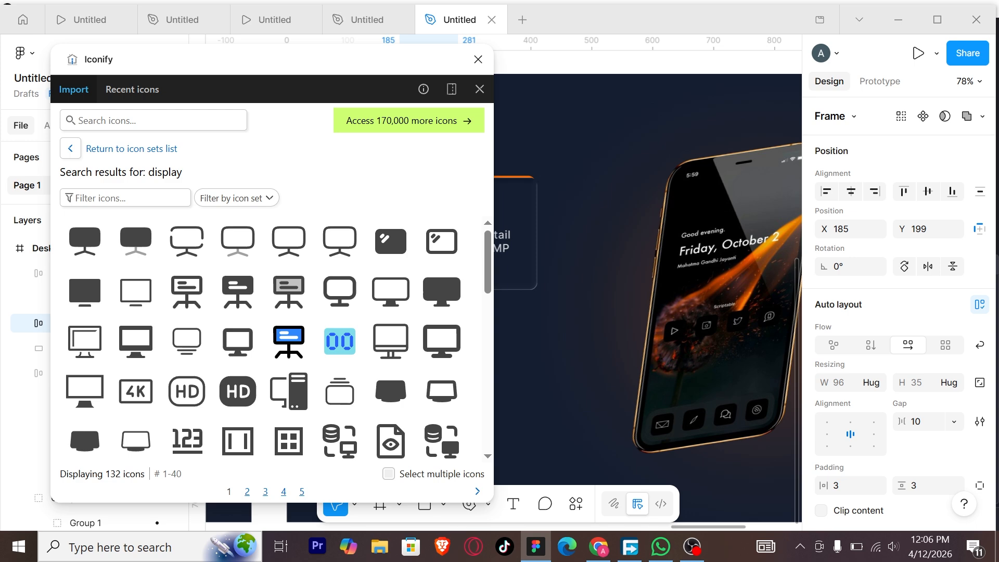
{"action": "left_click_drag", "start_coordinate": [238, 240], "coordinate": [547, 108]}
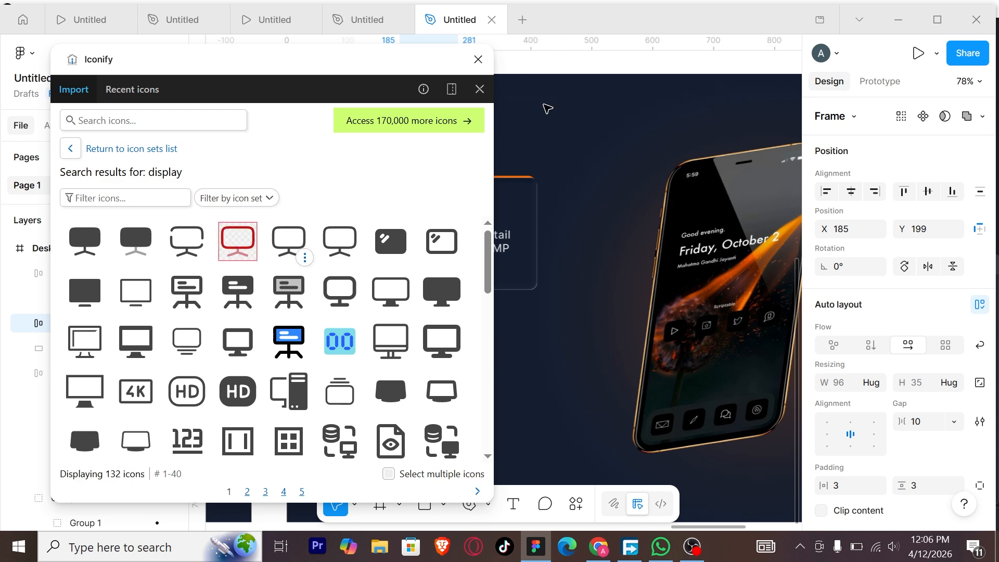
Step: Search Iconify for "battery" and import the mdi:battery-outline icon
{"action": "left_click", "coordinate": [70, 149]}
{"action": "scroll", "coordinate": [677, 120], "scroll_direction": "up", "scroll_amount": 3}
{"action": "left_click", "coordinate": [151, 120]}
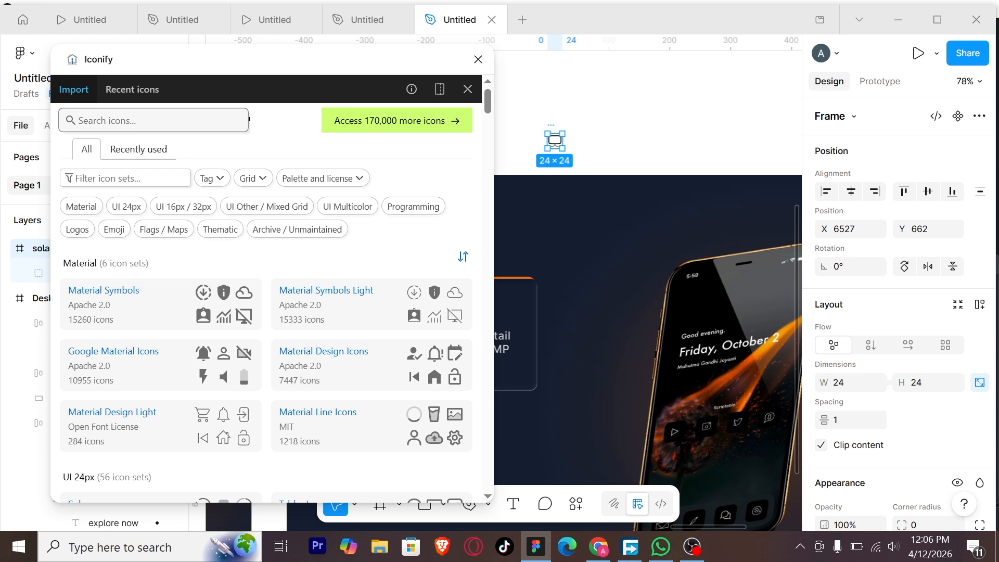
{"action": "type", "text": "battery"}
{"action": "key", "text": "Return"}
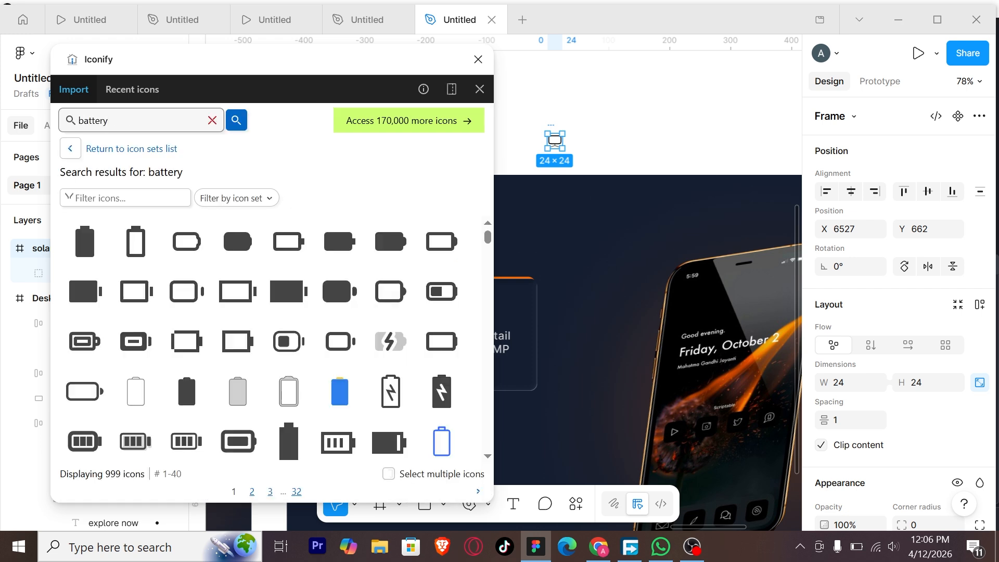
{"action": "left_click", "coordinate": [140, 239]}
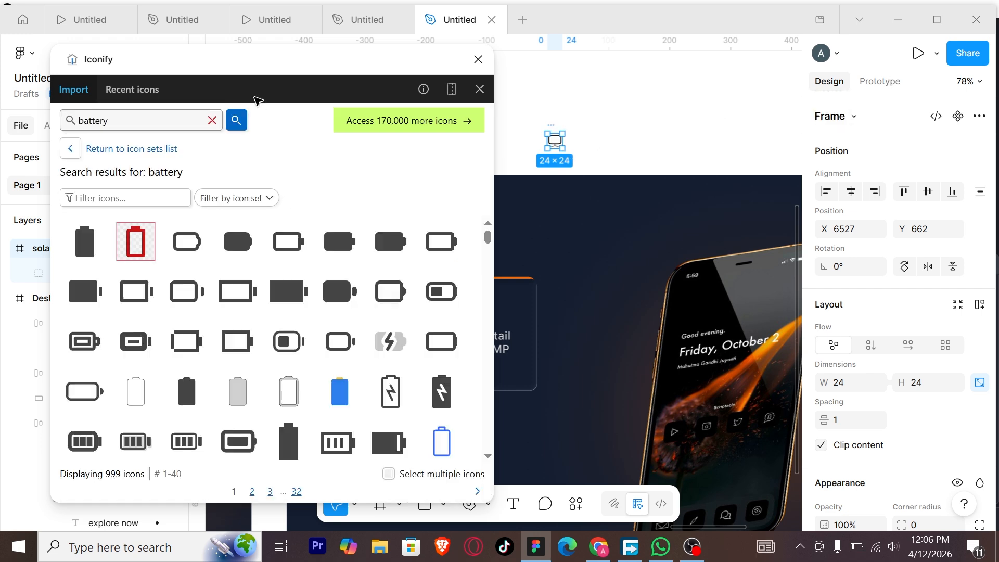
Step: Search Iconify for "performance", import the grommet-icons:performance gear icon, and place it on the canvas above Desktop - 8
{"action": "left_click", "coordinate": [71, 154]}
{"action": "double_click", "coordinate": [86, 121]}
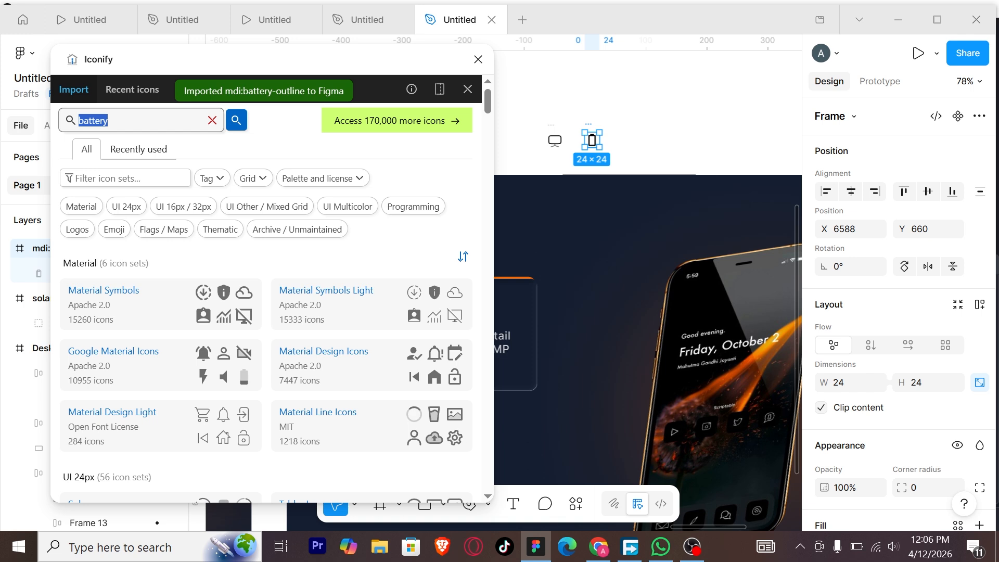
{"action": "type", "text": "perfo"}
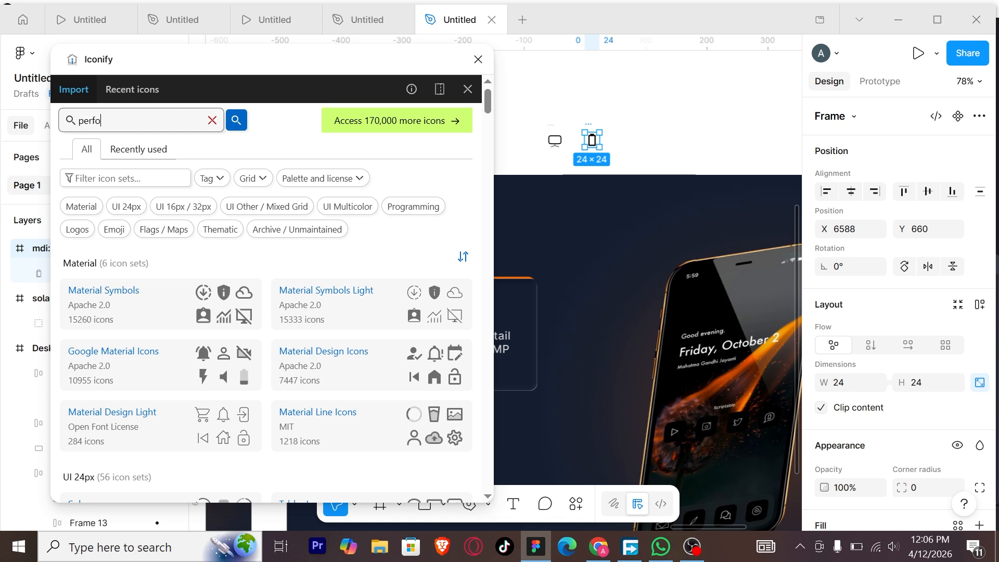
{"action": "type", "text": "rmance"}
{"action": "key", "text": "Return"}
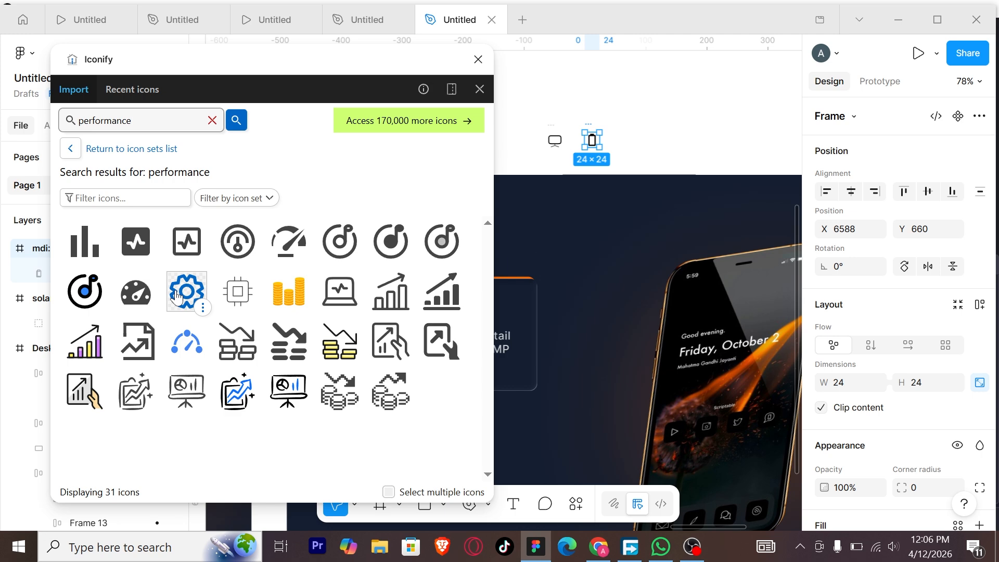
{"action": "left_click_drag", "start_coordinate": [175, 294], "coordinate": [640, 190]}
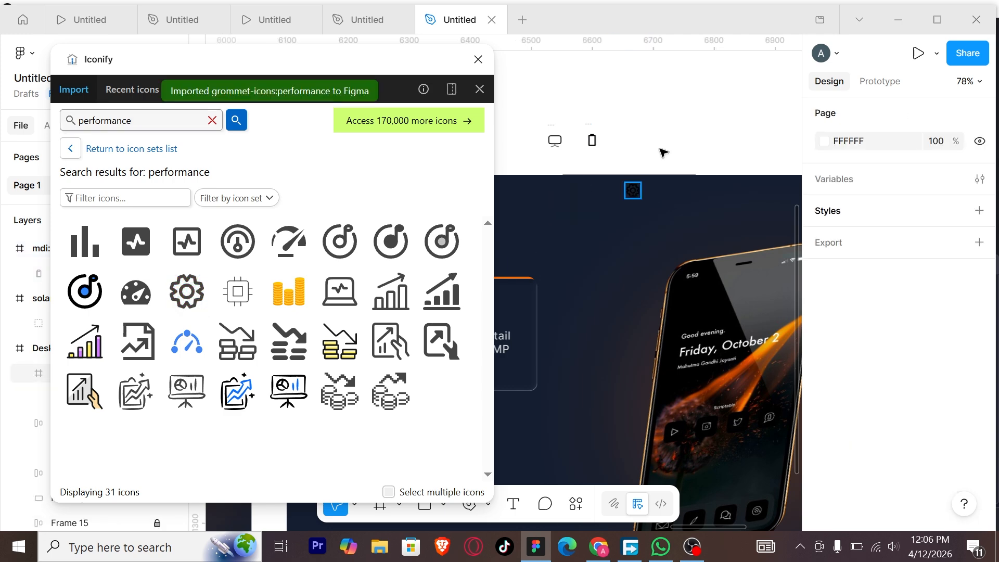
{"action": "left_click_drag", "start_coordinate": [663, 152], "coordinate": [656, 151]}
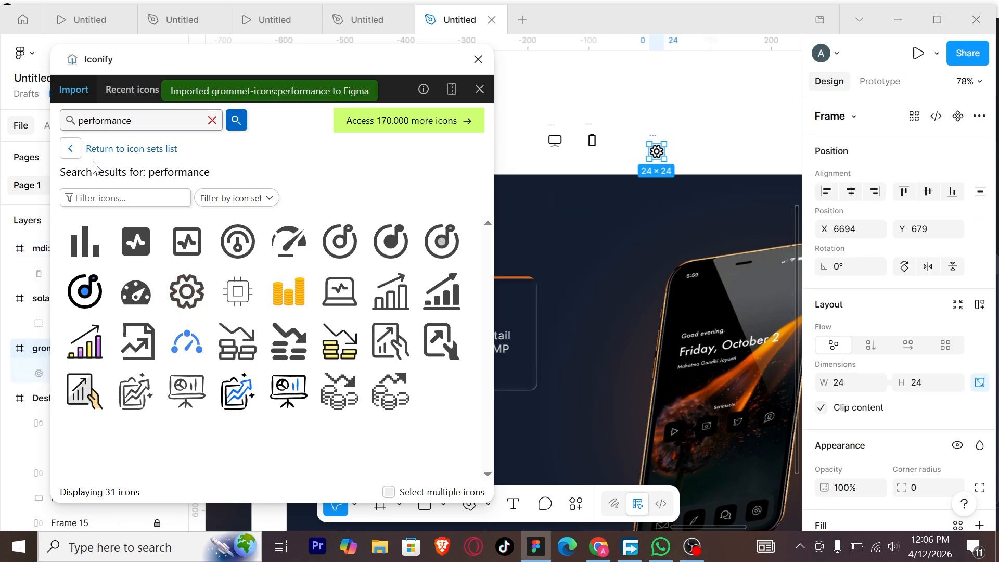
Step: Search Iconify for "camera" and import the tabler:camera outline icon beside the other icons above Desktop - 8
{"action": "left_click", "coordinate": [115, 124]}
{"action": "double_click", "coordinate": [115, 125]}
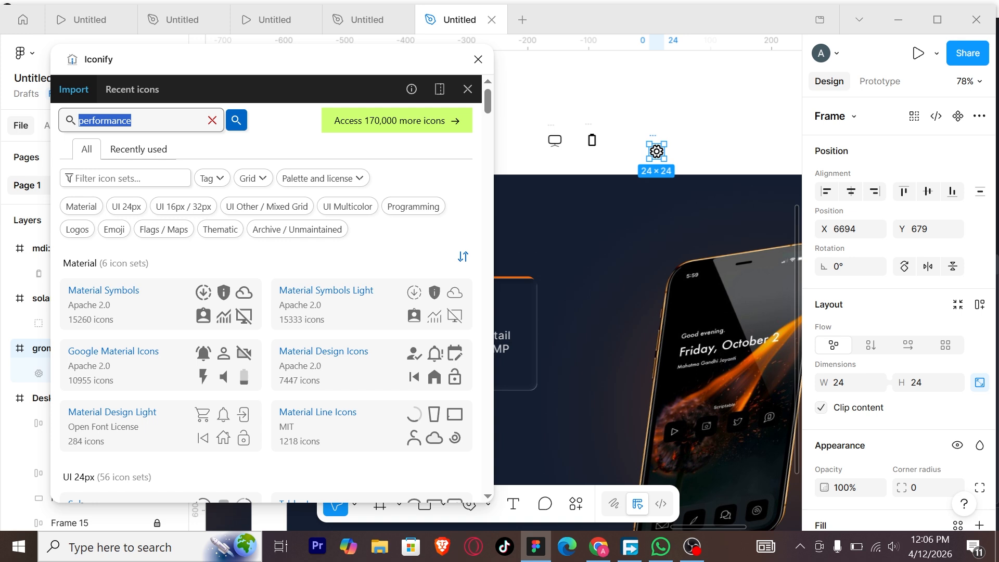
{"action": "type", "text": "b"}
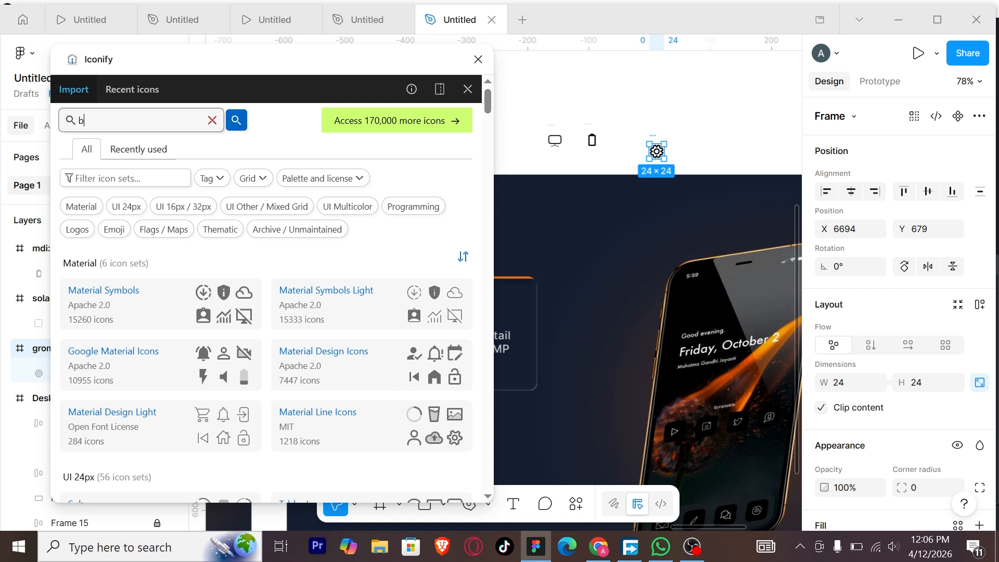
{"action": "key", "text": "BackSpace"}
{"action": "type", "text": "camera"}
{"action": "key", "text": "Return"}
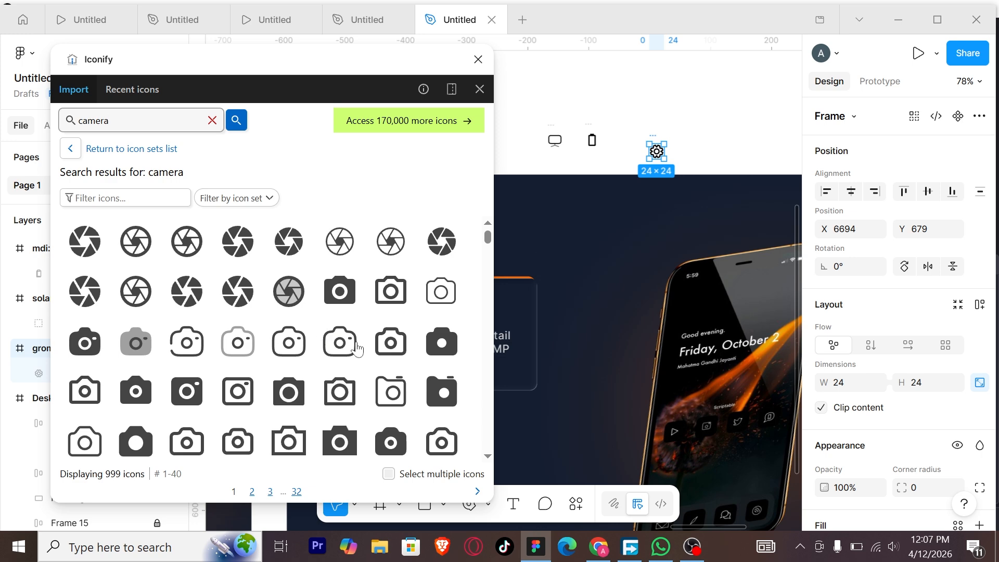
{"action": "left_click_drag", "start_coordinate": [391, 342], "coordinate": [693, 159]}
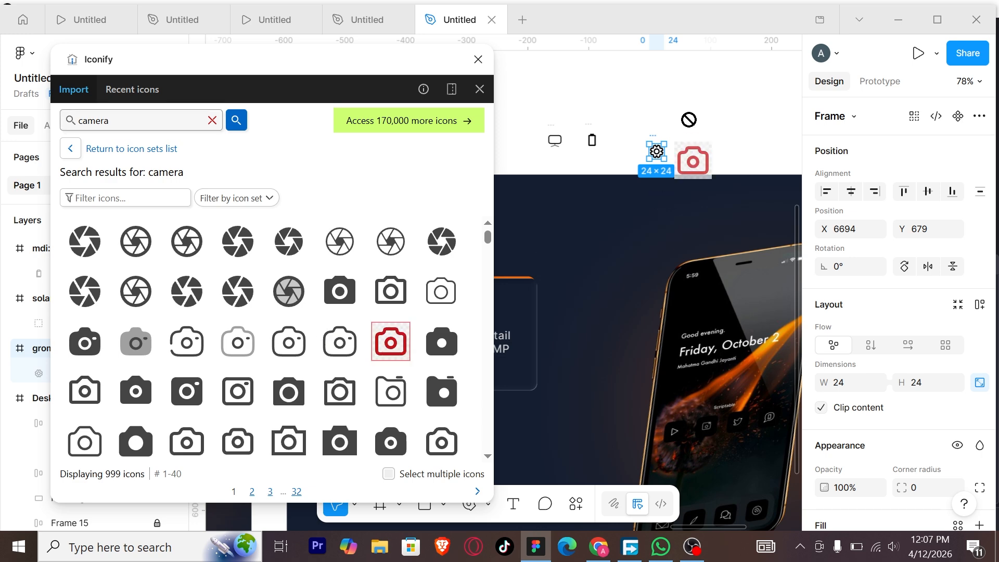
Step: Close Iconify and recolor the four imported display, battery, performance and camera icons white
{"action": "left_click", "coordinate": [478, 60]}
{"action": "left_click_drag", "start_coordinate": [495, 84], "coordinate": [539, 103]}
{"action": "left_click", "coordinate": [738, 151]}
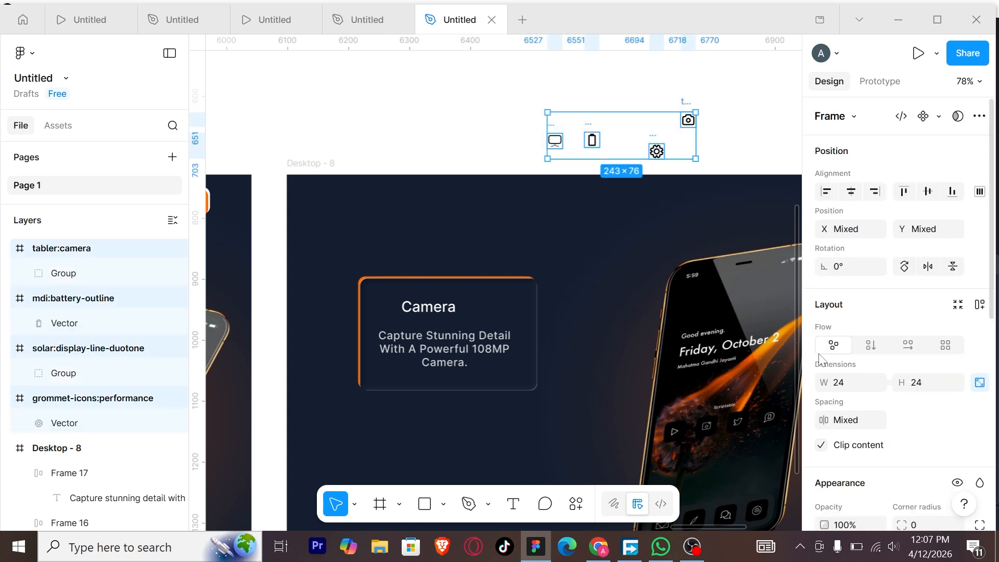
{"action": "scroll", "coordinate": [827, 401], "scroll_direction": "down", "scroll_amount": 5}
{"action": "left_click", "coordinate": [823, 409]}
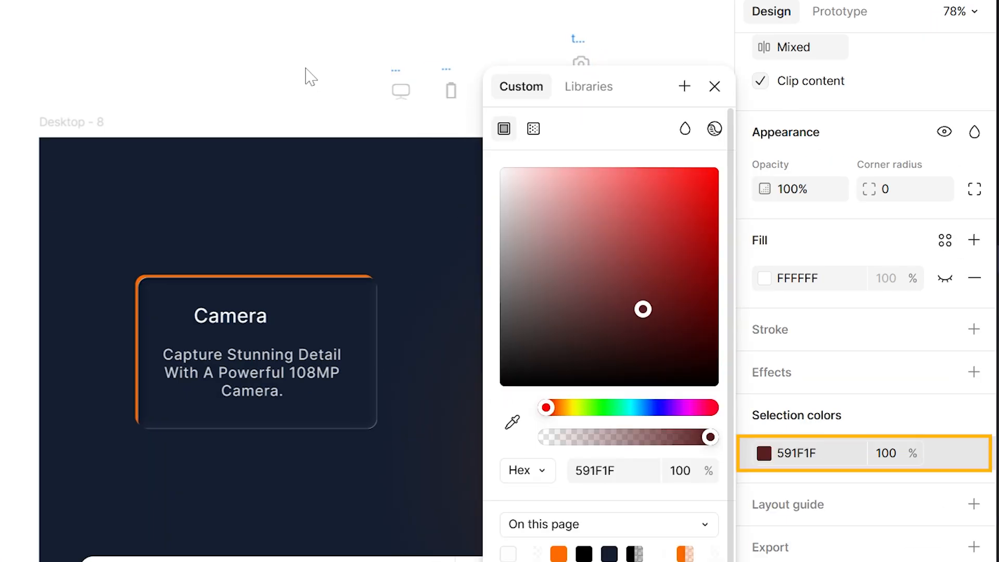
{"action": "left_click", "coordinate": [715, 85]}
Step: Resize the four icons to 27 × 27 and move them into Desktop - 8 above the Camera card
{"action": "scroll", "coordinate": [856, 212], "scroll_direction": "up", "scroll_amount": 10}
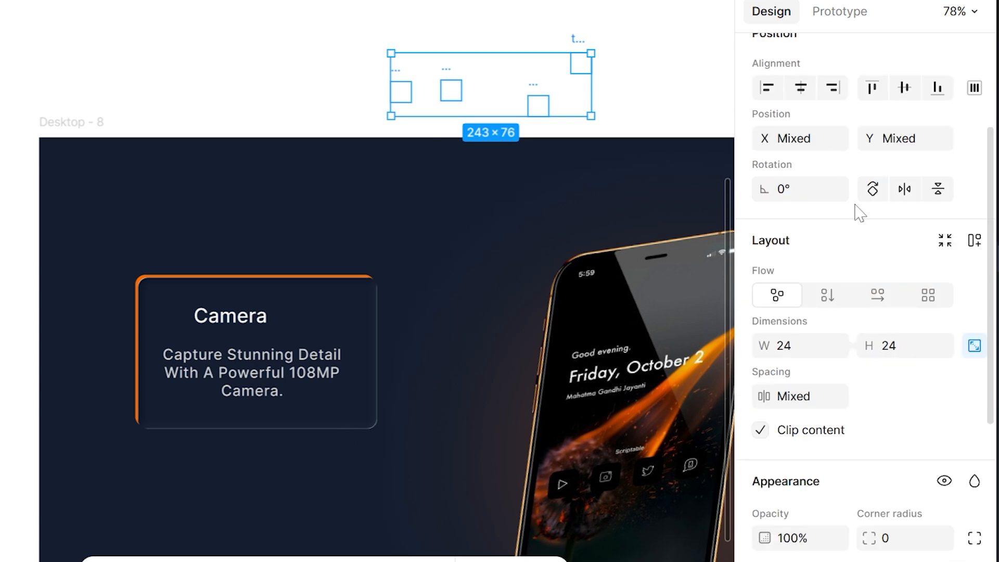
{"action": "left_click", "coordinate": [787, 421]}
{"action": "type", "text": "27"}
{"action": "key", "text": "Return"}
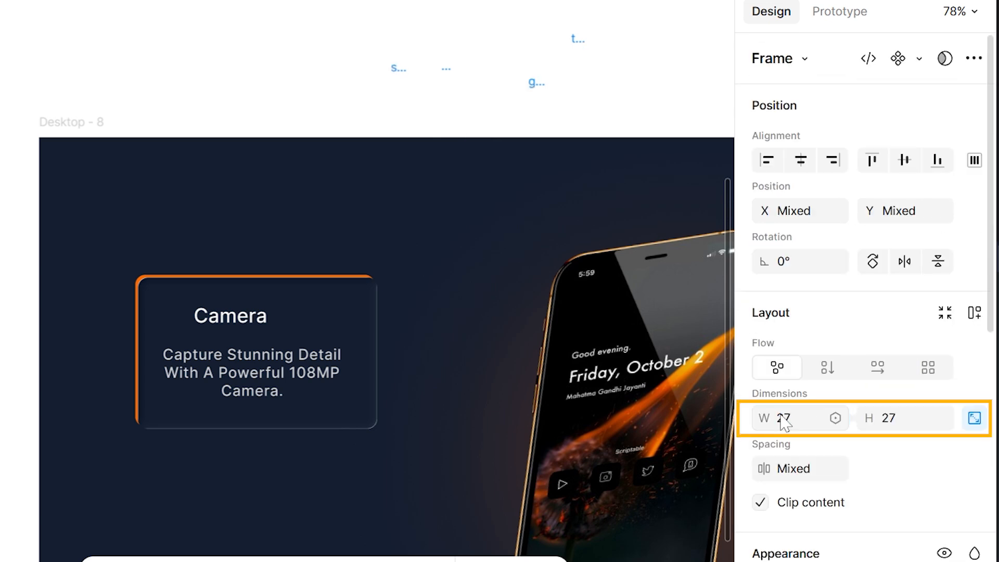
{"action": "left_click_drag", "start_coordinate": [509, 73], "coordinate": [294, 189]}
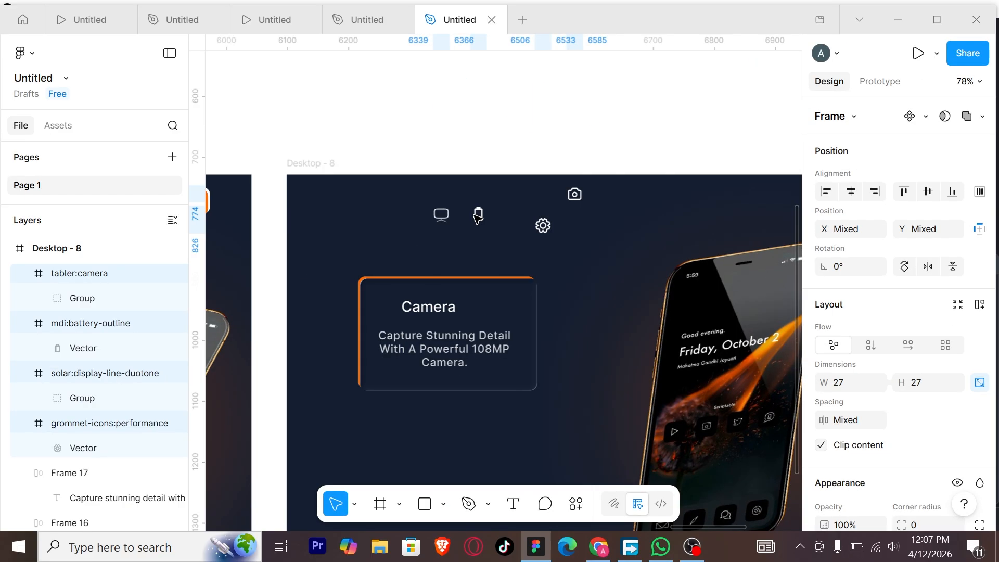
Step: Cut the camera icon, paste it into the Camera heading frame, and place it before the heading text
{"action": "left_click", "coordinate": [574, 194]}
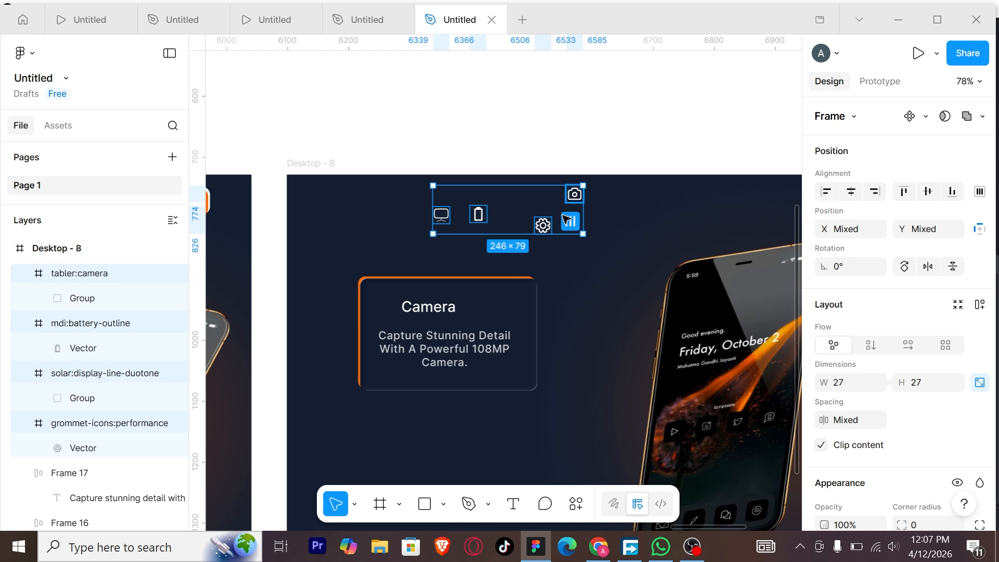
{"action": "key", "text": "ctrl+x"}
{"action": "left_click", "coordinate": [410, 309]}
{"action": "left_click", "coordinate": [409, 309]}
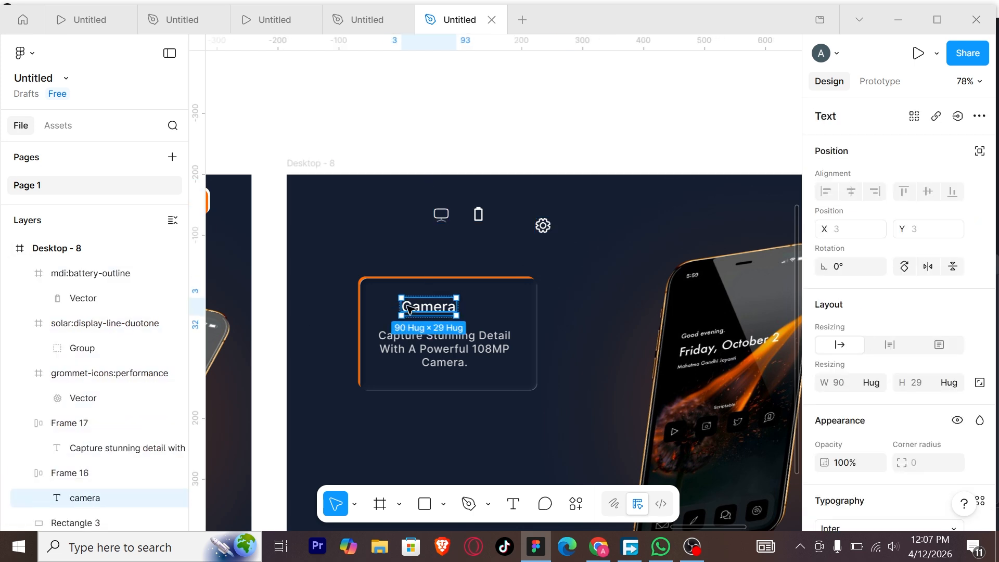
{"action": "key", "text": "shift+Return"}
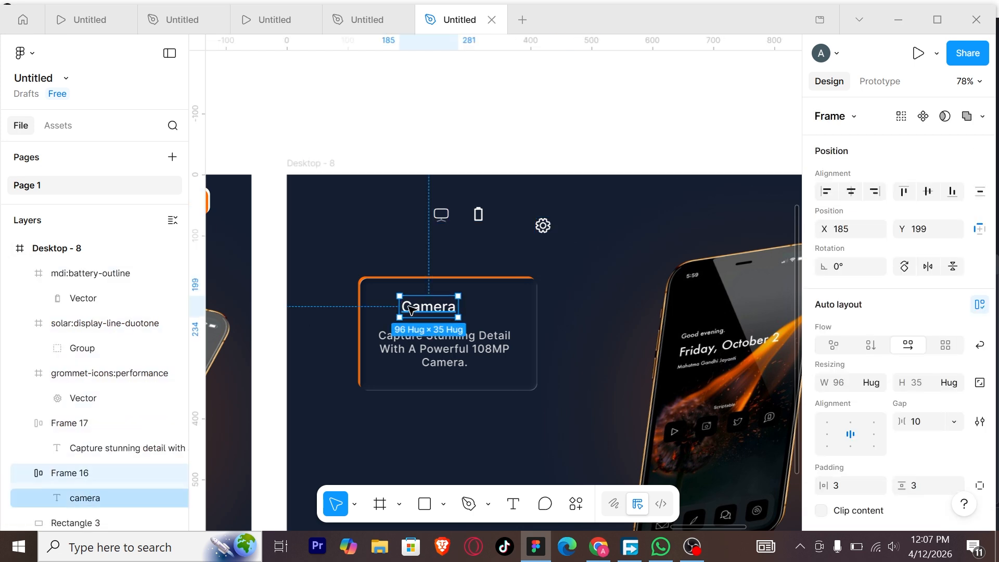
{"action": "key", "text": "ctrl+v"}
{"action": "left_click_drag", "start_coordinate": [469, 306], "coordinate": [413, 306]}
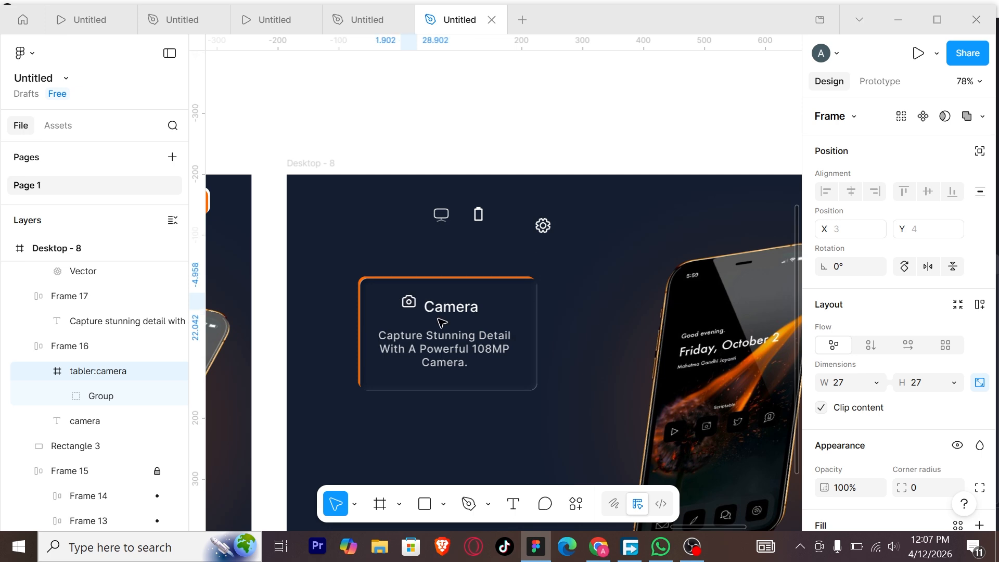
Step: Combine the Camera heading and description frames in a vertical auto layout with a gap of 16
{"action": "left_click", "coordinate": [473, 319]}
{"action": "left_click", "coordinate": [471, 312]}
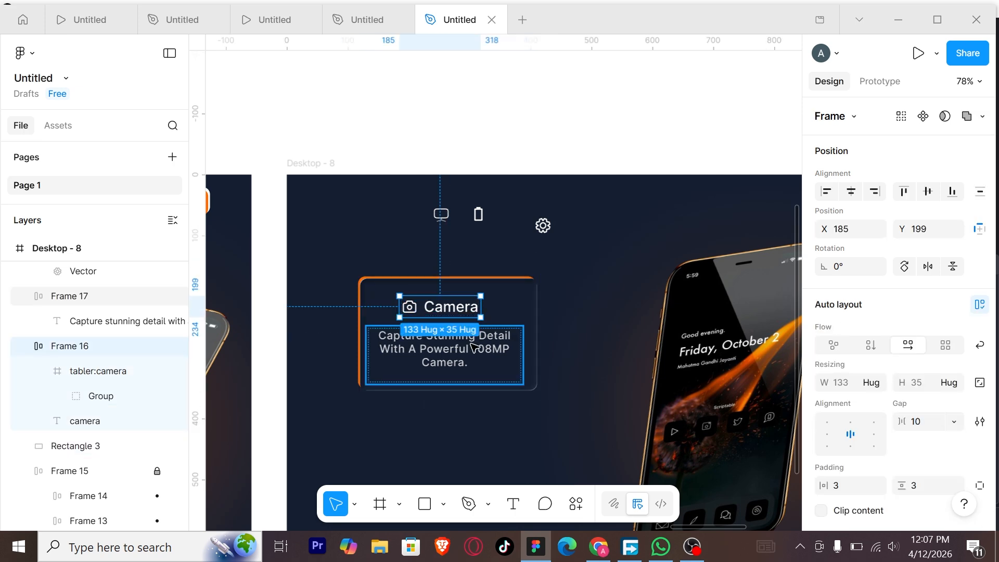
{"action": "left_click", "coordinate": [468, 344], "text": "shift"}
{"action": "key", "text": "shift+a"}
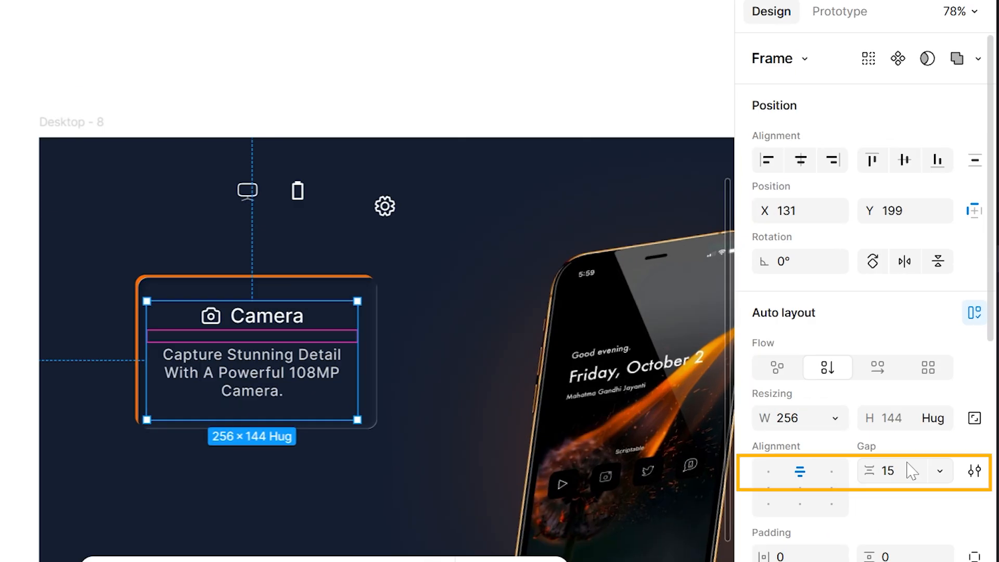
{"action": "left_click", "coordinate": [928, 420]}
{"action": "type", "text": "16"}
{"action": "key", "text": "Return"}
Step: Wrap the text group and the card rectangle in one auto layout frame with its content aligned to the center
{"action": "left_click", "coordinate": [368, 359], "text": "shift"}
{"action": "key", "text": "shift+a"}
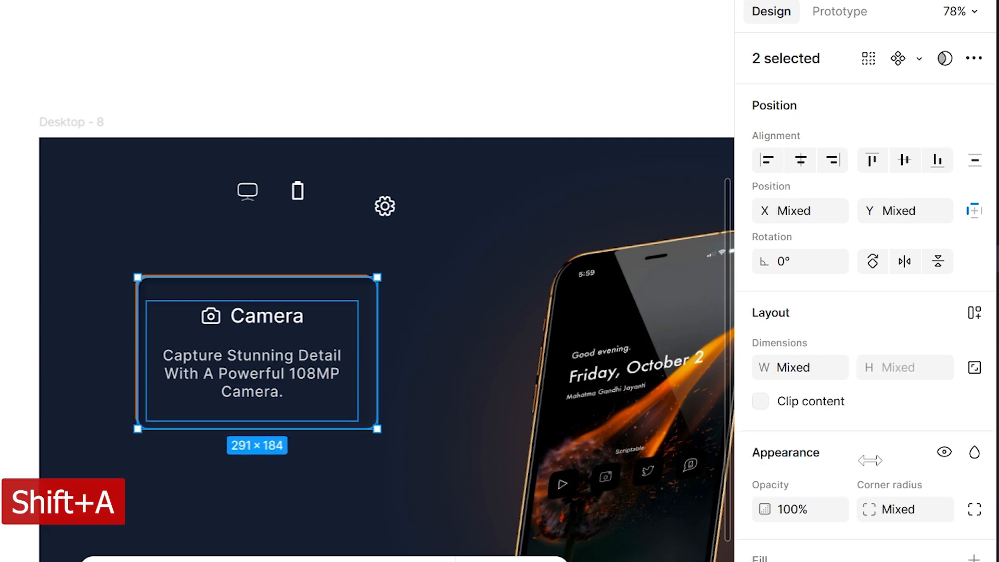
{"action": "scroll", "coordinate": [854, 442], "scroll_direction": "down", "scroll_amount": 3}
{"action": "left_click", "coordinate": [804, 284]}
Step: Set the card frame's left, top and right padding to 10
{"action": "left_click", "coordinate": [806, 348]}
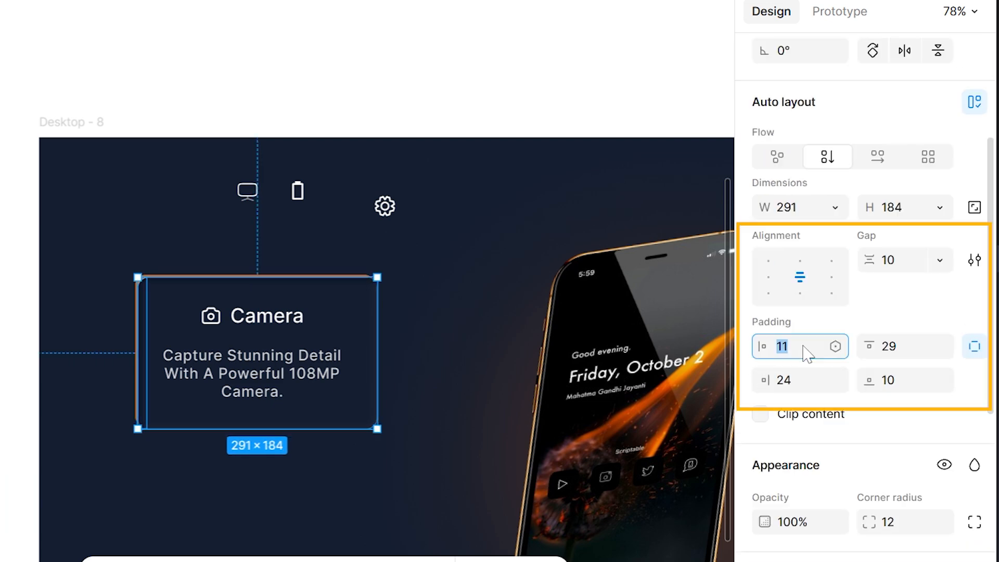
{"action": "type", "text": "10"}
{"action": "left_click", "coordinate": [898, 349]}
{"action": "type", "text": "10"}
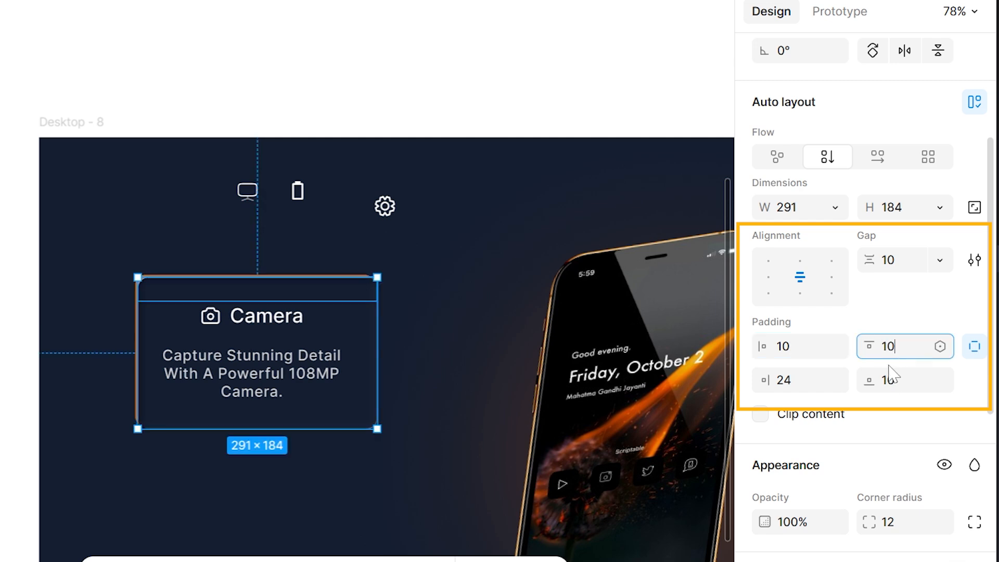
{"action": "left_click", "coordinate": [790, 385]}
{"action": "type", "text": "1"}
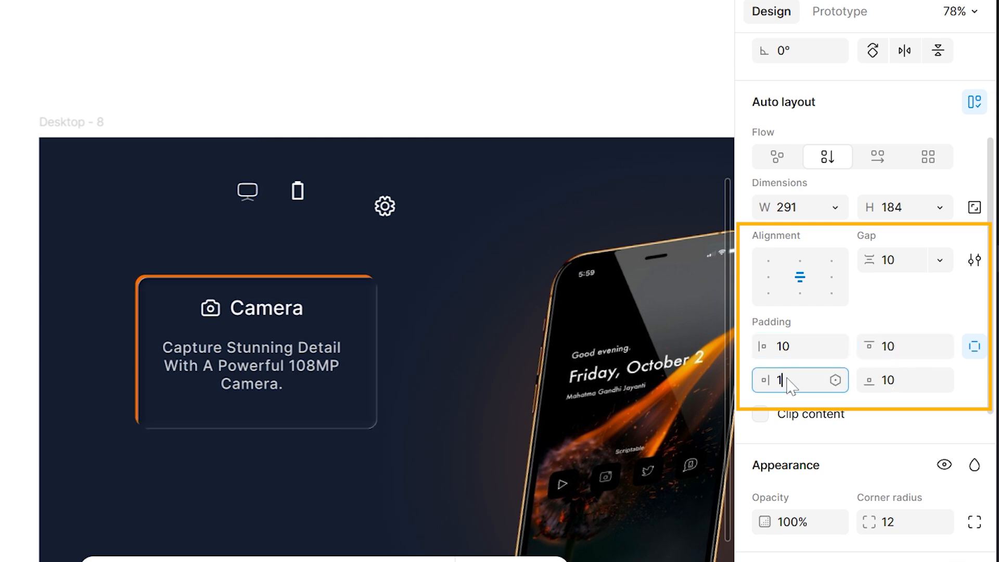
{"action": "type", "text": "0"}
{"action": "key", "text": "Return"}
{"action": "left_click", "coordinate": [446, 56]}
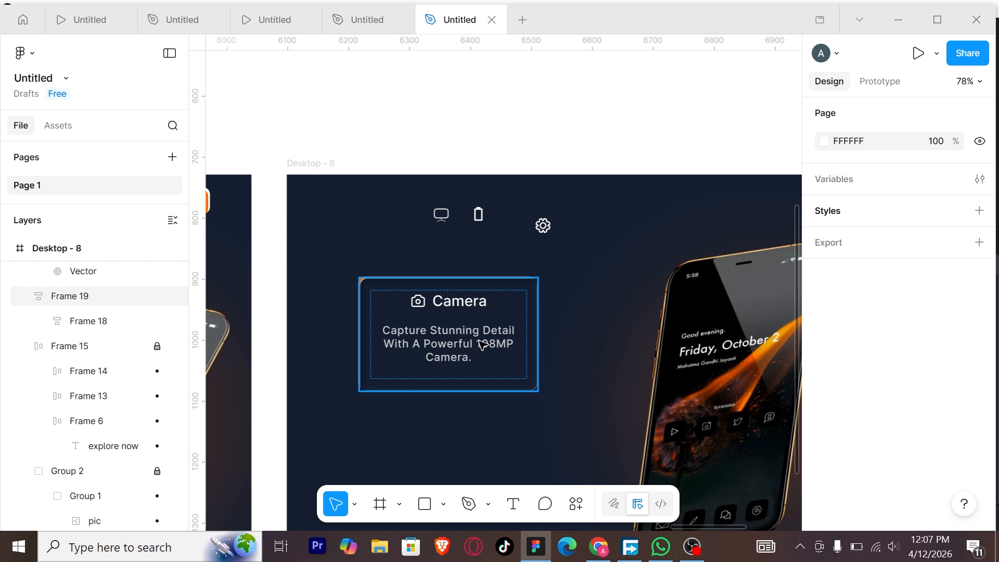
Step: Reduce the gap between the Camera heading and its description to 8
{"action": "left_click", "coordinate": [483, 345]}
{"action": "left_click", "coordinate": [483, 345]}
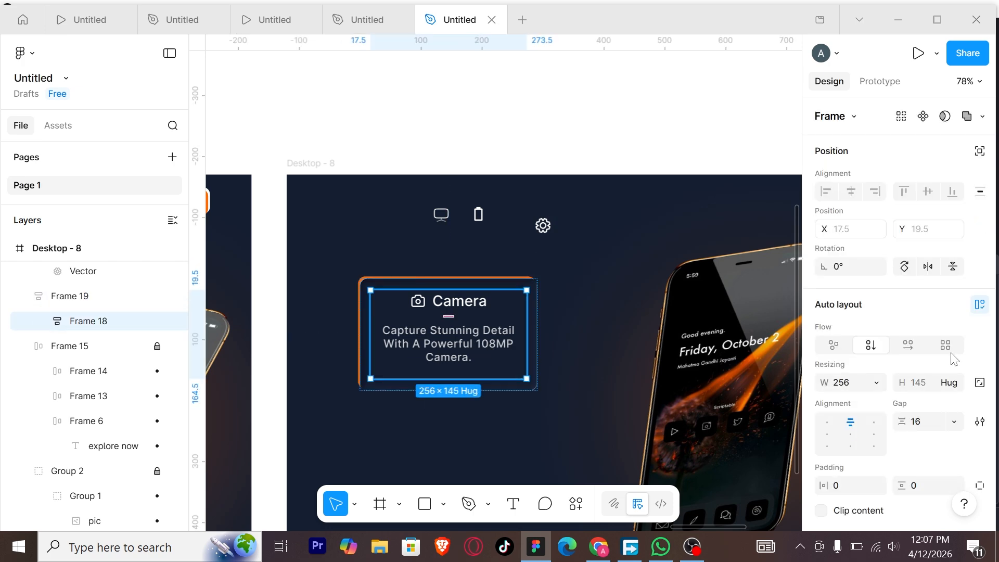
{"action": "left_click", "coordinate": [927, 426]}
{"action": "type", "text": "8"}
{"action": "key", "text": "Return"}
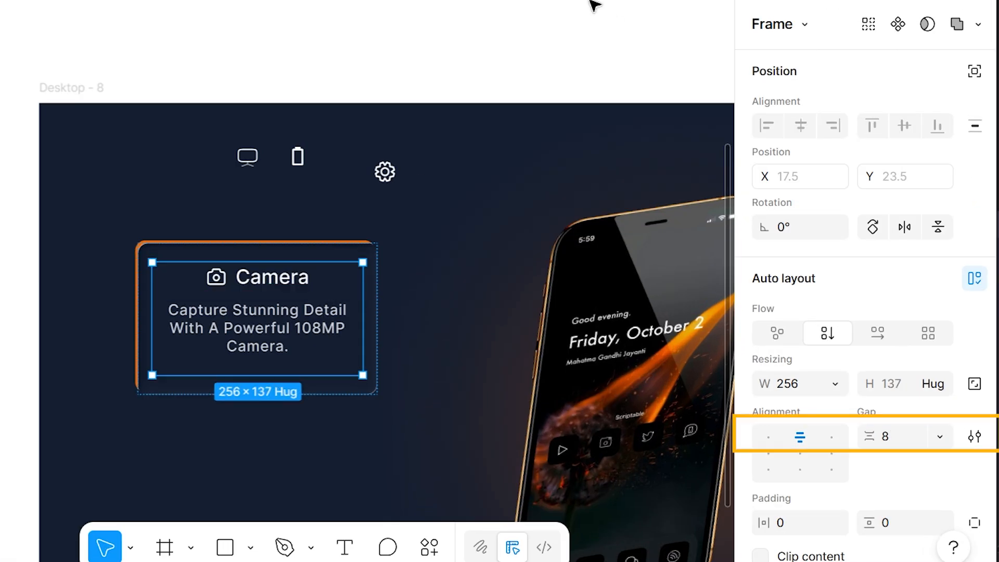
{"action": "left_click", "coordinate": [701, 123]}
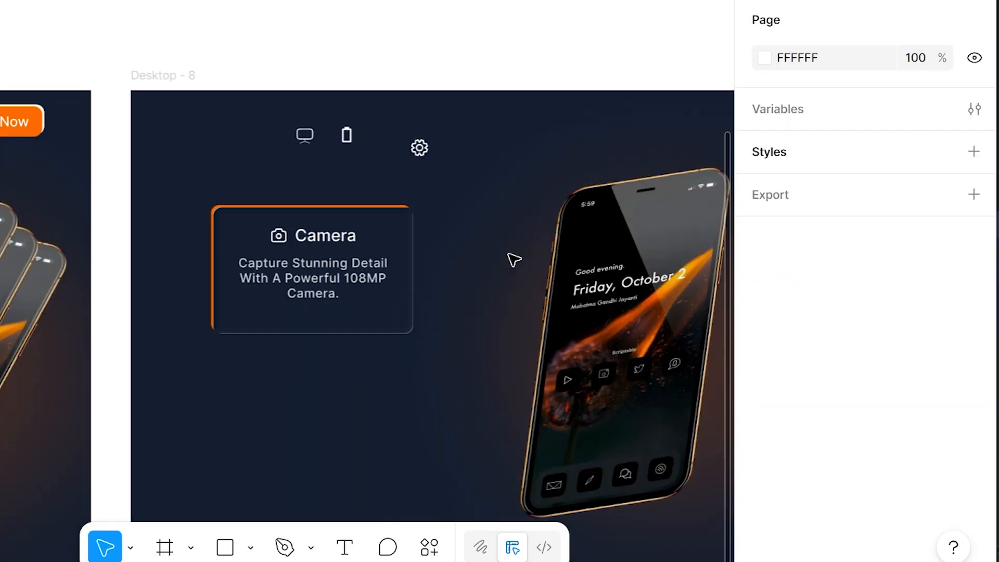
Step: Duplicate the Camera card directly below the original and change the copy's heading to "Battery"
{"action": "left_click_drag", "start_coordinate": [340, 284], "coordinate": [341, 414]}
{"action": "left_click_drag", "start_coordinate": [509, 404], "coordinate": [510, 422]}
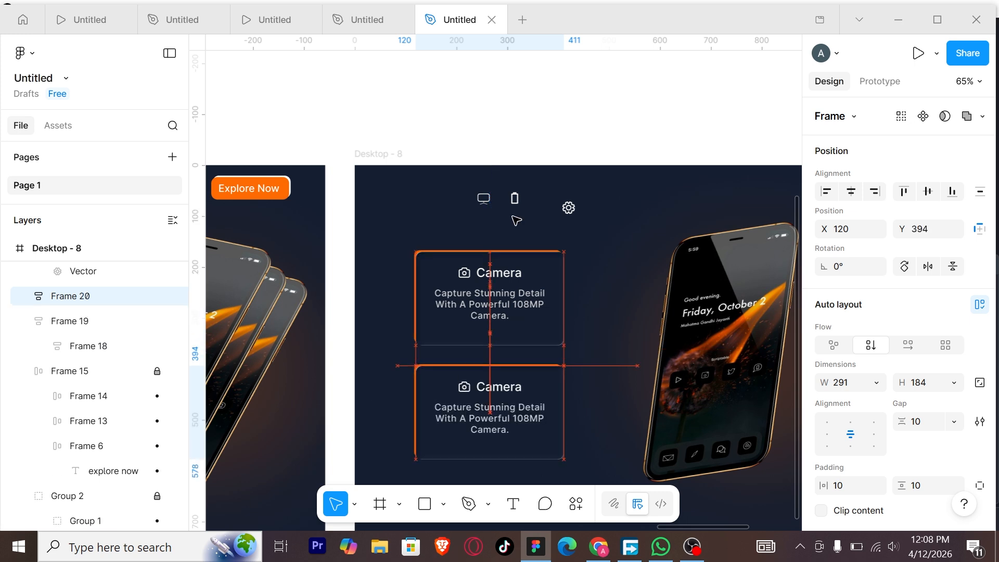
{"action": "double_click", "coordinate": [519, 385]}
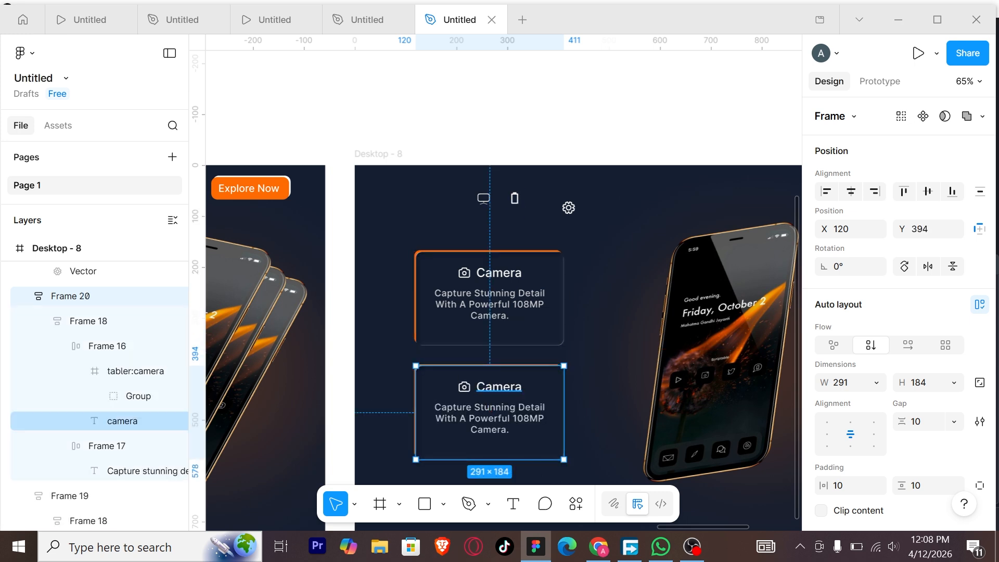
{"action": "type", "text": "Battery"}
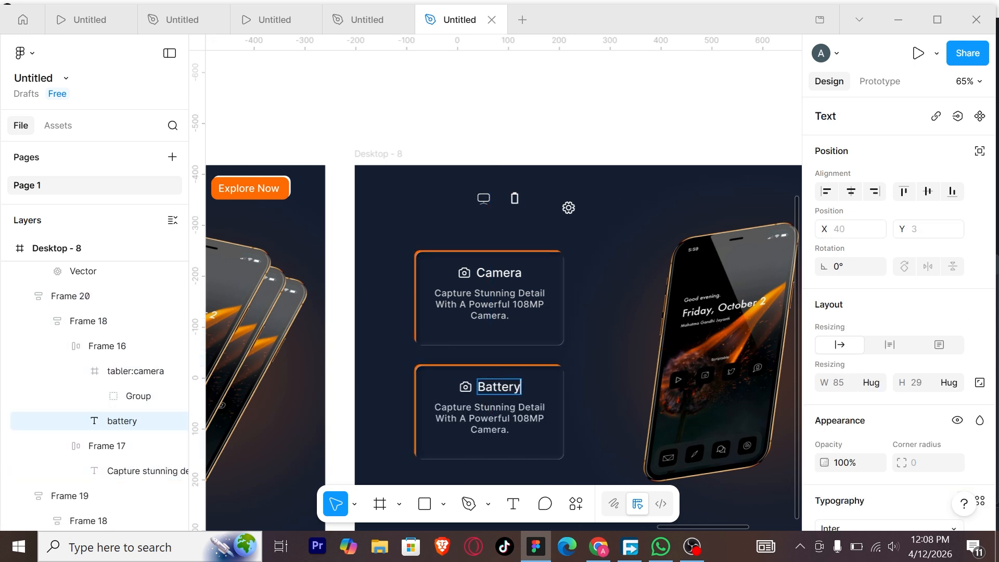
Step: Cut the loose battery icon from above the cards and use it to replace the camera icon in the Battery card
{"action": "left_click", "coordinate": [515, 200]}
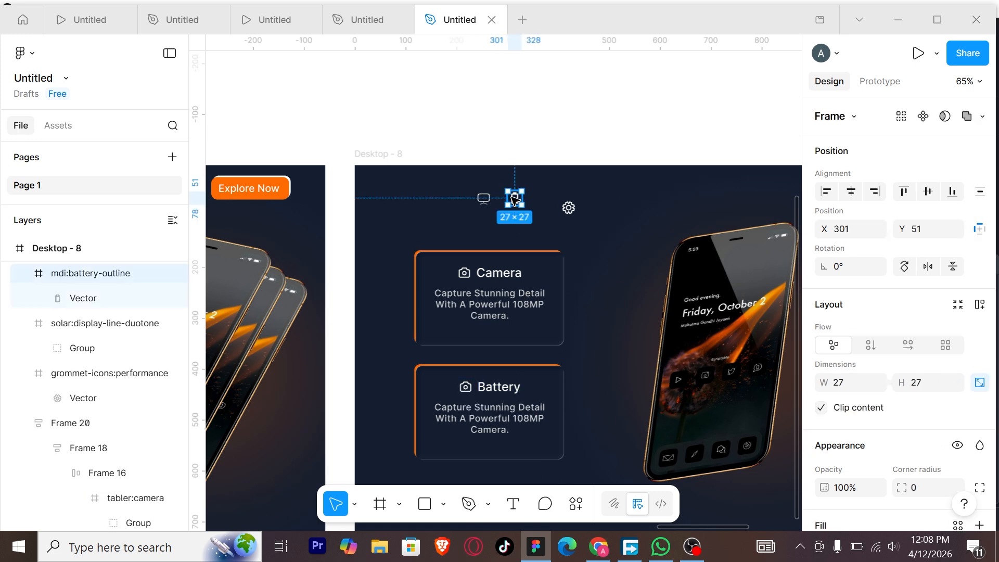
{"action": "key", "text": "Delete"}
{"action": "key", "text": "ctrl+x"}
{"action": "left_click", "coordinate": [465, 390]}
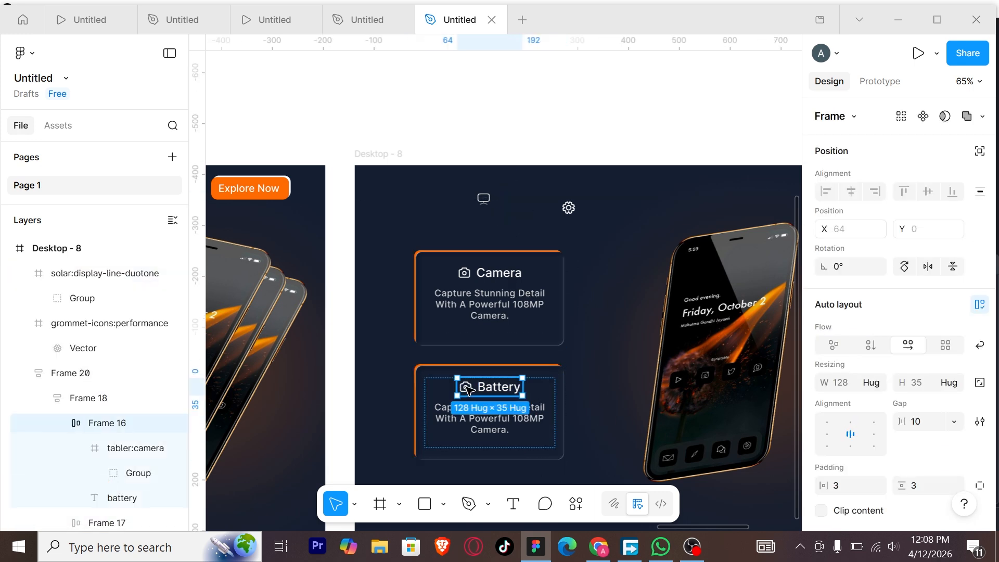
{"action": "right_click", "coordinate": [468, 389]}
{"action": "key", "text": "ctrl+shift+r"}
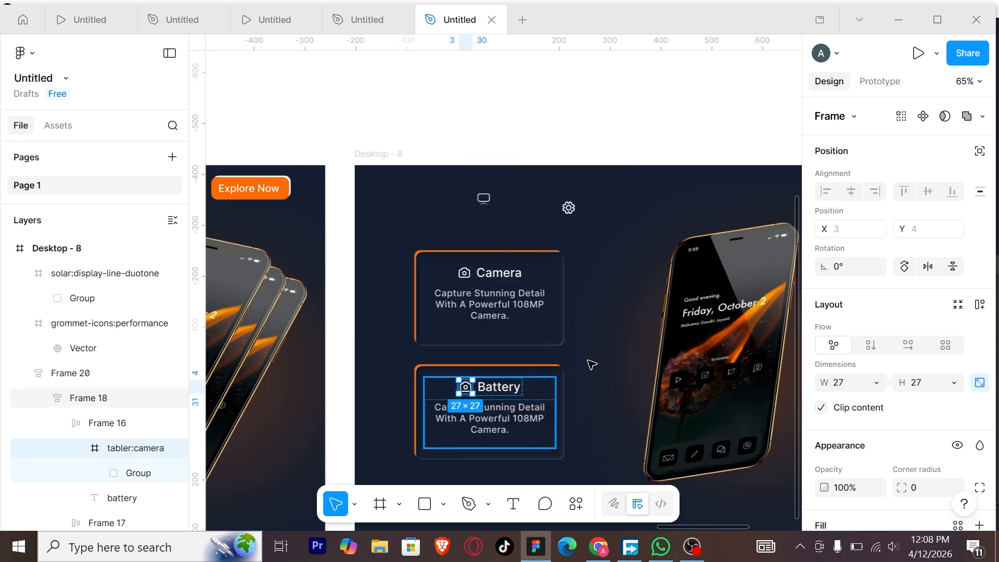
{"action": "key", "text": "Escape"}
Step: Duplicate the Camera and Battery cards together onto the opposite side of the phone, level with the originals
{"action": "scroll", "coordinate": [476, 357], "scroll_direction": "down", "scroll_amount": 5}
{"action": "scroll", "coordinate": [441, 333], "scroll_direction": "up", "scroll_amount": 2}
{"action": "left_click", "coordinate": [427, 413]}
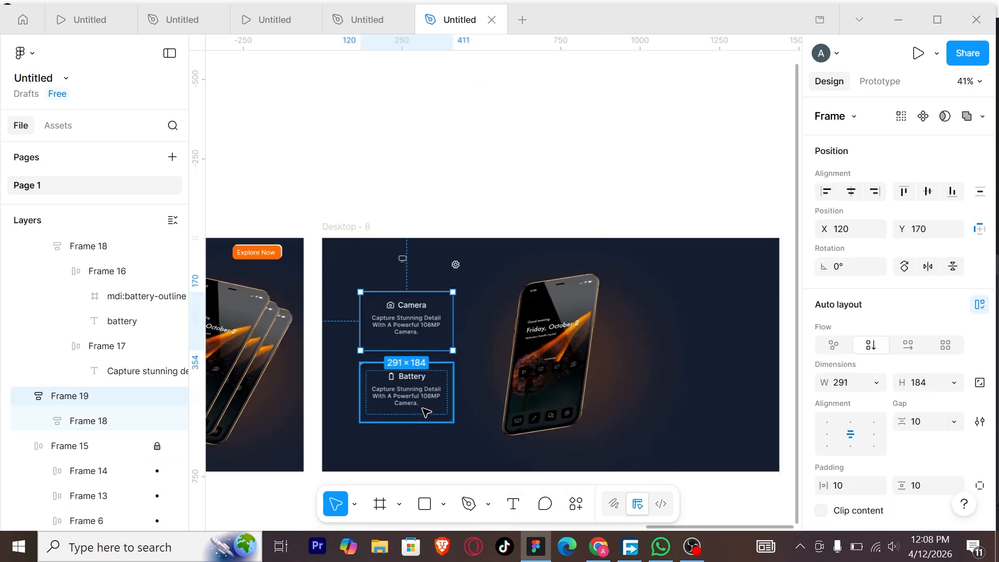
{"action": "left_click", "coordinate": [431, 334], "text": "shift"}
{"action": "left_click_drag", "start_coordinate": [436, 330], "coordinate": [625, 330]}
{"action": "left_click_drag", "start_coordinate": [714, 323], "coordinate": [721, 323]}
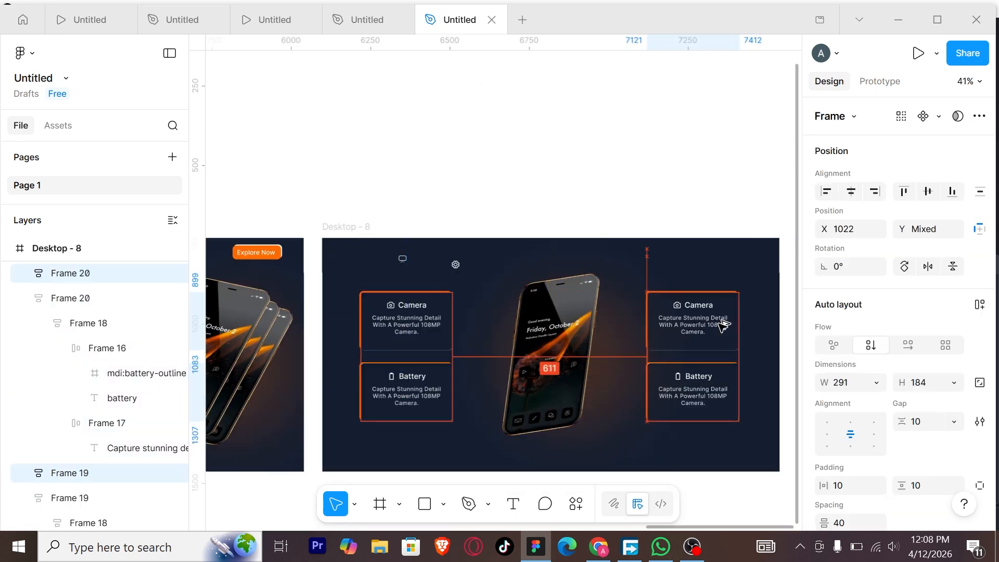
Step: Cut the loose gear icon and paste it in place of the camera icon in the duplicated Camera card
{"action": "left_click", "coordinate": [455, 264]}
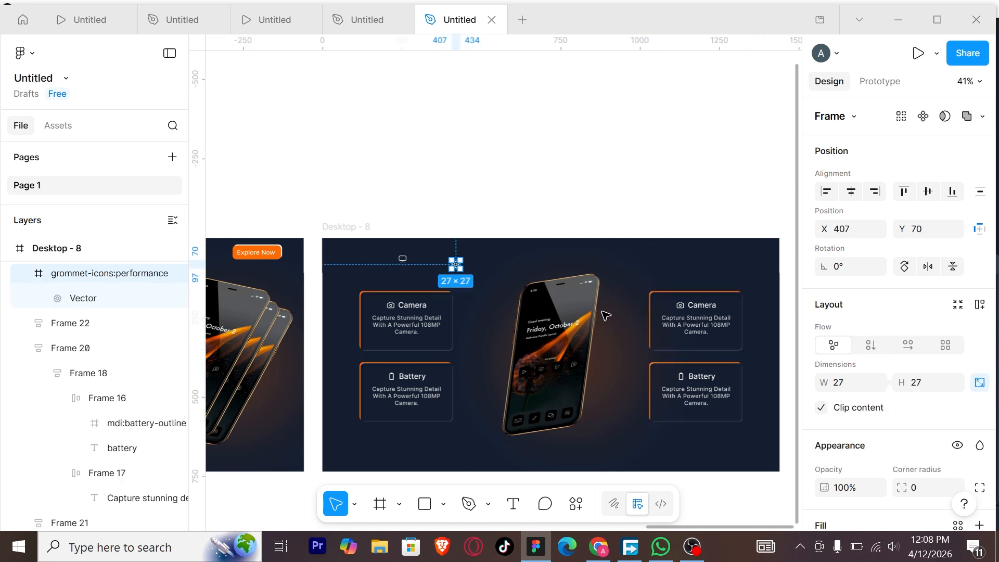
{"action": "left_click", "coordinate": [681, 307]}
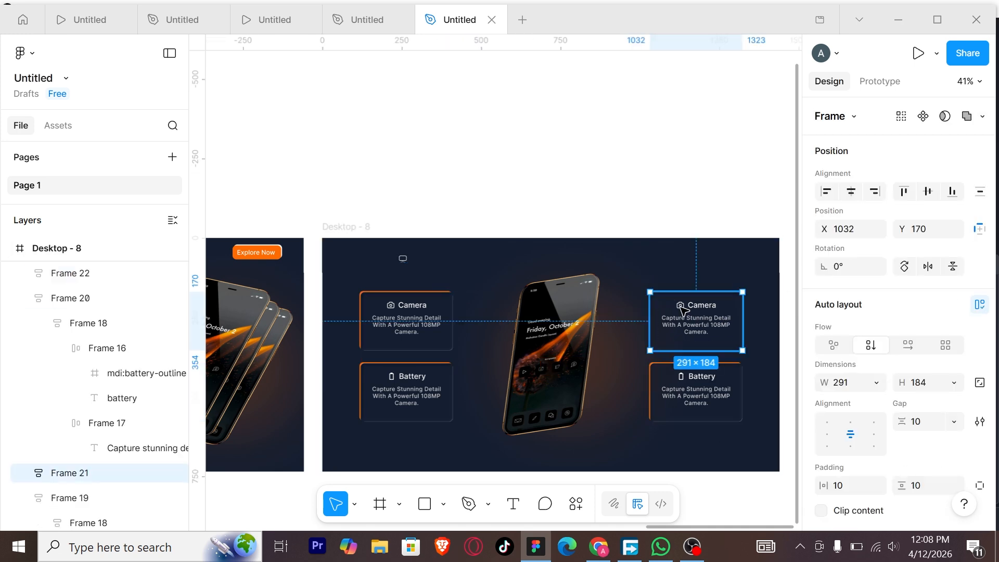
{"action": "double_click", "coordinate": [677, 308]}
{"action": "scroll", "coordinate": [675, 309], "scroll_direction": "up", "scroll_amount": 5}
{"action": "left_click", "coordinate": [681, 309]}
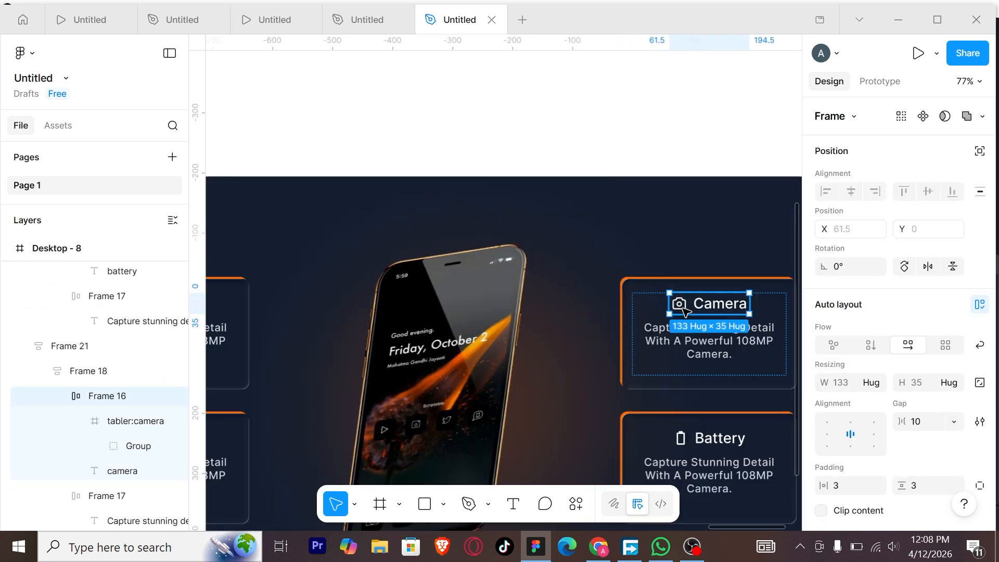
{"action": "left_click", "coordinate": [679, 304]}
{"action": "right_click", "coordinate": [683, 306]}
{"action": "key", "text": "ctrl+shift+r"}
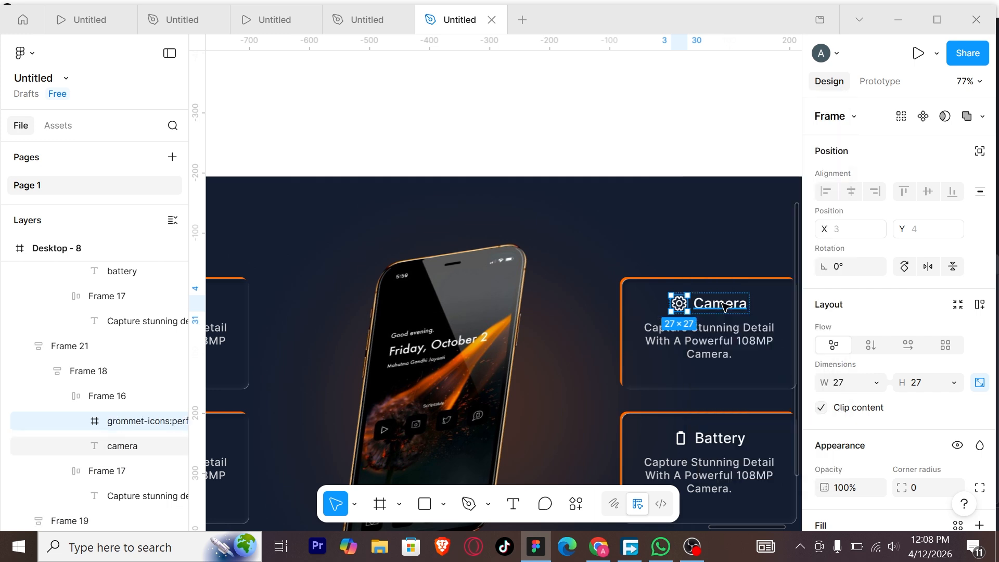
Step: Change the heading of the card with the gear icon to "Performance"
{"action": "left_click", "coordinate": [725, 307]}
{"action": "type", "text": "Per"}
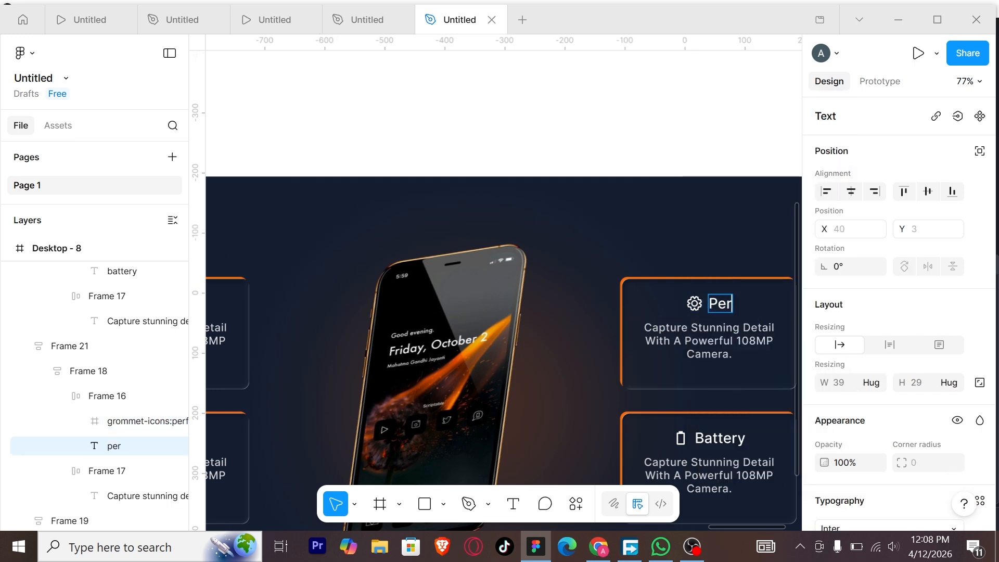
{"action": "type", "text": "formance"}
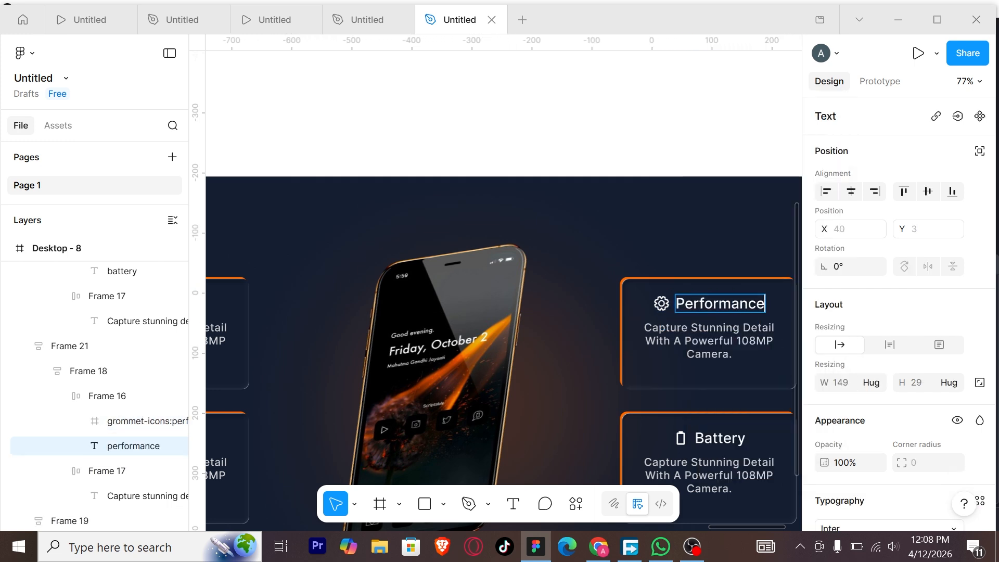
{"action": "left_click", "coordinate": [687, 199]}
{"action": "left_click", "coordinate": [687, 198]}
Step: Cut the loose display icon and paste it in place of the battery icon in the card below Performance
{"action": "scroll", "coordinate": [687, 199], "scroll_direction": "down", "scroll_amount": 3}
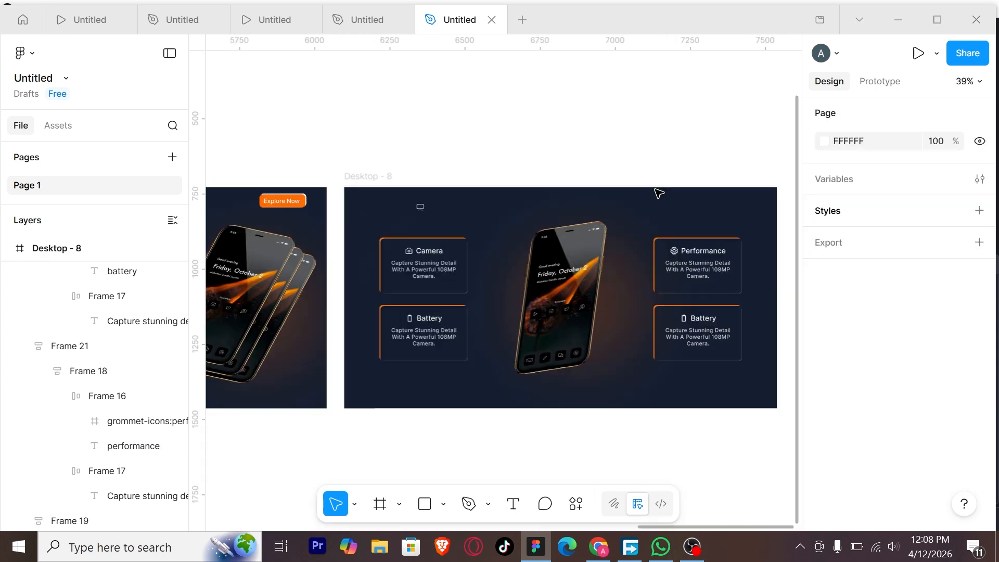
{"action": "left_click", "coordinate": [420, 208]}
{"action": "key", "text": "ctrl+x"}
{"action": "scroll", "coordinate": [754, 335], "scroll_direction": "up", "scroll_amount": 5}
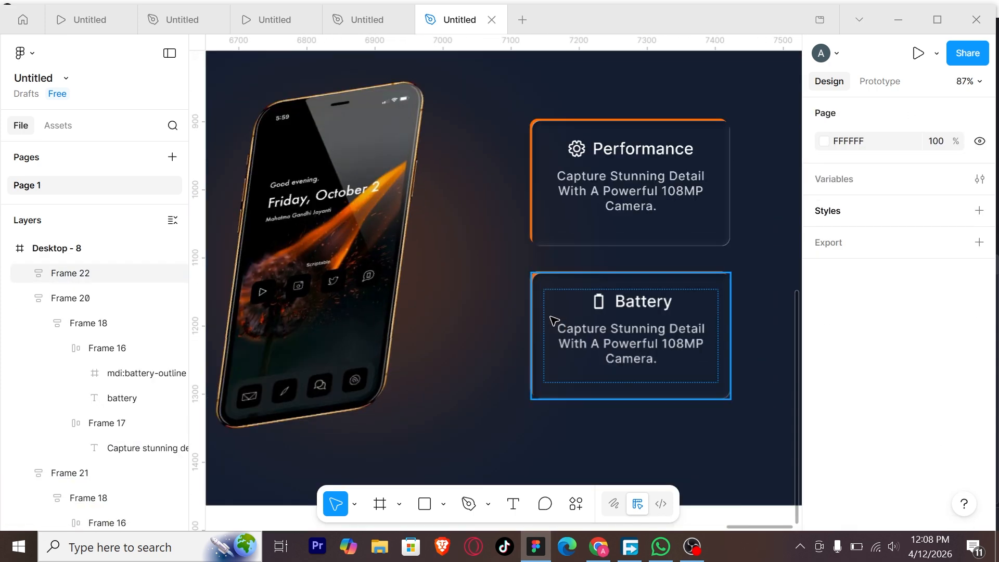
{"action": "double_click", "coordinate": [607, 308]}
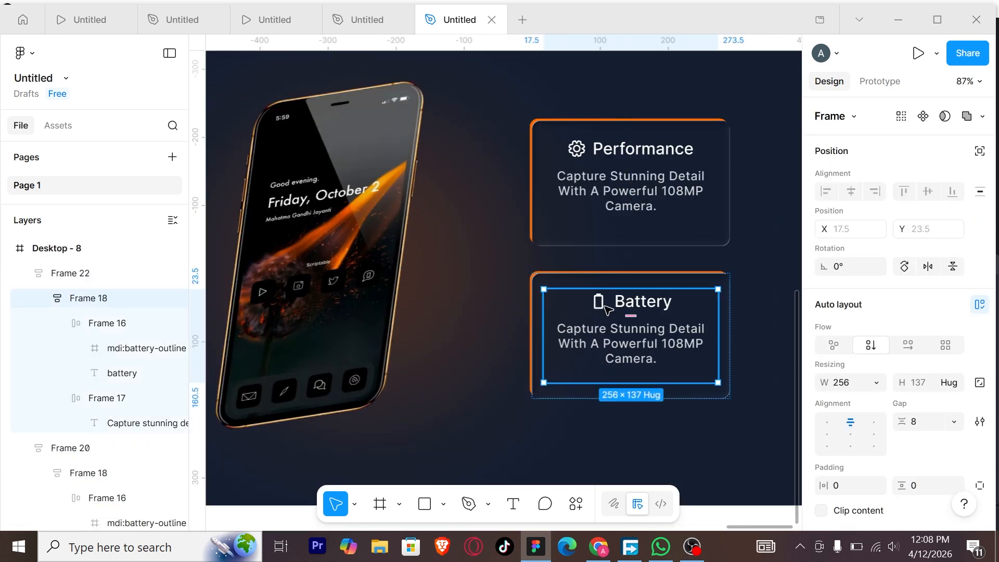
{"action": "left_click", "coordinate": [604, 308]}
{"action": "right_click", "coordinate": [603, 308]}
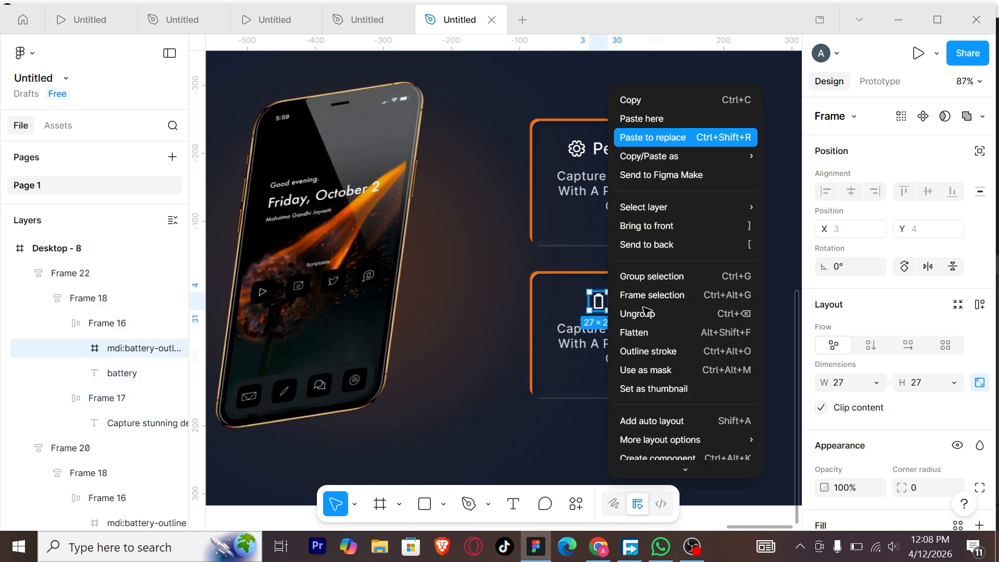
{"action": "left_click", "coordinate": [651, 134]}
Step: Change the heading of the card with the display icon to "Display"
{"action": "left_click", "coordinate": [644, 304]}
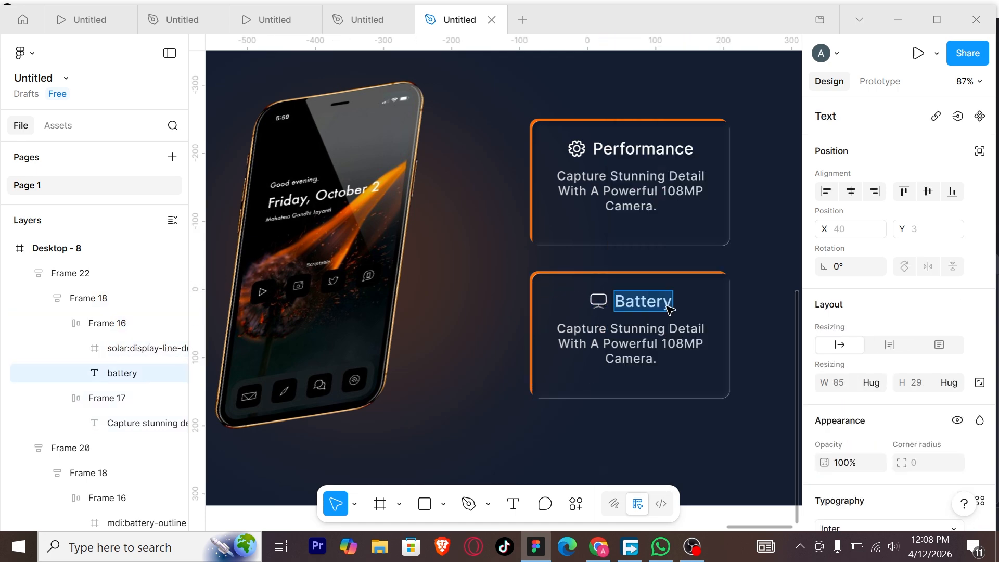
{"action": "type", "text": "Display"}
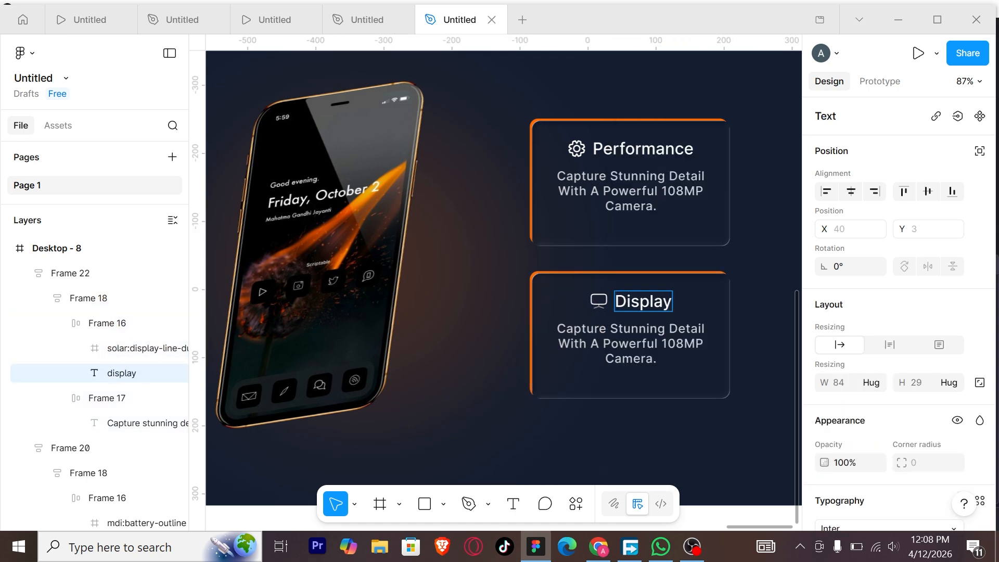
{"action": "key", "text": "Escape"}
{"action": "key", "text": "Escape"}
{"action": "scroll", "coordinate": [731, 418], "scroll_direction": "down", "scroll_amount": 3}
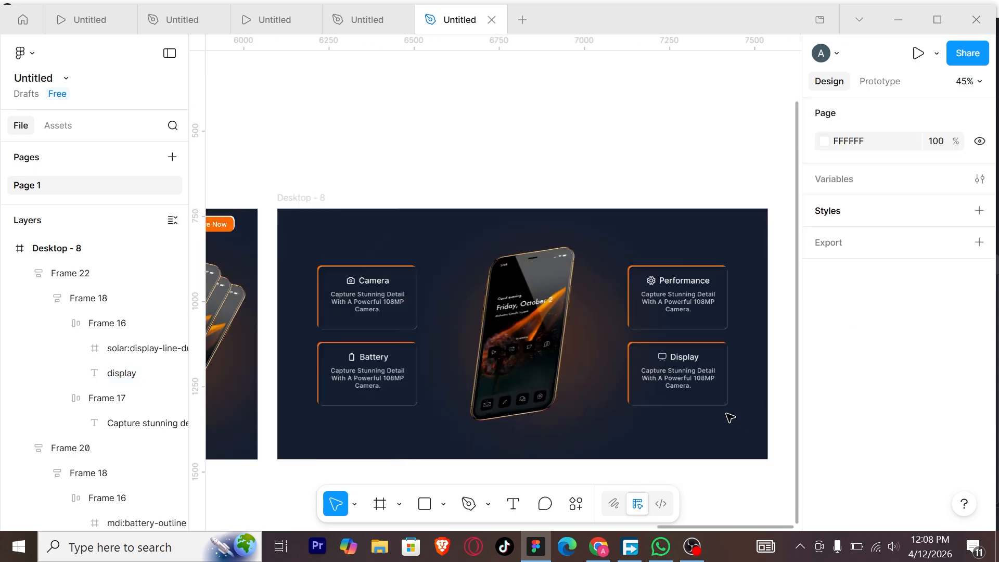
Step: Draw a stepped Pen line from the Camera card's inner edge across, up and over to the phone's edge
{"action": "scroll", "coordinate": [476, 278], "scroll_direction": "up", "scroll_amount": 3}
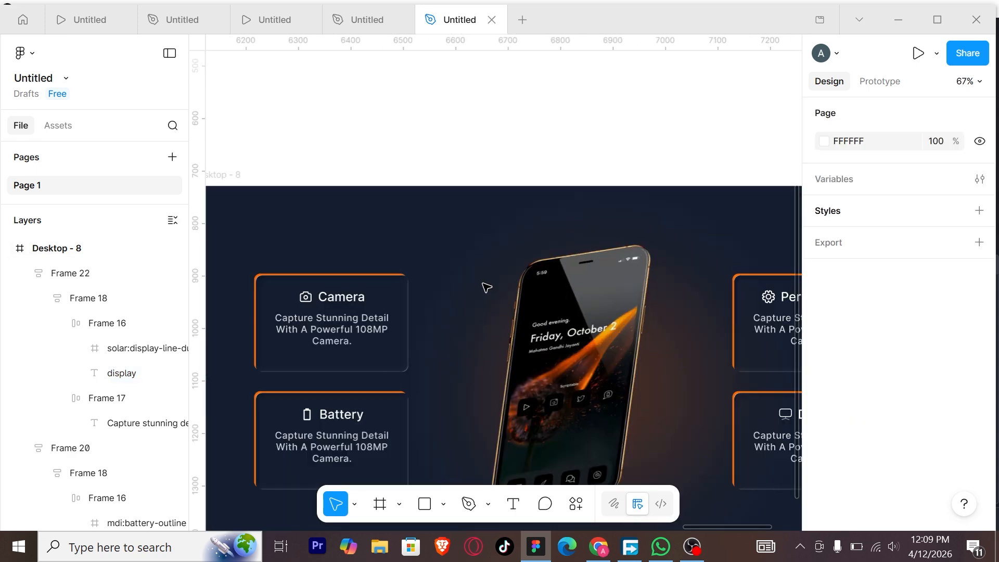
{"action": "key", "text": "p"}
{"action": "scroll", "coordinate": [486, 288], "scroll_direction": "down", "scroll_amount": 2}
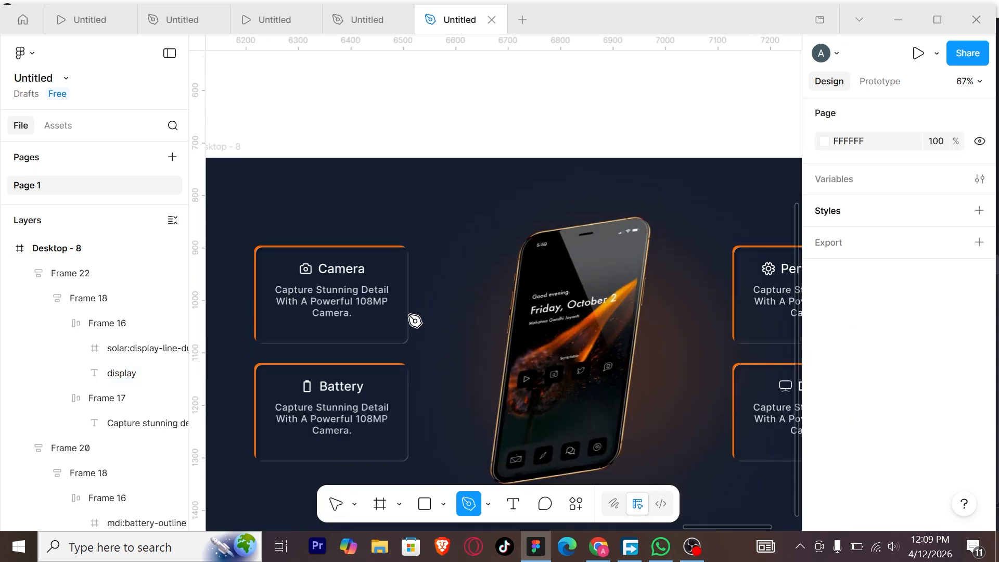
{"action": "left_click", "coordinate": [408, 314]}
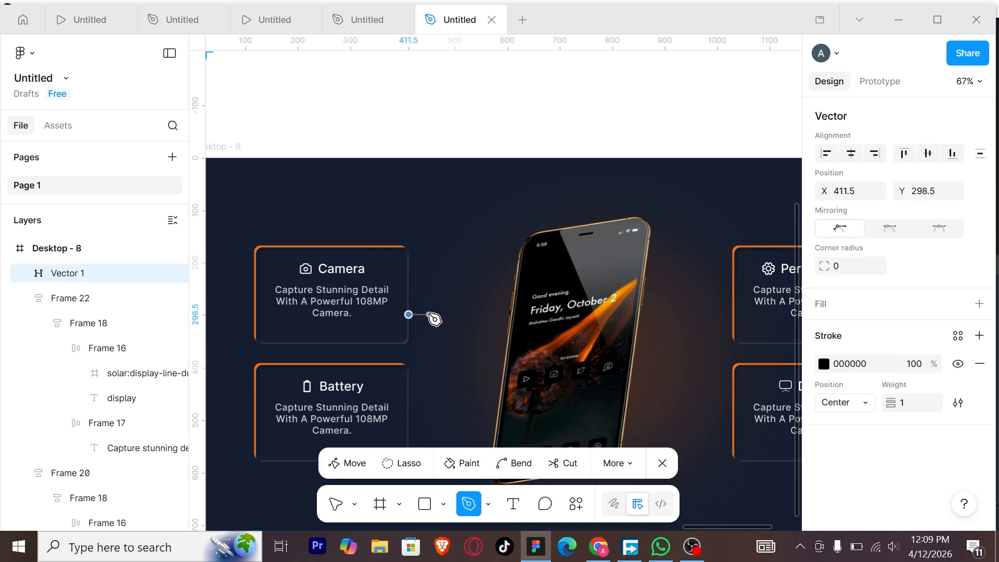
{"action": "left_click", "coordinate": [428, 315]}
{"action": "left_click", "coordinate": [429, 269]}
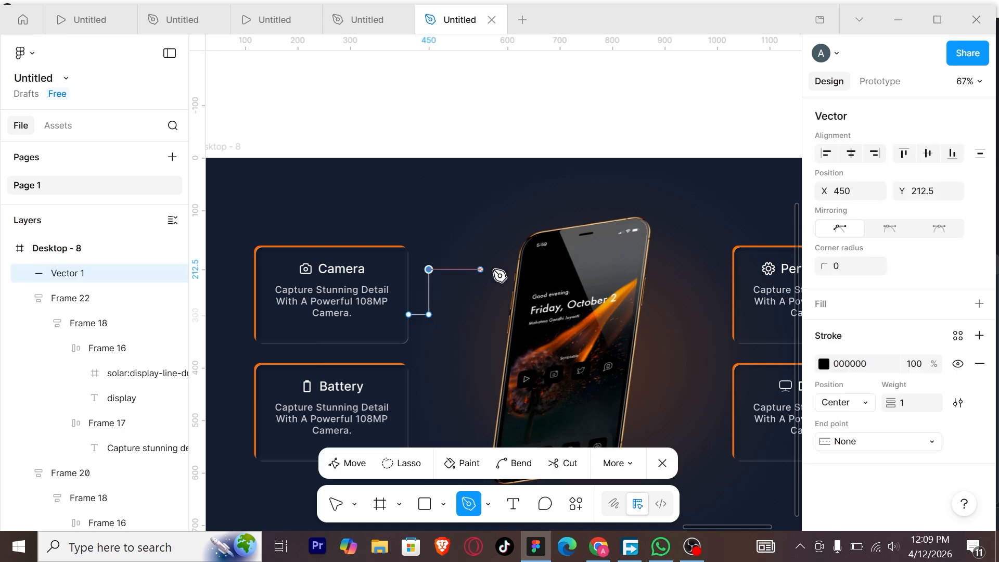
{"action": "left_click", "coordinate": [507, 270]}
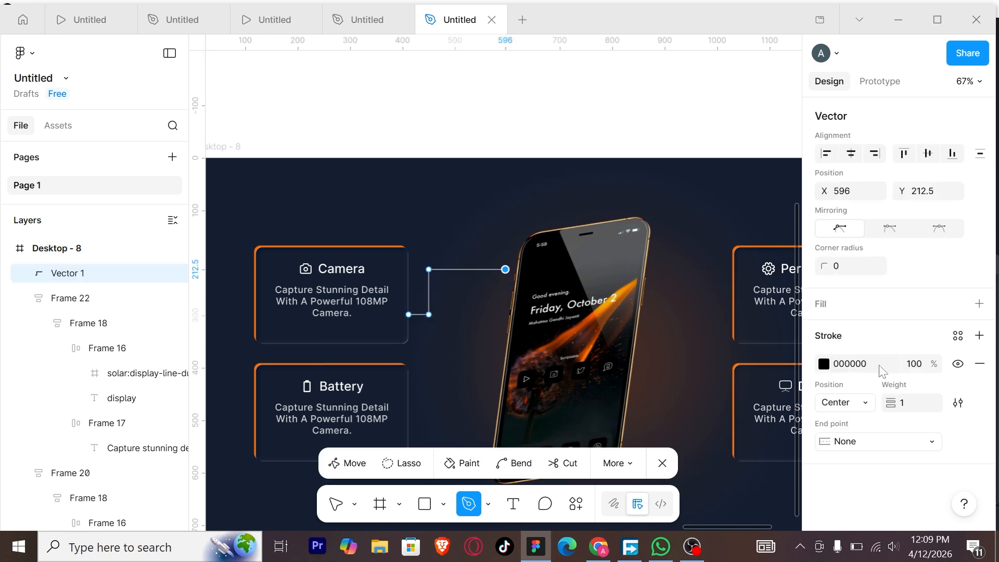
Step: Give the connector line a stroke weight of 3 and the white colour FFFFFF, and finish the path
{"action": "left_click", "coordinate": [906, 402]}
{"action": "type", "text": "3"}
{"action": "key", "text": "Return"}
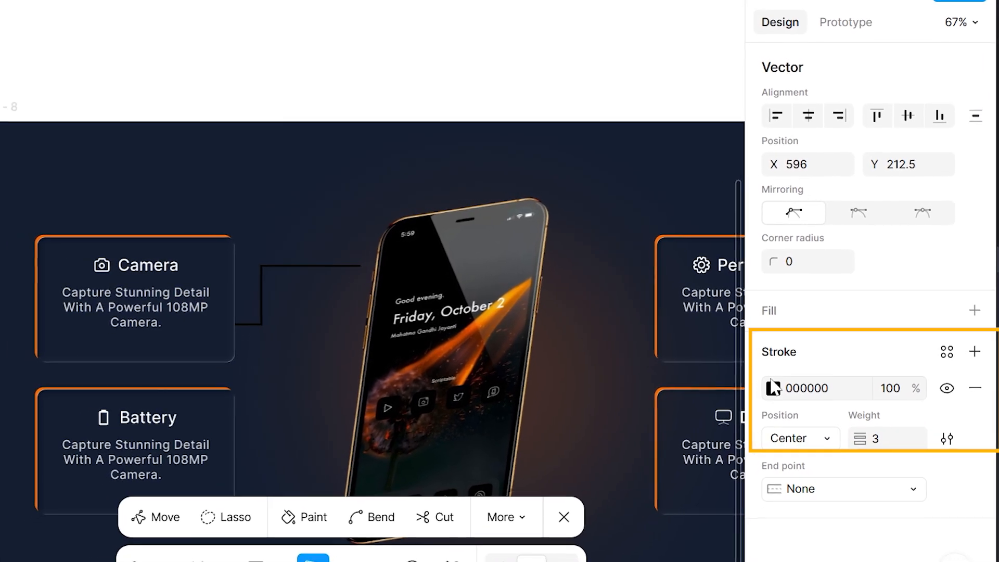
{"action": "left_click", "coordinate": [778, 386]}
{"action": "mouse_move", "coordinate": [535, 377]}
{"action": "left_mouse_down"}
{"action": "mouse_move", "coordinate": [206, 92]}
{"action": "mouse_move", "coordinate": [255, 65]}
{"action": "left_mouse_up"}
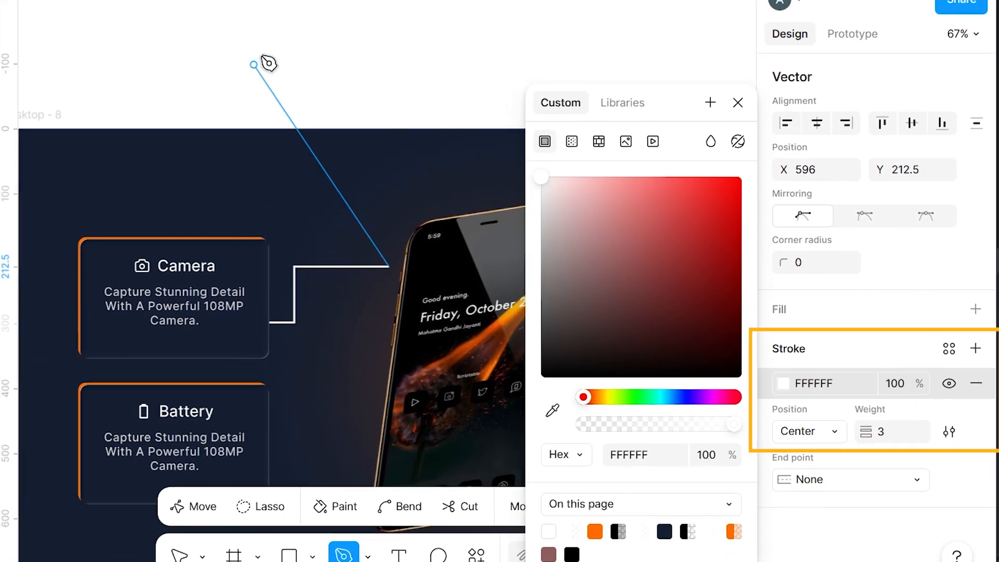
{"action": "key", "text": "Escape"}
{"action": "key", "text": "Escape"}
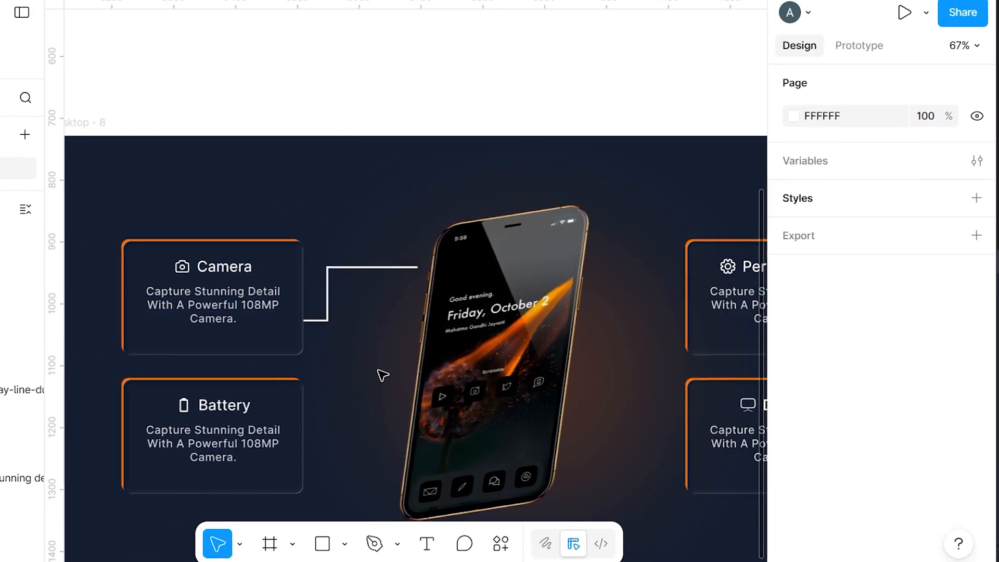
Step: Draw a circle of about 21 × 21 at the phone end of the connector line
{"action": "key", "text": "o"}
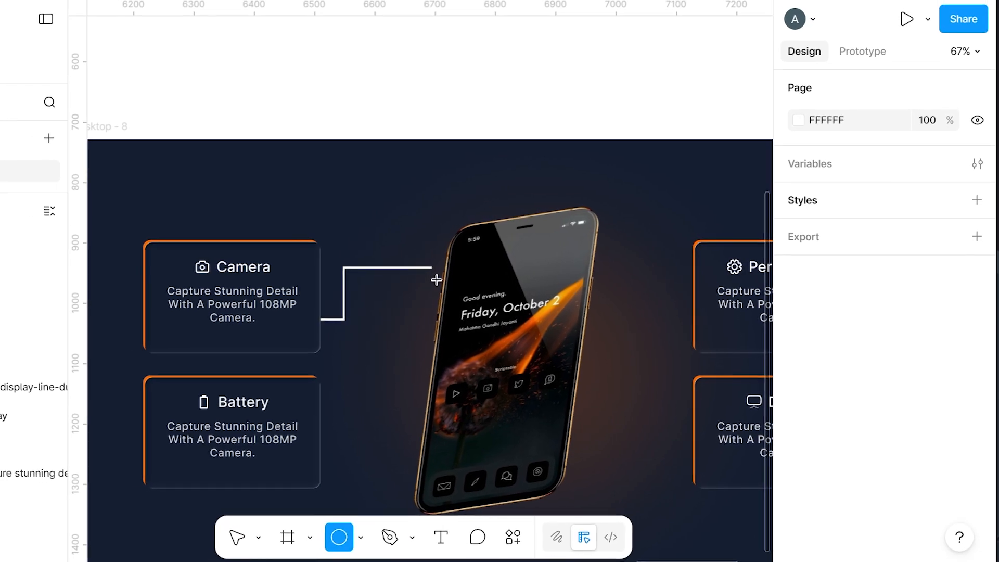
{"action": "scroll", "coordinate": [436, 280], "scroll_direction": "up", "scroll_amount": 5}
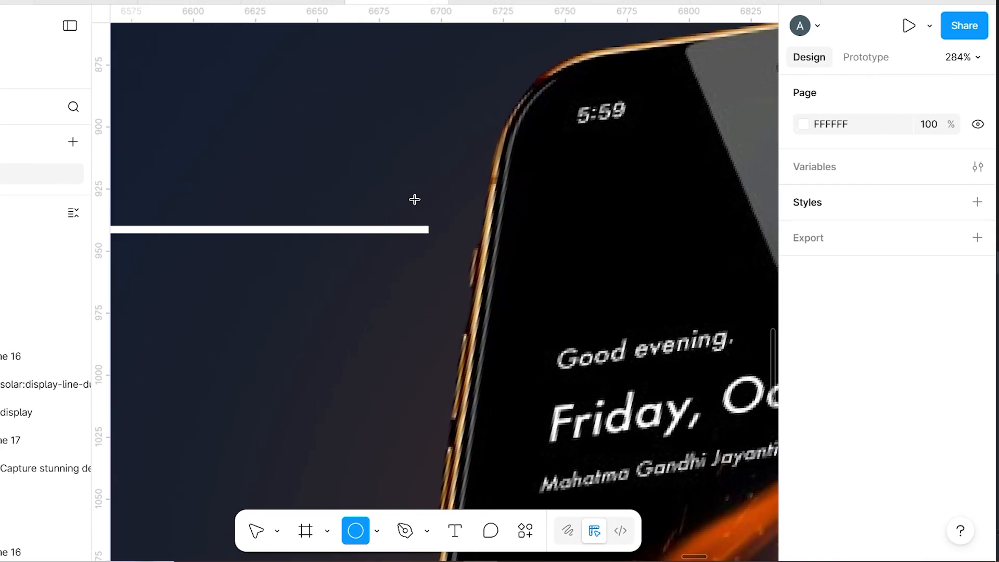
{"action": "left_click_drag", "start_coordinate": [402, 200], "coordinate": [465, 256]}
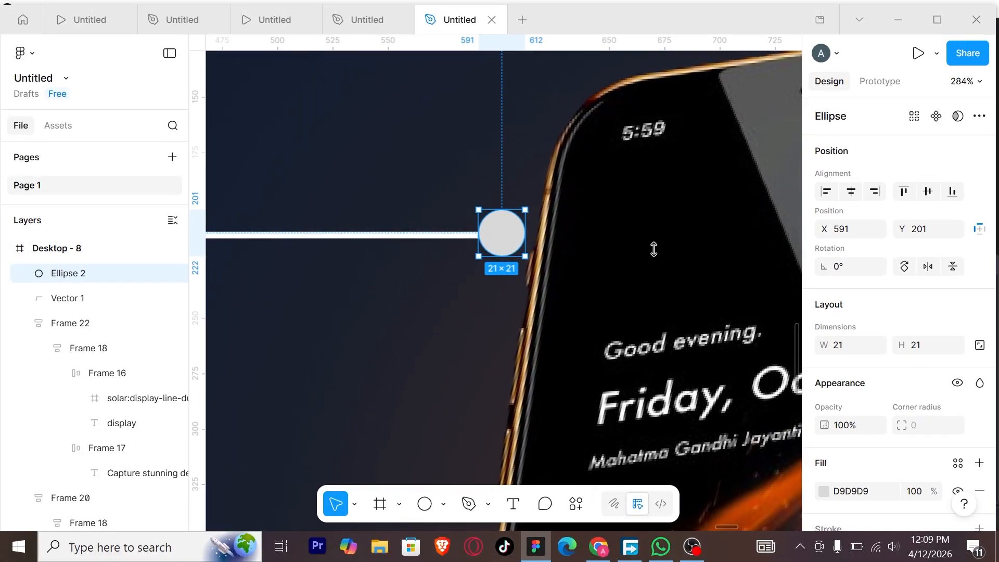
Step: Duplicate the end circle, resize the copy to 10 × 10 with locked proportions, and center it inside the larger circle
{"action": "key", "text": "ctrl+c"}
{"action": "key", "text": "ctrl+v"}
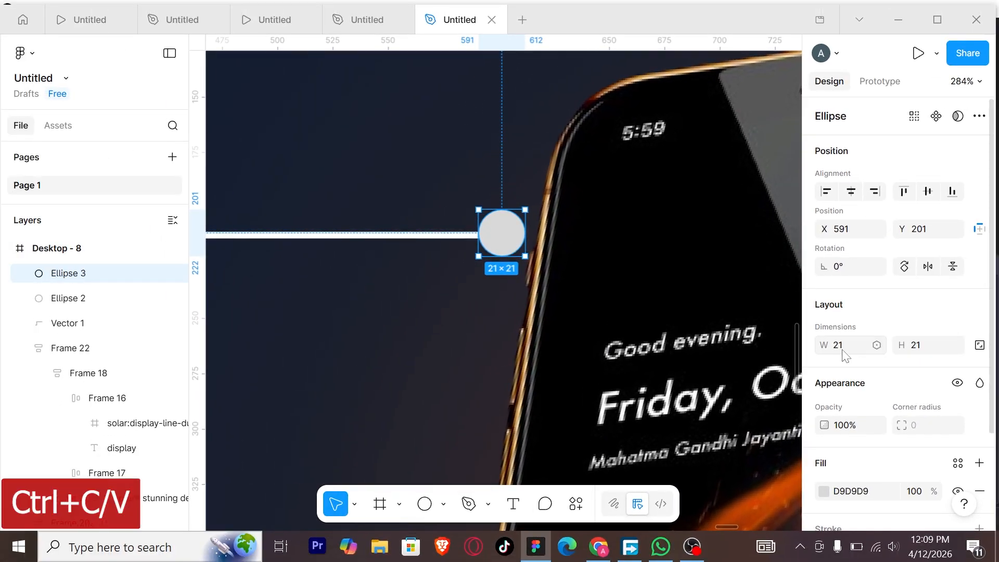
{"action": "left_click", "coordinate": [842, 350]}
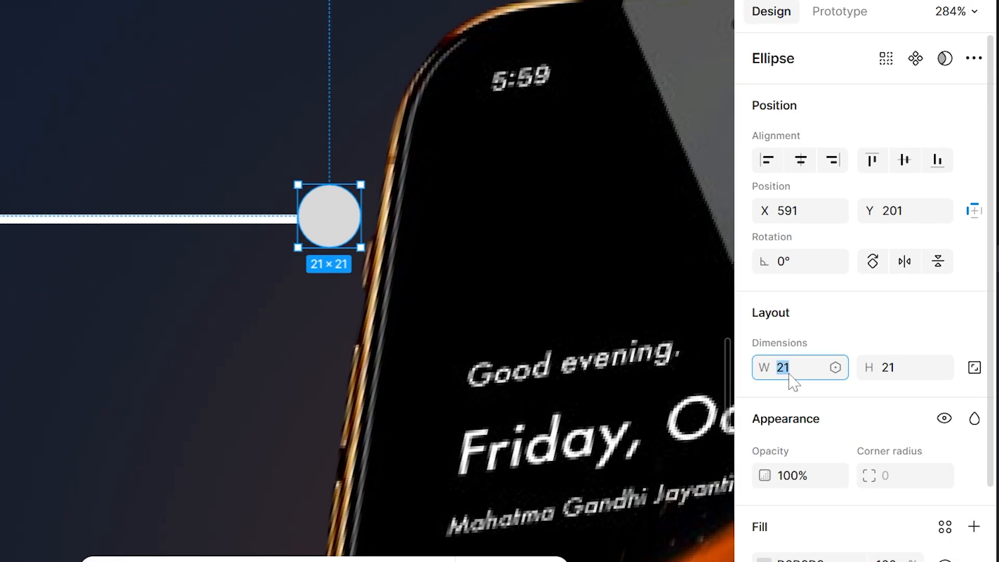
{"action": "type", "text": "10"}
{"action": "left_click", "coordinate": [973, 369]}
{"action": "left_click_drag", "start_coordinate": [317, 198], "coordinate": [370, 226]}
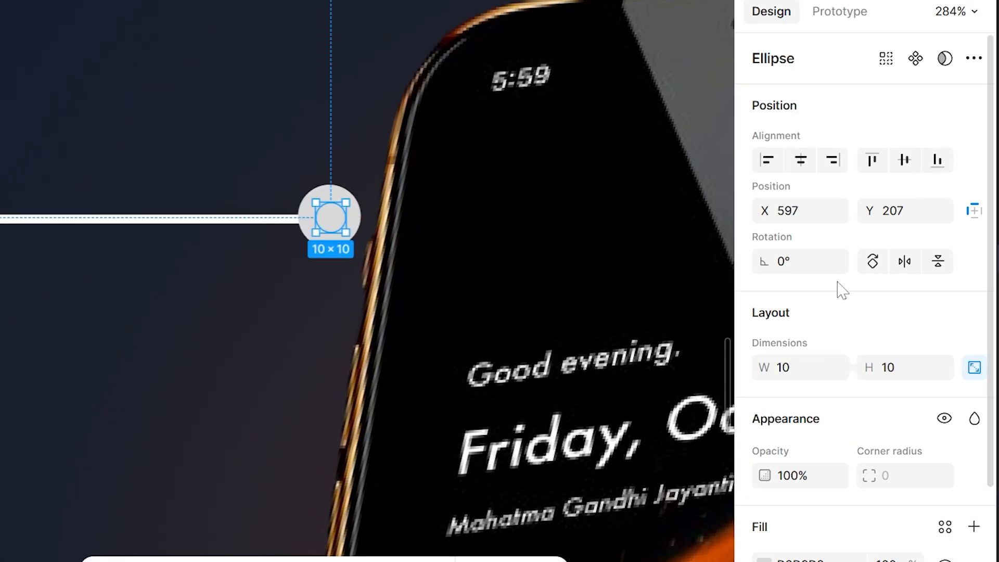
Step: Fill the inner circle at the connector's phone end with orange FF6A00 and the outer circle with white FFFFFF
{"action": "scroll", "coordinate": [838, 288], "scroll_direction": "down", "scroll_amount": 3}
{"action": "left_click", "coordinate": [764, 409]}
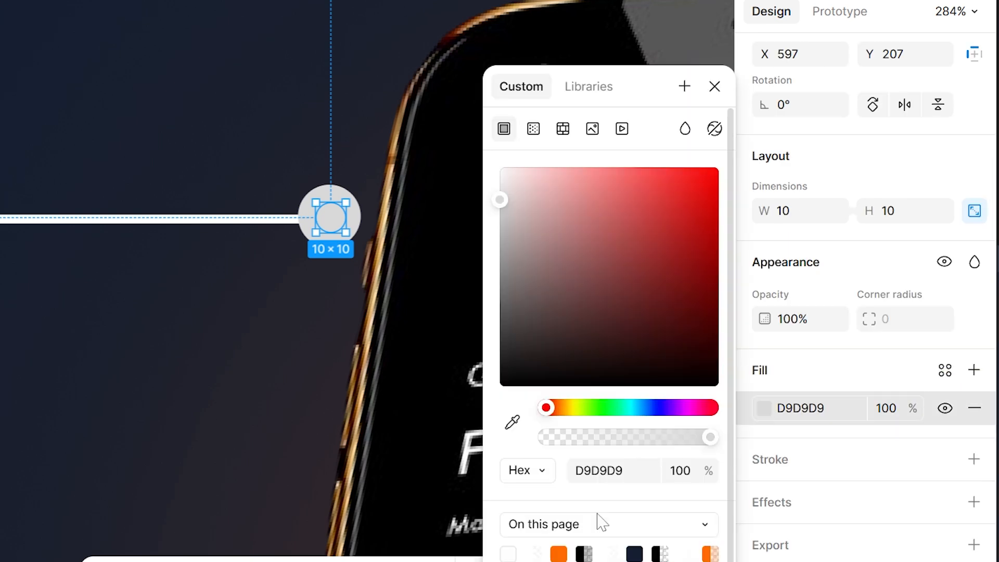
{"action": "left_click", "coordinate": [565, 551]}
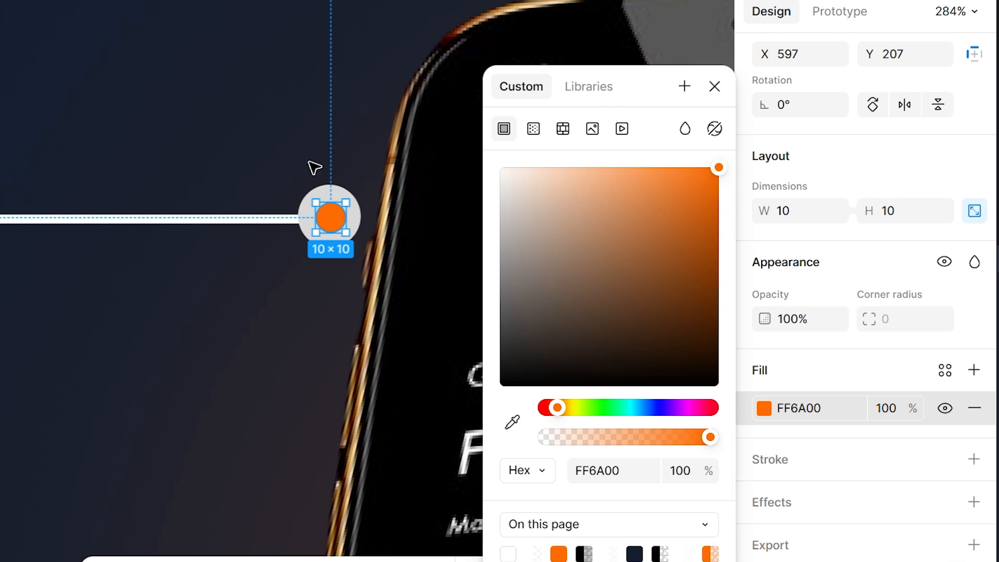
{"action": "left_click", "coordinate": [336, 188]}
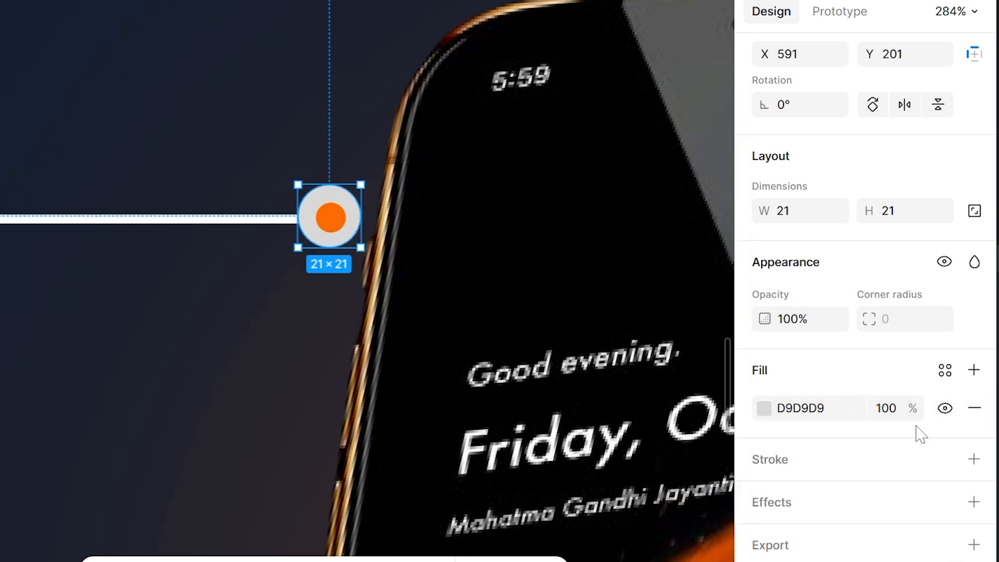
{"action": "left_click", "coordinate": [763, 409]}
{"action": "left_click_drag", "start_coordinate": [323, 35], "coordinate": [296, 5]}
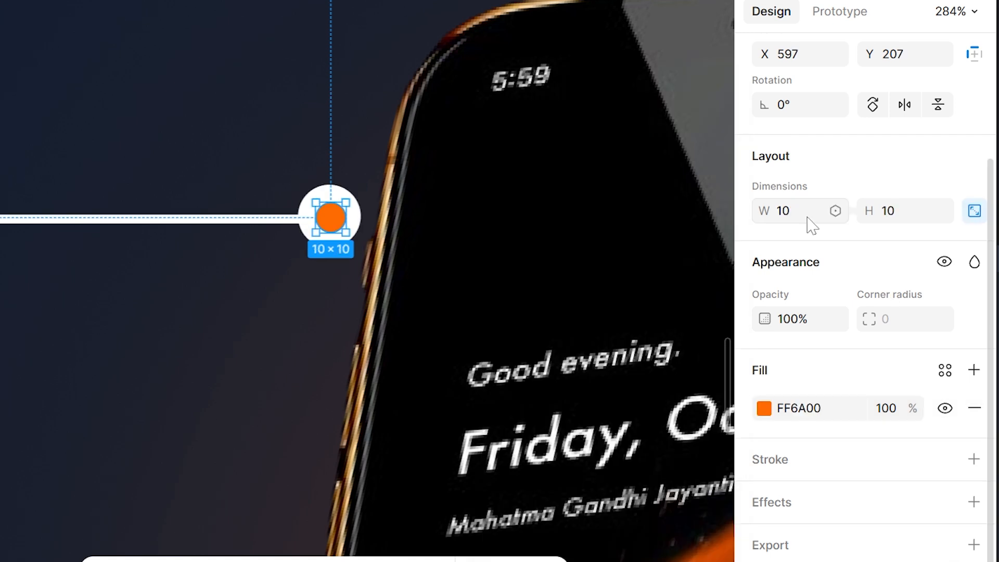
Step: Resize the orange circle to 15 × 15 and align its center with the white circle's
{"action": "left_click", "coordinate": [808, 216]}
{"action": "type", "text": "1"}
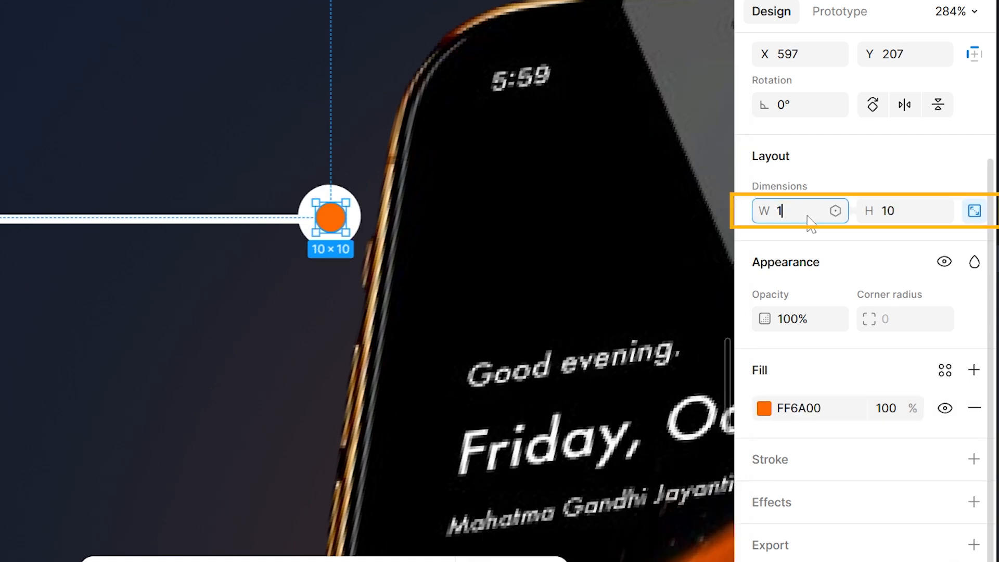
{"action": "type", "text": "5"}
{"action": "key", "text": "Return"}
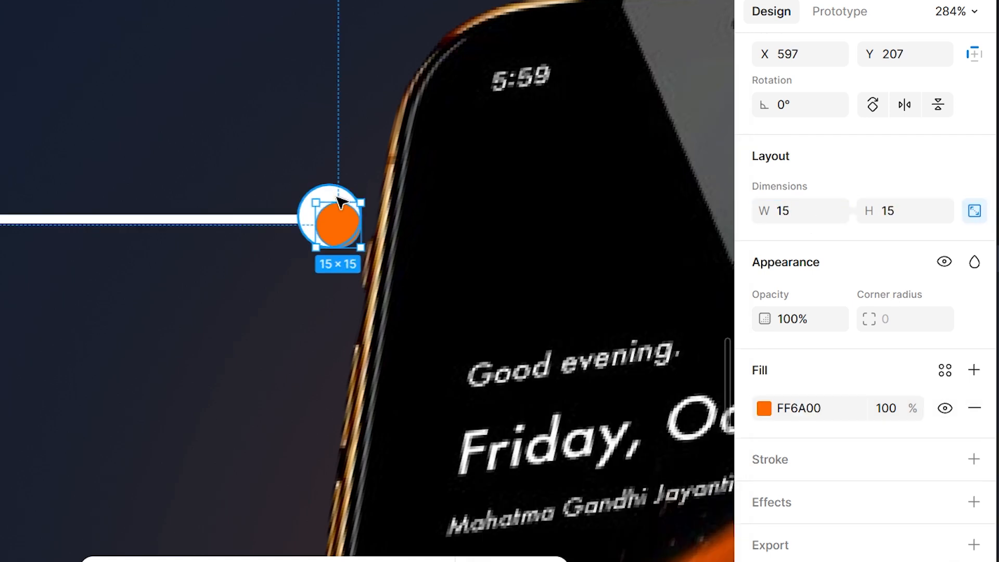
{"action": "left_click", "coordinate": [333, 196], "text": "shift"}
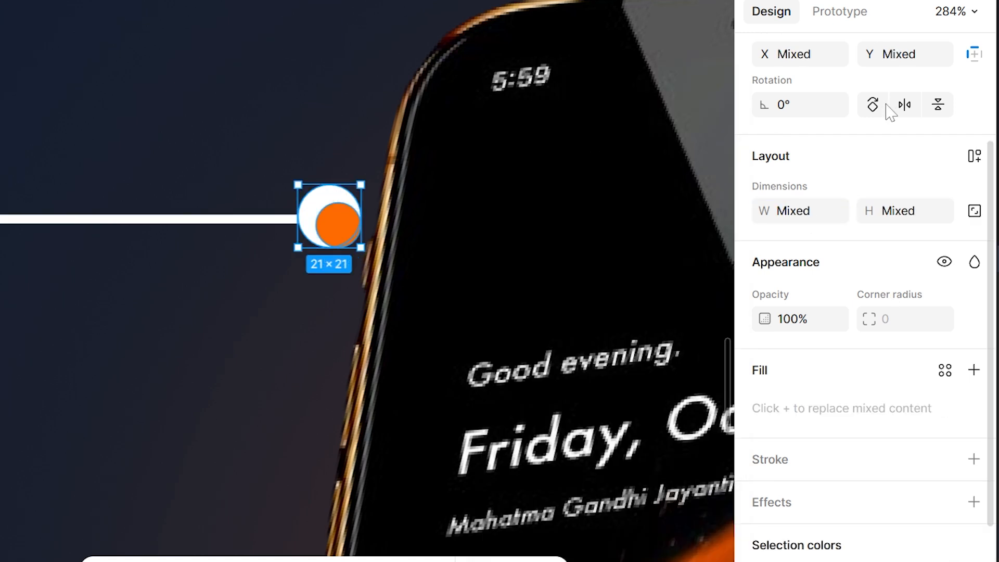
{"action": "left_click", "coordinate": [909, 161]}
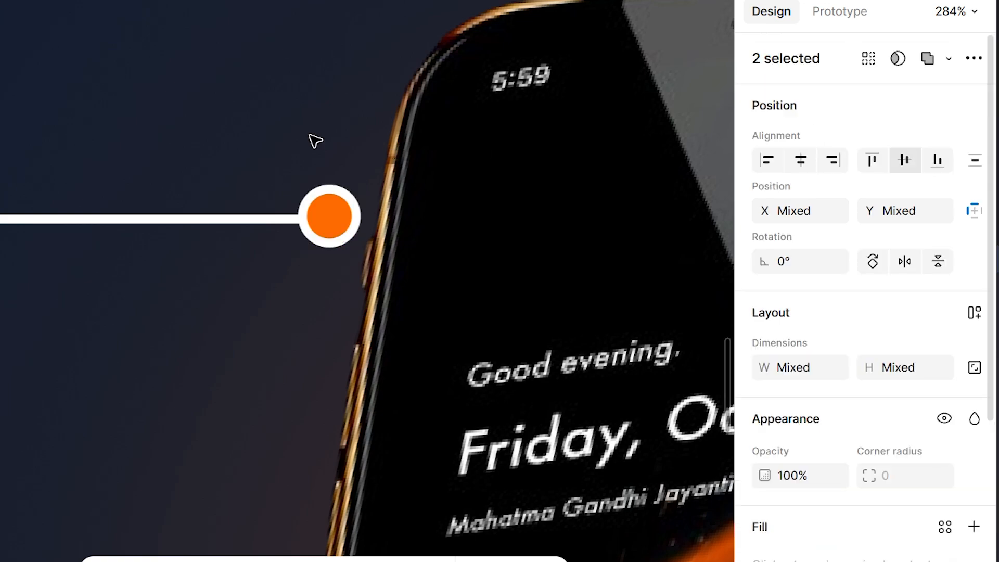
{"action": "left_click", "coordinate": [265, 129]}
Step: Bring the Camera card to the front so it overlaps the start of the connector line
{"action": "scroll", "coordinate": [266, 130], "scroll_direction": "down", "scroll_amount": 5}
{"action": "scroll", "coordinate": [395, 195], "scroll_direction": "left", "scroll_amount": 3}
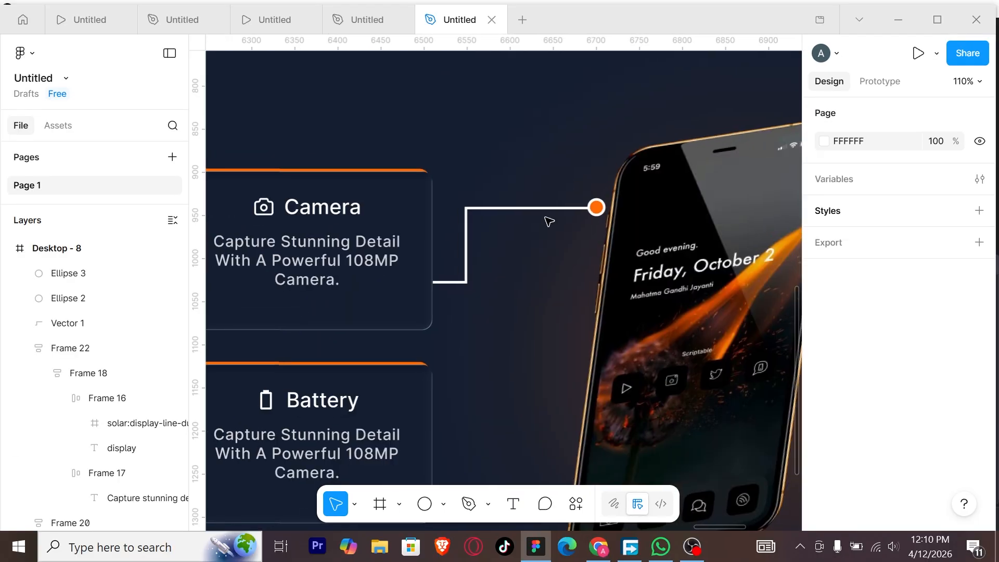
{"action": "scroll", "coordinate": [241, 252], "scroll_direction": "down", "scroll_amount": 1}
{"action": "left_click", "coordinate": [457, 271]}
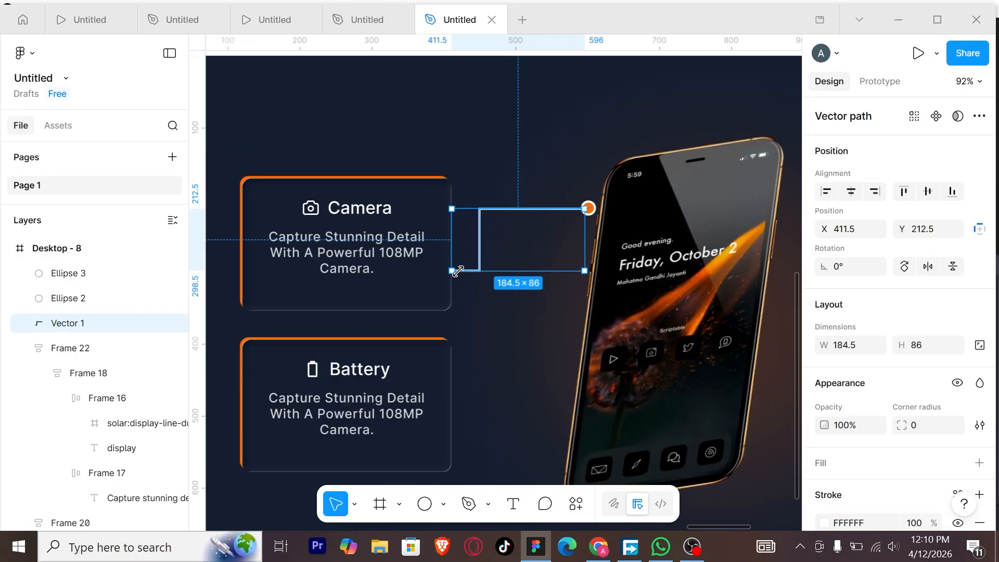
{"action": "left_click", "coordinate": [440, 258]}
{"action": "right_click", "coordinate": [444, 250]}
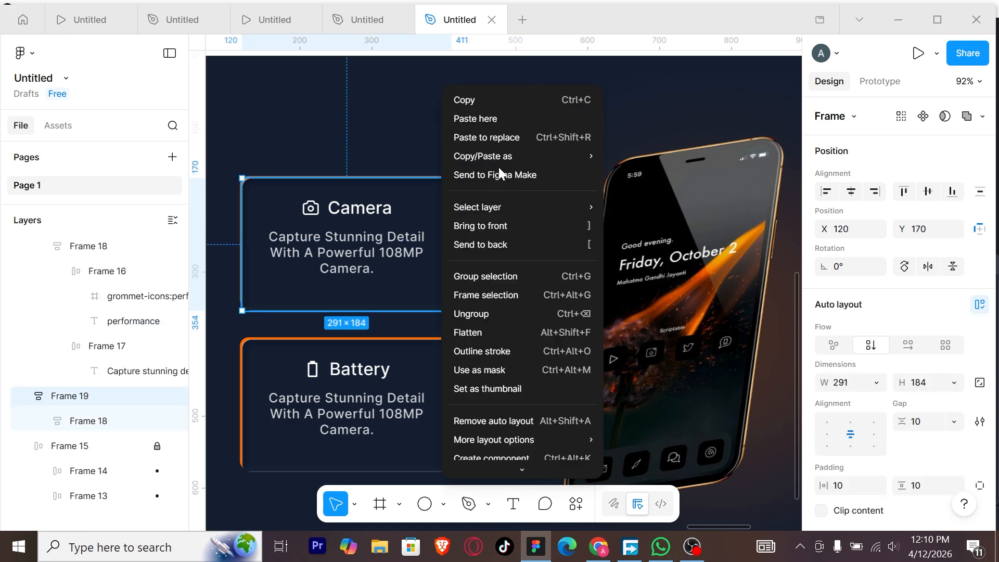
{"action": "left_click", "coordinate": [520, 226]}
{"action": "left_click", "coordinate": [520, 310]}
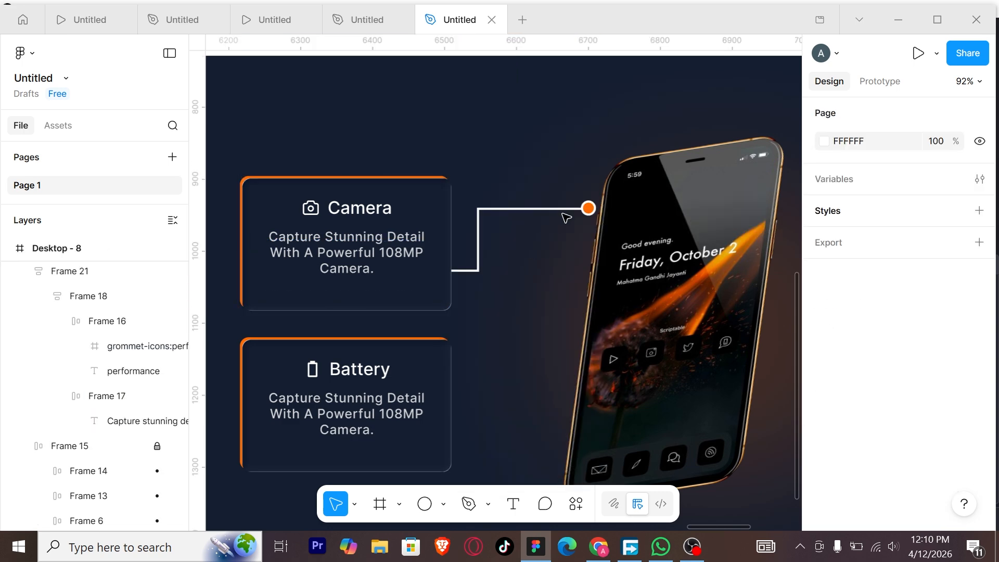
Step: Group the connector line with its two end circles
{"action": "left_click", "coordinate": [520, 209]}
{"action": "scroll", "coordinate": [94, 273], "scroll_direction": "up", "scroll_amount": 2}
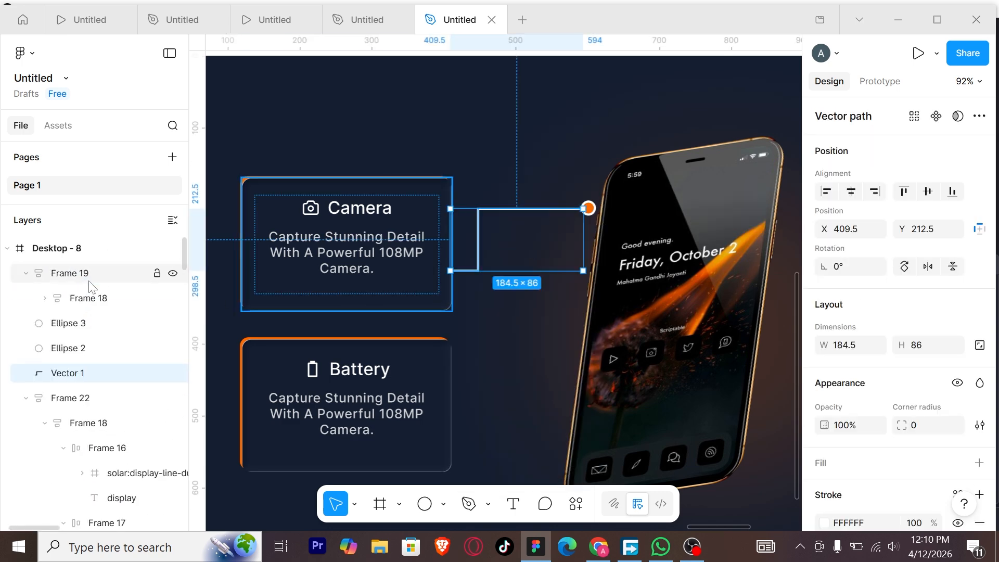
{"action": "left_click", "coordinate": [94, 349], "text": "shift"}
{"action": "left_click", "coordinate": [93, 336]}
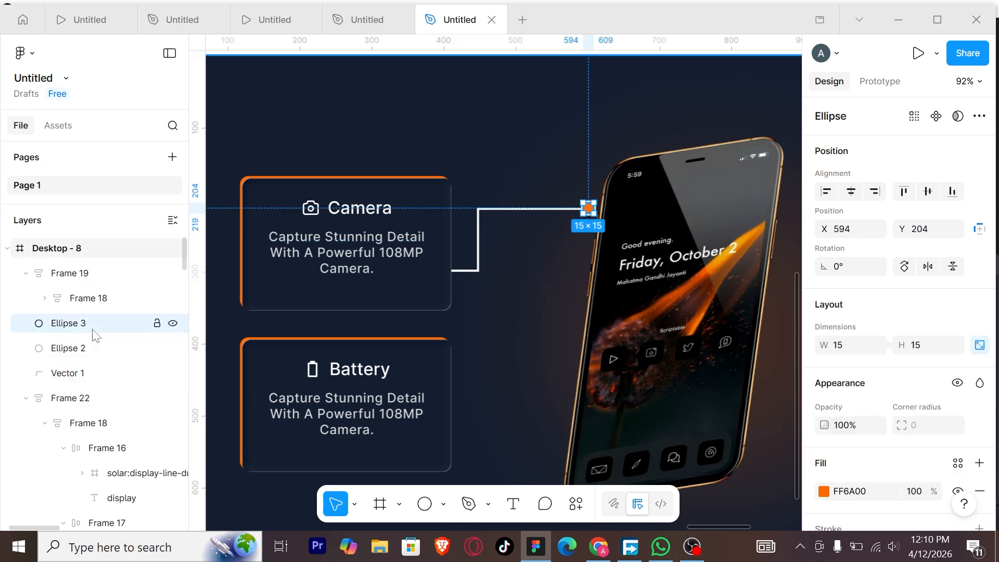
{"action": "left_click", "coordinate": [86, 373], "text": "shift"}
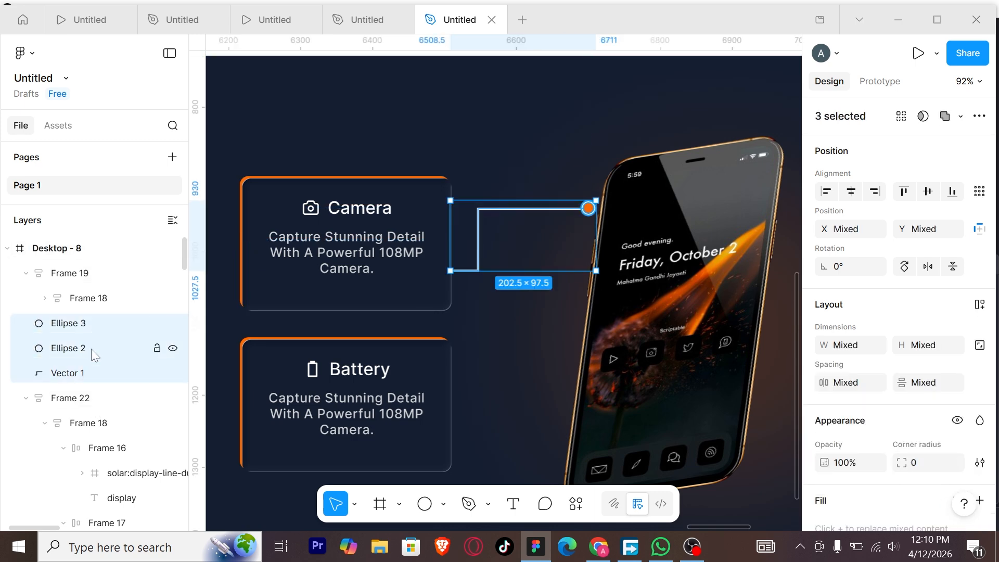
{"action": "key", "text": "ctrl+g"}
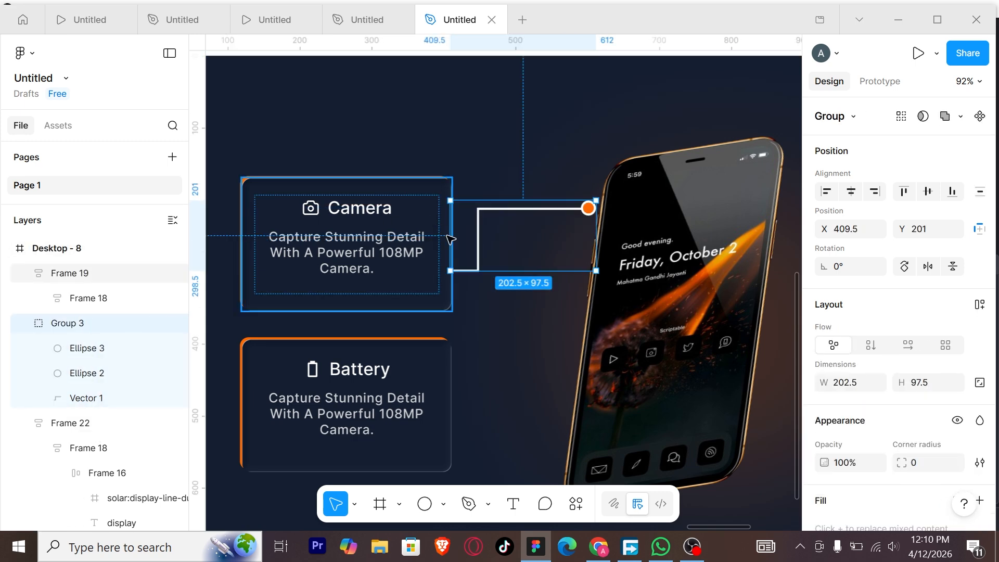
Step: Duplicate the connector group beside the Battery card and narrow the copy to end just short of the phone's edge
{"action": "left_click_drag", "start_coordinate": [495, 227], "coordinate": [508, 397]}
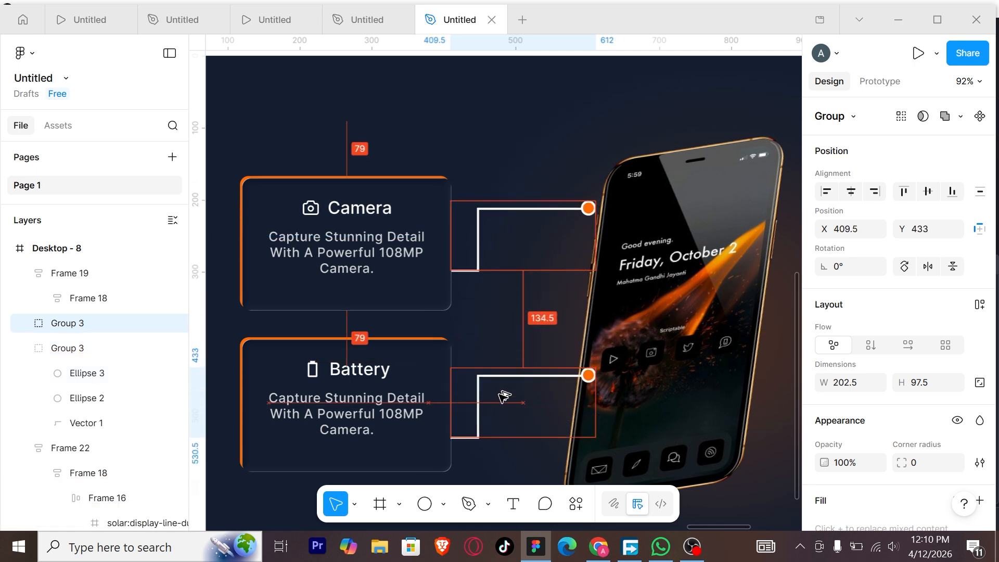
{"action": "left_click_drag", "start_coordinate": [596, 403], "coordinate": [567, 403]}
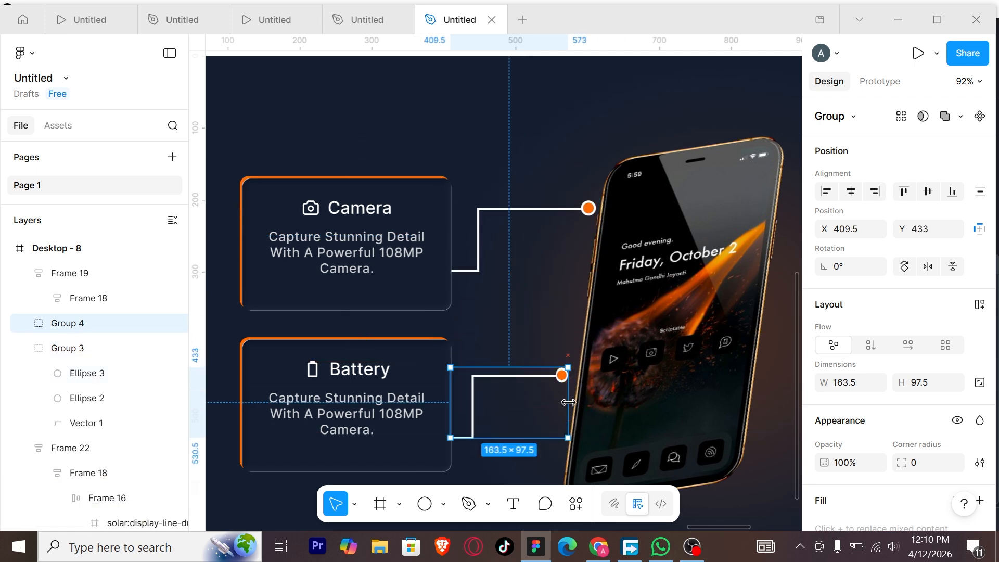
{"action": "key", "text": "ctrl+z"}
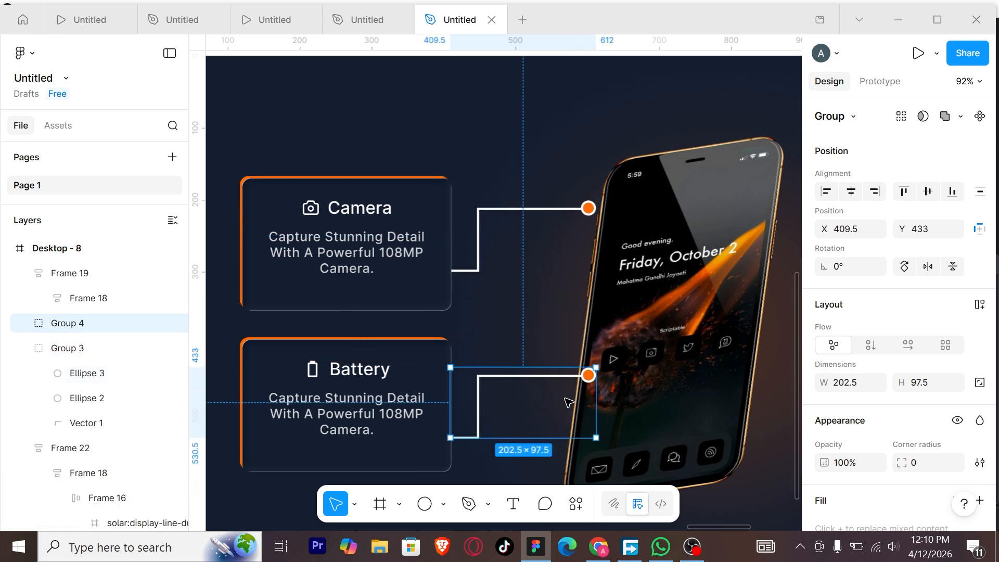
{"action": "left_click", "coordinate": [759, 472]}
{"action": "scroll", "coordinate": [747, 468], "scroll_direction": "down", "scroll_amount": 5}
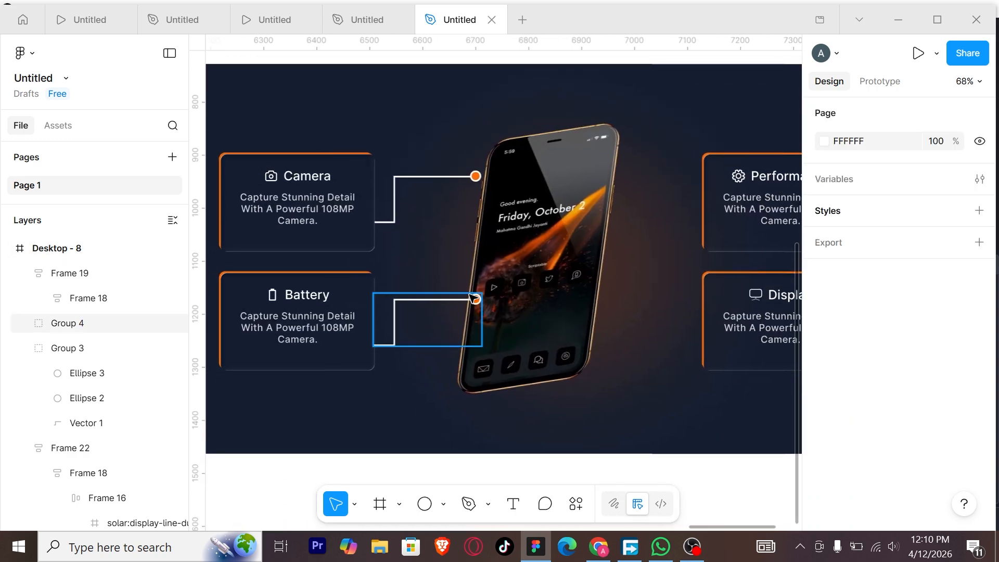
{"action": "scroll", "coordinate": [488, 304], "scroll_direction": "up", "scroll_amount": 8}
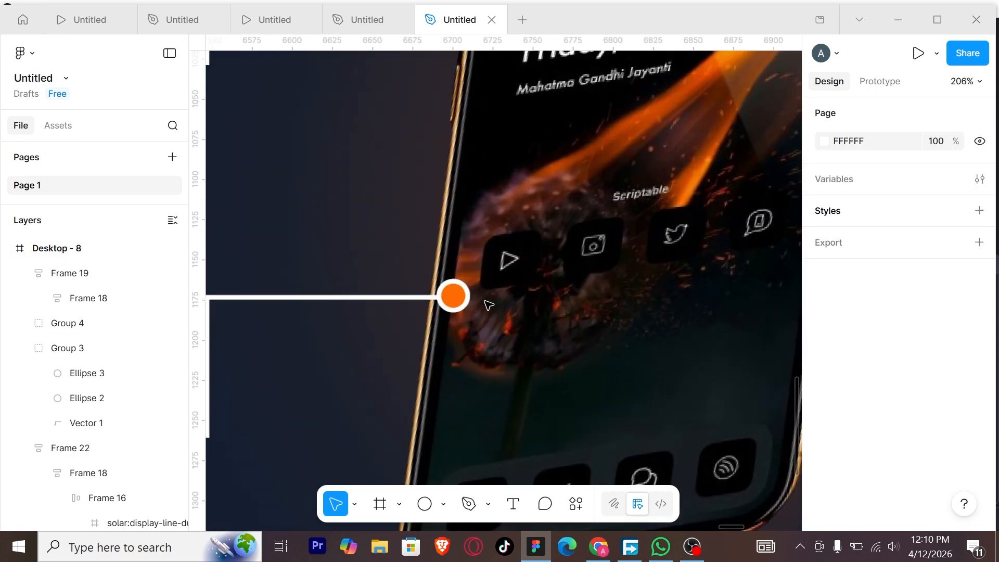
{"action": "left_click", "coordinate": [459, 311]}
{"action": "left_click_drag", "start_coordinate": [471, 321], "coordinate": [416, 321]}
Step: Set the Battery connector's white end circle to 21 × 21 and center the orange circle inside it
{"action": "double_click", "coordinate": [400, 301]}
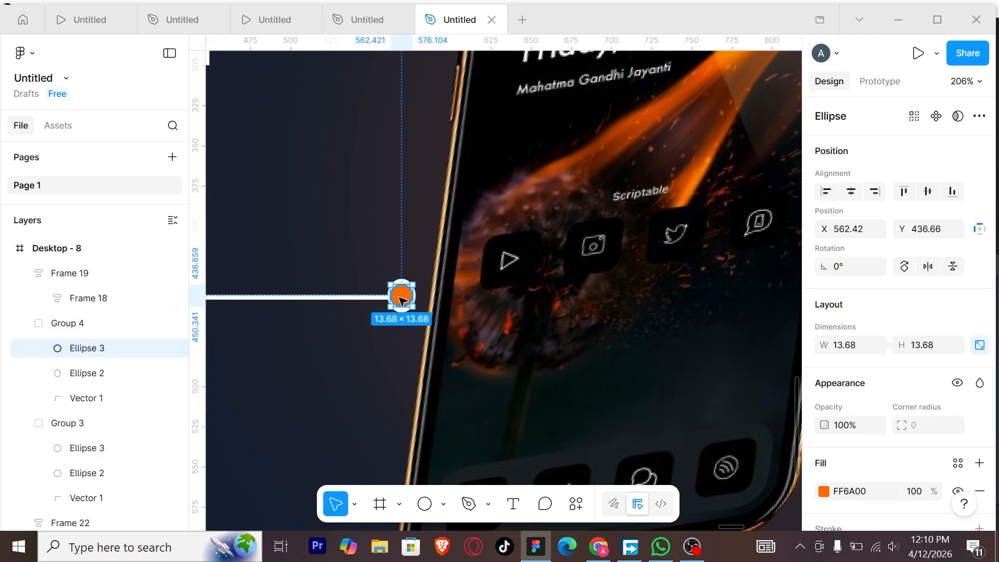
{"action": "scroll", "coordinate": [401, 293], "scroll_direction": "up", "scroll_amount": 6}
{"action": "left_click", "coordinate": [427, 293]}
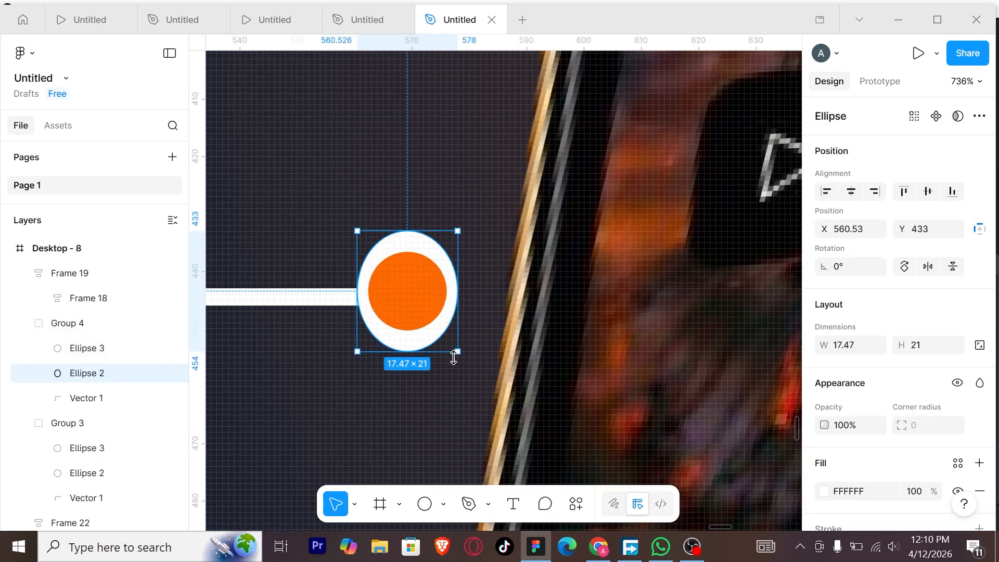
{"action": "left_click_drag", "start_coordinate": [460, 351], "coordinate": [446, 341]}
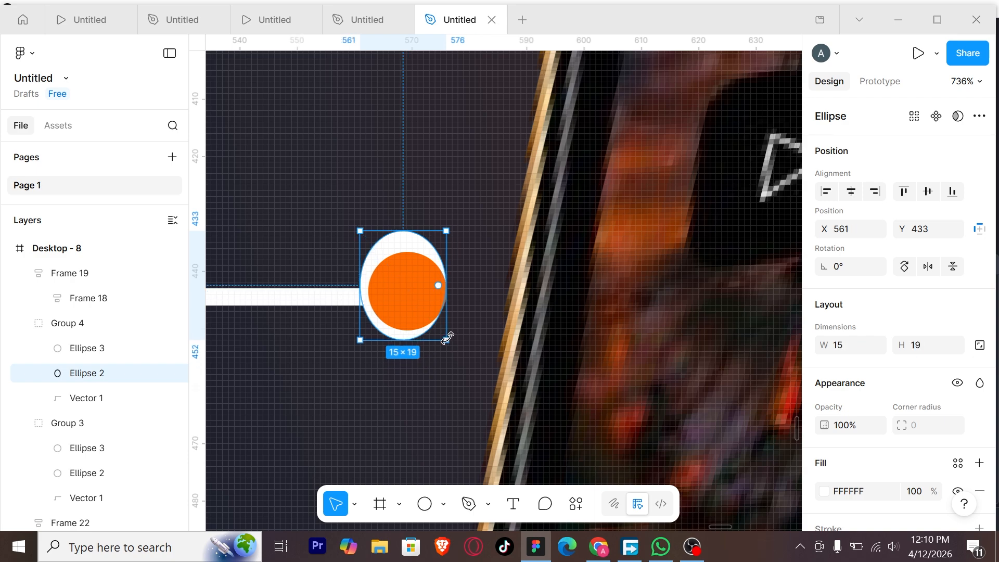
{"action": "key", "text": "ctrl+z"}
{"action": "left_click", "coordinate": [883, 348]}
{"action": "type", "text": "2"}
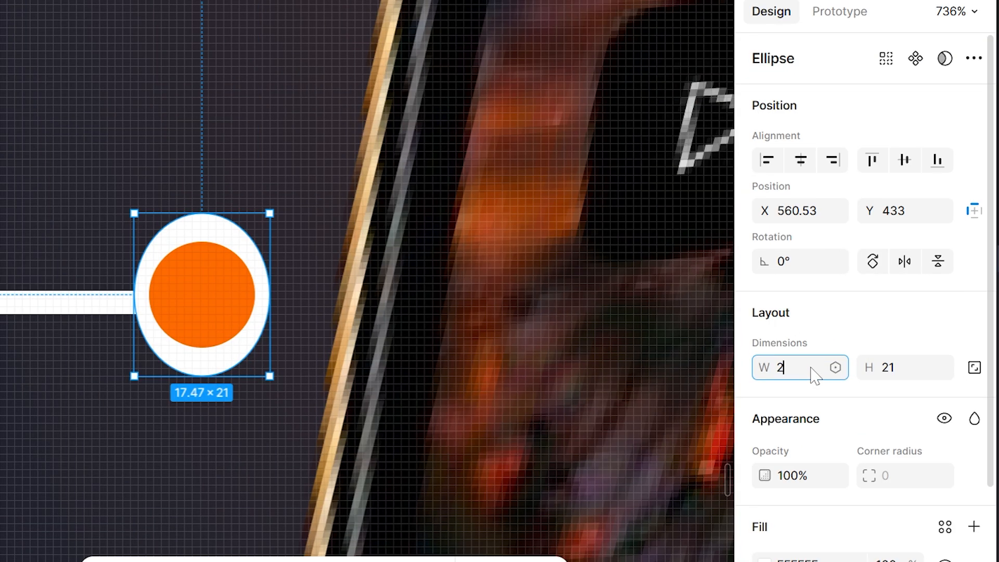
{"action": "key", "text": "Return"}
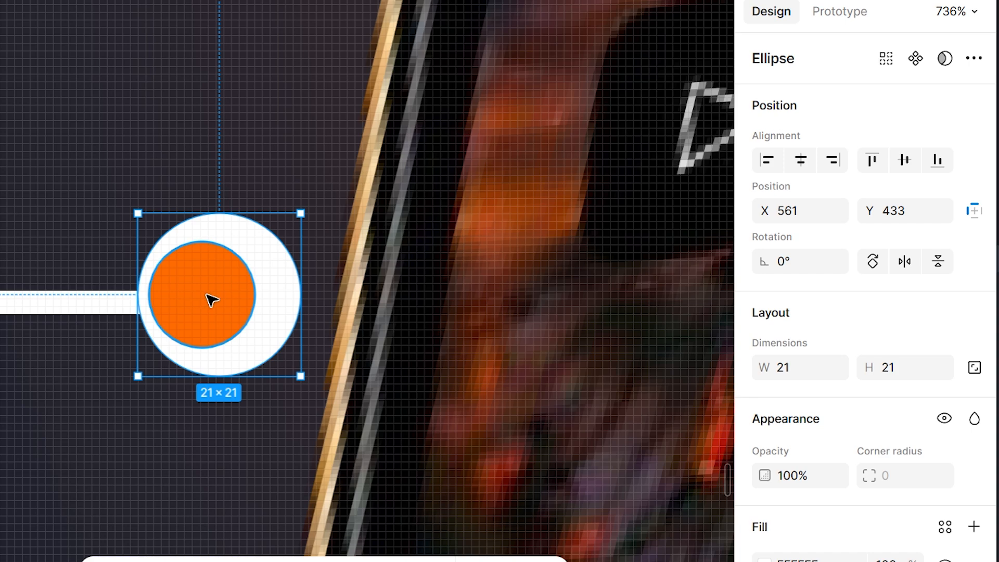
{"action": "left_click", "coordinate": [235, 300]}
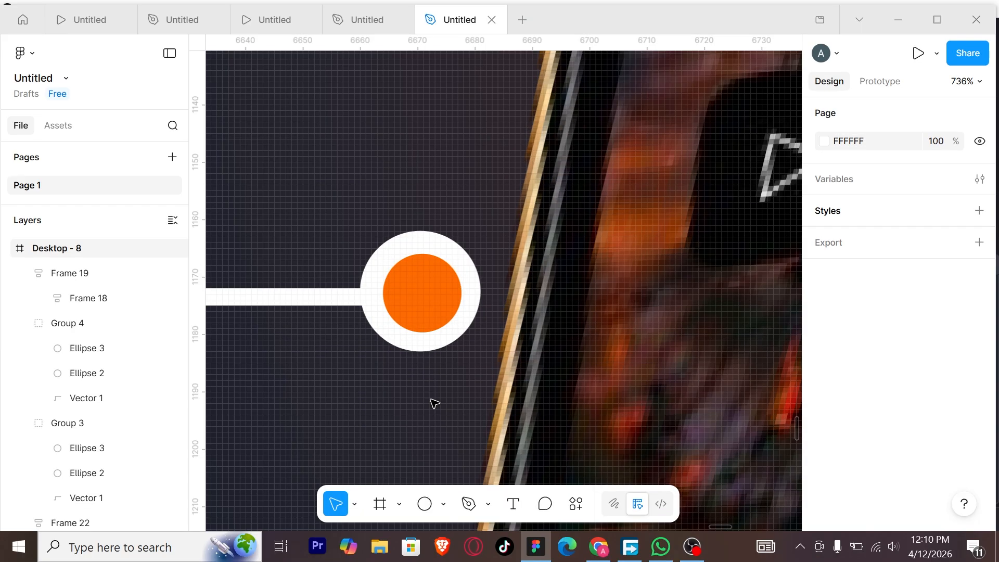
Step: Duplicate the Camera connector between the phone and the Performance card, flip it horizontally, and place its circle end on the phone's edge
{"action": "scroll", "coordinate": [250, 432], "scroll_direction": "down", "scroll_amount": 10}
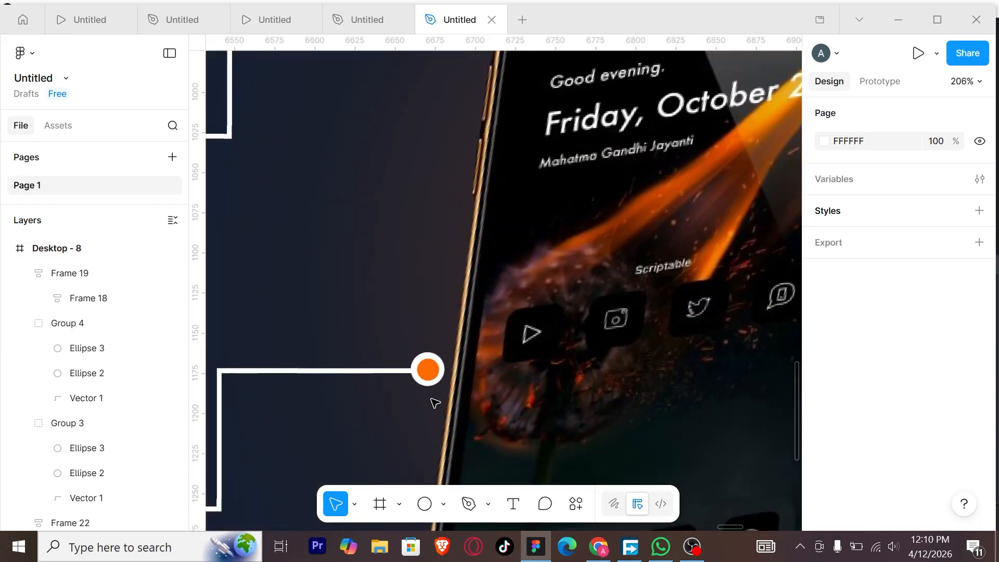
{"action": "scroll", "coordinate": [435, 402], "scroll_direction": "down", "scroll_amount": 3}
{"action": "left_click", "coordinate": [420, 197]}
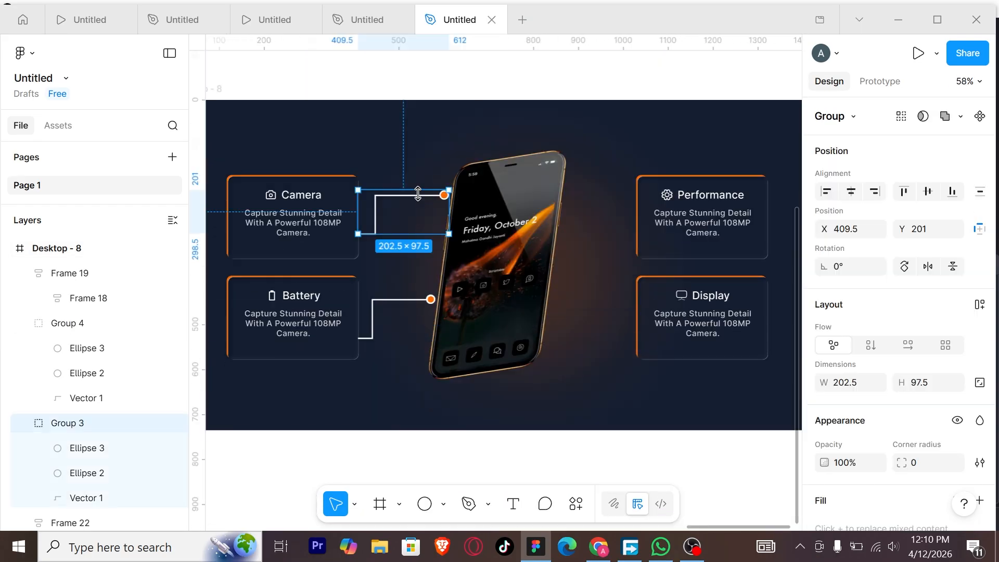
{"action": "left_click_drag", "start_coordinate": [548, 201], "coordinate": [607, 204]}
{"action": "key", "text": "ctrl+z"}
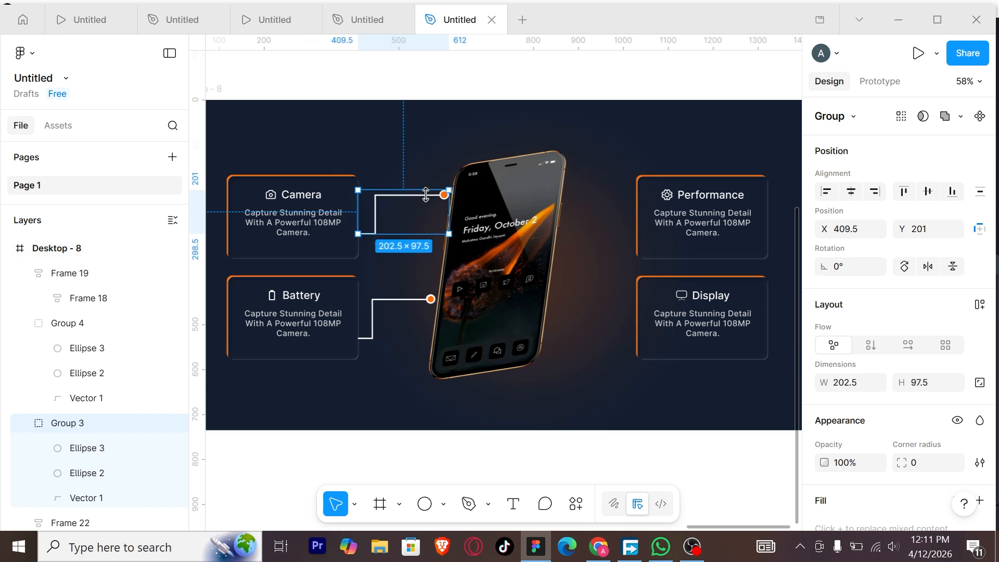
{"action": "left_click_drag", "start_coordinate": [410, 208], "coordinate": [594, 219]}
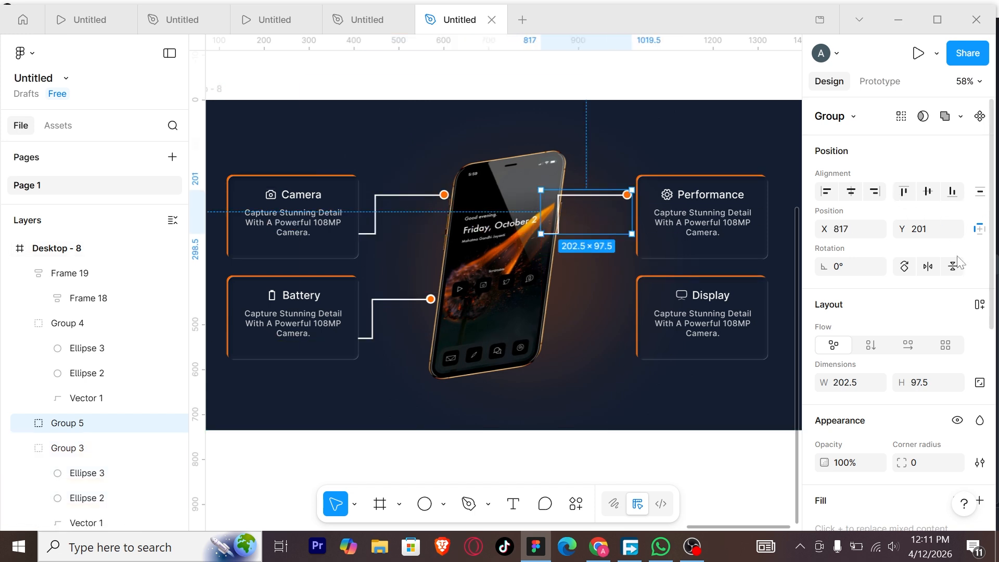
{"action": "left_click", "coordinate": [928, 267]}
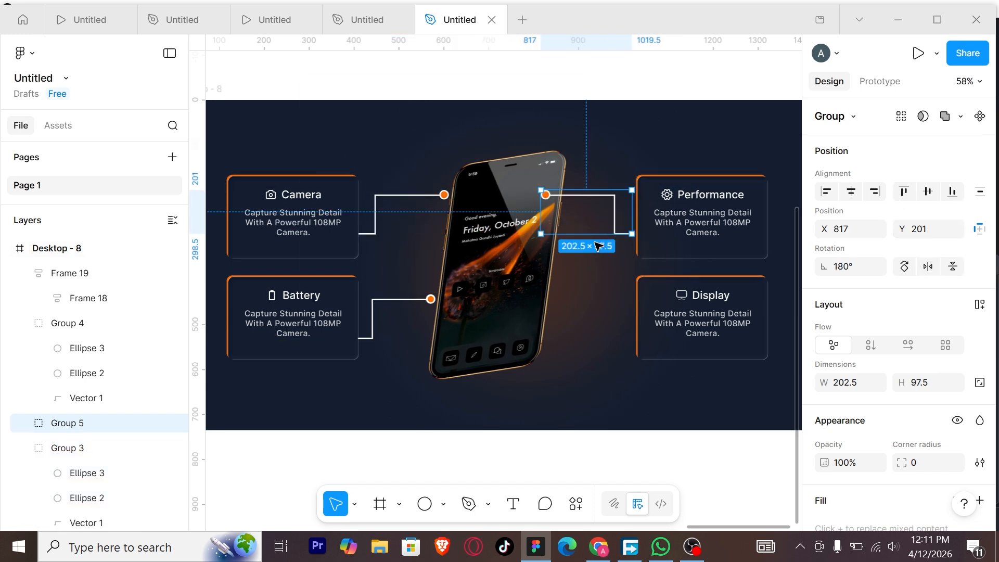
{"action": "left_click_drag", "start_coordinate": [607, 232], "coordinate": [619, 229]}
Step: Bring the Performance card to the front and narrow its connector to 185 wide, ending at the card's inner edge
{"action": "right_click", "coordinate": [699, 232]}
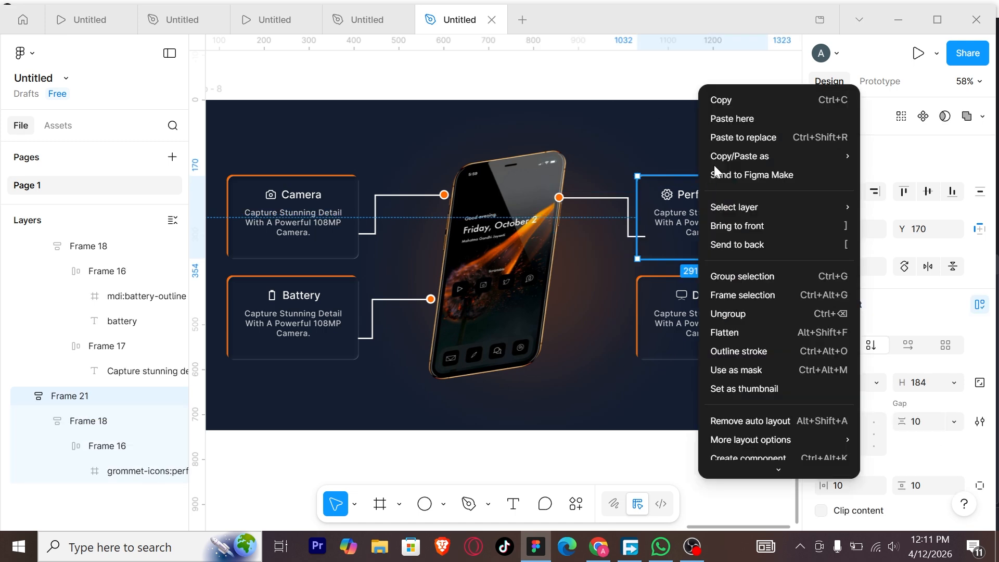
{"action": "left_click", "coordinate": [749, 226]}
{"action": "key", "text": "Escape"}
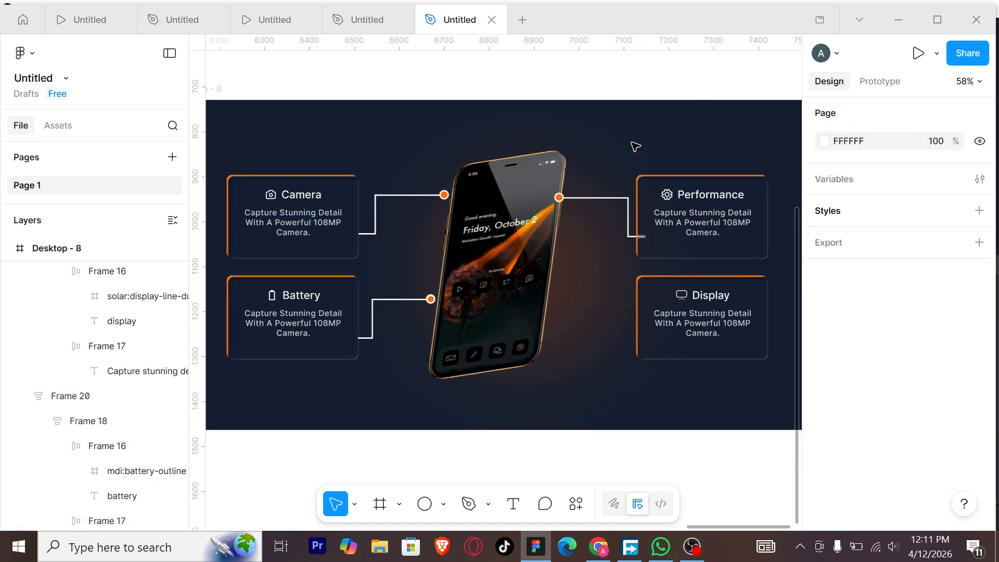
{"action": "left_click", "coordinate": [635, 226]}
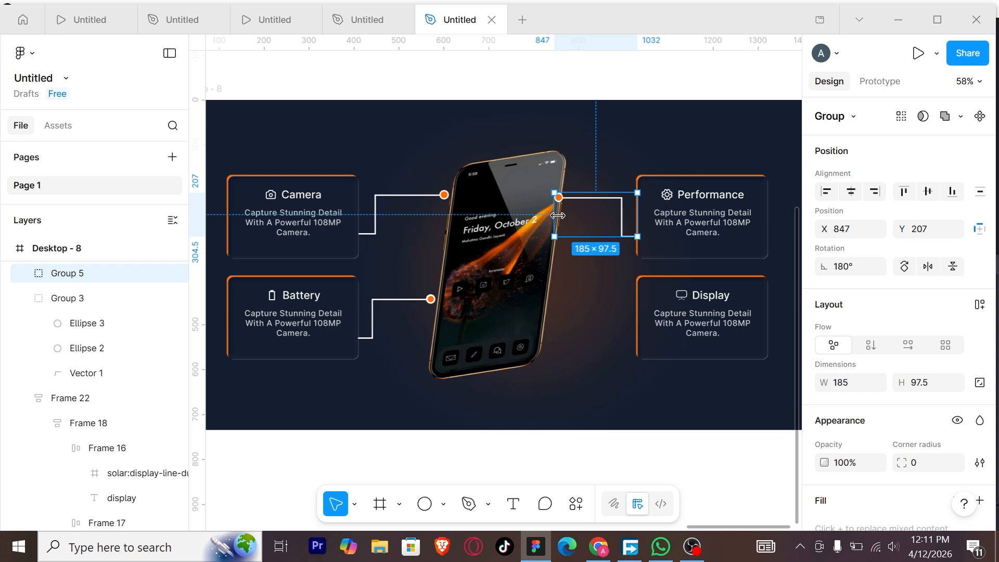
Step: Narrow the Performance connector to 162 wide so its circle sits just outside the phone's edge
{"action": "left_click_drag", "start_coordinate": [558, 215], "coordinate": [569, 216]}
{"action": "left_click", "coordinate": [586, 151]}
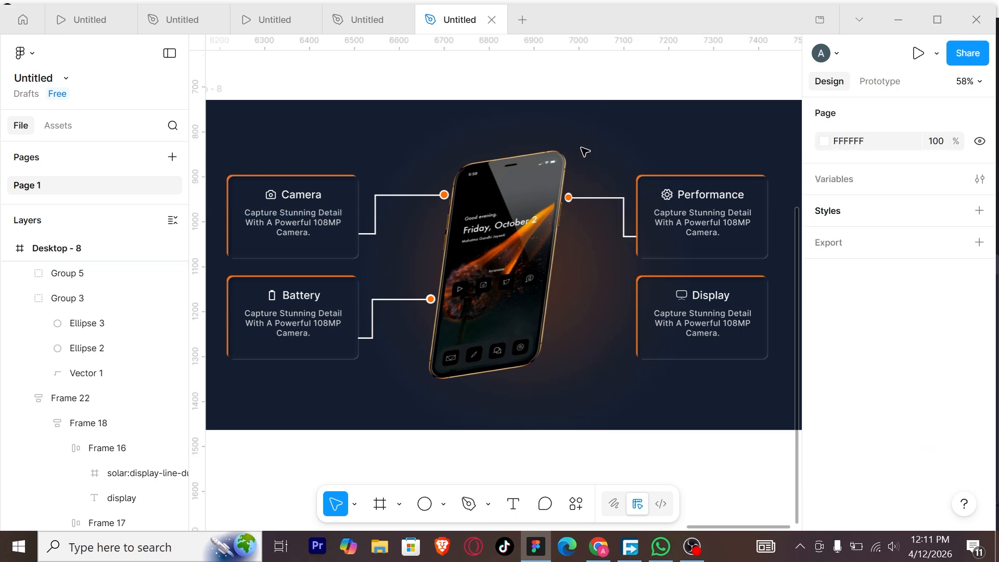
{"action": "scroll", "coordinate": [586, 151], "scroll_direction": "up", "scroll_amount": 2}
{"action": "scroll", "coordinate": [607, 250], "scroll_direction": "down", "scroll_amount": 3}
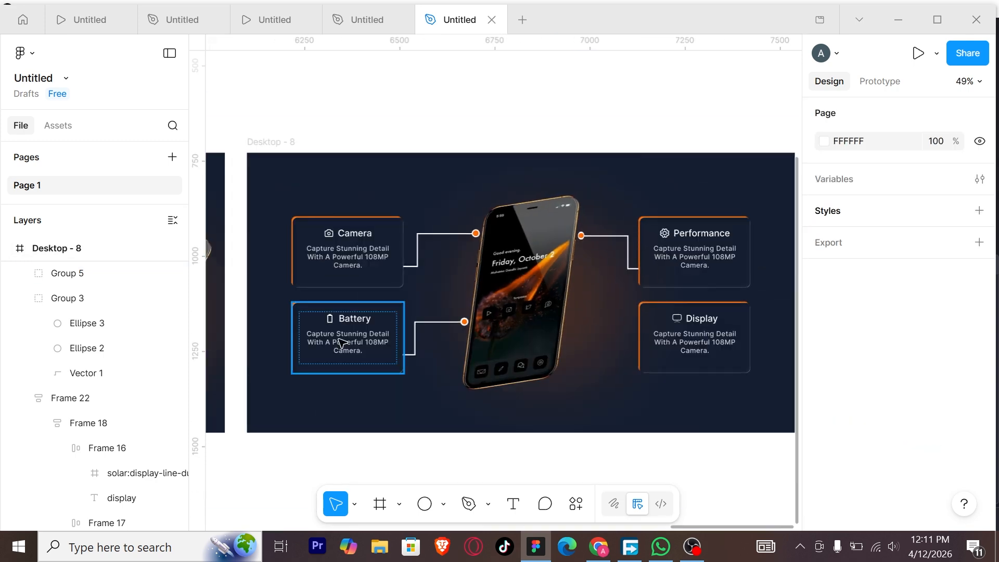
Step: Replace the Performance connector with a horizontally flipped copy of the Battery connector and nudge it to X 866
{"action": "left_click", "coordinate": [429, 327]}
{"action": "right_click", "coordinate": [628, 233]}
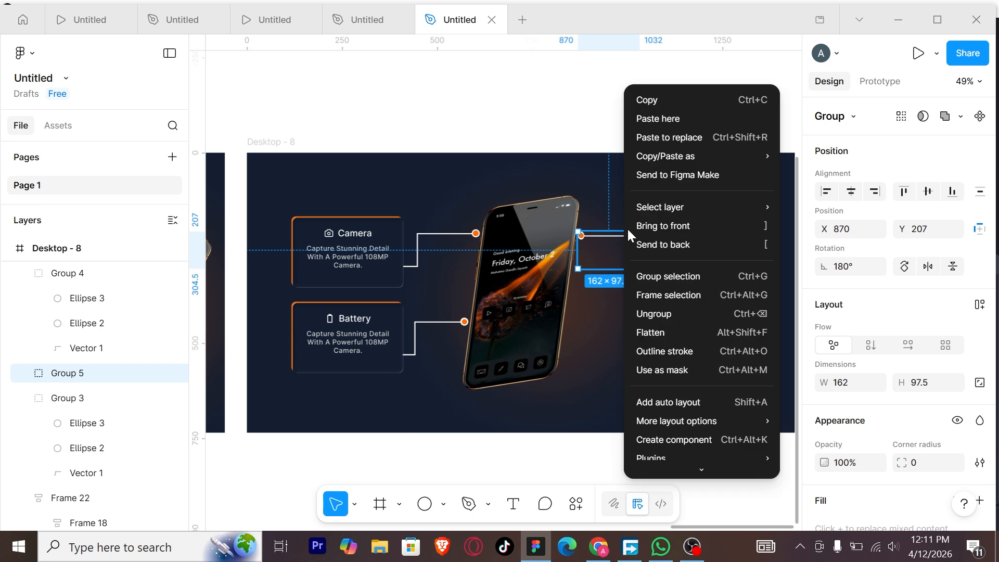
{"action": "left_click", "coordinate": [676, 137]}
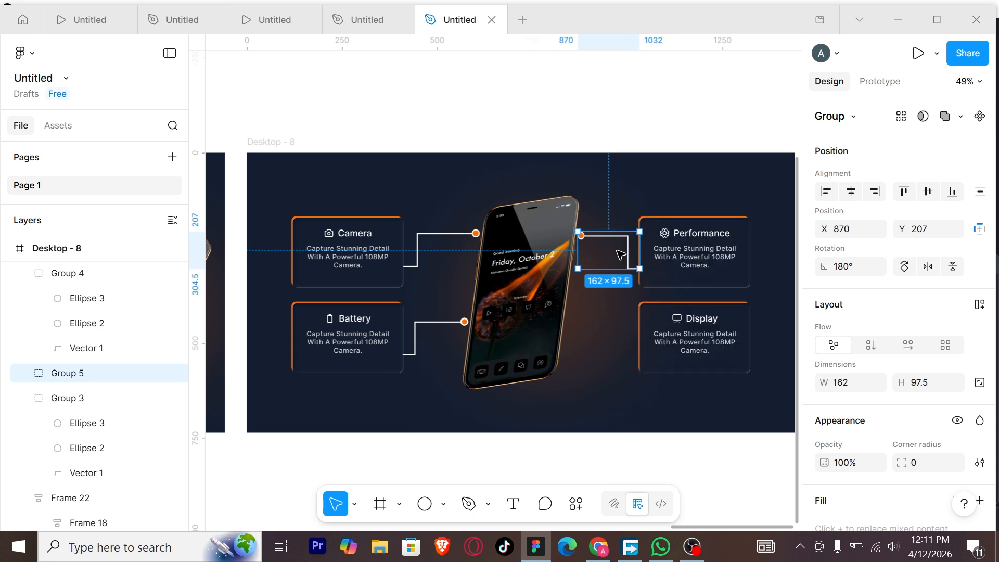
{"action": "left_click", "coordinate": [929, 266]}
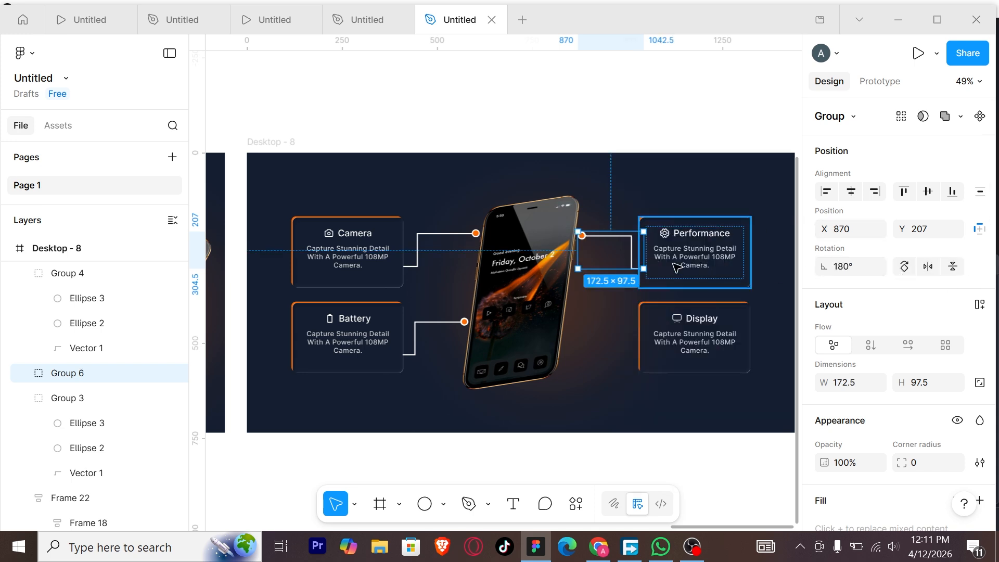
{"action": "key", "text": "Left"}
{"action": "key", "text": "Left"}
{"action": "key", "text": "Left"}
{"action": "key", "text": "Left"}
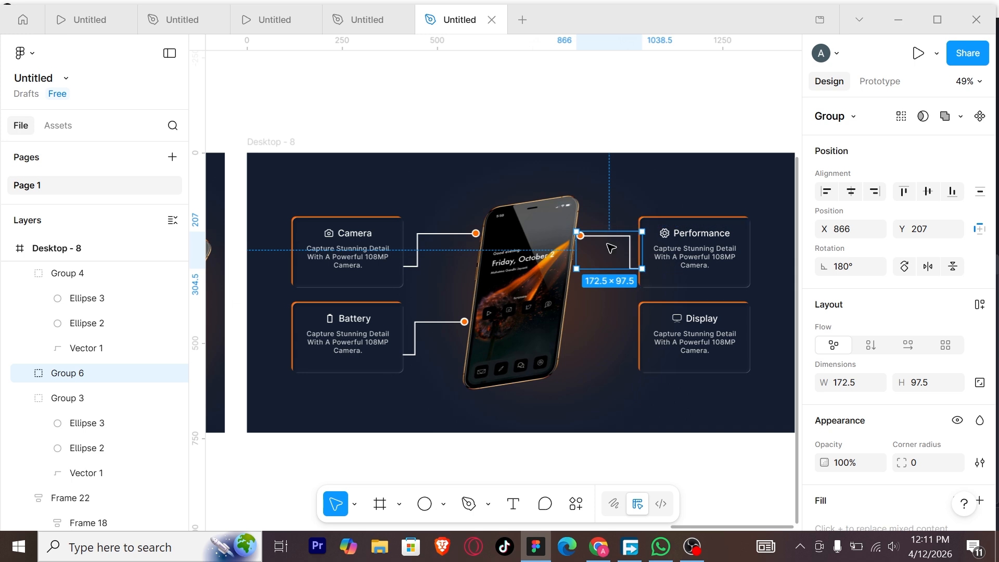
Step: Duplicate the Camera connector between the phone and the Display card, flipped horizontally and positioned at X 836, Y 432
{"action": "left_click_drag", "start_coordinate": [609, 248], "coordinate": [613, 341]}
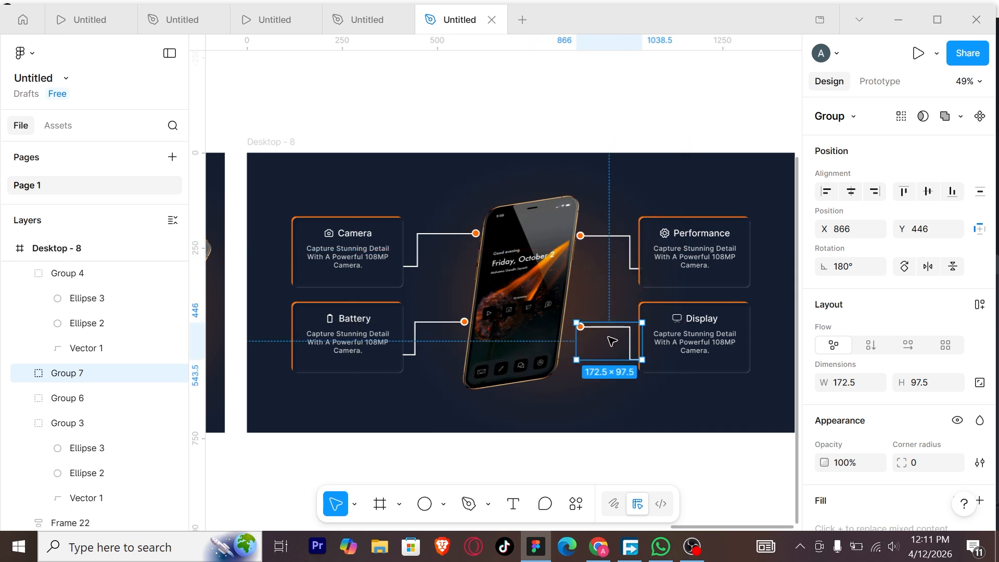
{"action": "key", "text": "ctrl+z"}
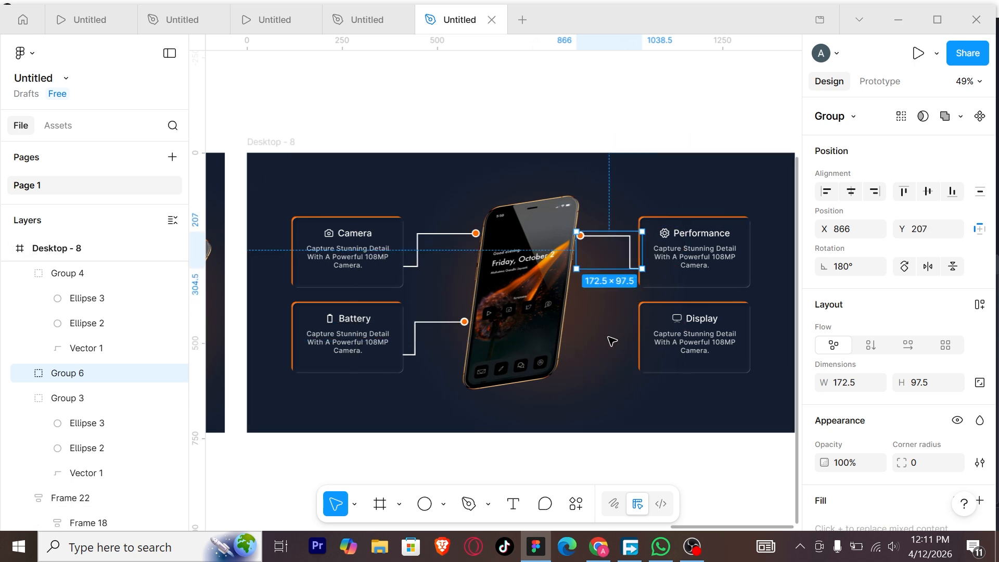
{"action": "left_click", "coordinate": [450, 249]}
{"action": "left_click_drag", "start_coordinate": [457, 245], "coordinate": [613, 341]}
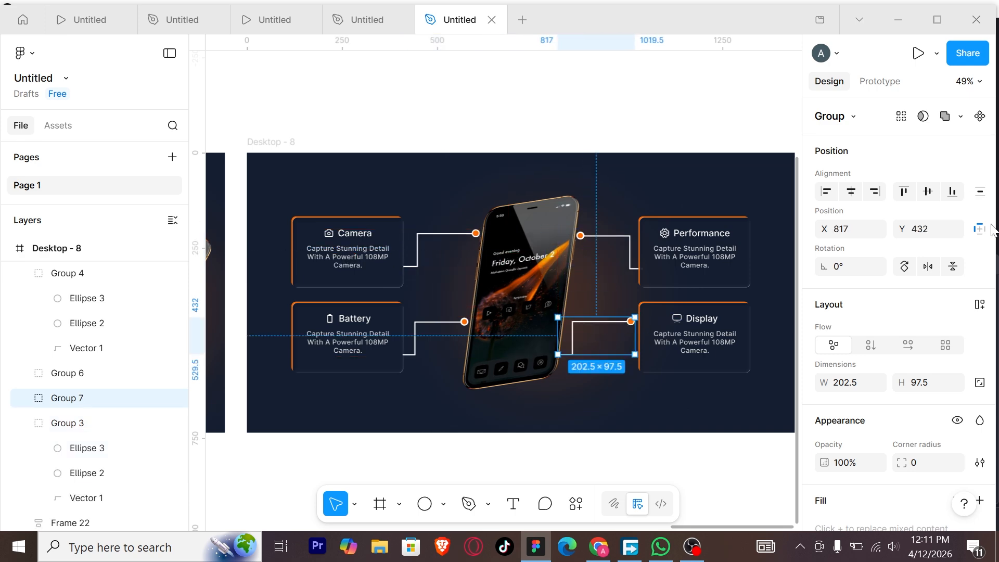
{"action": "left_click", "coordinate": [906, 263]}
{"action": "left_click_drag", "start_coordinate": [444, 364], "coordinate": [454, 364]}
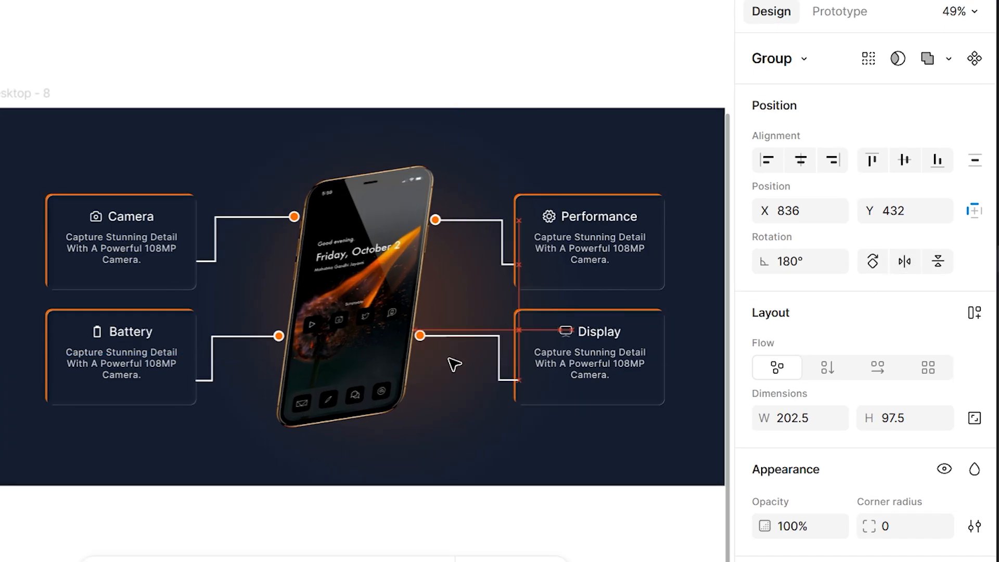
Step: Bring the Display card to the front so it covers the end of its connector
{"action": "left_click", "coordinate": [593, 372]}
{"action": "right_click", "coordinate": [592, 372]}
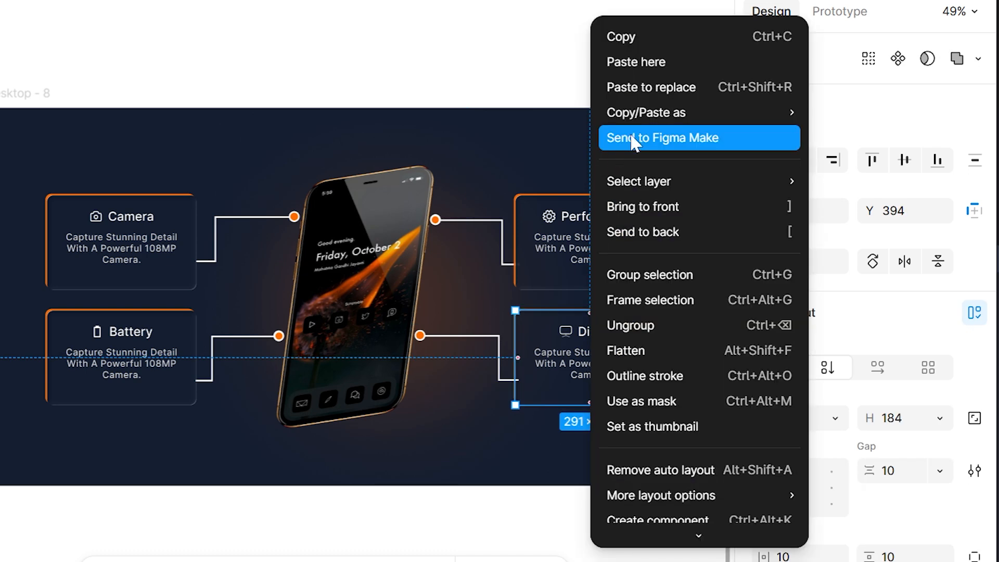
{"action": "left_click", "coordinate": [651, 208]}
{"action": "left_click", "coordinate": [491, 99]}
Step: Add a prototype interaction from Desktop - 6 to Desktop - 7 with an After delay trigger and Smart animate
{"action": "scroll", "coordinate": [489, 94], "scroll_direction": "down", "scroll_amount": 4}
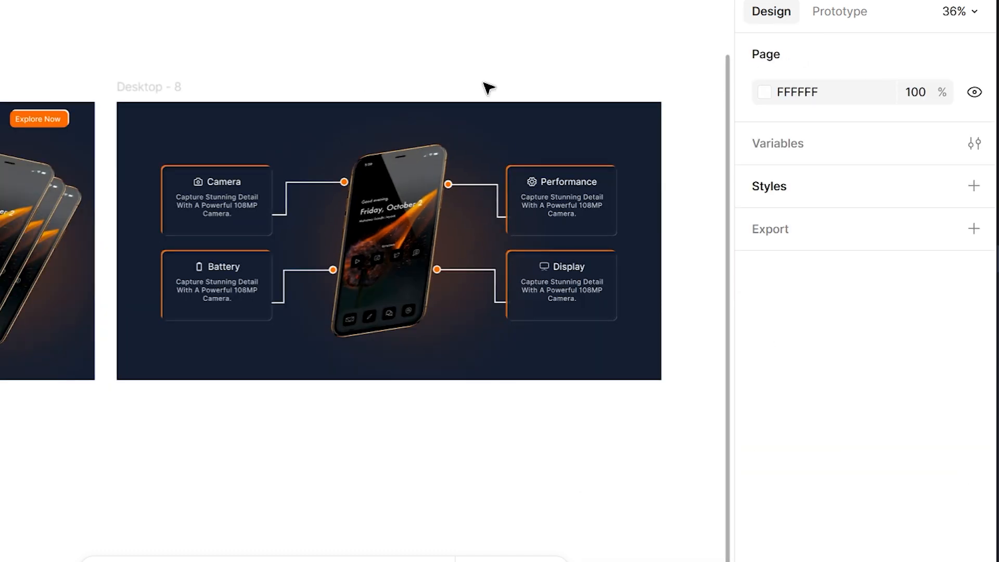
{"action": "scroll", "coordinate": [440, 110], "scroll_direction": "left", "scroll_amount": 10}
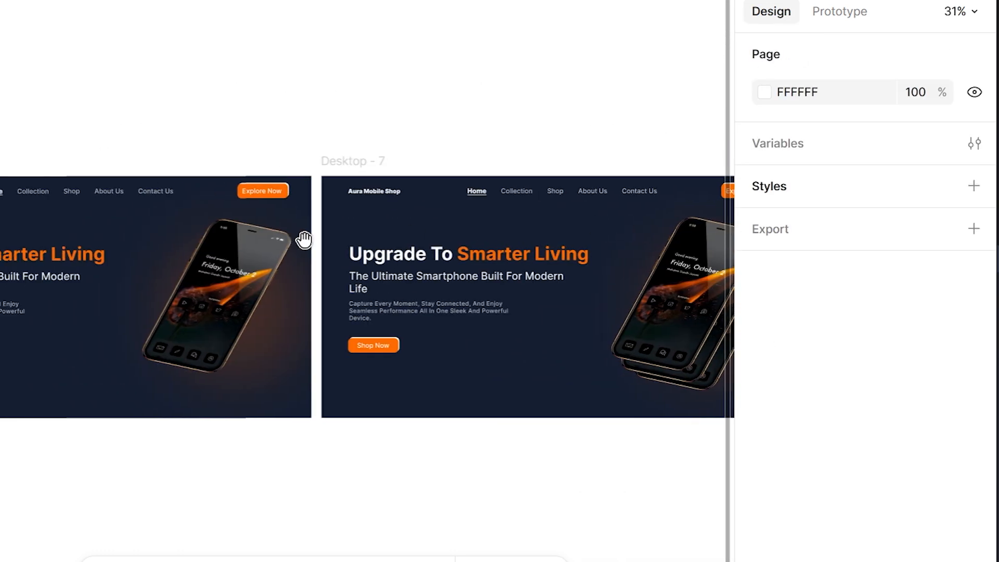
{"action": "left_click", "coordinate": [353, 195]}
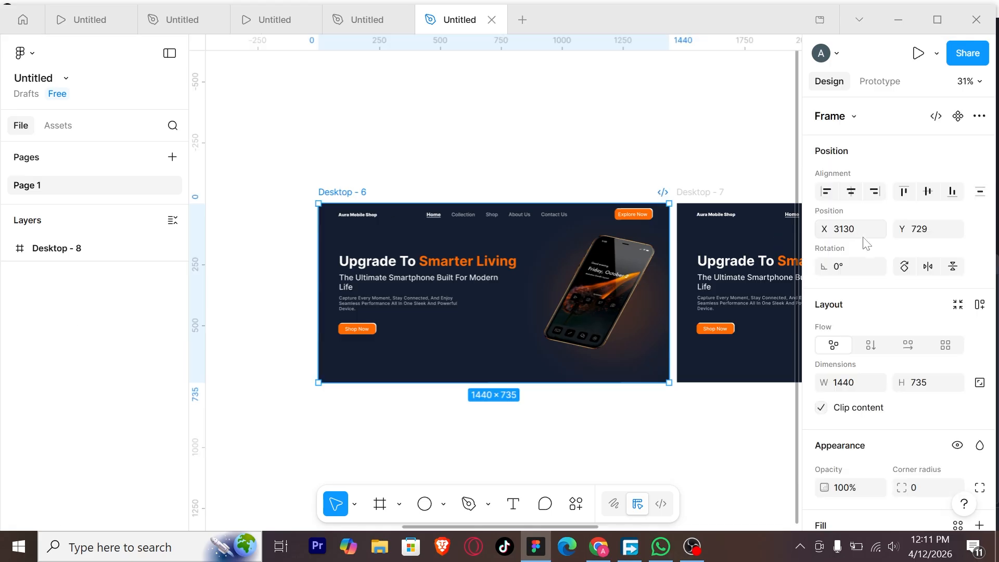
{"action": "left_click", "coordinate": [885, 79]}
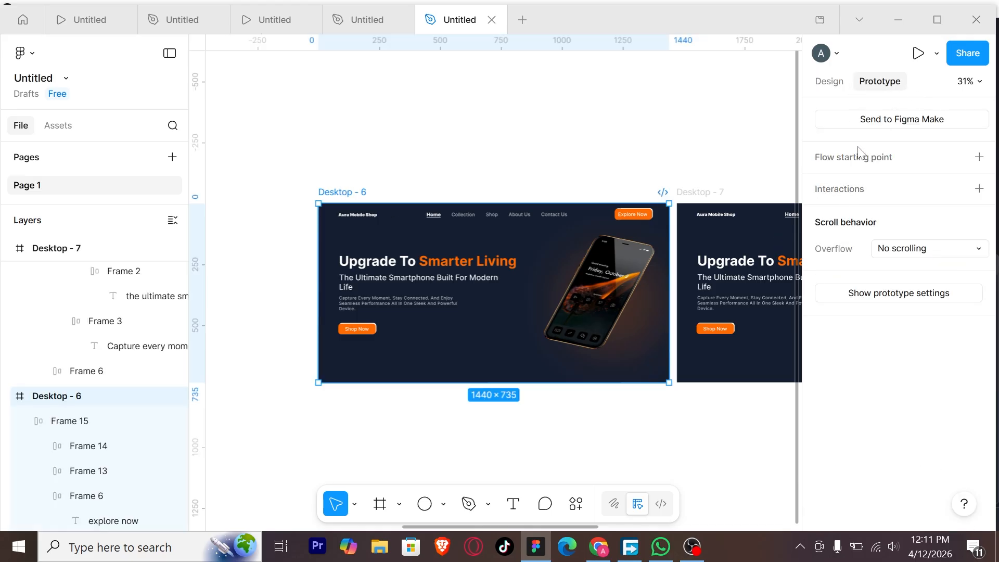
{"action": "left_click_drag", "start_coordinate": [668, 294], "coordinate": [718, 292]}
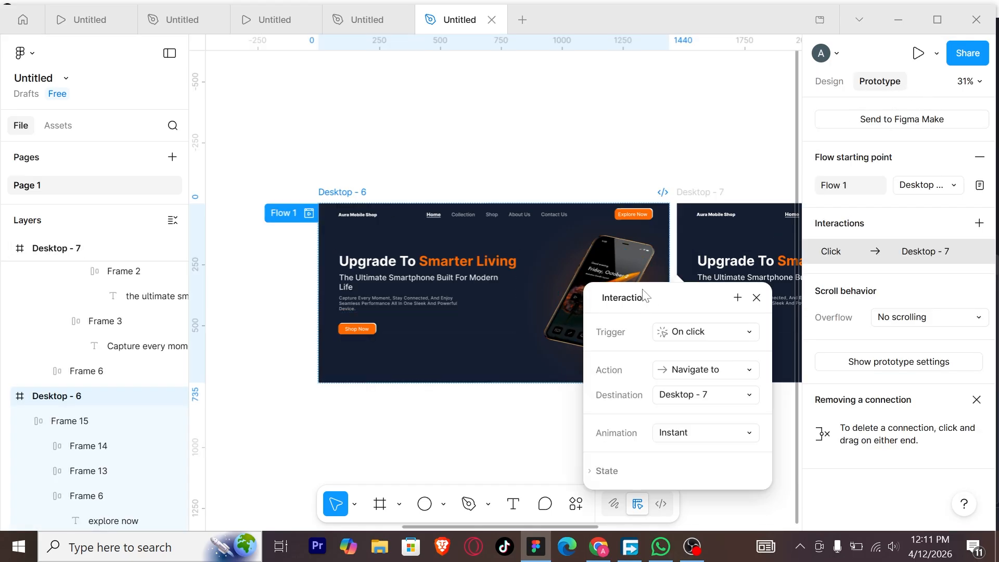
{"action": "left_click", "coordinate": [700, 224]}
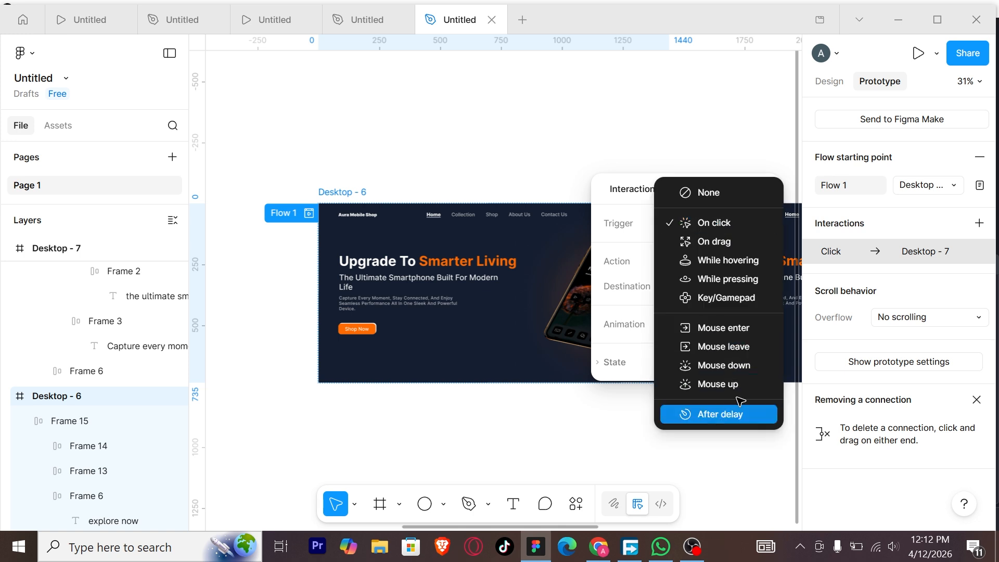
{"action": "left_click", "coordinate": [715, 413]}
{"action": "left_click", "coordinate": [716, 356]}
{"action": "left_click", "coordinate": [723, 387]}
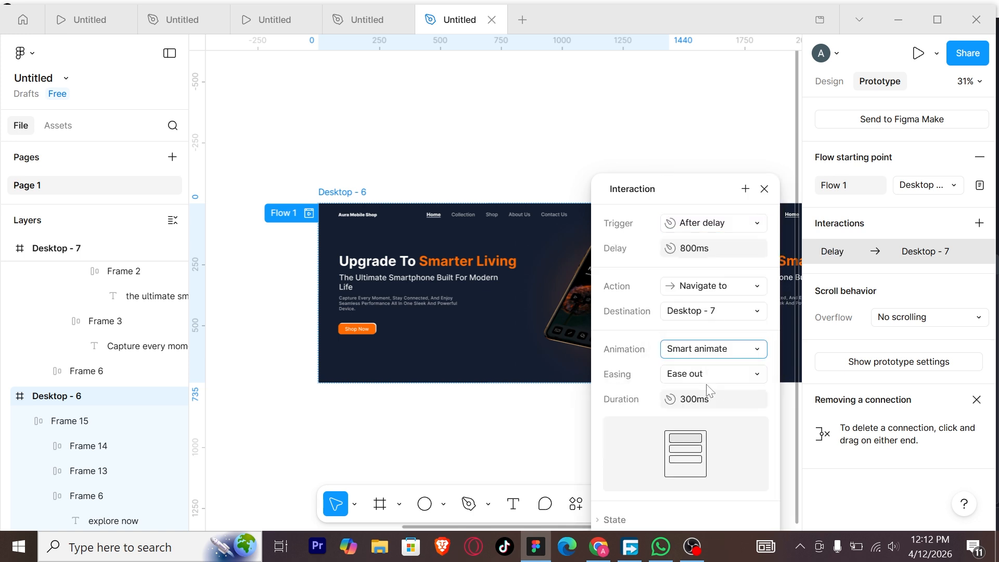
Step: Set the Desktop - 6 interaction's easing to Custom bezier with the values 0.43, -0.01, 0.14, 1
{"action": "left_click", "coordinate": [707, 379]}
{"action": "scroll", "coordinate": [714, 479], "scroll_direction": "down", "scroll_amount": 2}
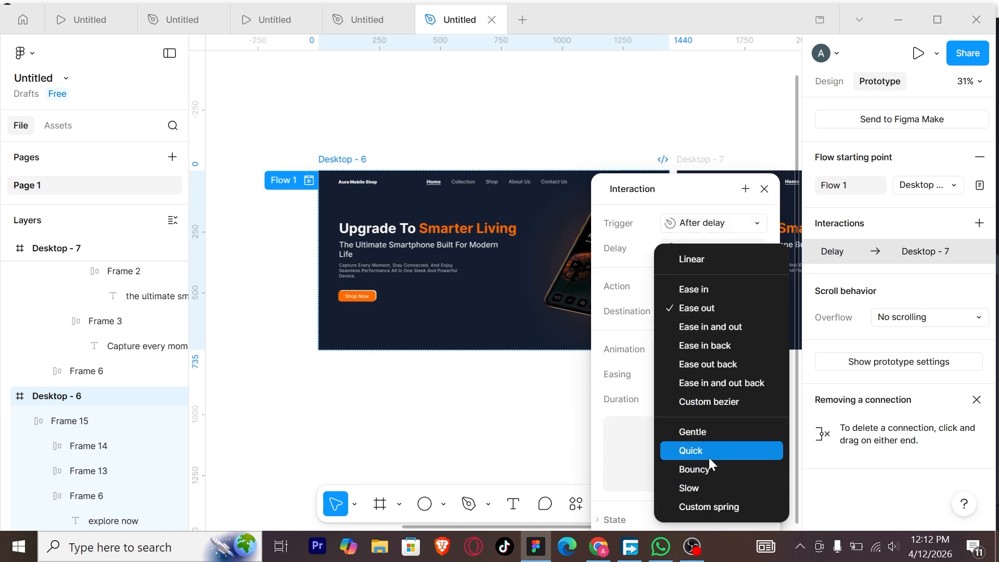
{"action": "left_click", "coordinate": [706, 401]}
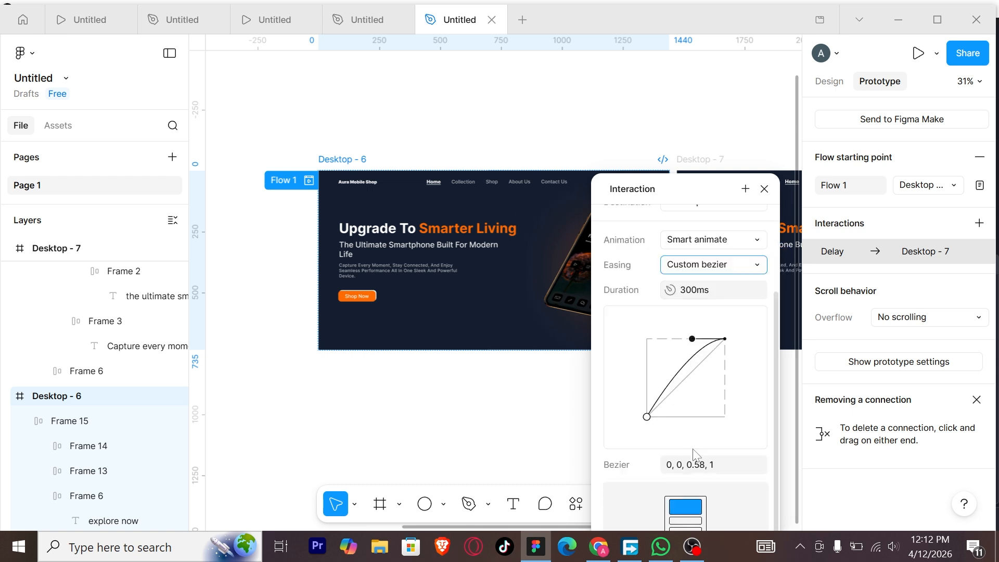
{"action": "left_click", "coordinate": [688, 468]}
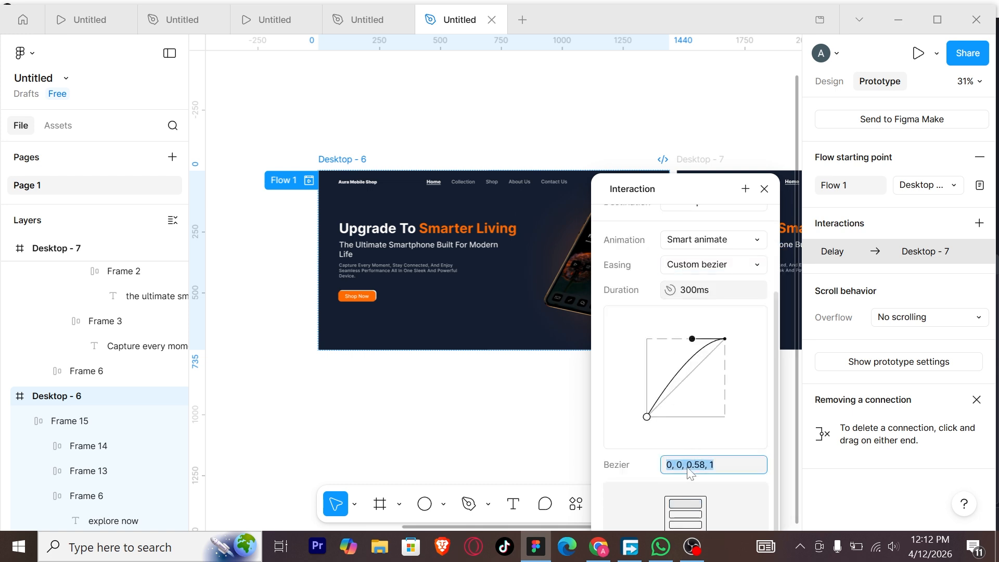
{"action": "type", "text": "0.43,-0.01,0.14,1"}
{"action": "key", "text": "Return"}
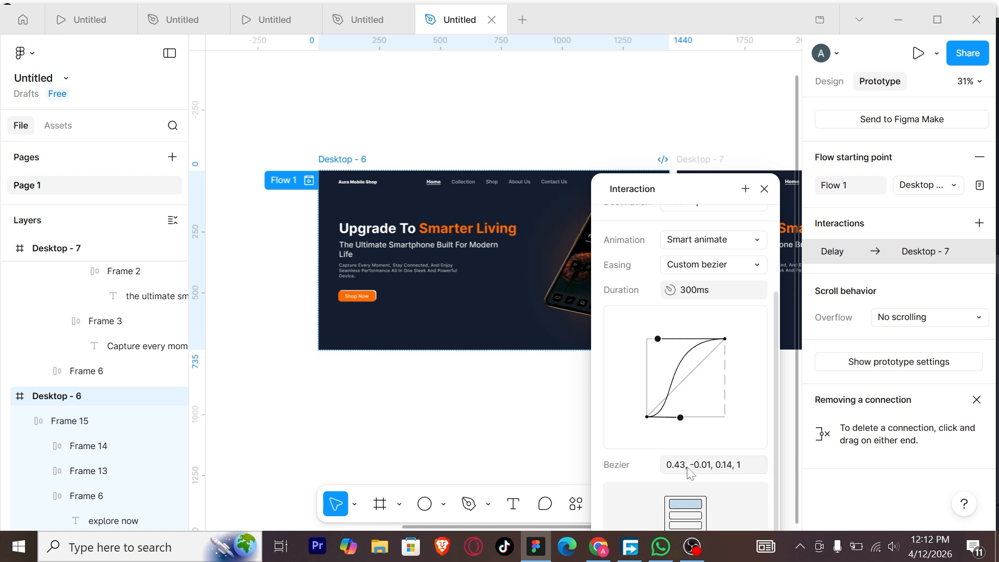
{"action": "left_click", "coordinate": [764, 188]}
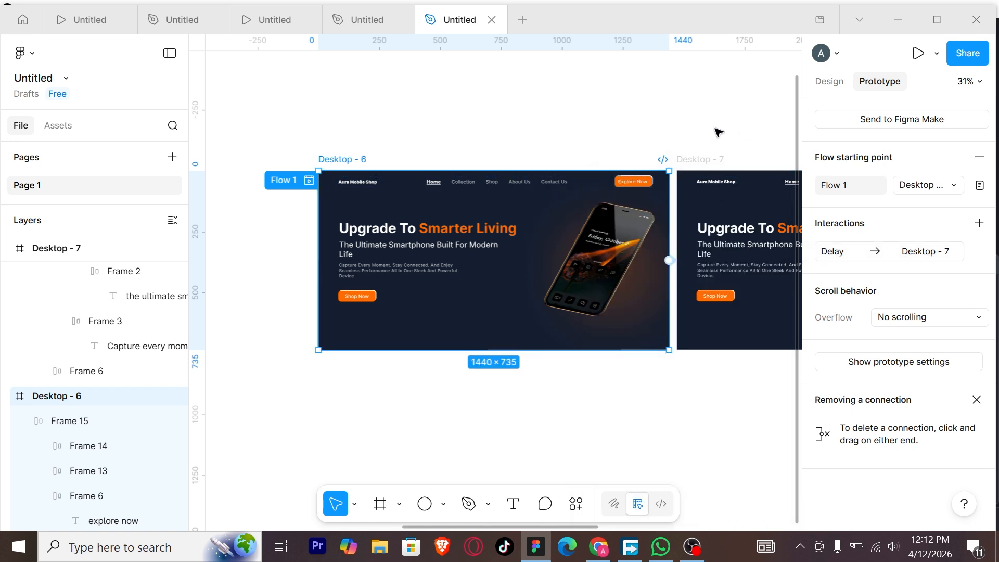
Step: Add an on-click prototype interaction navigating from Desktop - 7 to Desktop - 8, keeping Smart animate and the custom bezier easing
{"action": "left_click_drag", "start_coordinate": [715, 129], "coordinate": [424, 127]}
{"action": "left_click", "coordinate": [427, 154]}
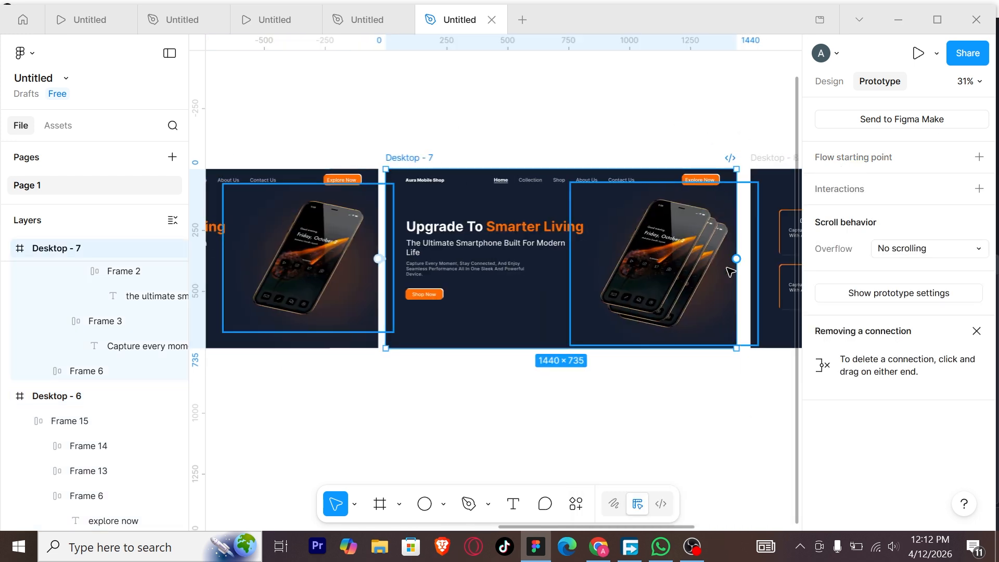
{"action": "left_click_drag", "start_coordinate": [737, 259], "coordinate": [778, 244]}
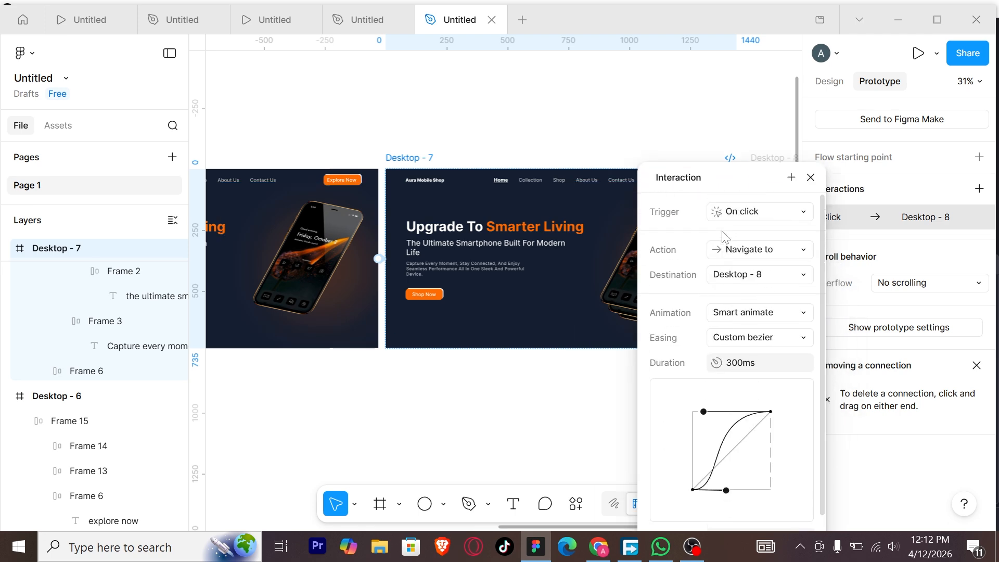
{"action": "scroll", "coordinate": [724, 237], "scroll_direction": "down", "scroll_amount": 3}
{"action": "left_click", "coordinate": [810, 177]}
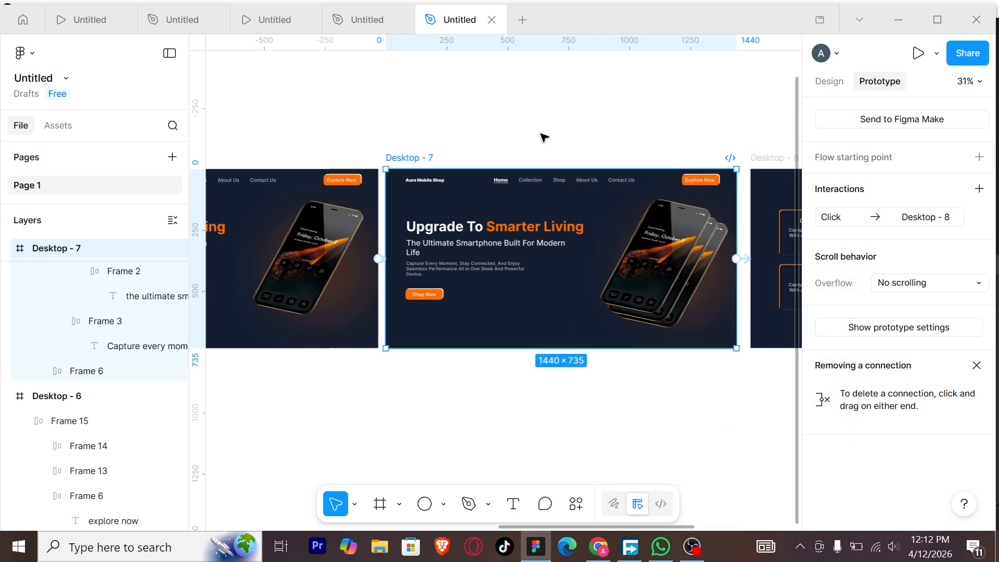
Step: Present the prototype starting from the Desktop - 6 frame
{"action": "left_click", "coordinate": [546, 131]}
{"action": "scroll", "coordinate": [547, 132], "scroll_direction": "down", "scroll_amount": 3}
{"action": "left_click", "coordinate": [402, 200]}
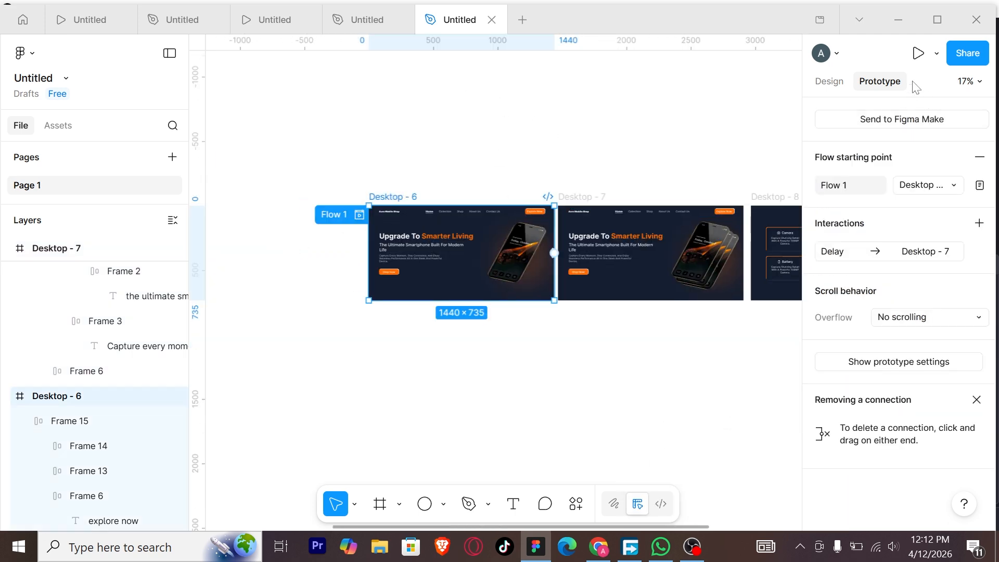
{"action": "left_click", "coordinate": [918, 54]}
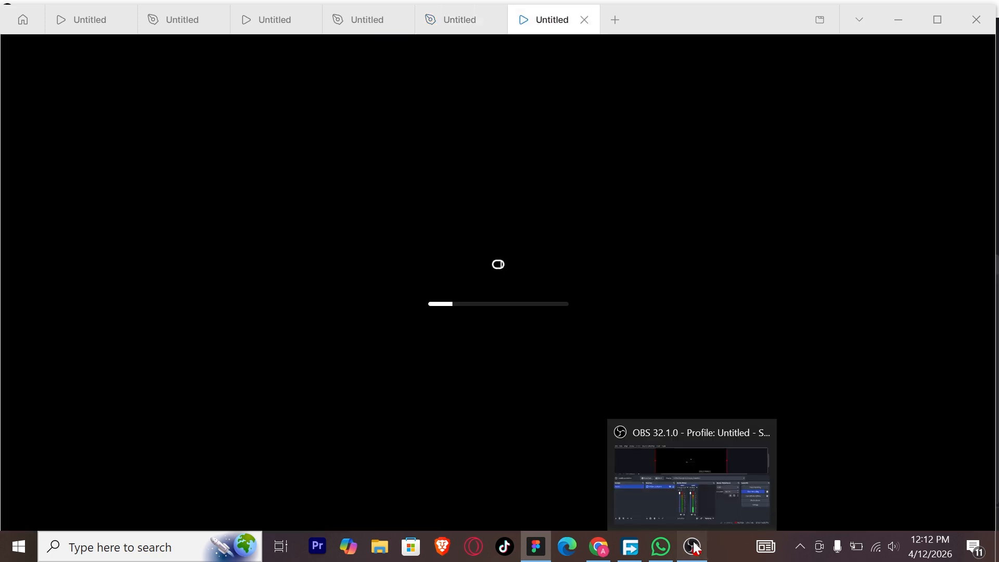